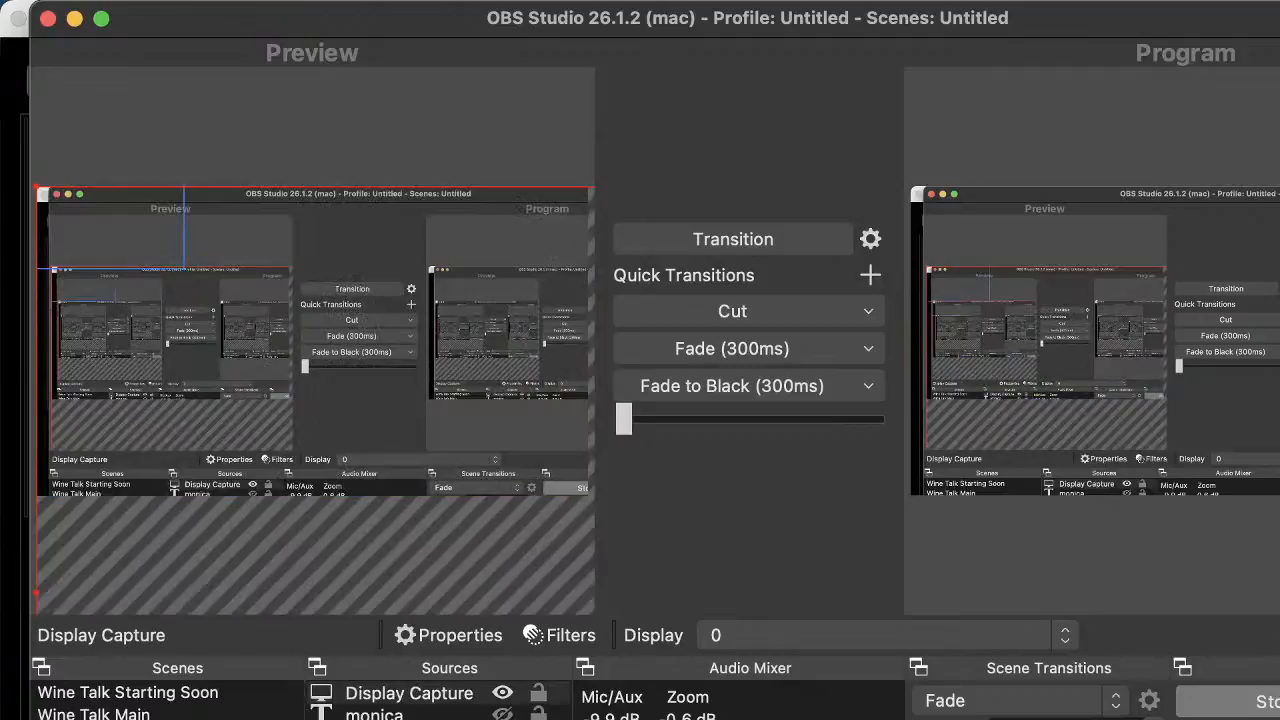
Move the Display Capture source below the webcam, show the name text overlay, and transition the preview to the program output
{"action": "left_click", "coordinate": [446, 693]}
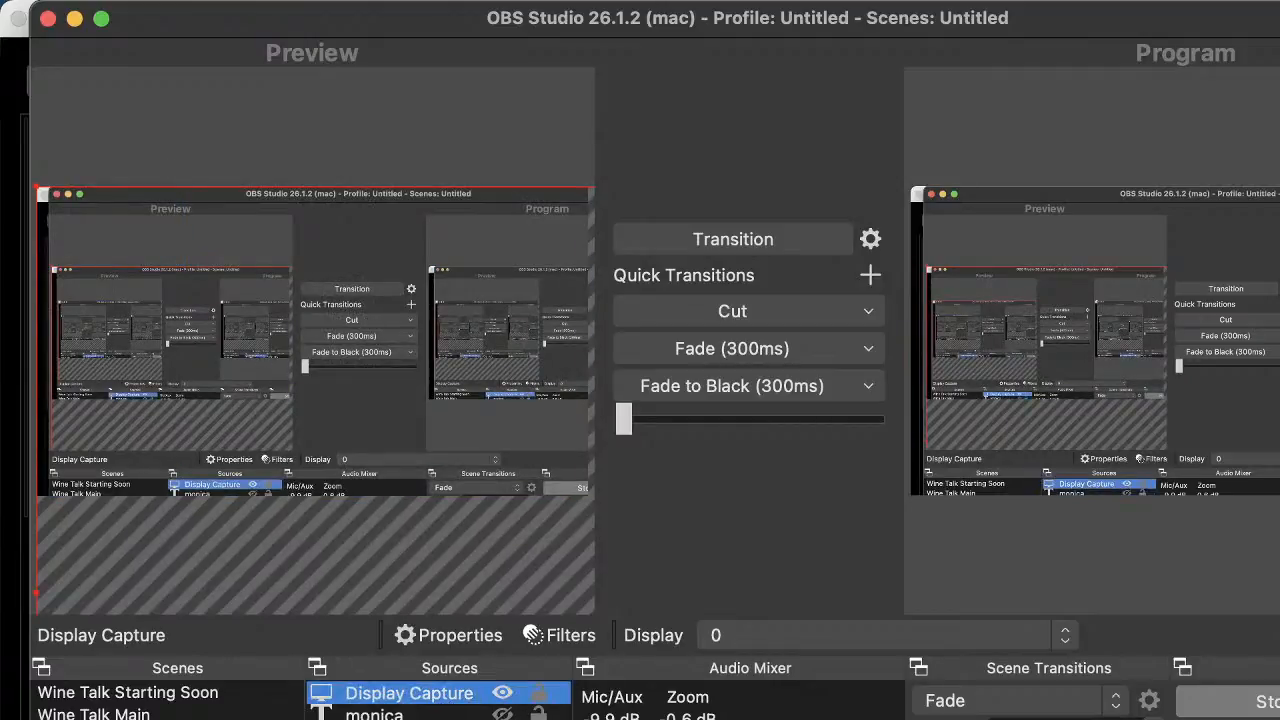
{"action": "left_click_drag", "start_coordinate": [446, 693], "coordinate": [446, 719]}
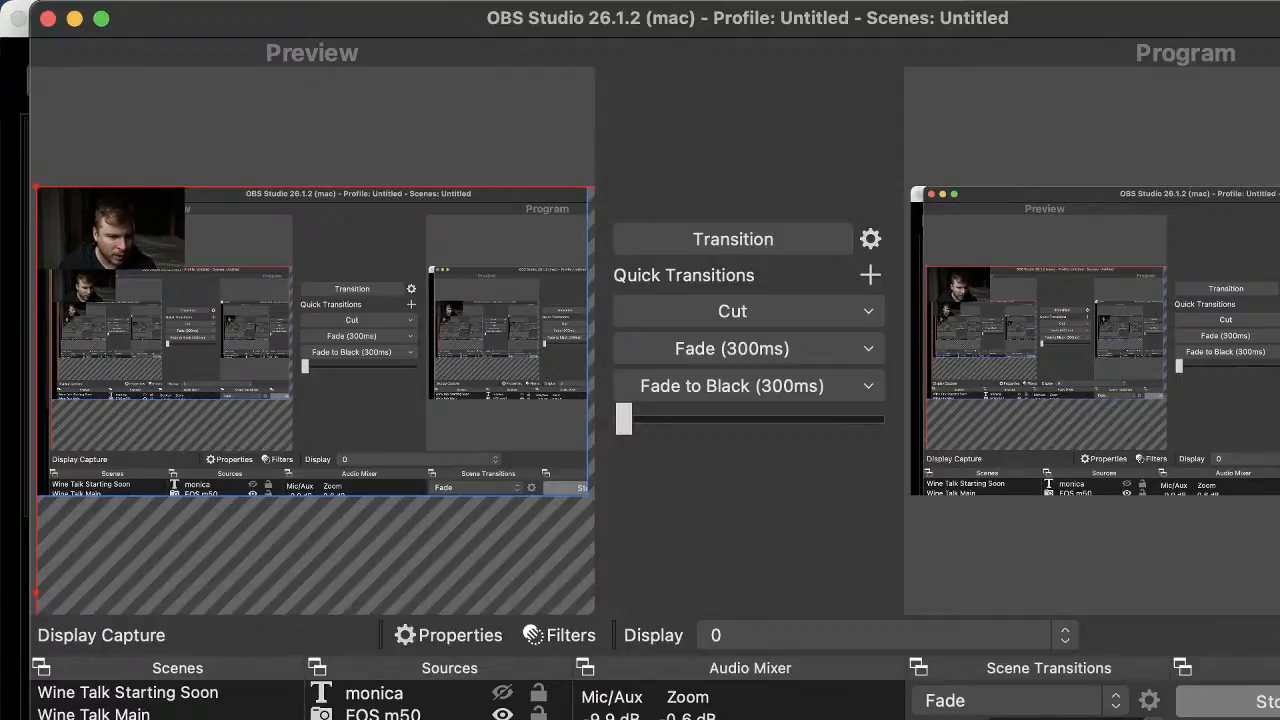
{"action": "left_click", "coordinate": [502, 693]}
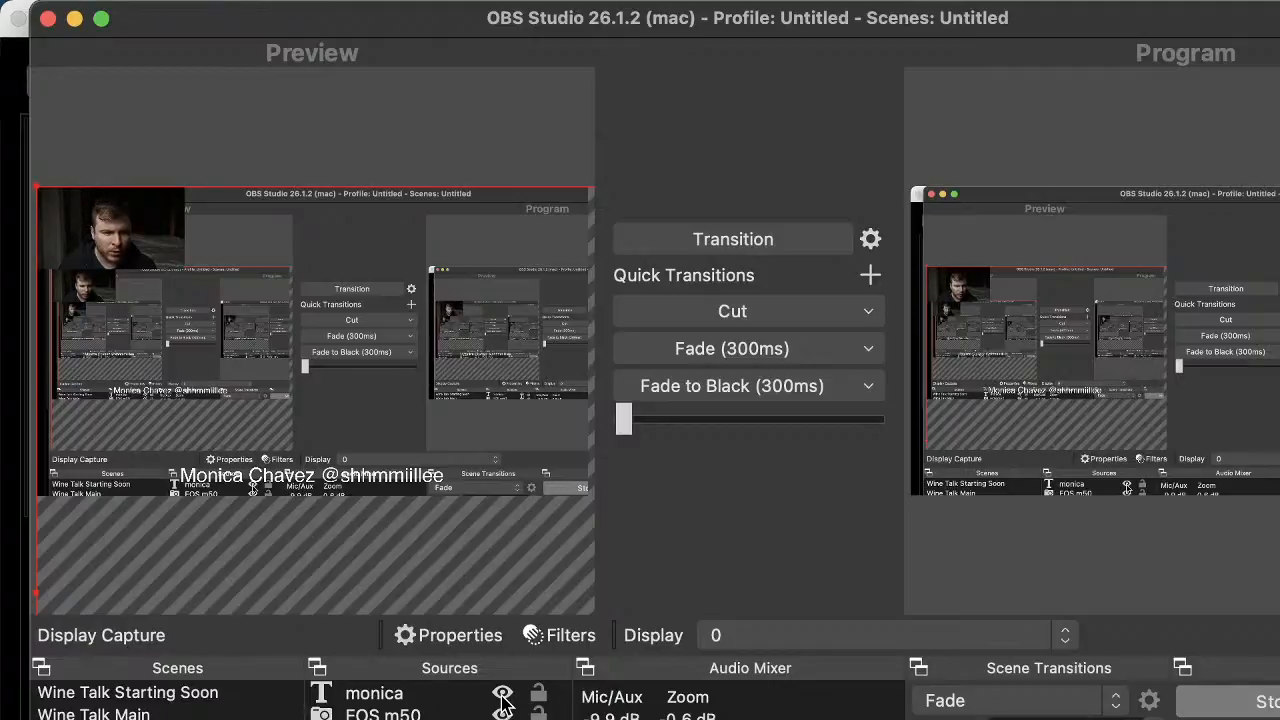
{"action": "left_click", "coordinate": [688, 244]}
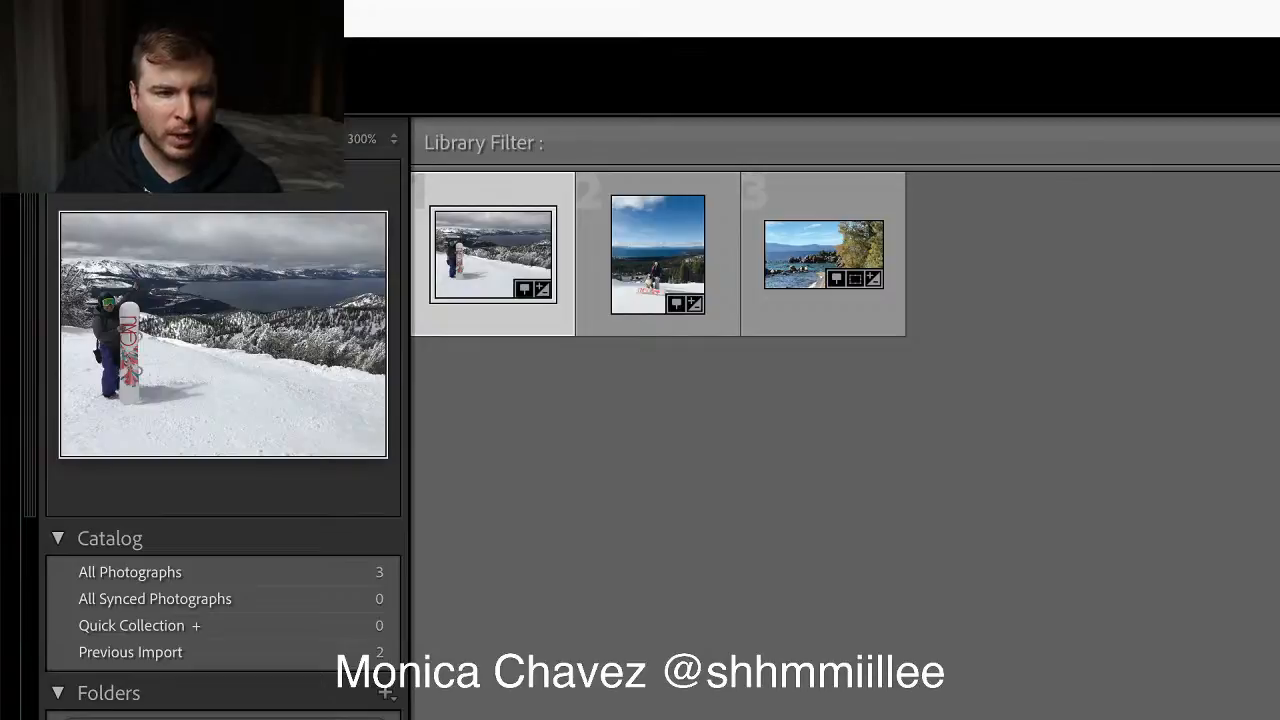
Enlarge the first snowboarder photo in Lightroom Classic and bring it into the Develop module
{"action": "double_click", "coordinate": [472, 250]}
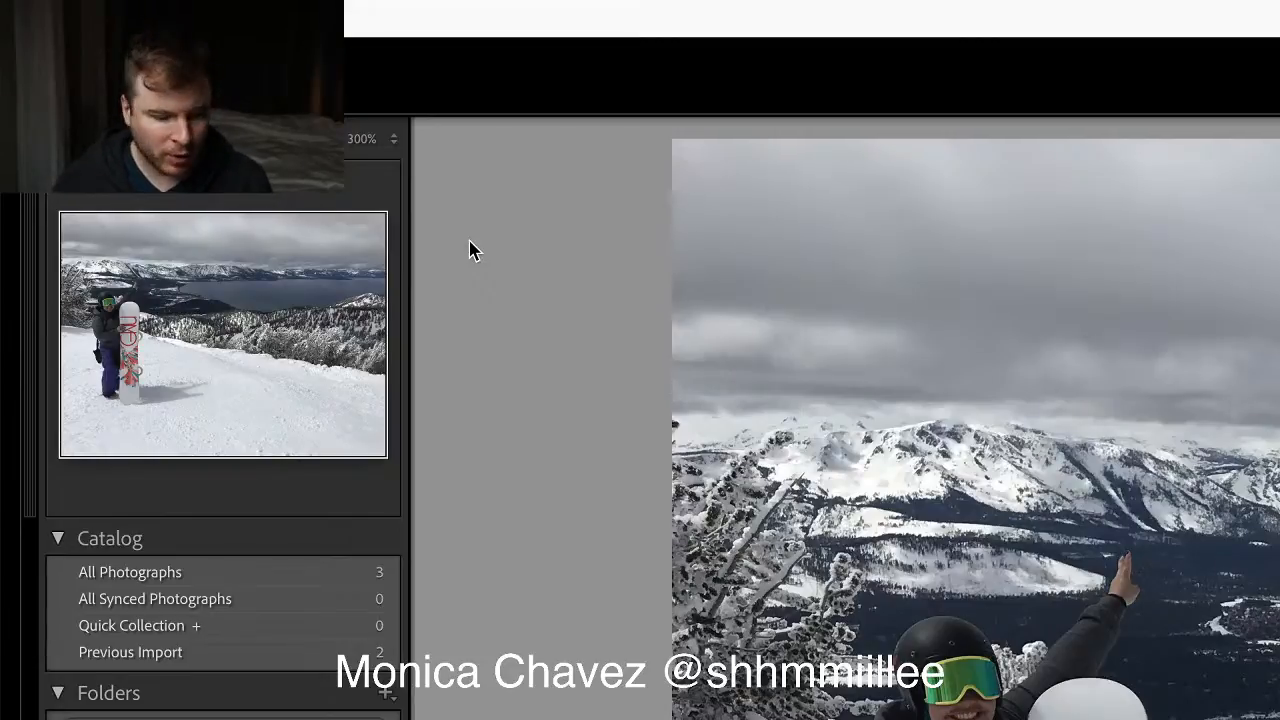
{"action": "key", "text": "super+Tab"}
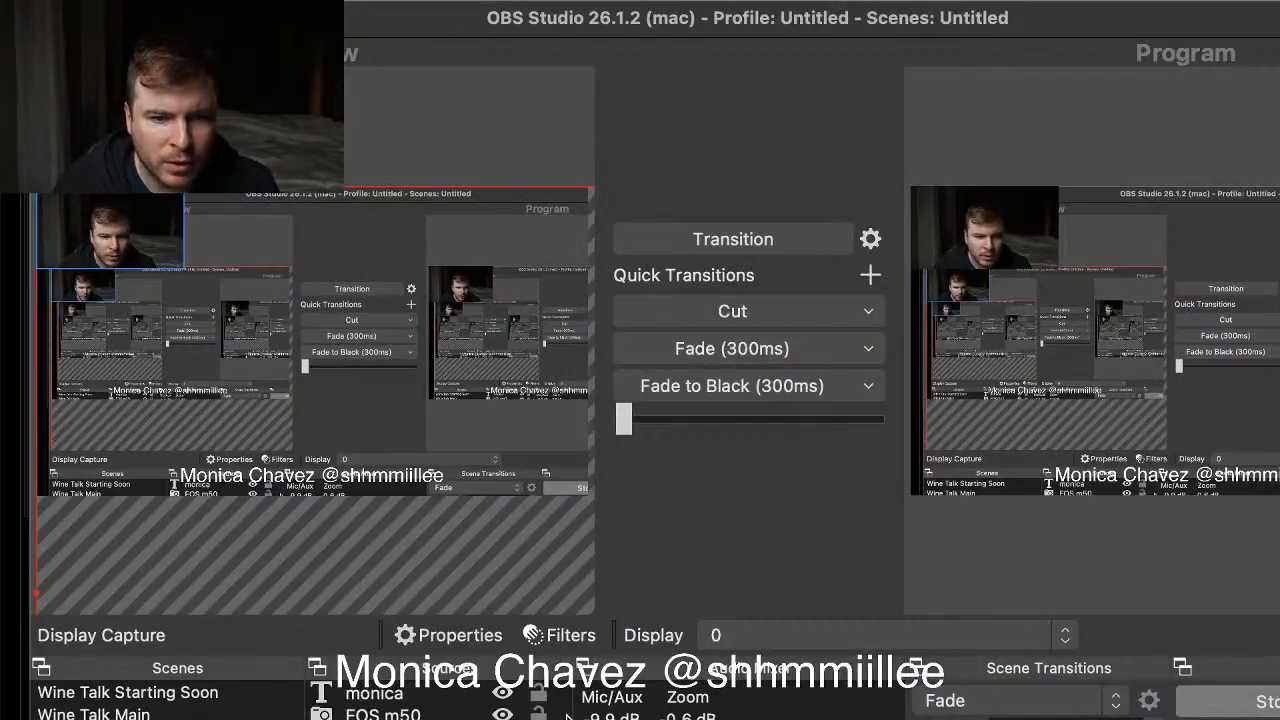
{"action": "key", "text": "super+Tab"}
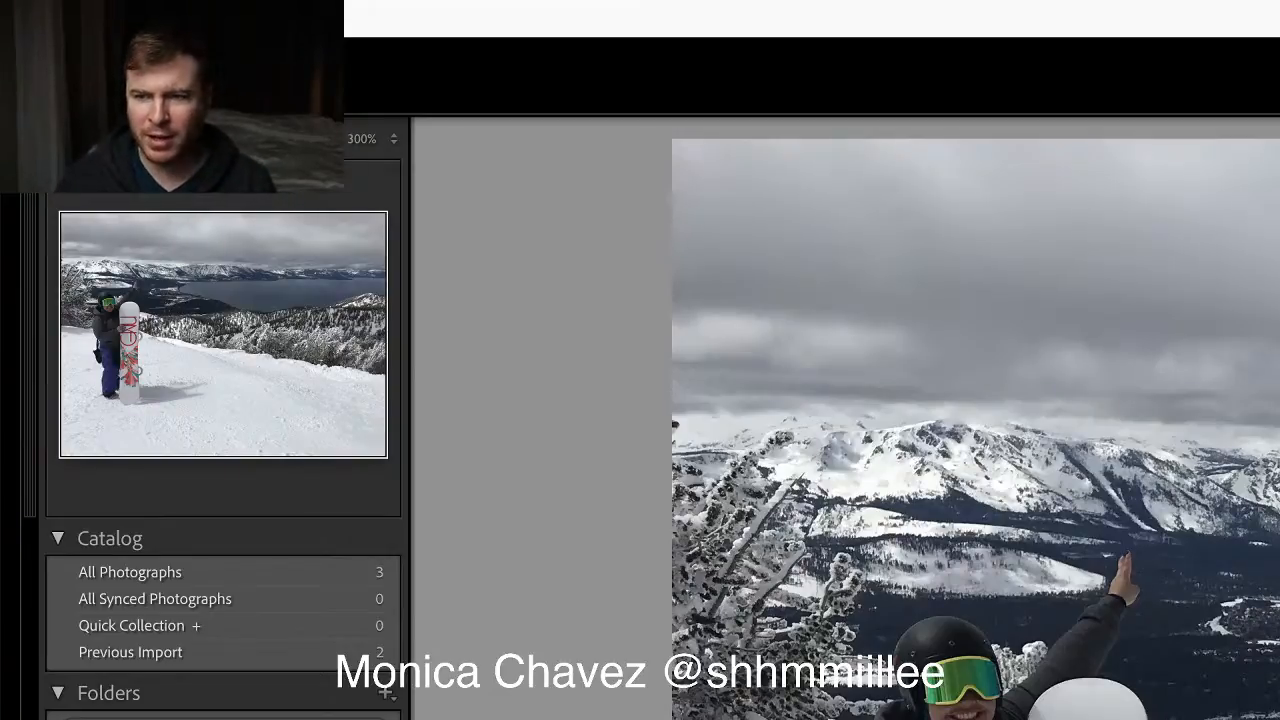
{"action": "key", "text": "d"}
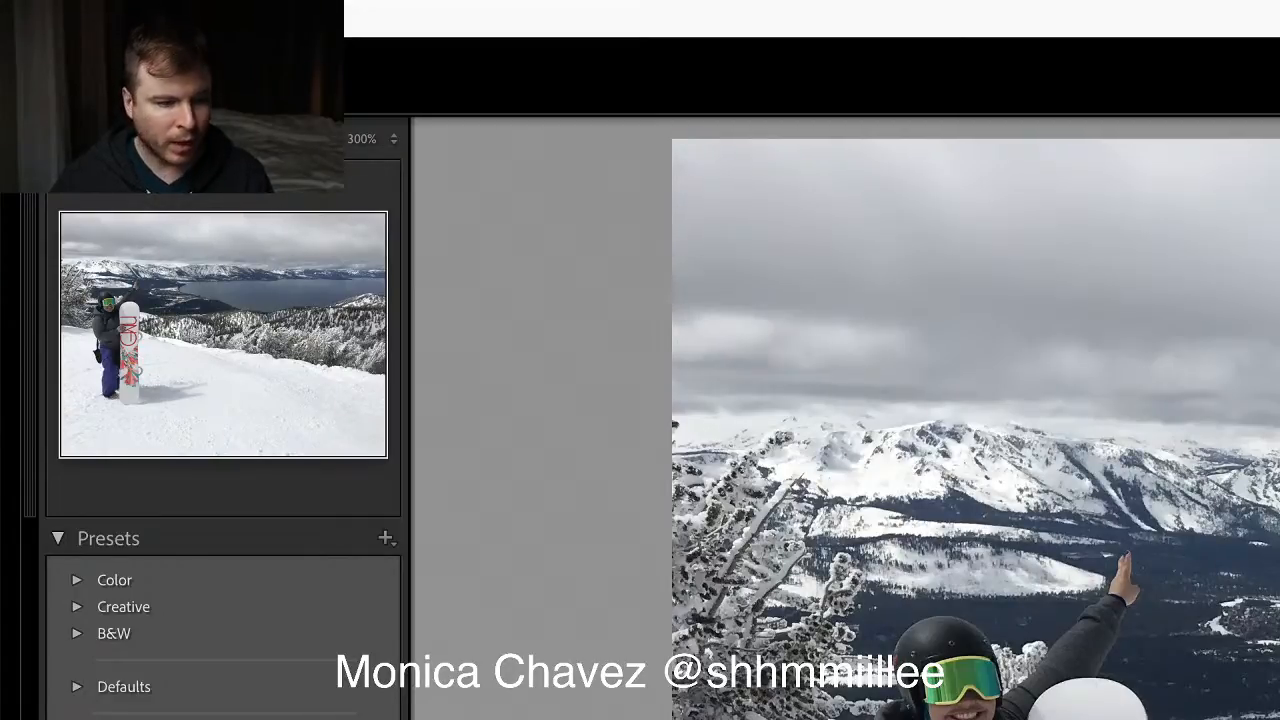
Switch to OBS Studio, fit the Display Capture source to the screen, and transition it to the program output
{"action": "key", "text": "super+Tab"}
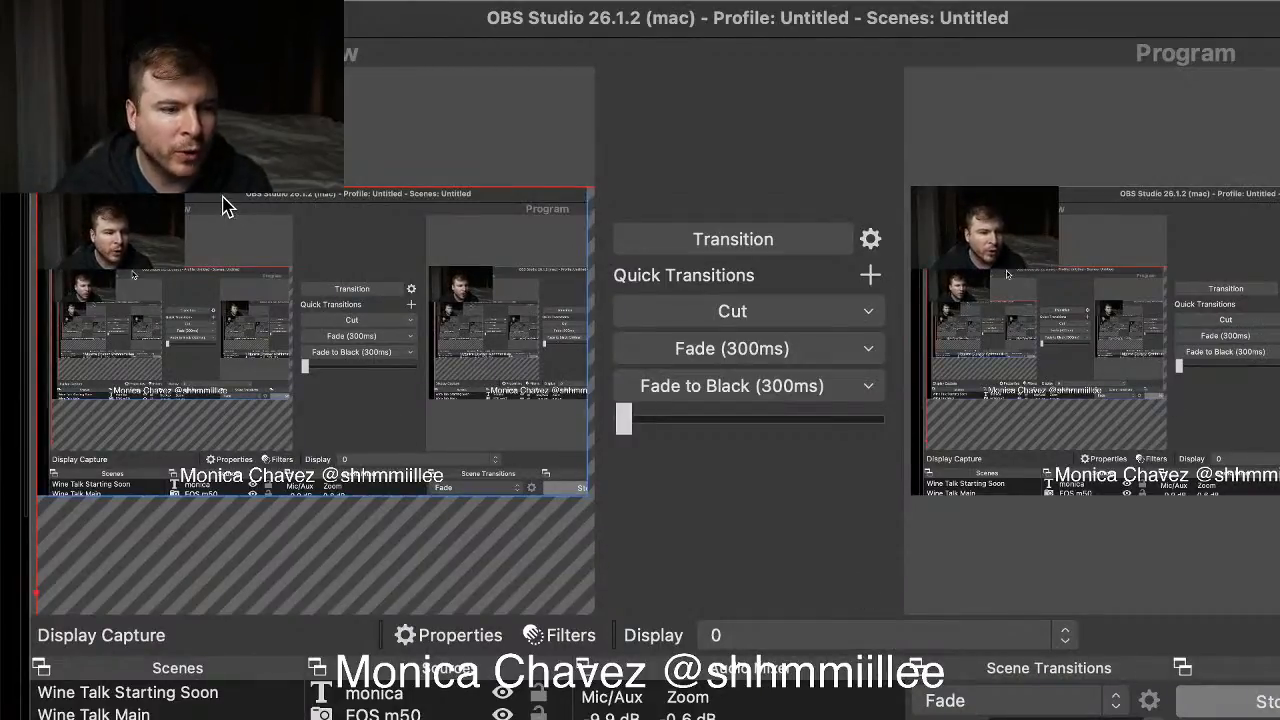
{"action": "right_click", "coordinate": [290, 248]}
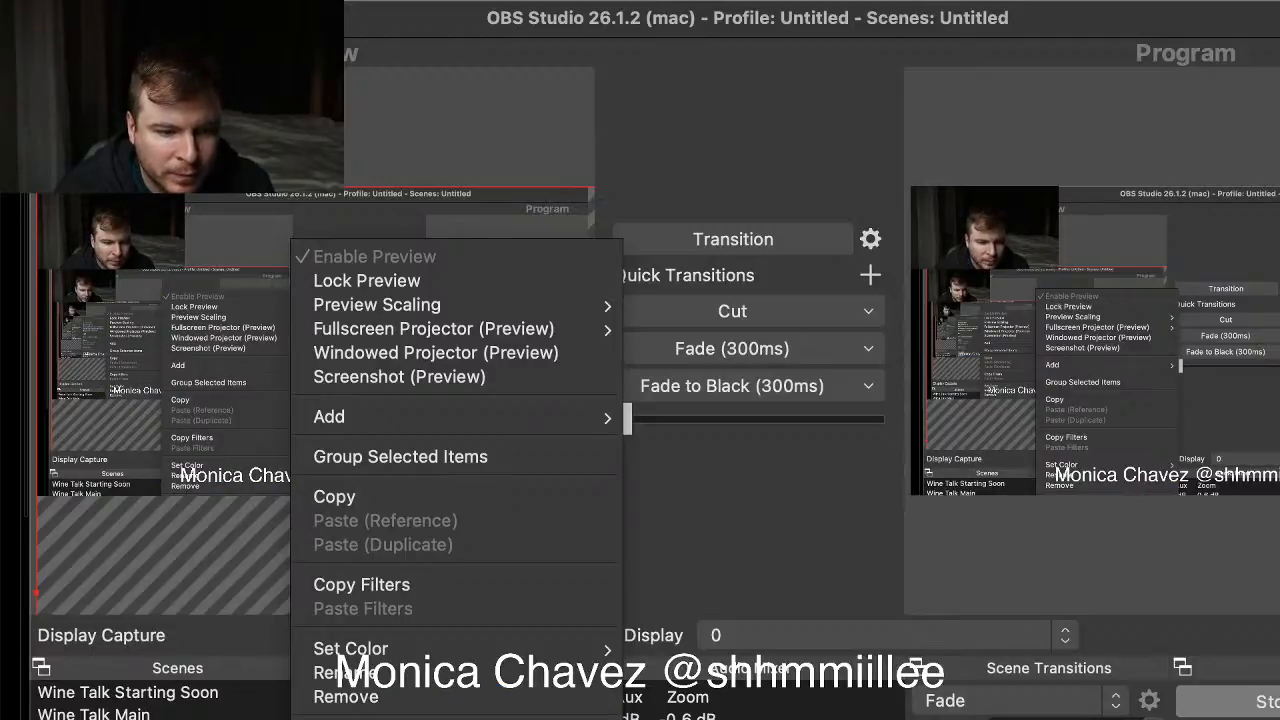
{"action": "key", "text": "super+f"}
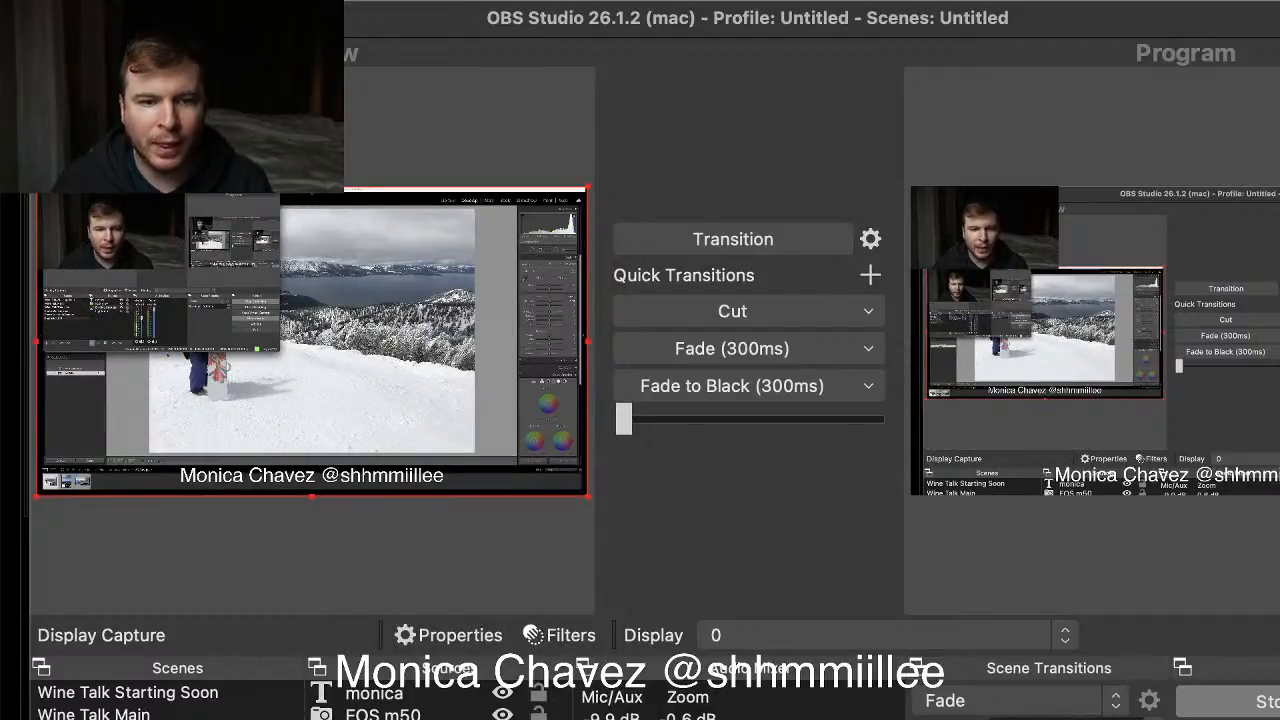
{"action": "left_click", "coordinate": [729, 245]}
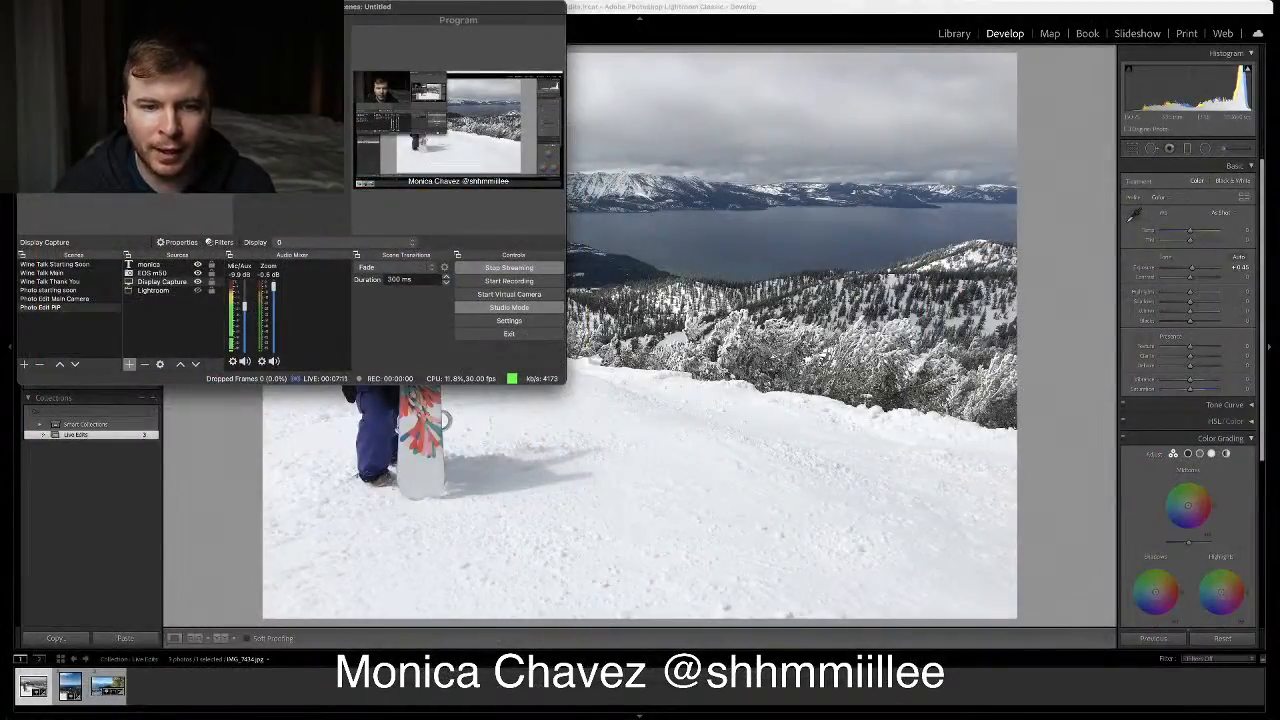
Switch back to Lightroom Classic, raise the photo's Exposure slightly and lower its Contrast strongly
{"action": "left_click", "coordinate": [688, 13]}
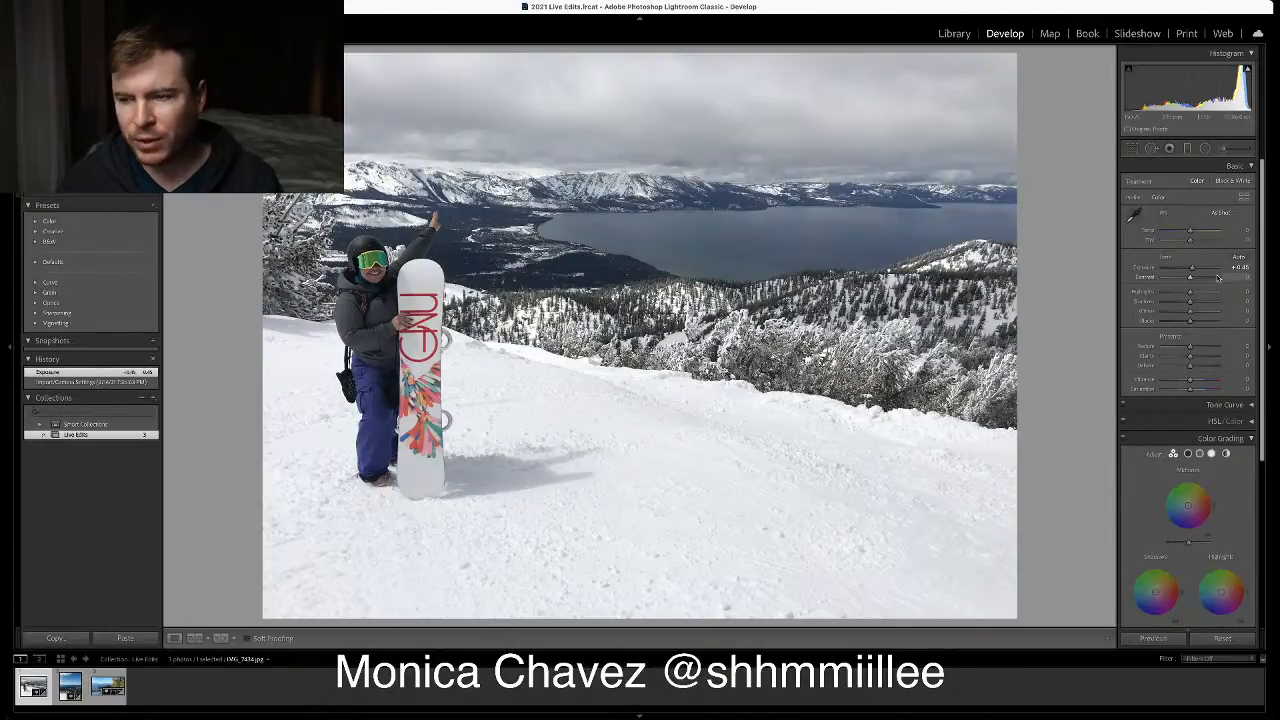
{"action": "left_click_drag", "start_coordinate": [1191, 268], "coordinate": [1193, 271]}
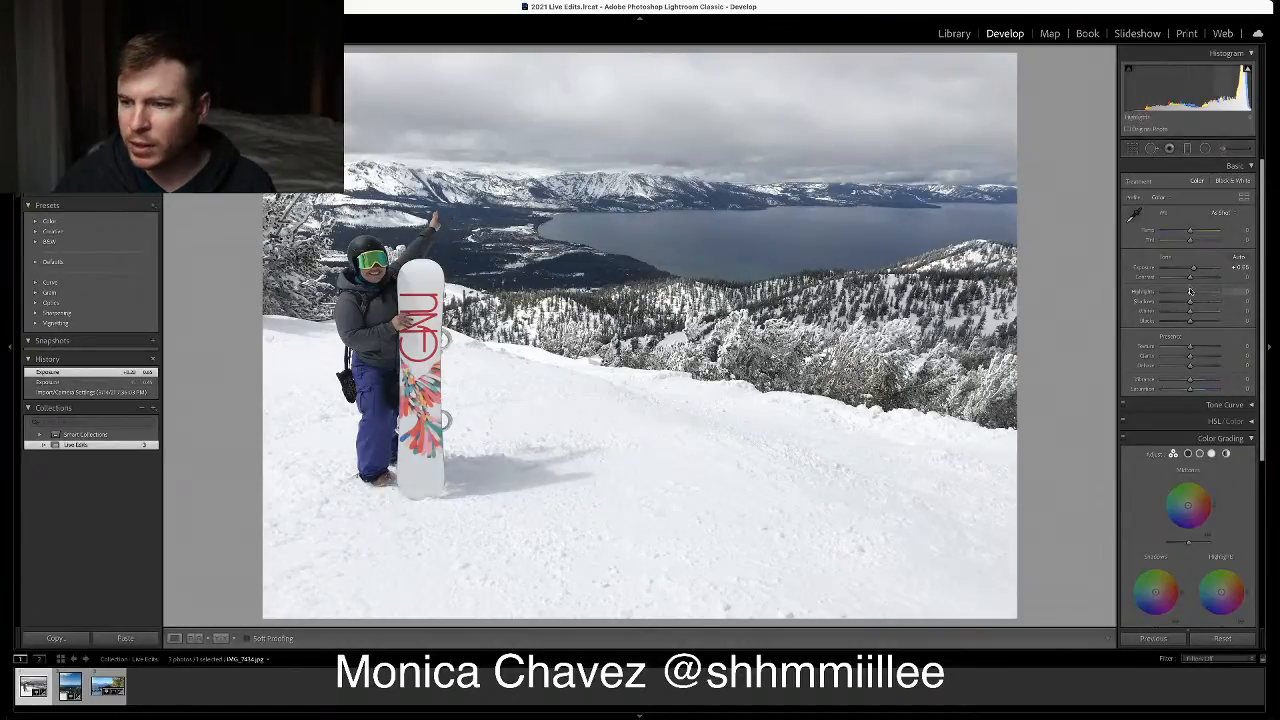
{"action": "left_click_drag", "start_coordinate": [1191, 278], "coordinate": [1165, 282]}
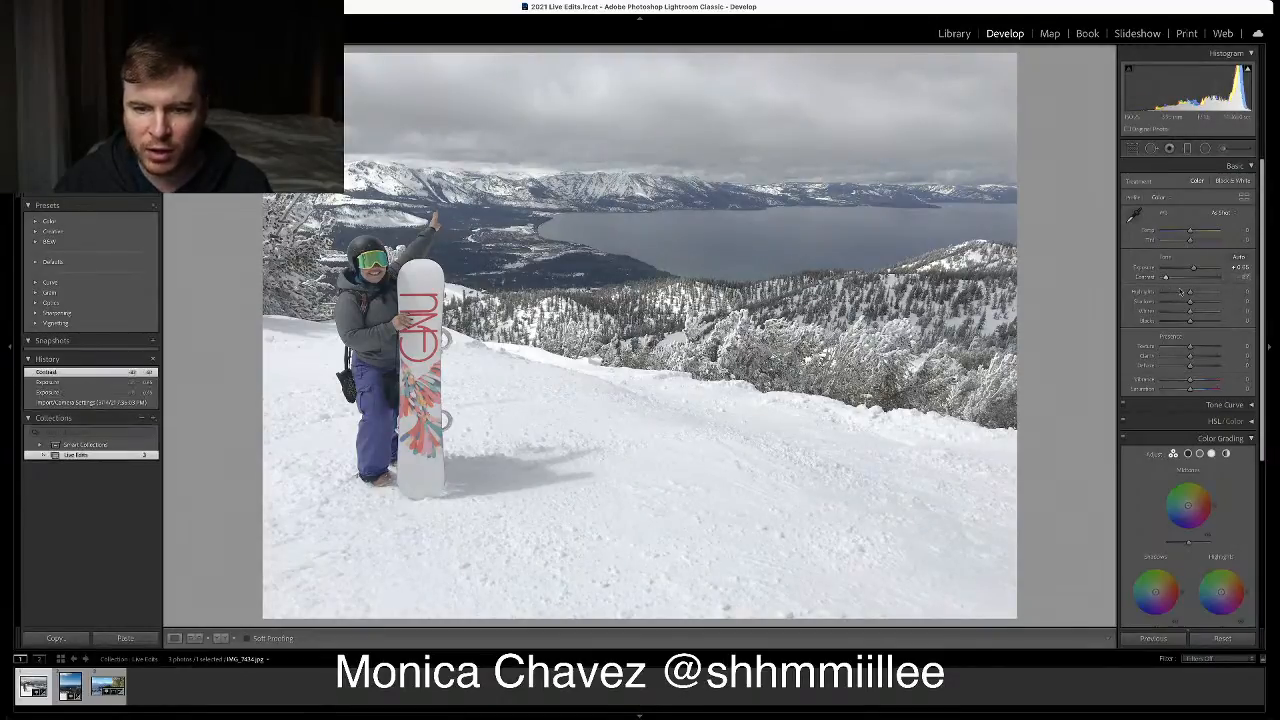
Refine the photo's tones: raise Highlights to +25 and Whites to +31, lift Shadows, and lower Blacks strongly
{"action": "mouse_move", "coordinate": [1190, 294]}
{"action": "left_mouse_down"}
{"action": "mouse_move", "coordinate": [1201, 294]}
{"action": "mouse_move", "coordinate": [1165, 293]}
{"action": "mouse_move", "coordinate": [1225, 292]}
{"action": "mouse_move", "coordinate": [1194, 291]}
{"action": "left_mouse_up"}
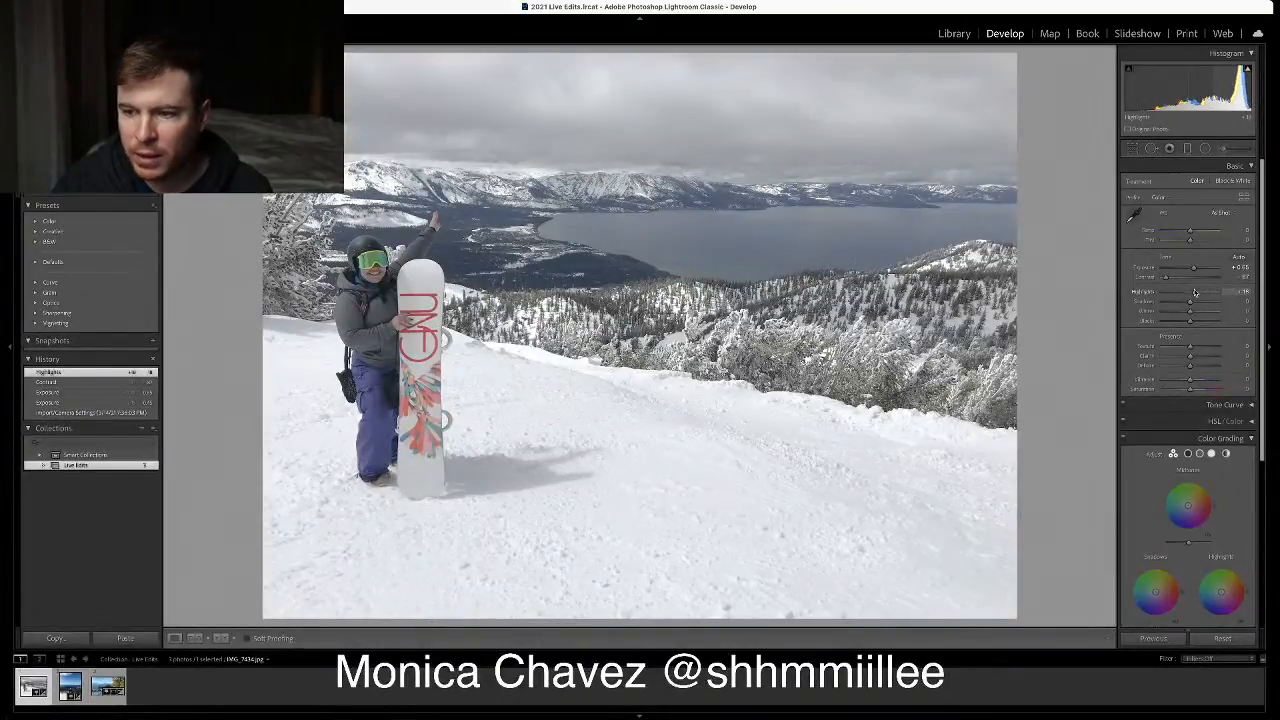
{"action": "key", "text": "alt"}
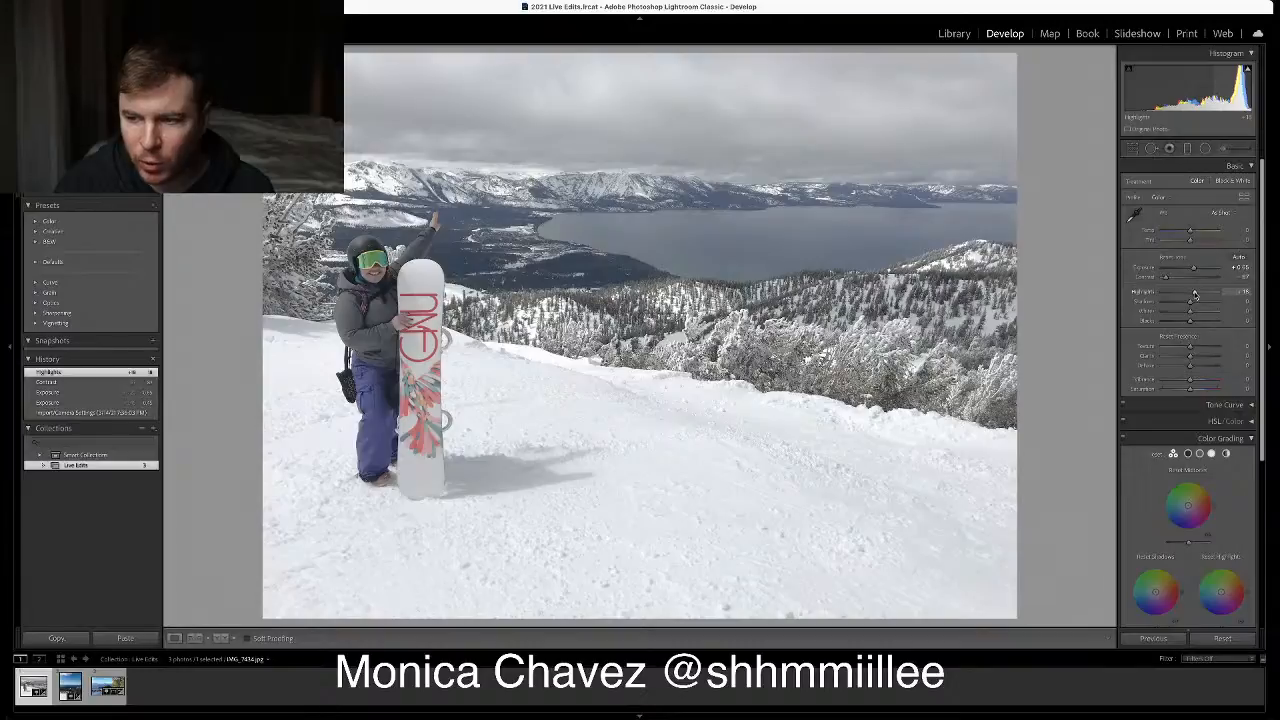
{"action": "mouse_move", "coordinate": [1194, 293]}
{"action": "left_mouse_down"}
{"action": "mouse_move", "coordinate": [1172, 294]}
{"action": "mouse_move", "coordinate": [1225, 293]}
{"action": "mouse_move", "coordinate": [1178, 294]}
{"action": "mouse_move", "coordinate": [1197, 295]}
{"action": "left_mouse_up"}
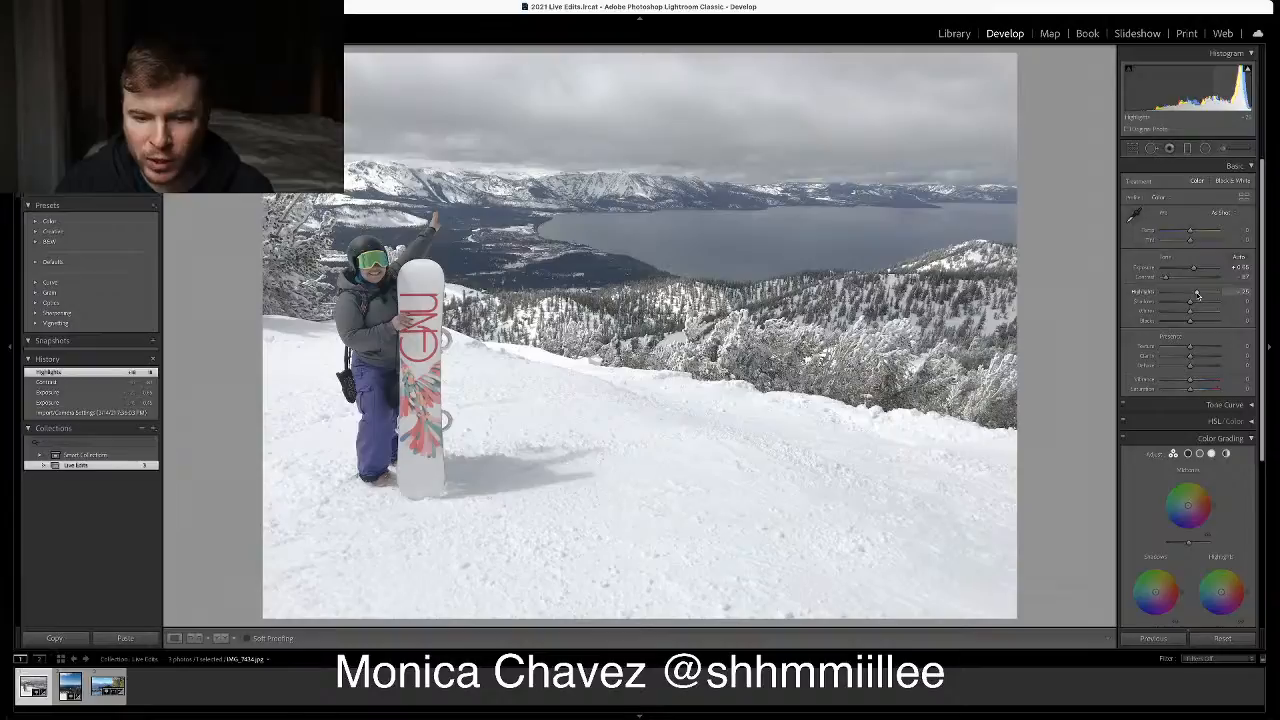
{"action": "left_click", "coordinate": [1197, 294], "text": "alt"}
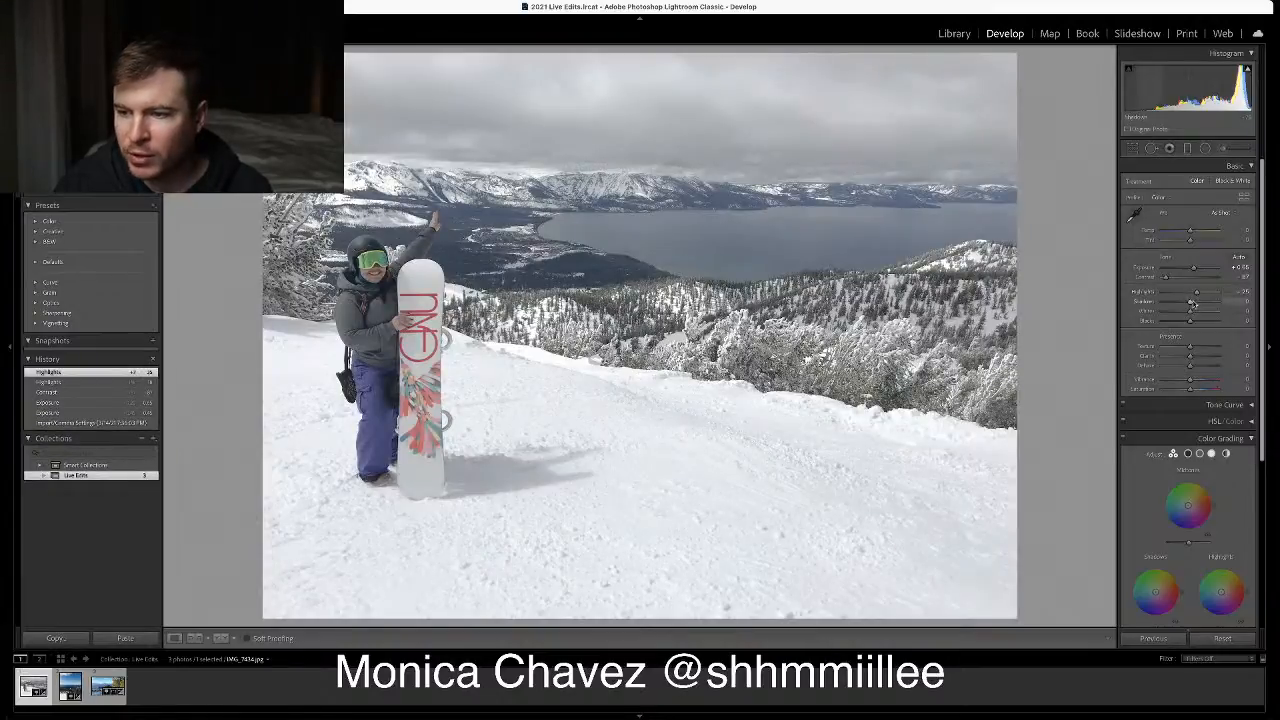
{"action": "left_click", "coordinate": [1190, 303], "text": "alt"}
{"action": "left_click_drag", "start_coordinate": [1223, 304], "coordinate": [1172, 322]}
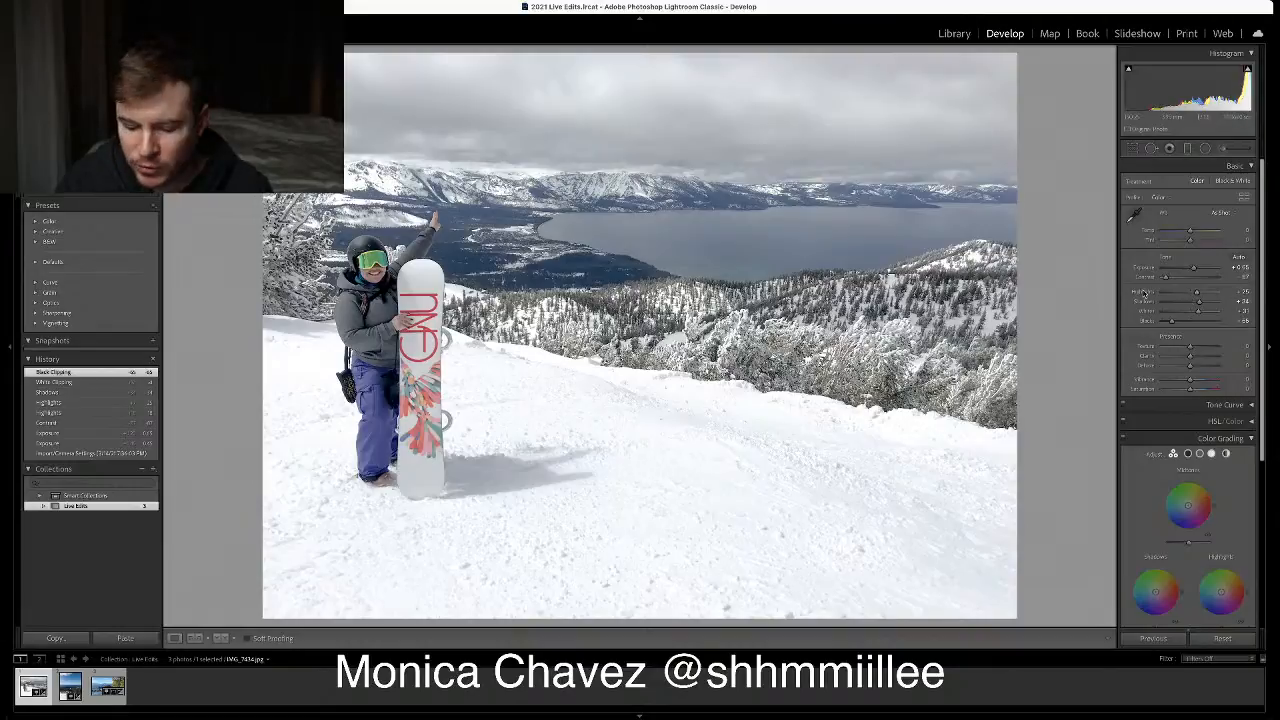
Compare the photo before and after the tonal adjustments several times
{"action": "key", "text": "backslash"}
{"action": "key", "text": "backslash"}
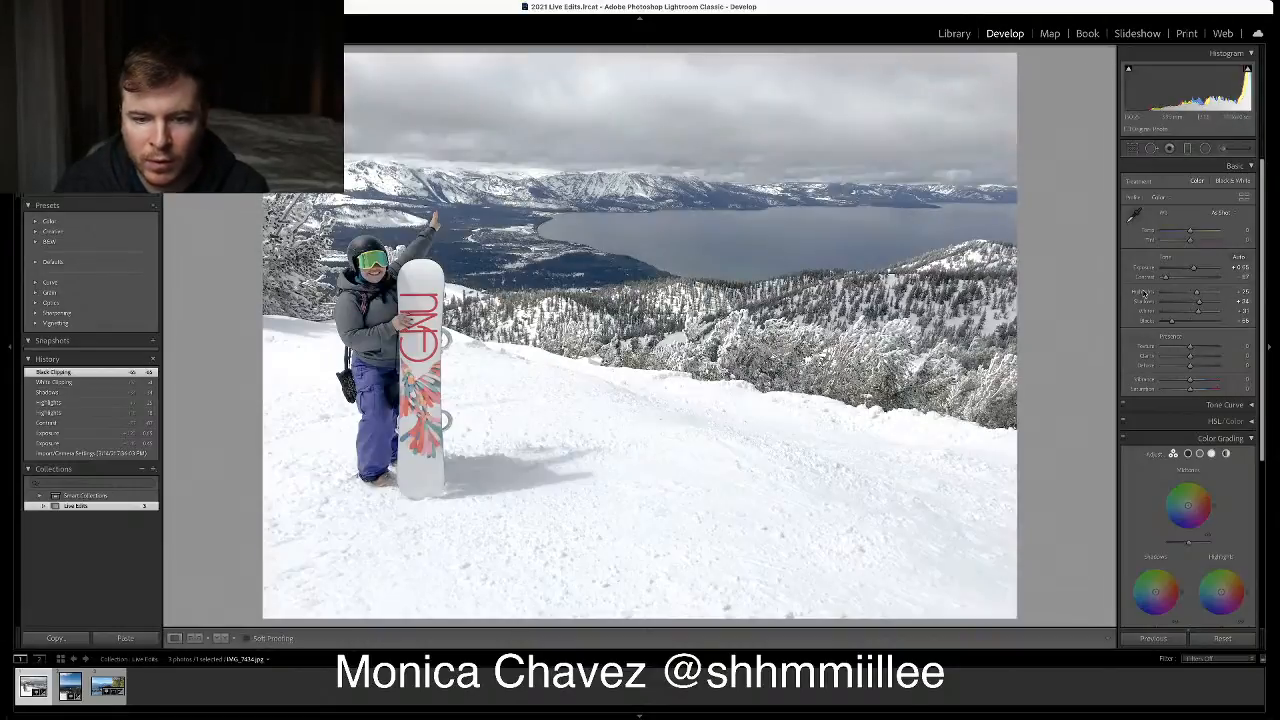
{"action": "key", "text": "backslash"}
{"action": "key", "text": "backslash"}
{"action": "key", "text": "backslash"}
{"action": "key", "text": "backslash"}
{"action": "key", "text": "backslash"}
{"action": "key", "text": "backslash"}
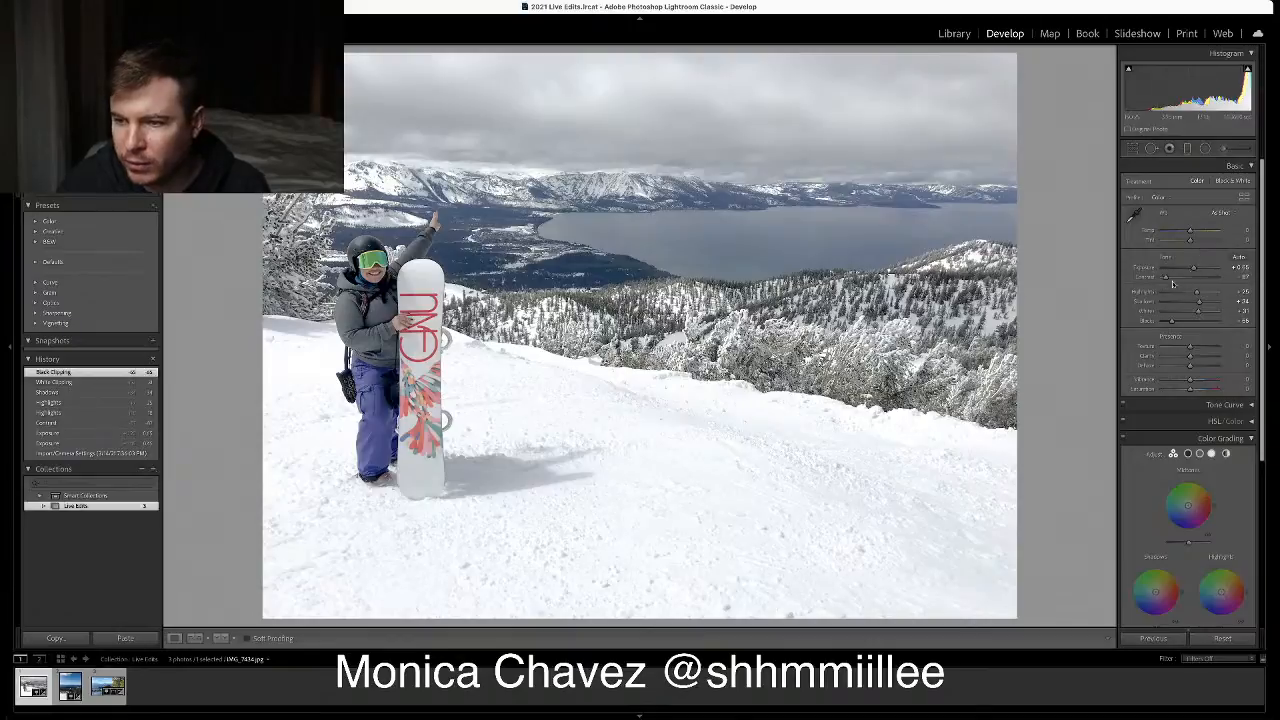
Bring the Contrast back to nearly neutral and compare the result with the original photo
{"action": "left_click_drag", "start_coordinate": [1165, 280], "coordinate": [1190, 280]}
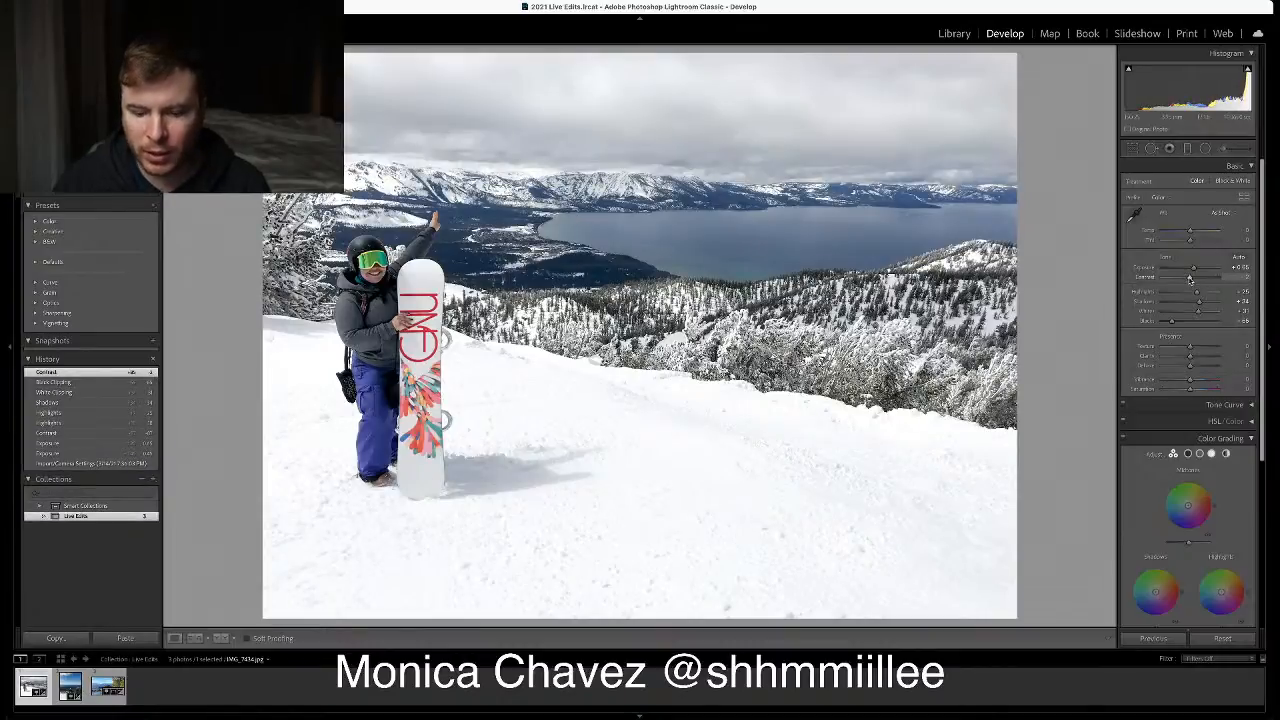
{"action": "key", "text": "backslash"}
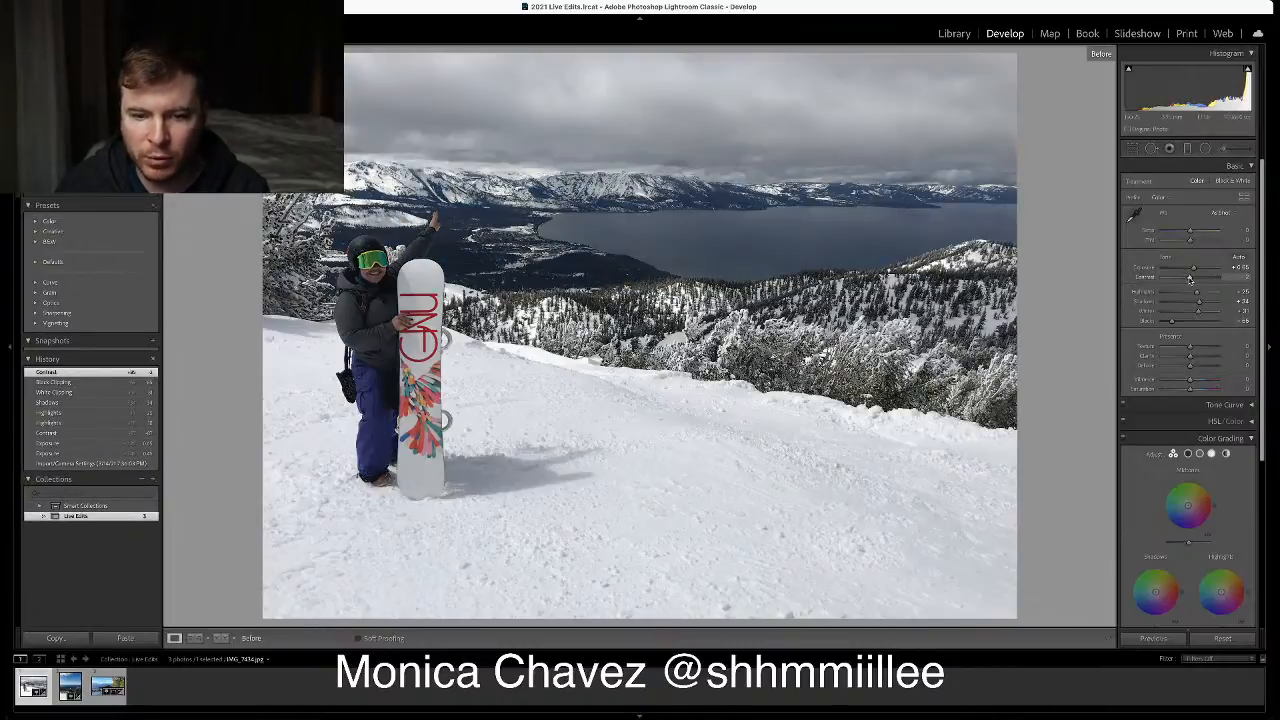
{"action": "key", "text": "backslash"}
{"action": "key", "text": "backslash"}
{"action": "key", "text": "backslash"}
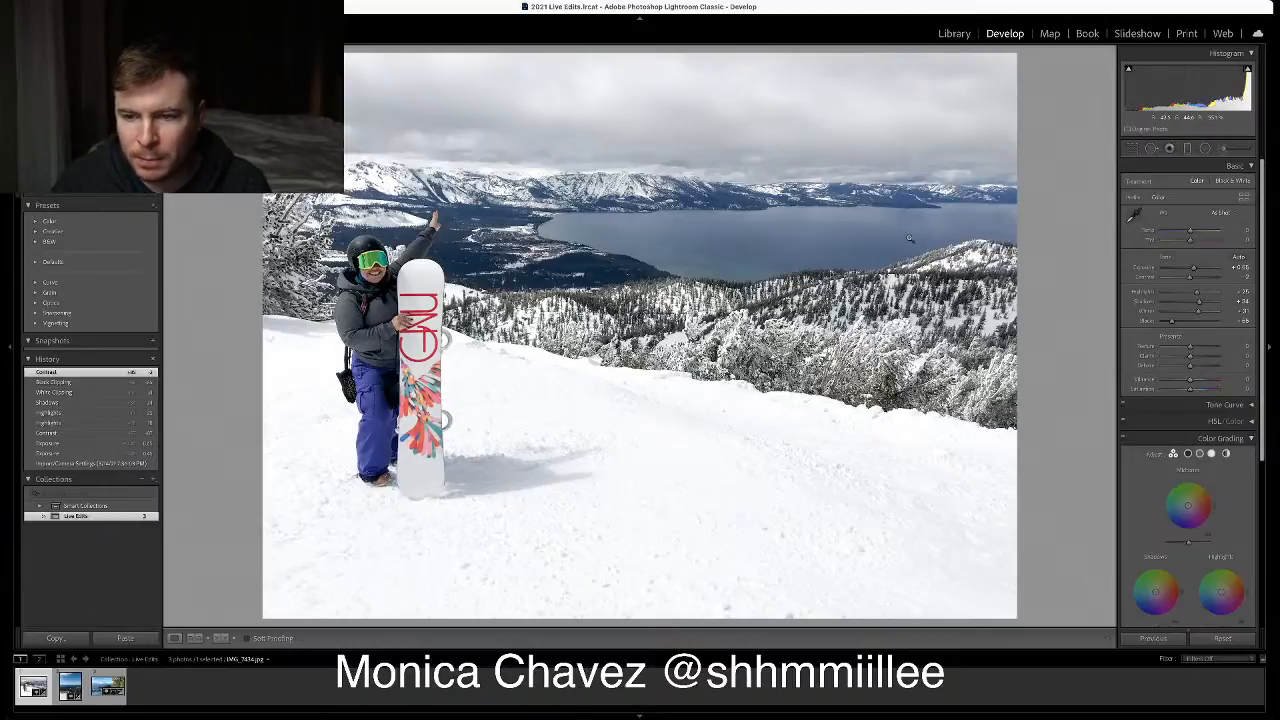
Try a tighter landscape crop around the snowboarder that trims the sky, foreground and far lake side
{"action": "left_click", "coordinate": [1133, 149]}
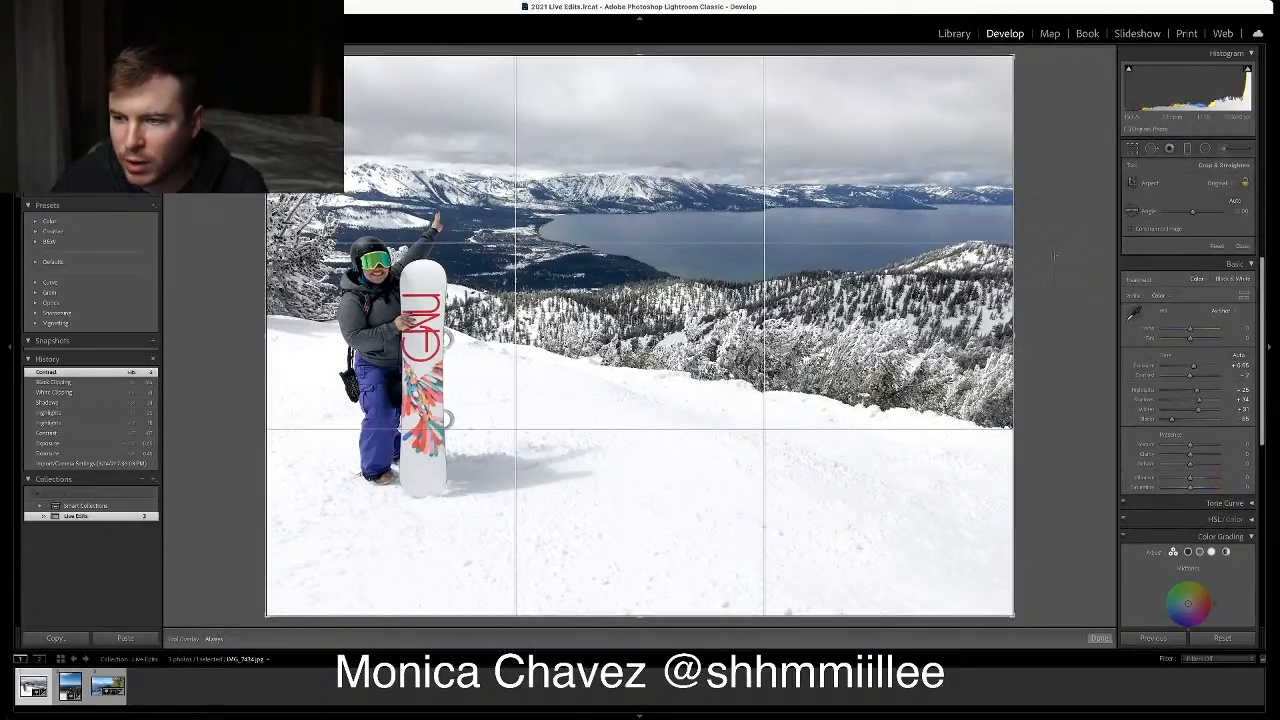
{"action": "left_click_drag", "start_coordinate": [1015, 332], "coordinate": [932, 332]}
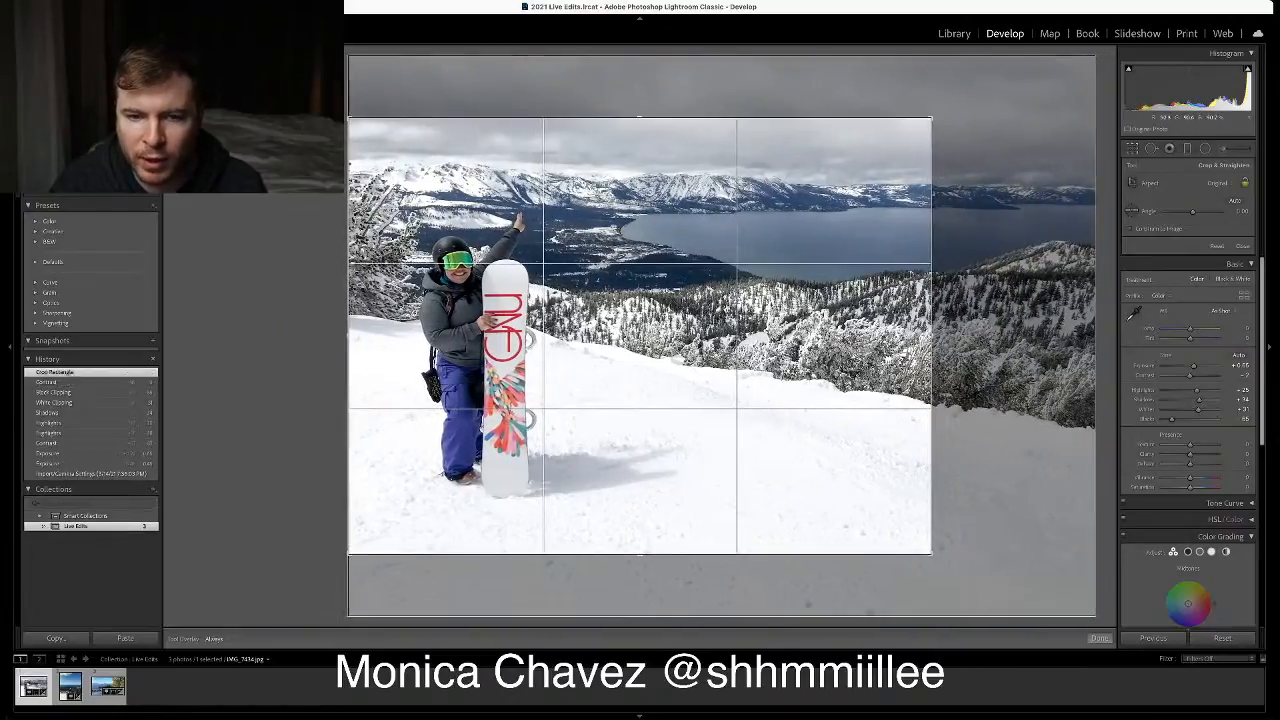
{"action": "key", "text": "Return"}
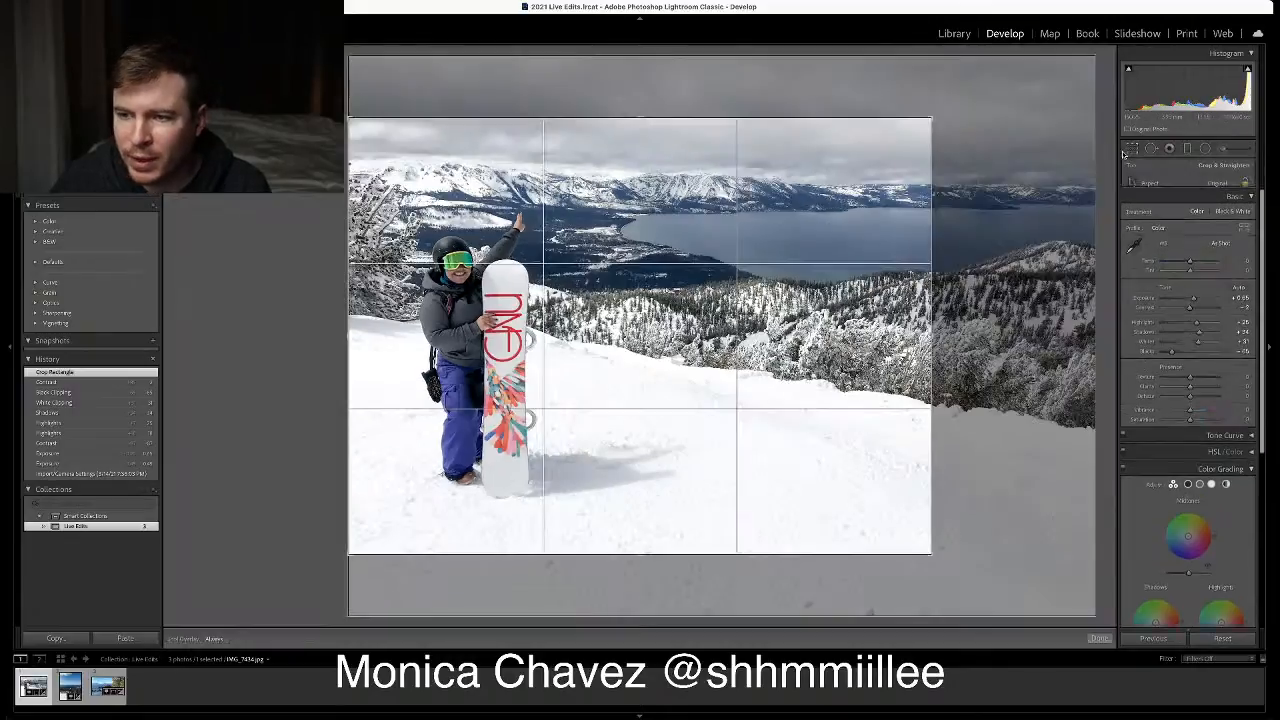
Recrop the photo in portrait orientation at full image height, framing the snowboarder and the mountains, and apply the crop
{"action": "left_click", "coordinate": [1128, 149]}
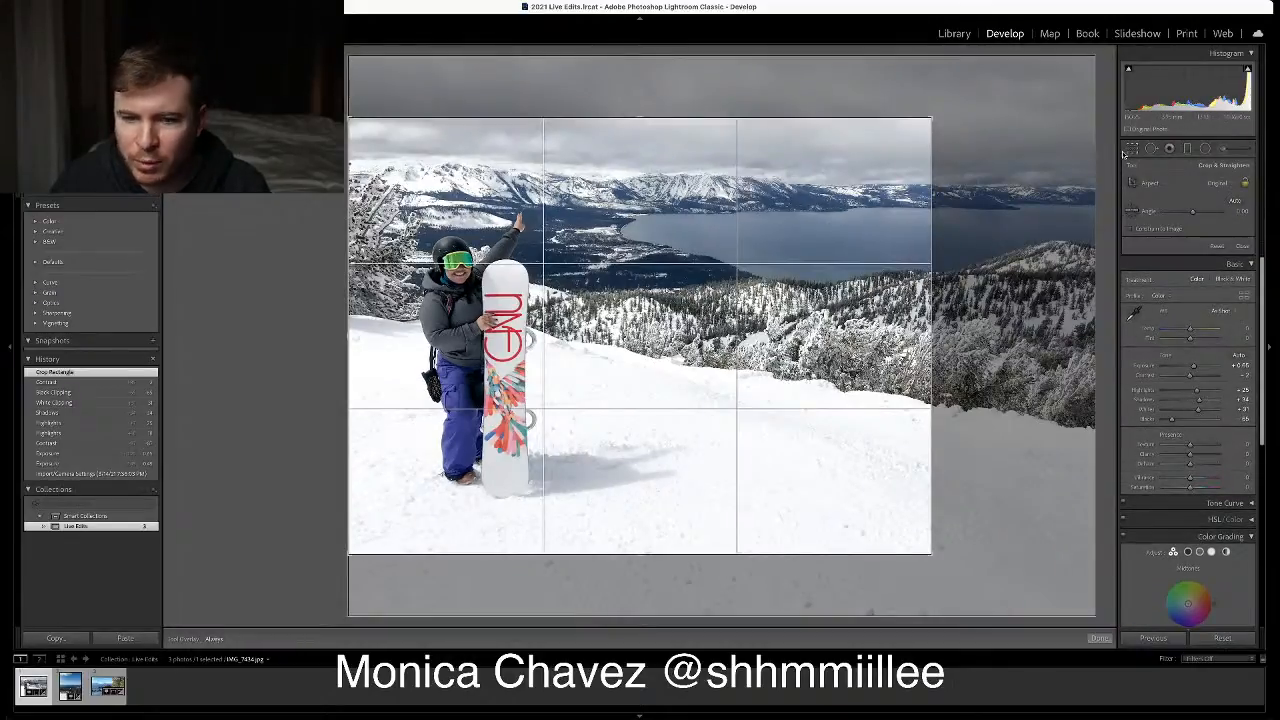
{"action": "key", "text": "x"}
{"action": "left_click_drag", "start_coordinate": [631, 185], "coordinate": [711, 185]}
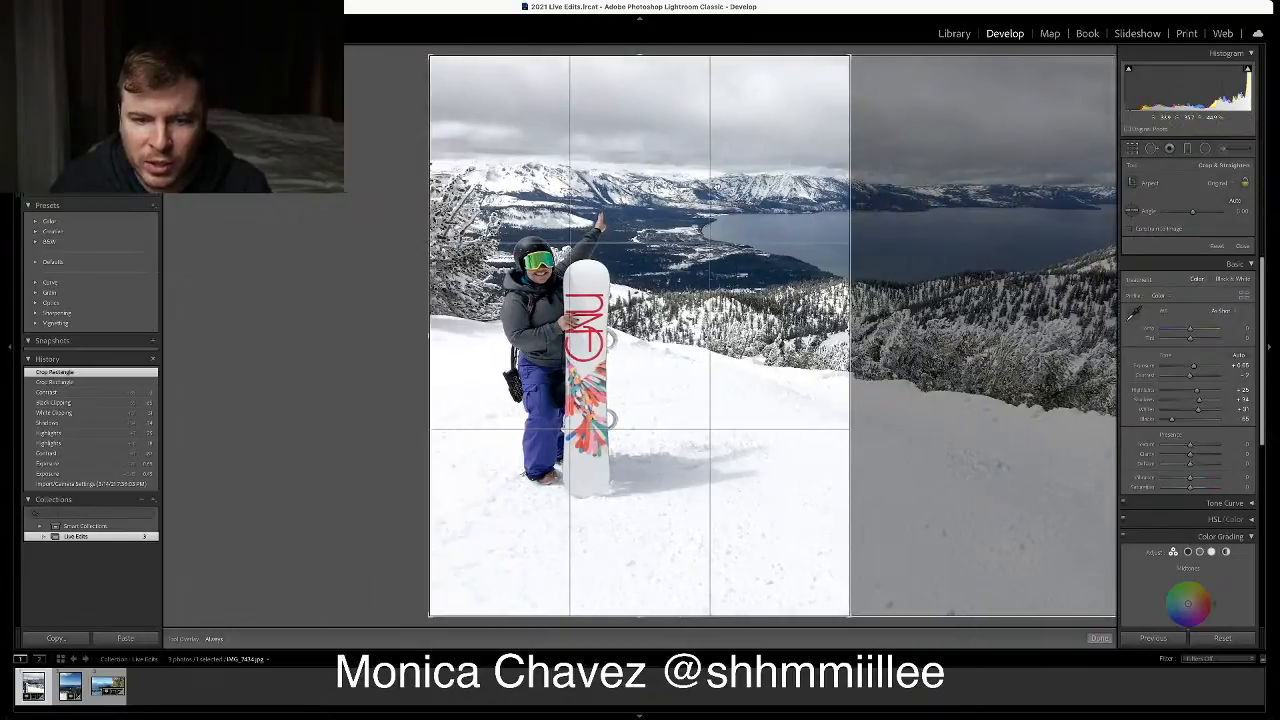
{"action": "key", "text": "Return"}
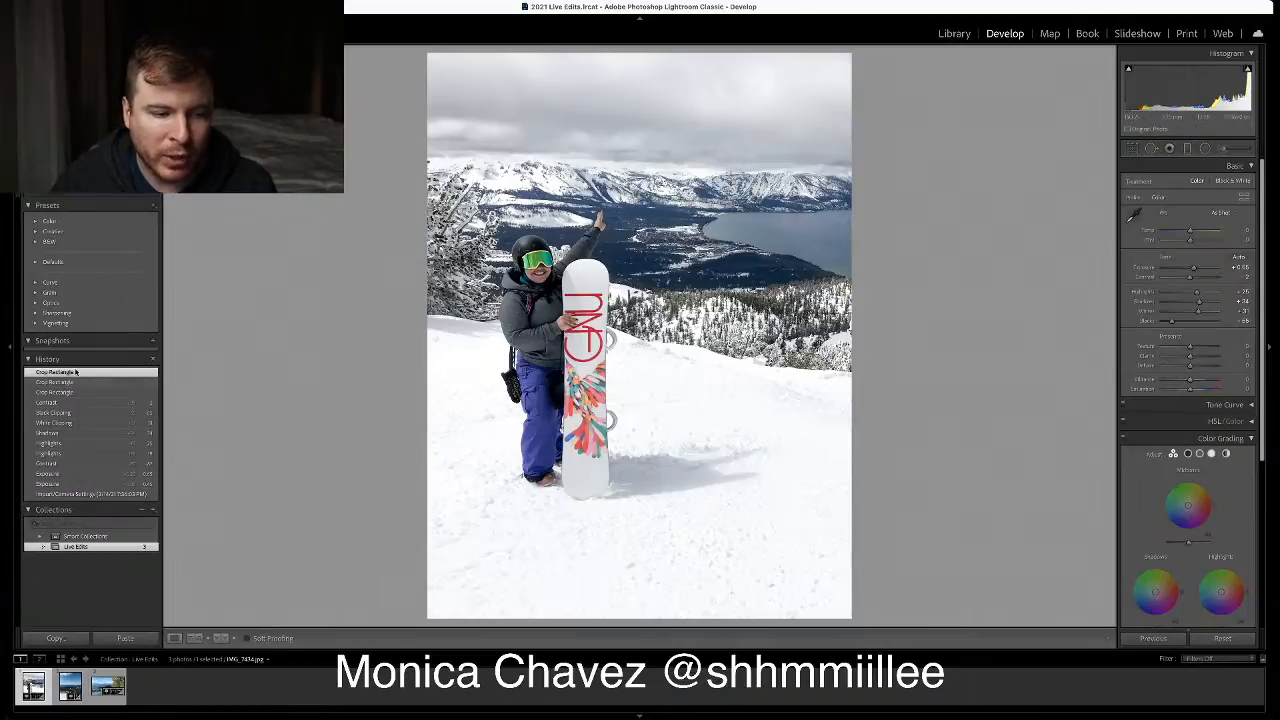
Compare the uncropped Contrast state with the latest portrait crop in the edit history, ending on the crop
{"action": "left_click", "coordinate": [74, 403]}
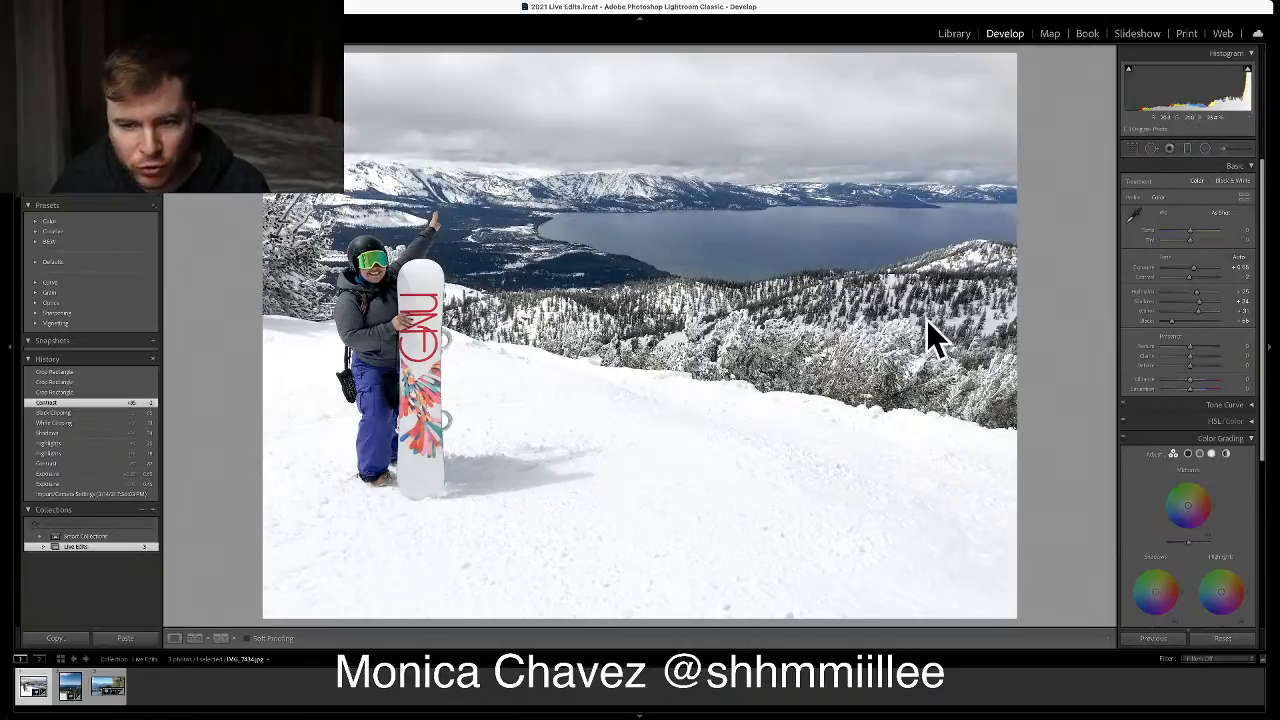
{"action": "left_click", "coordinate": [103, 372]}
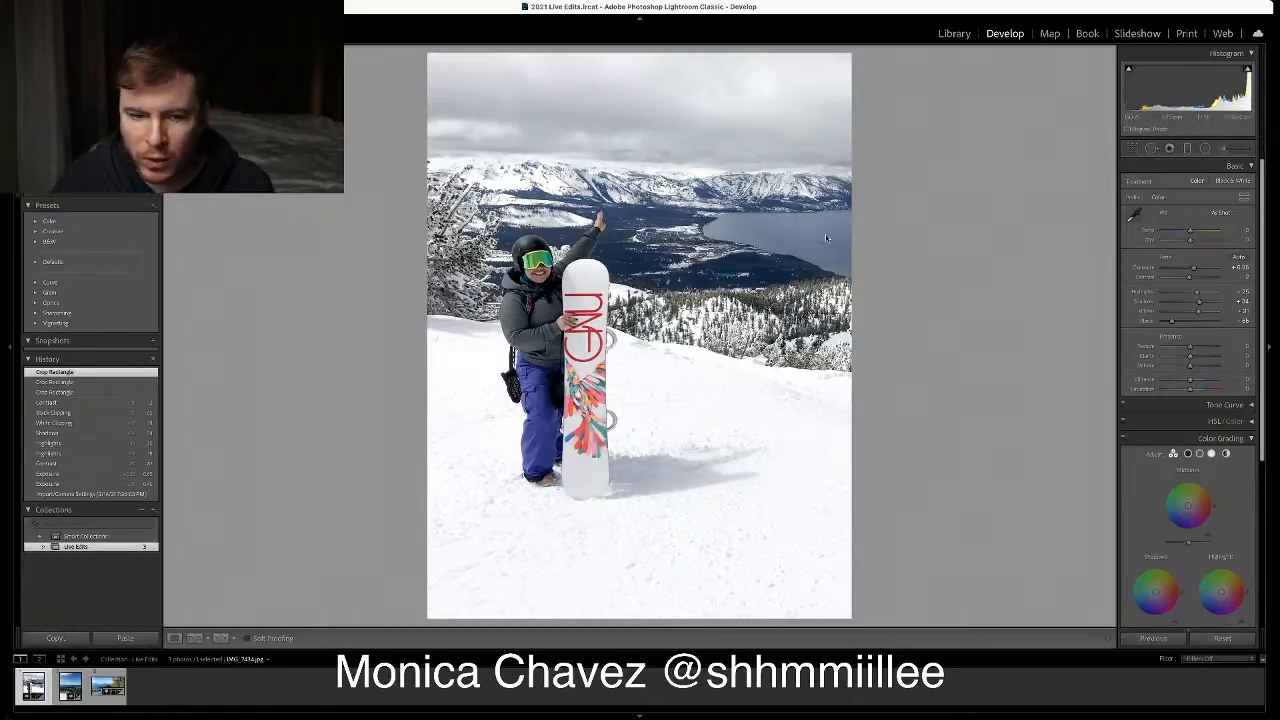
{"action": "left_click", "coordinate": [104, 403]}
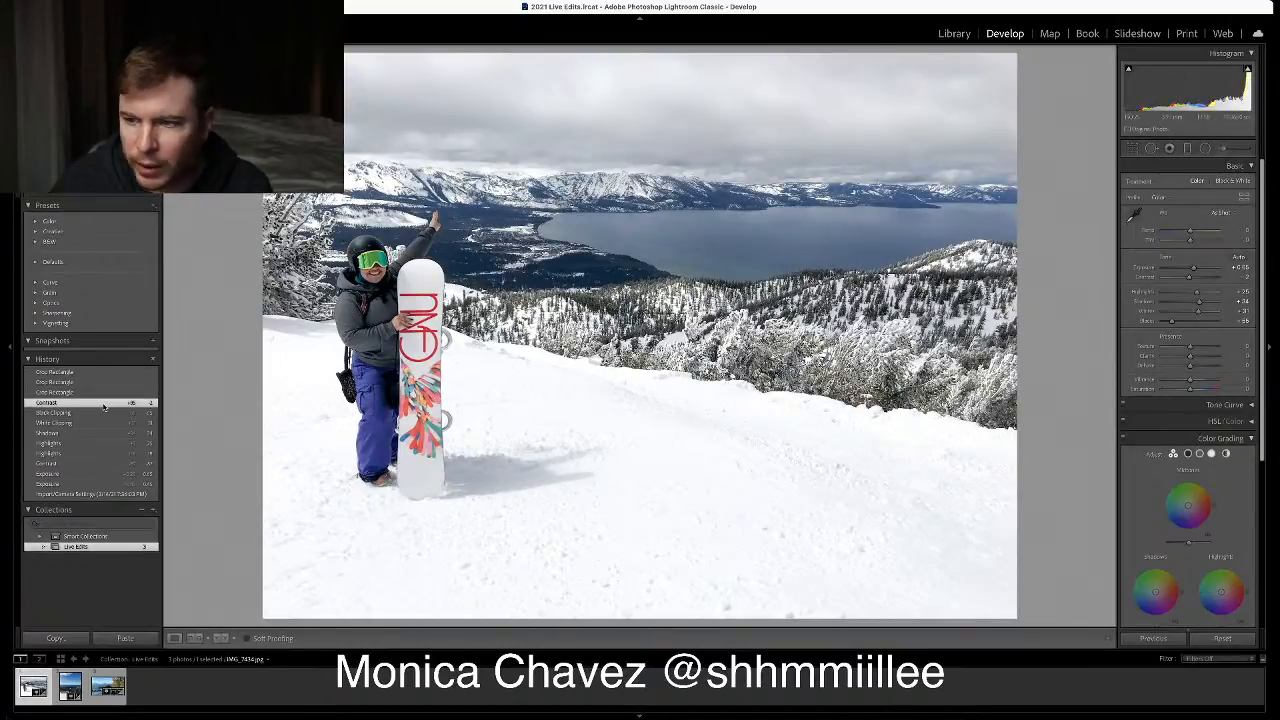
{"action": "left_click", "coordinate": [111, 373]}
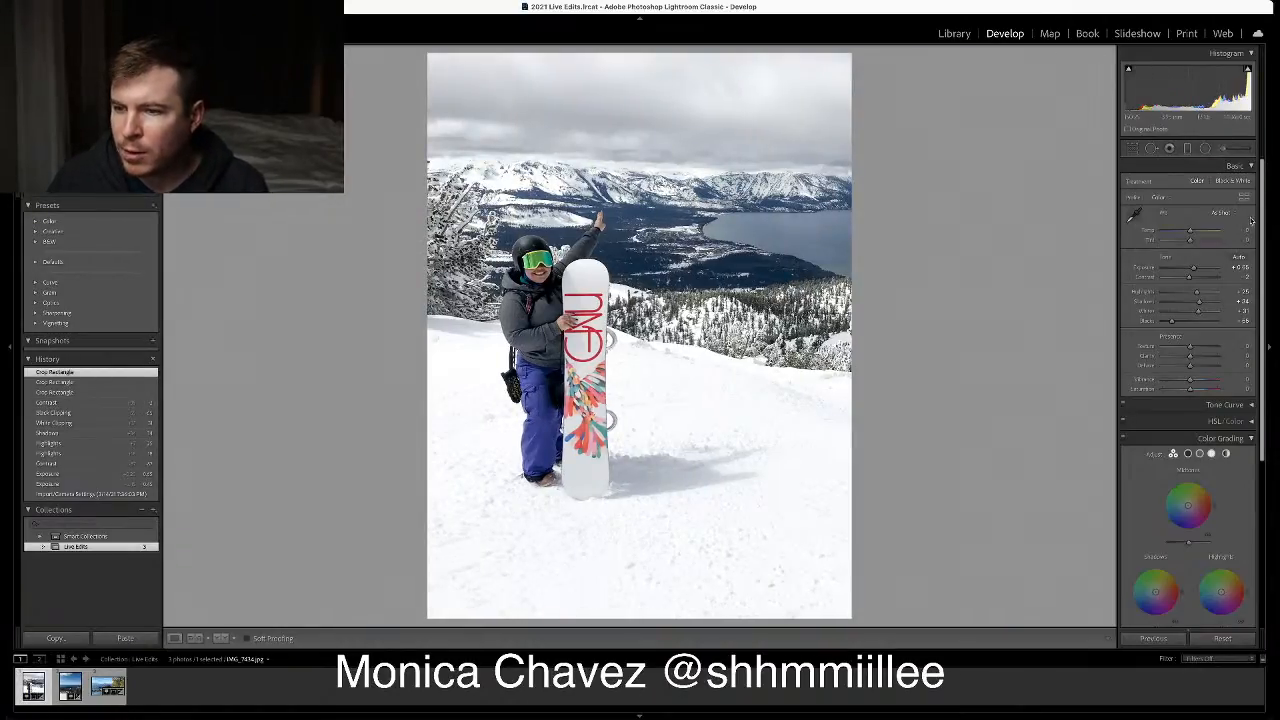
Paint a Dodge (Lighten) brush adjustment over the snowboarder's face, jacket, trousers and raised arm, and show the mask overlay to check its coverage
{"action": "left_click", "coordinate": [1230, 149]}
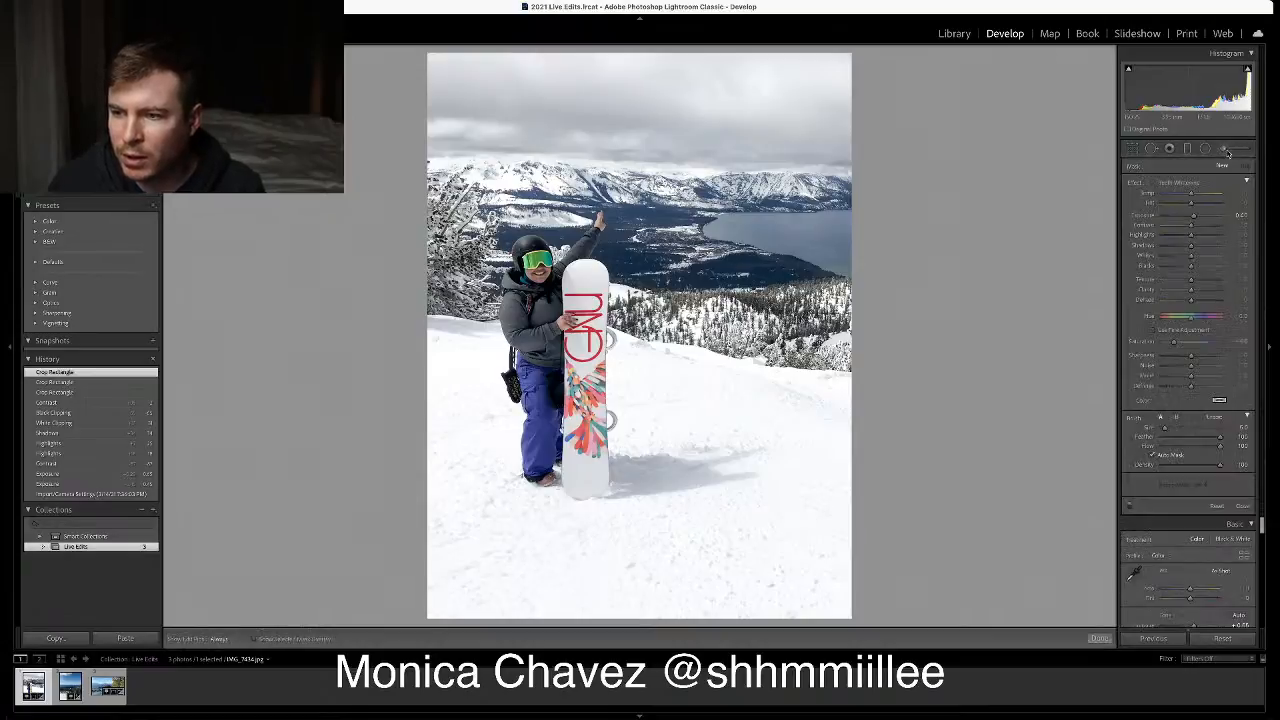
{"action": "left_click", "coordinate": [1192, 186]}
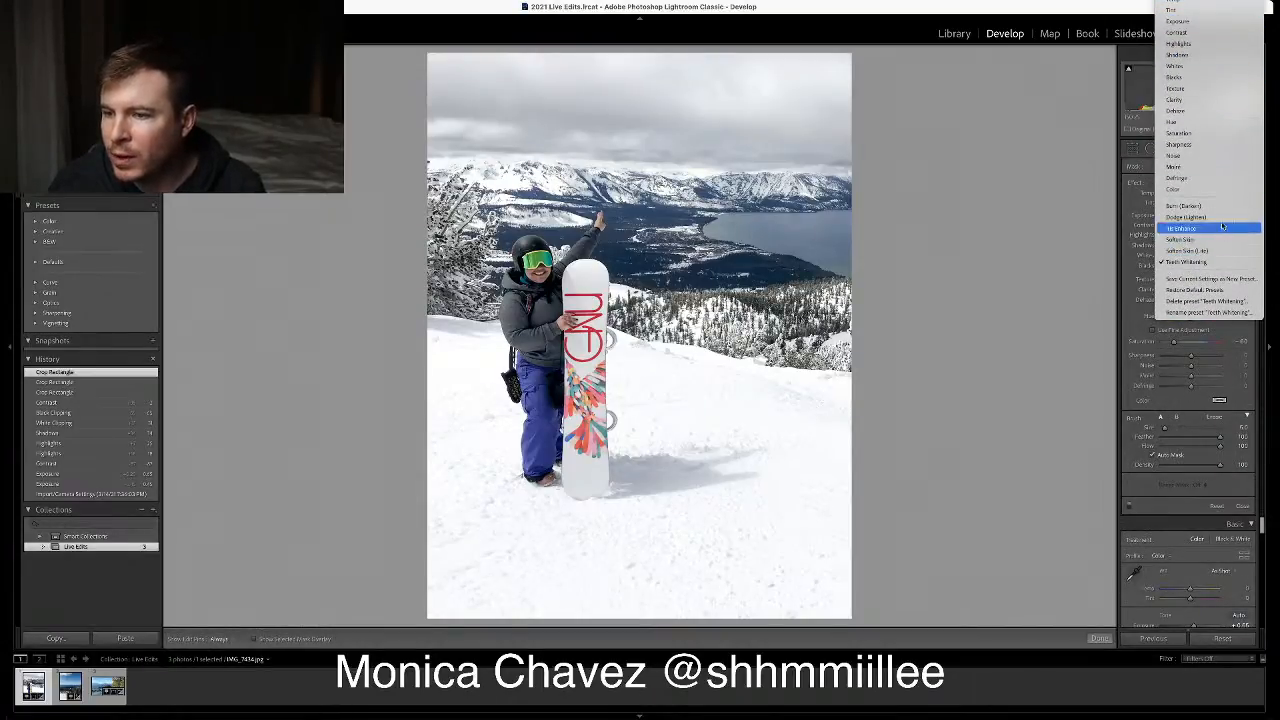
{"action": "left_click", "coordinate": [1222, 217]}
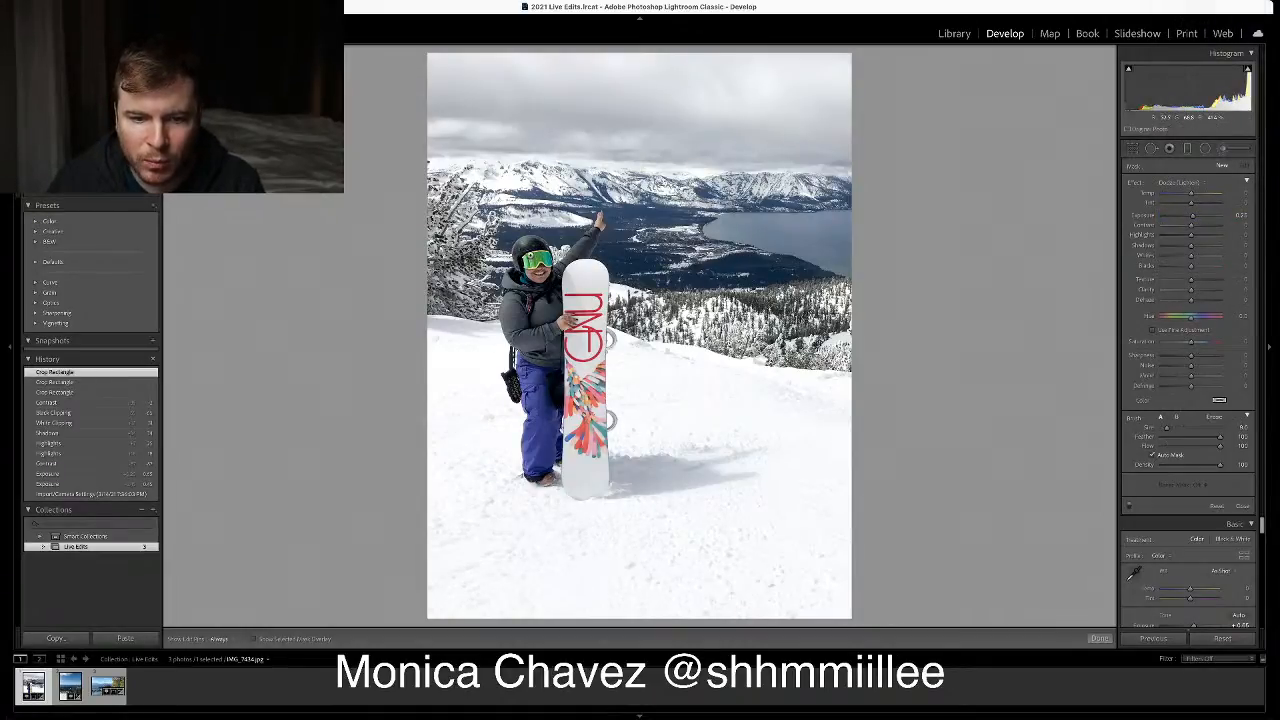
{"action": "key", "text": "]"}
{"action": "left_click_drag", "start_coordinate": [536, 266], "coordinate": [538, 270]}
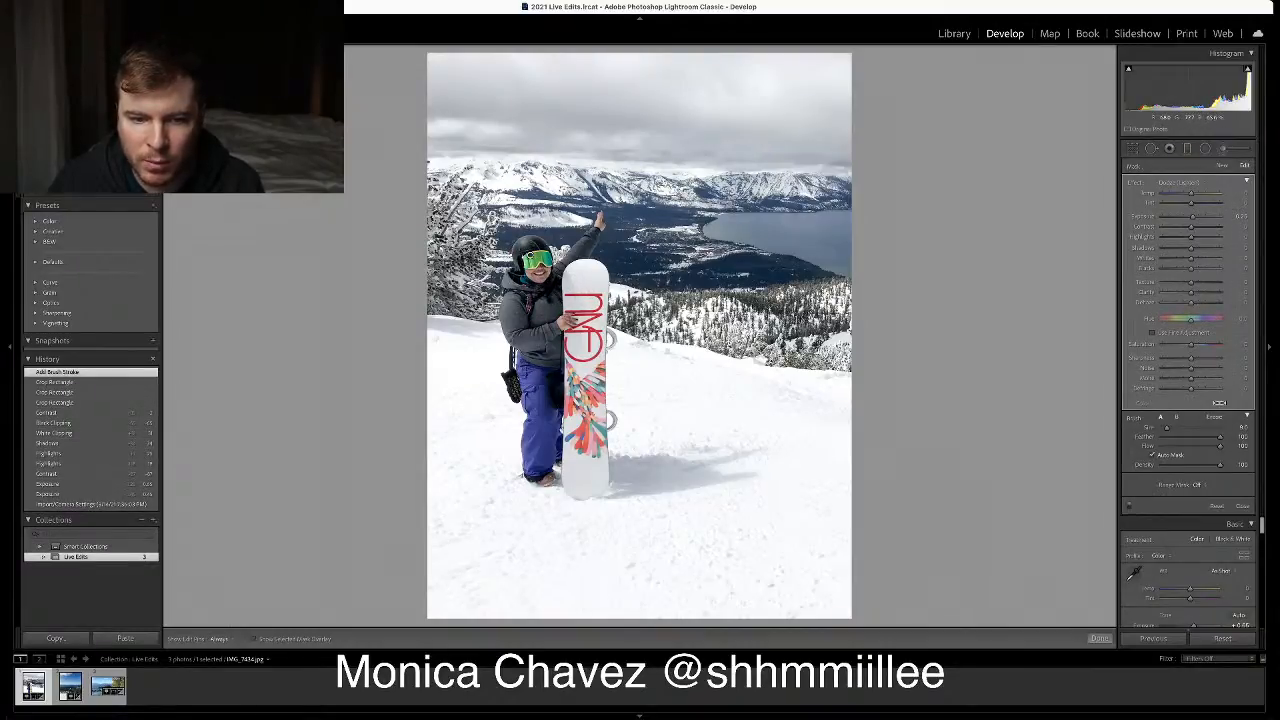
{"action": "left_click_drag", "start_coordinate": [536, 297], "coordinate": [543, 450]}
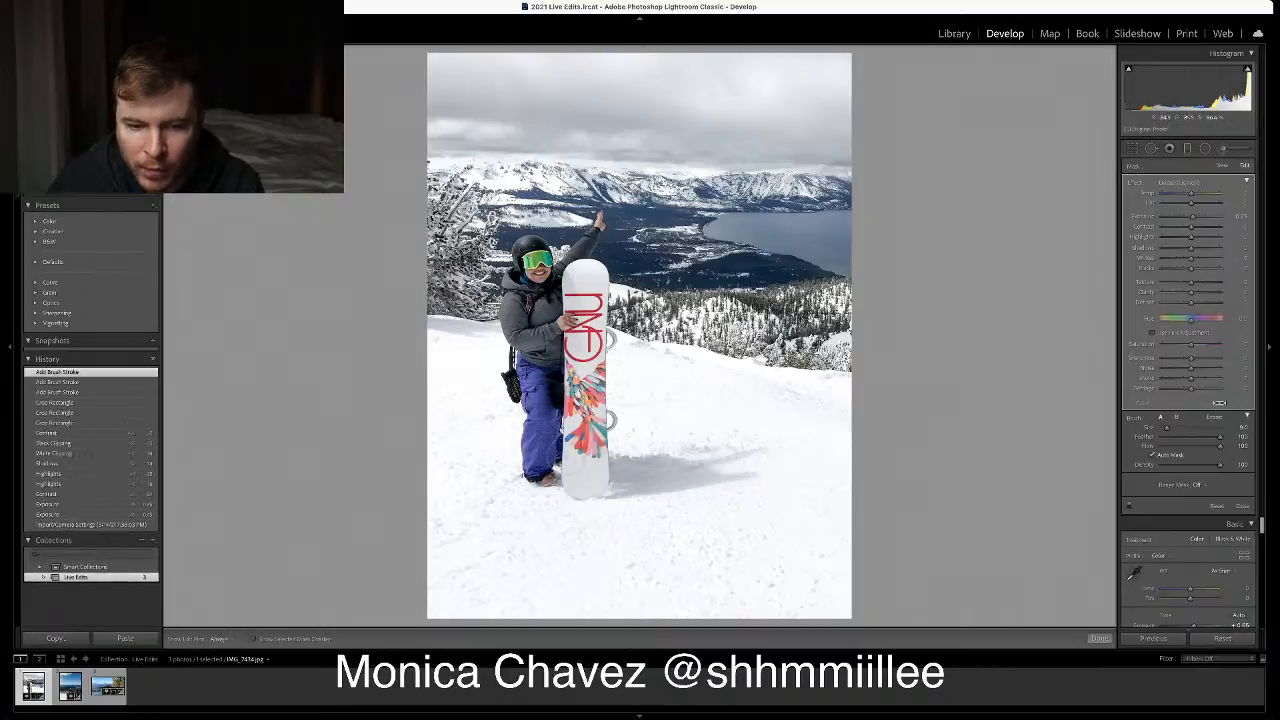
{"action": "mouse_move", "coordinate": [593, 240]}
{"action": "left_mouse_down"}
{"action": "mouse_move", "coordinate": [533, 260]}
{"action": "mouse_move", "coordinate": [530, 302]}
{"action": "left_mouse_up"}
{"action": "key", "text": "o"}
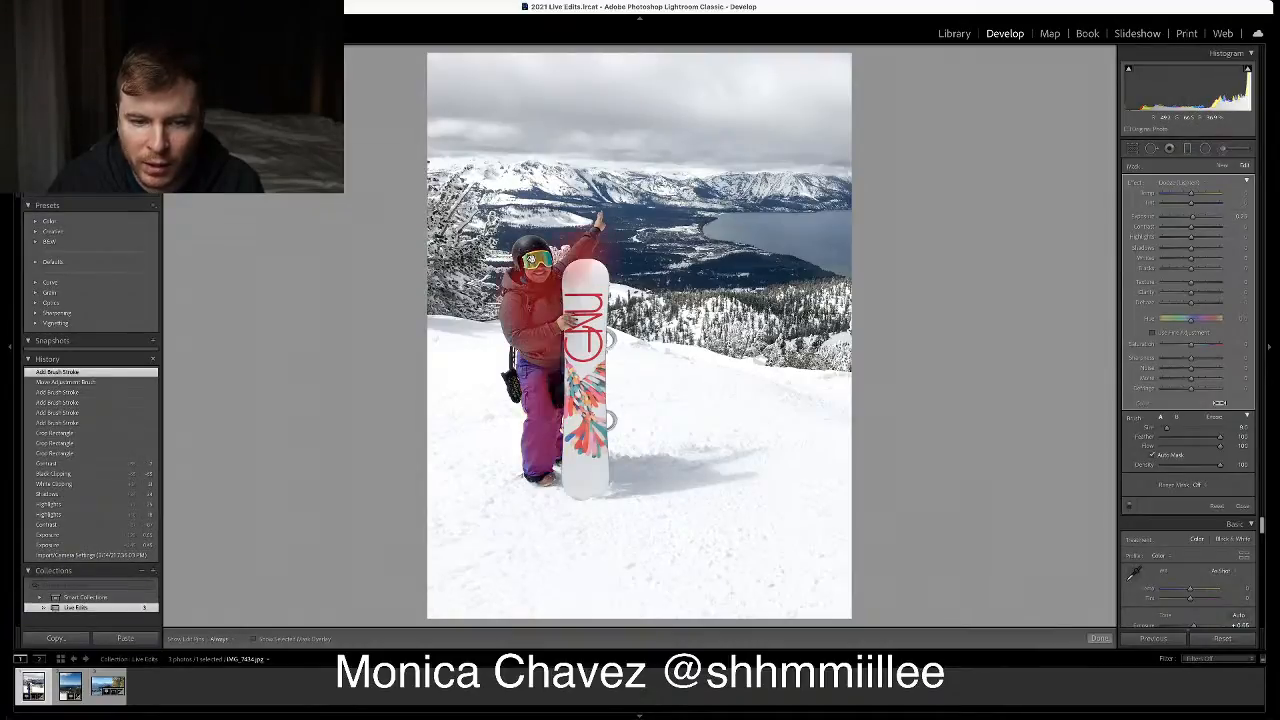
Extend the lightening mask over the raised arm, the snowboard's lower end and the trousers, toggling the edit pins for a clear view
{"action": "key", "text": "h"}
{"action": "left_click_drag", "start_coordinate": [586, 241], "coordinate": [562, 250]}
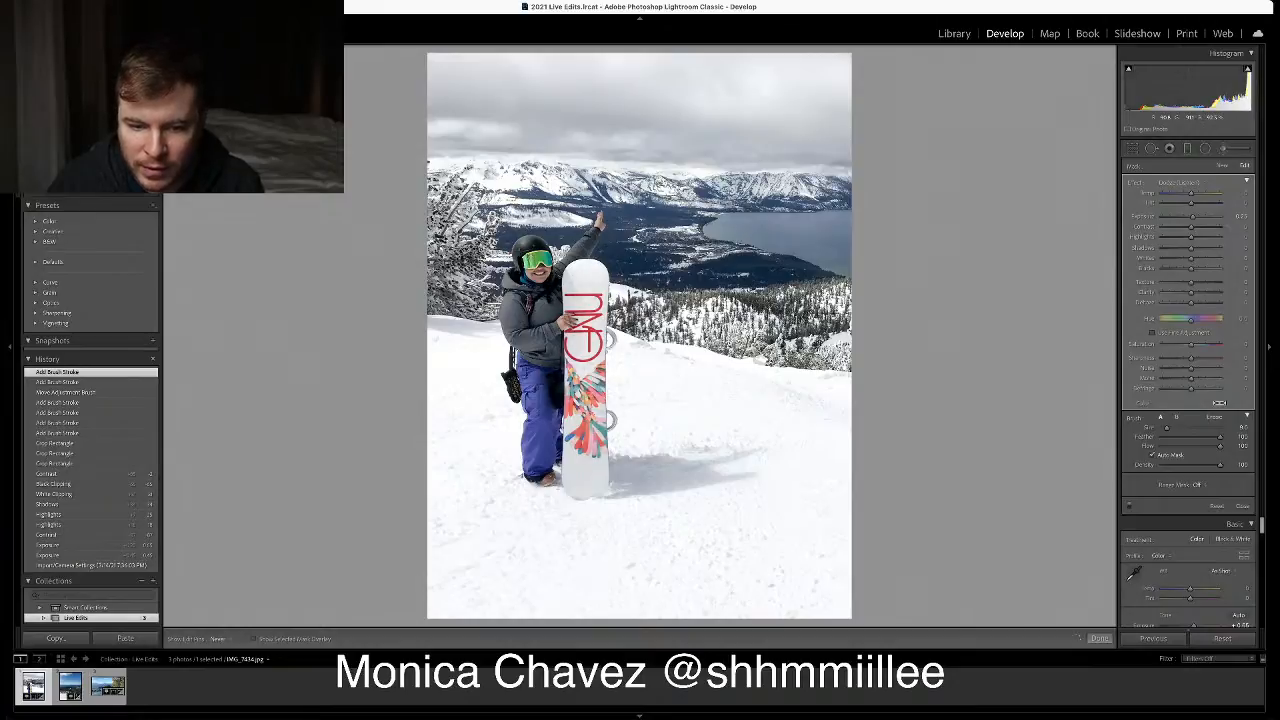
{"action": "left_click_drag", "start_coordinate": [604, 488], "coordinate": [604, 492]}
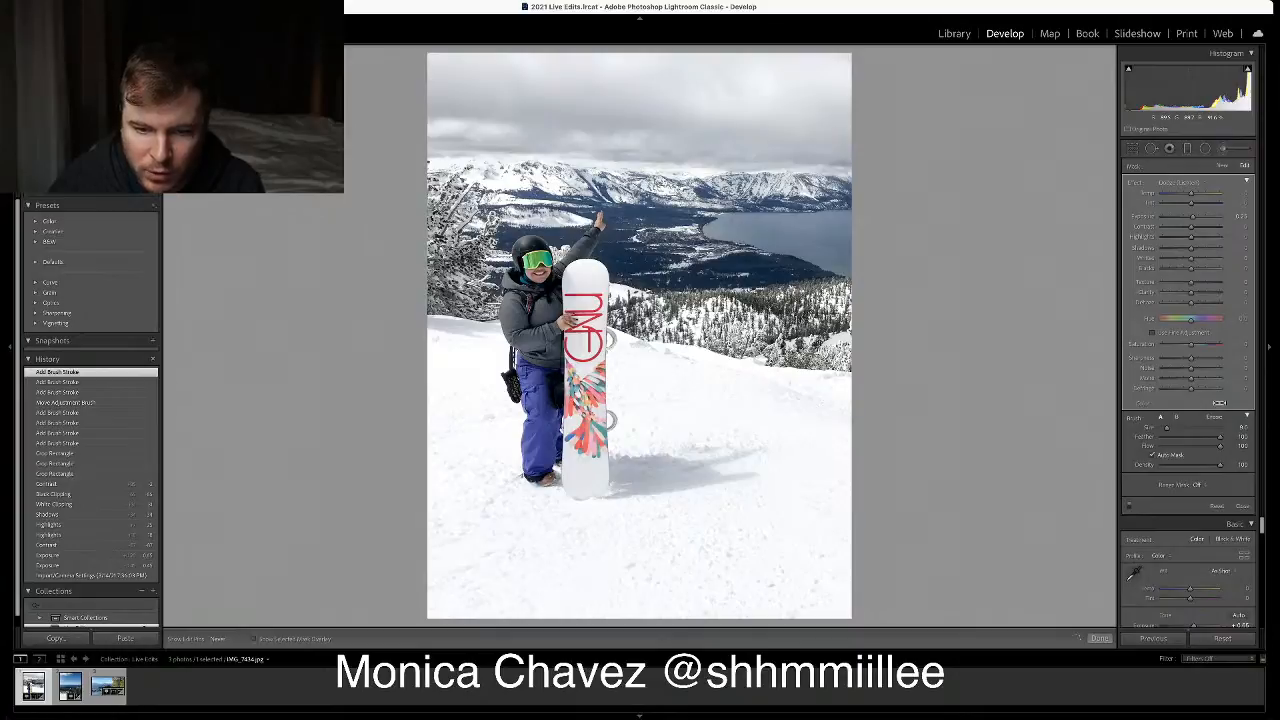
{"action": "mouse_move", "coordinate": [540, 361]}
{"action": "left_mouse_down"}
{"action": "mouse_move", "coordinate": [556, 346]}
{"action": "mouse_move", "coordinate": [524, 298]}
{"action": "mouse_move", "coordinate": [515, 388]}
{"action": "mouse_move", "coordinate": [550, 394]}
{"action": "mouse_move", "coordinate": [539, 470]}
{"action": "left_mouse_up"}
{"action": "key", "text": "h"}
{"action": "left_click_drag", "start_coordinate": [550, 401], "coordinate": [547, 372]}
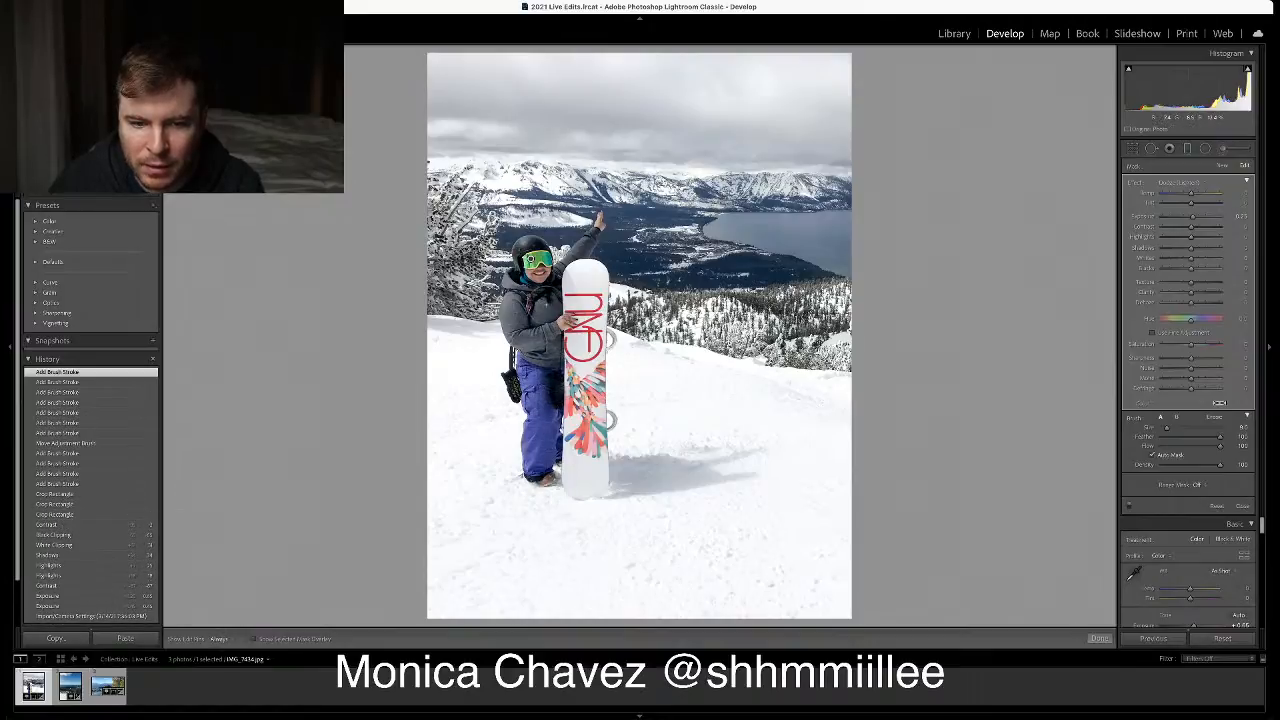
{"action": "key", "text": "h"}
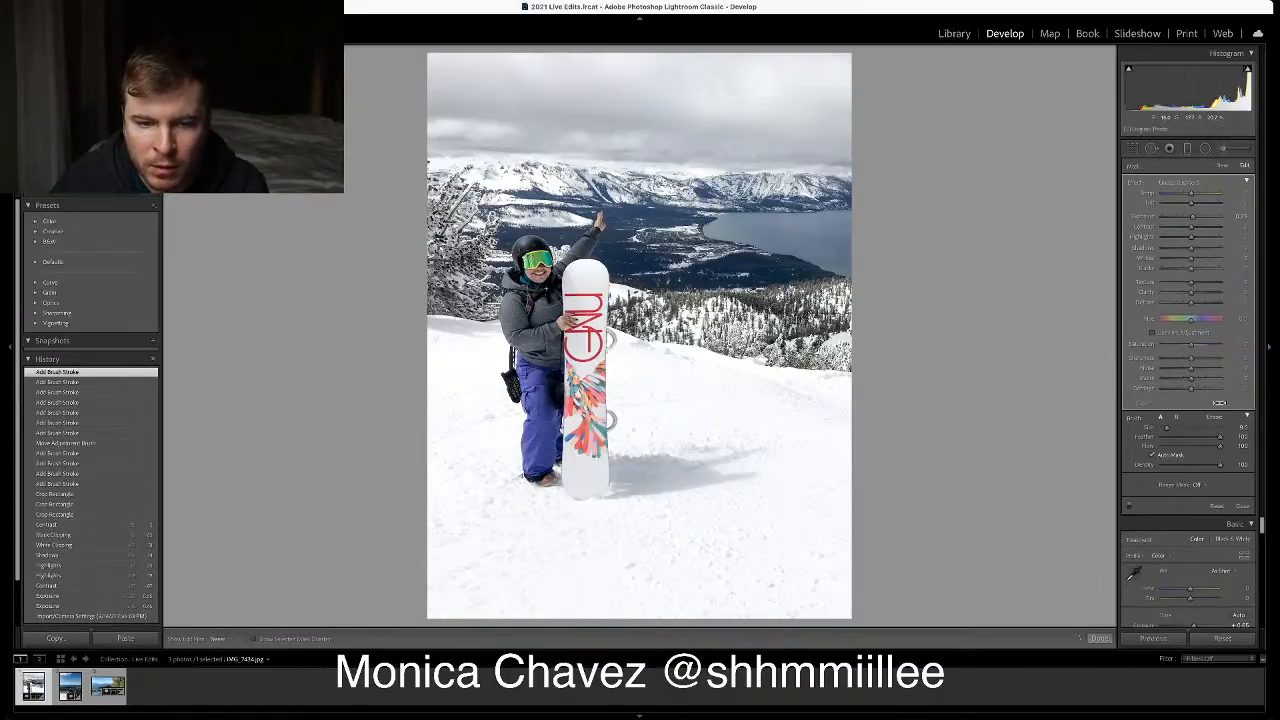
{"action": "left_click_drag", "start_coordinate": [588, 238], "coordinate": [585, 242]}
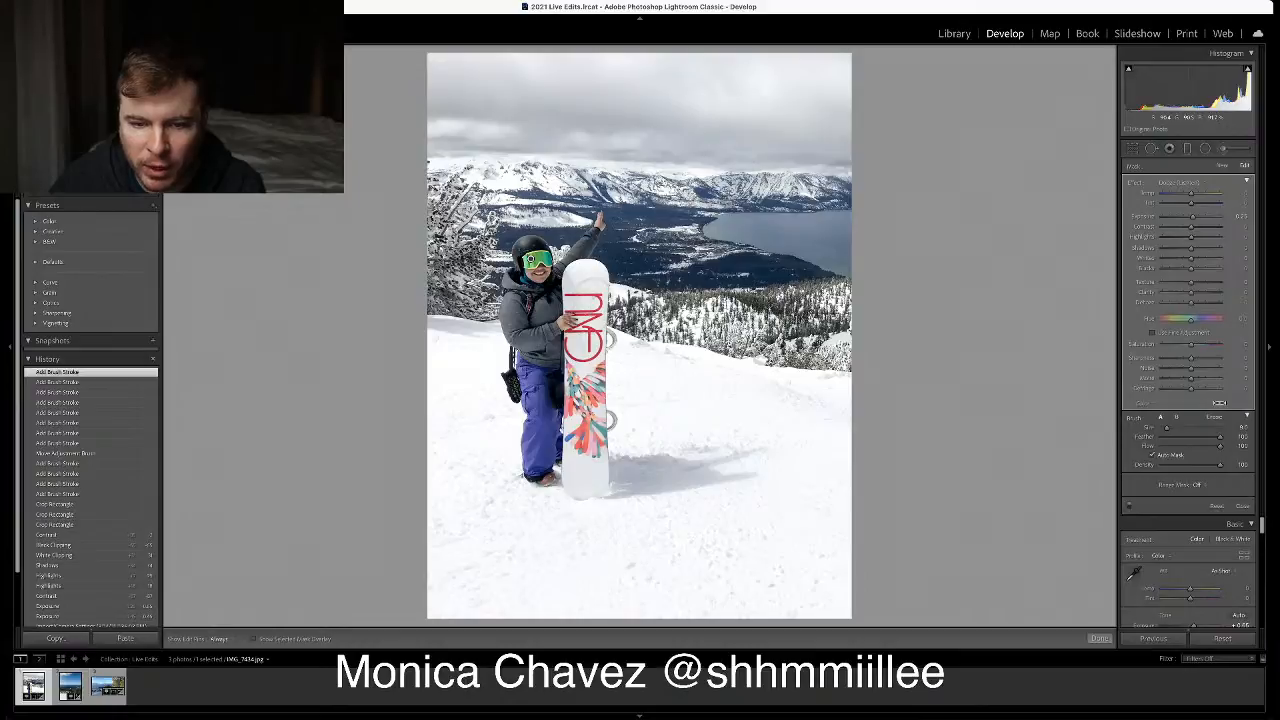
Paint the lightening mask over the lower end of the snowboard with an enlarged brush
{"action": "key", "text": "h"}
{"action": "left_click_drag", "start_coordinate": [587, 470], "coordinate": [587, 476]}
{"action": "key", "text": "bracketright"}
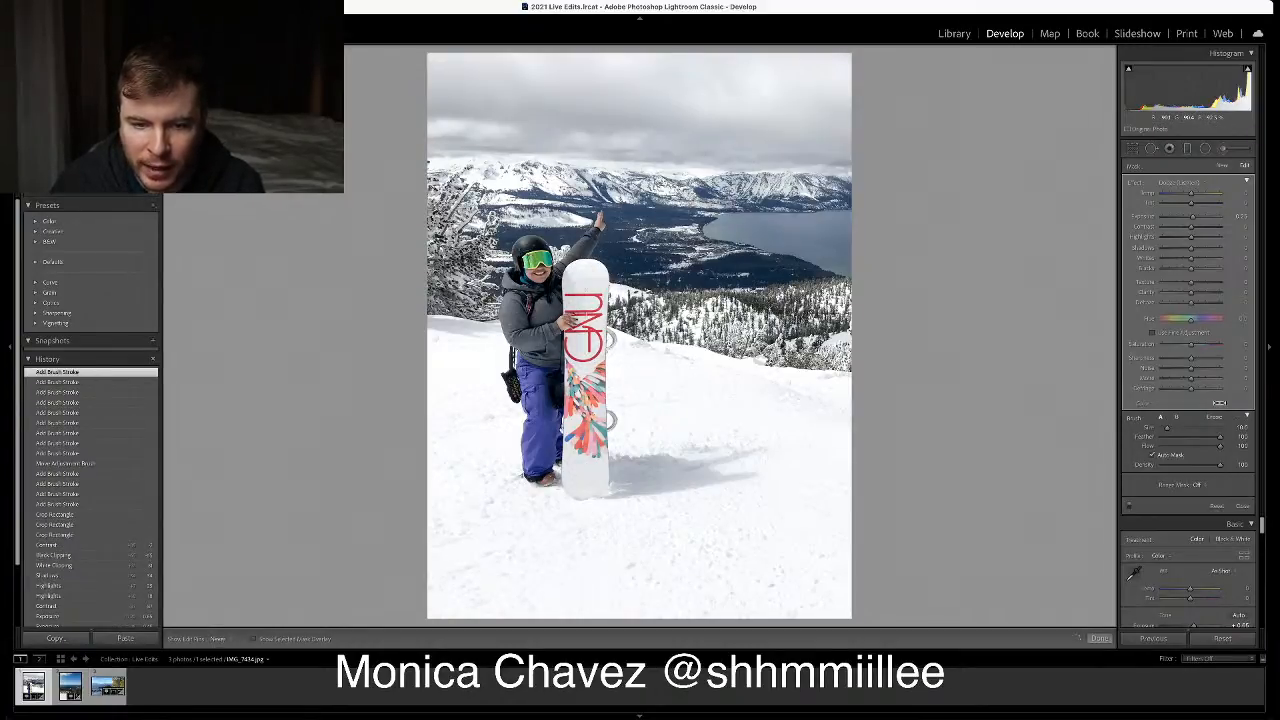
{"action": "left_click_drag", "start_coordinate": [587, 479], "coordinate": [589, 487]}
{"action": "key", "text": "h"}
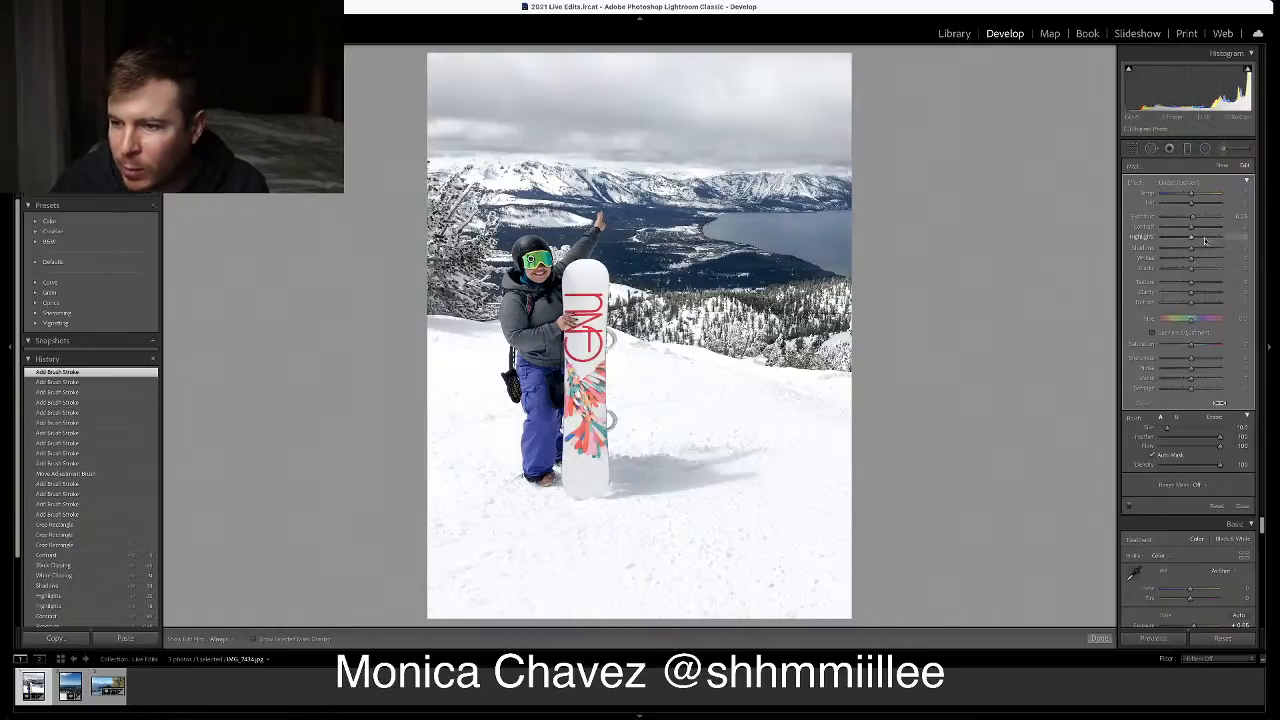
Set the brushed area's Highlights to 20 and Shadows to 2, warm its Temp slightly, and close the brush
{"action": "mouse_move", "coordinate": [1191, 238]}
{"action": "left_mouse_down"}
{"action": "mouse_move", "coordinate": [1206, 238]}
{"action": "mouse_move", "coordinate": [1193, 254]}
{"action": "left_mouse_up"}
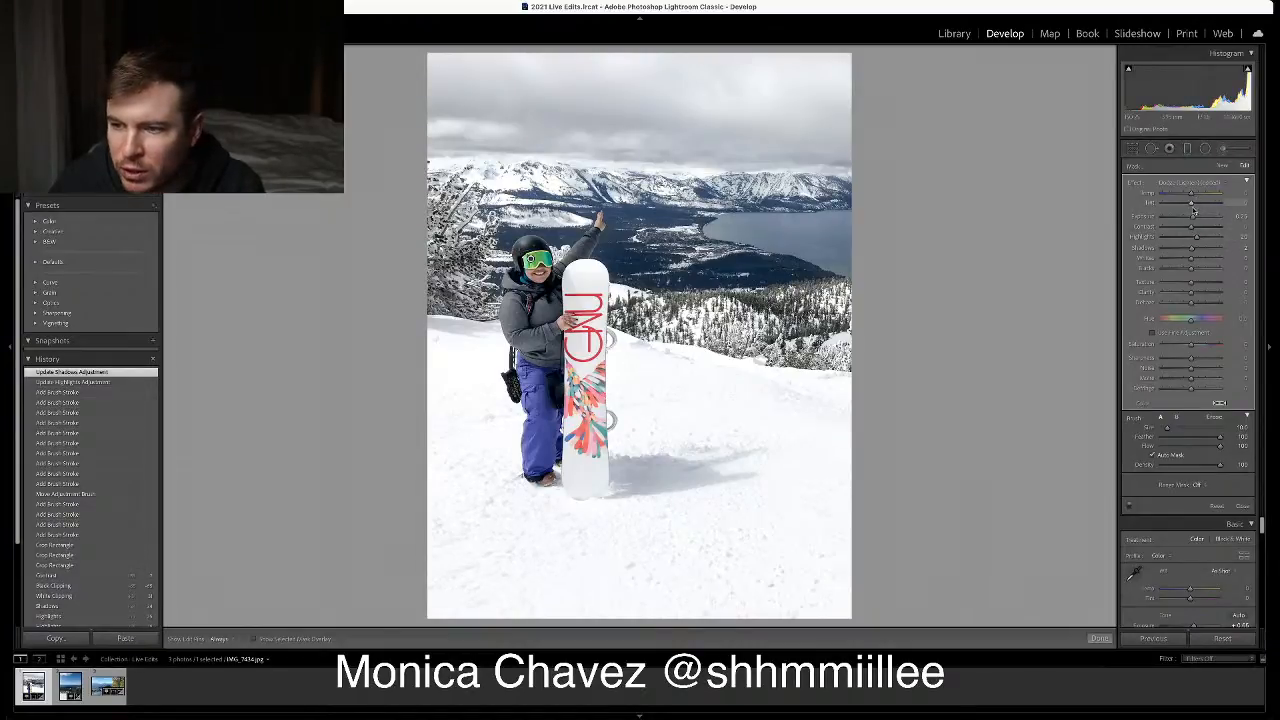
{"action": "mouse_move", "coordinate": [1192, 194]}
{"action": "left_mouse_down"}
{"action": "mouse_move", "coordinate": [1180, 196]}
{"action": "mouse_move", "coordinate": [1205, 196]}
{"action": "mouse_move", "coordinate": [1193, 196]}
{"action": "left_mouse_up"}
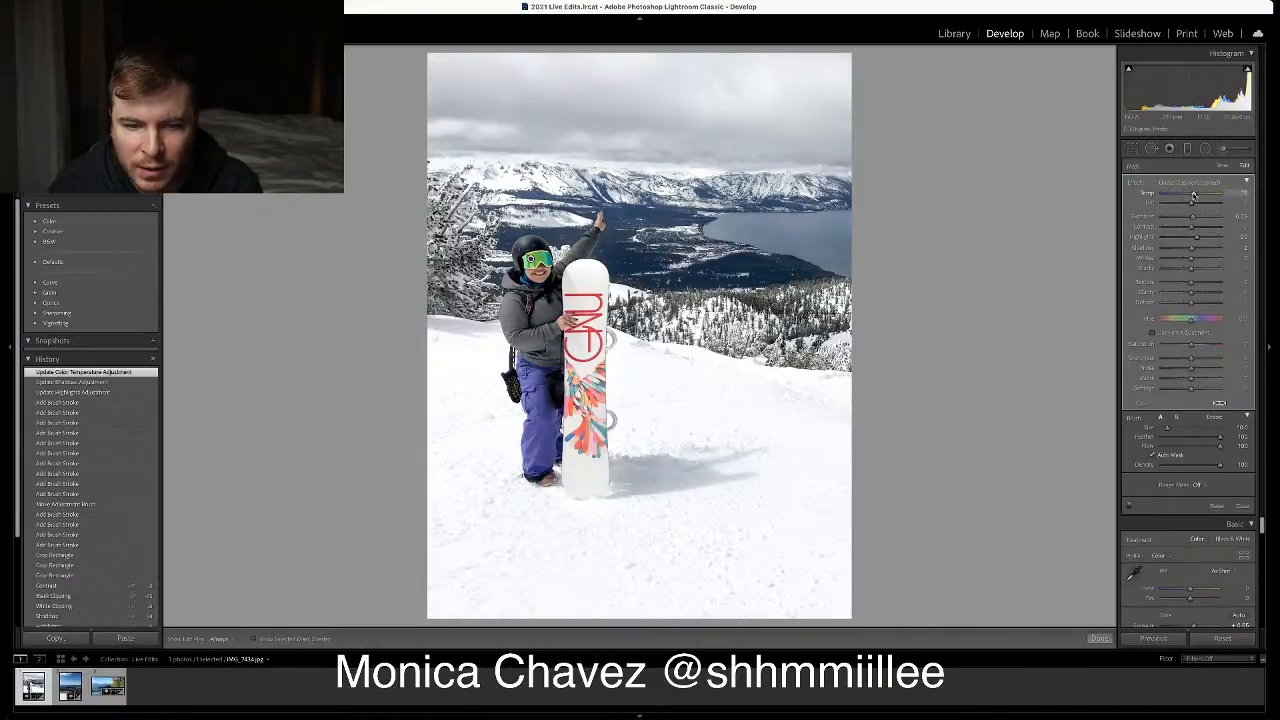
{"action": "left_click", "coordinate": [1242, 507]}
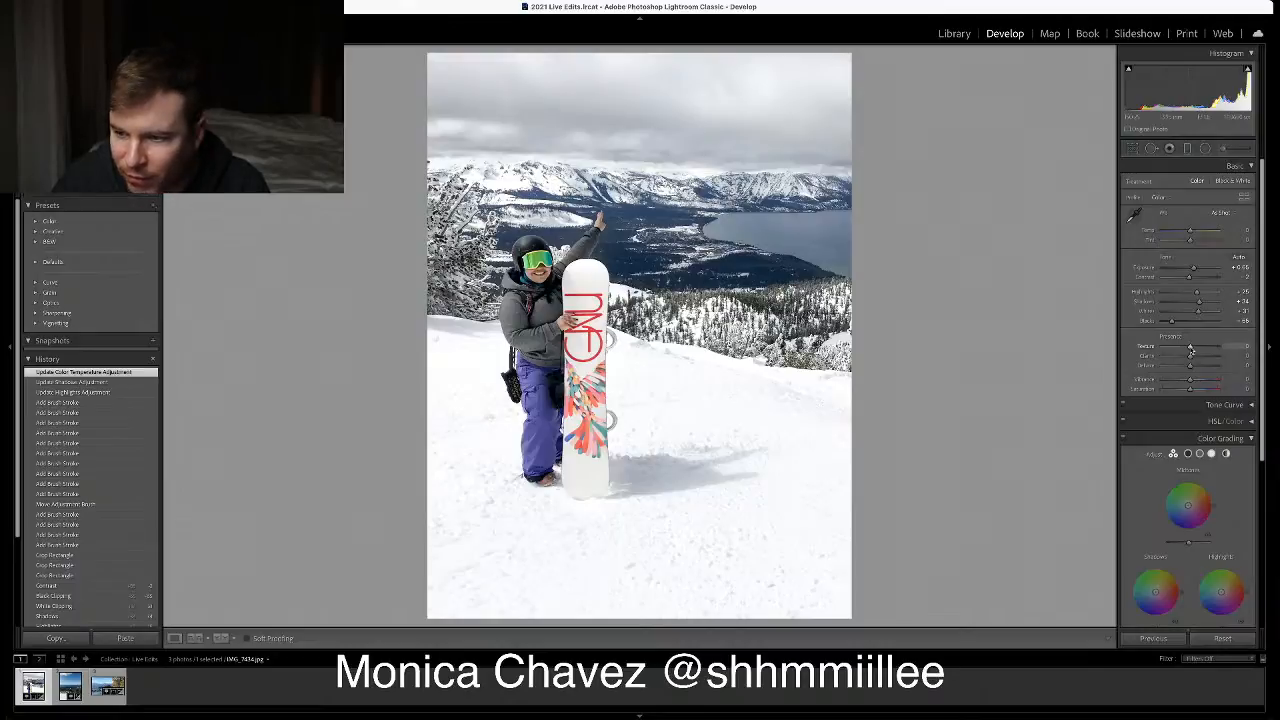
Try the Texture at +100, settle it at about -10, and inspect the snowboarder up close
{"action": "left_click_drag", "start_coordinate": [1190, 350], "coordinate": [1223, 347]}
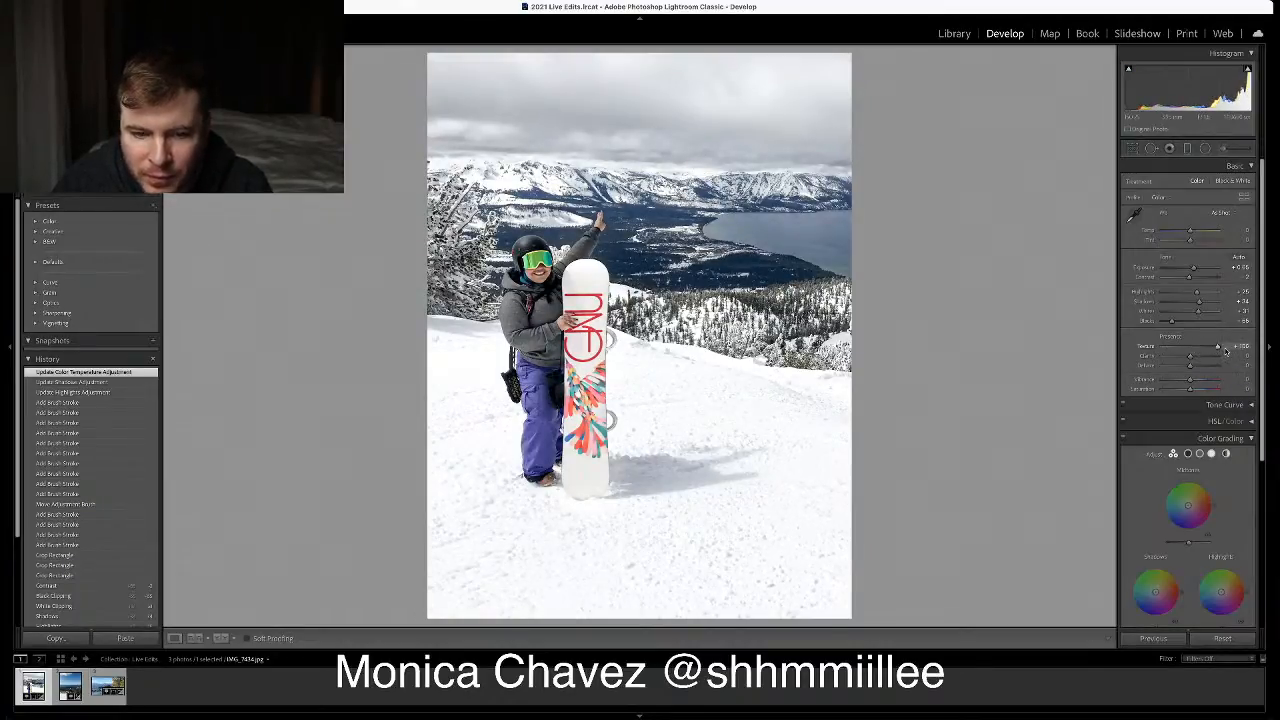
{"action": "left_click_drag", "start_coordinate": [1218, 348], "coordinate": [1188, 355]}
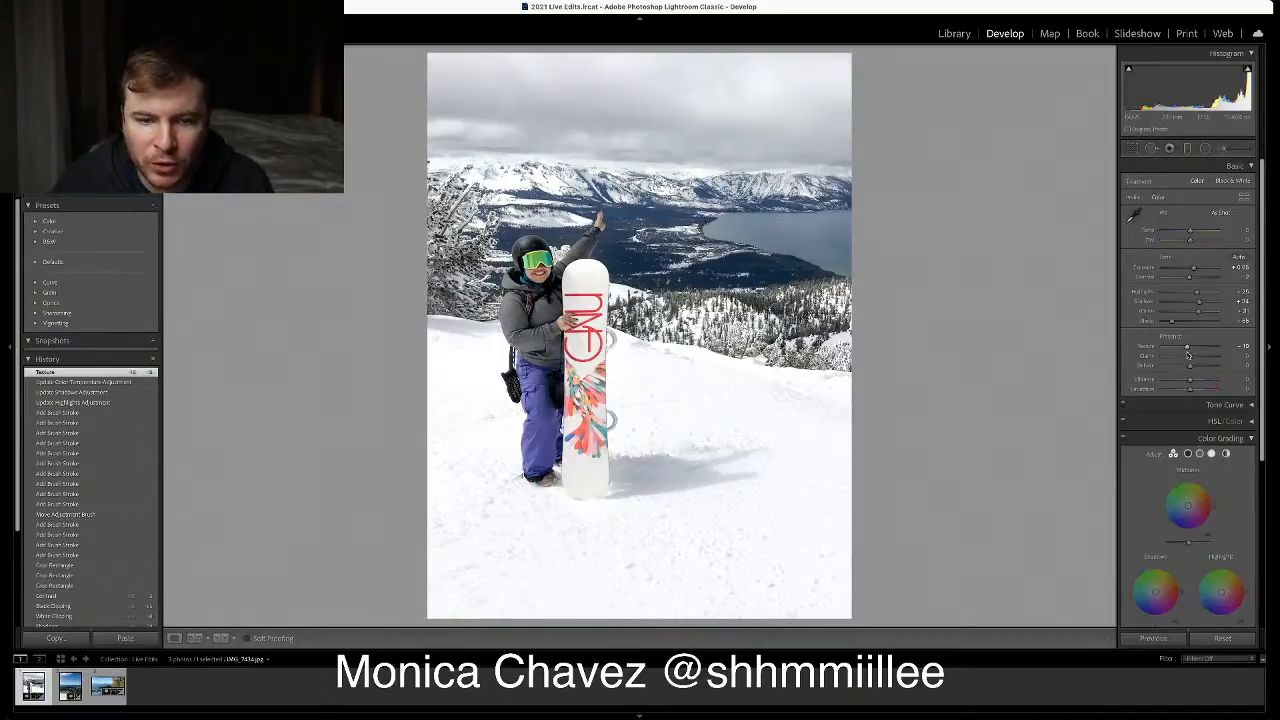
{"action": "left_click", "coordinate": [529, 266]}
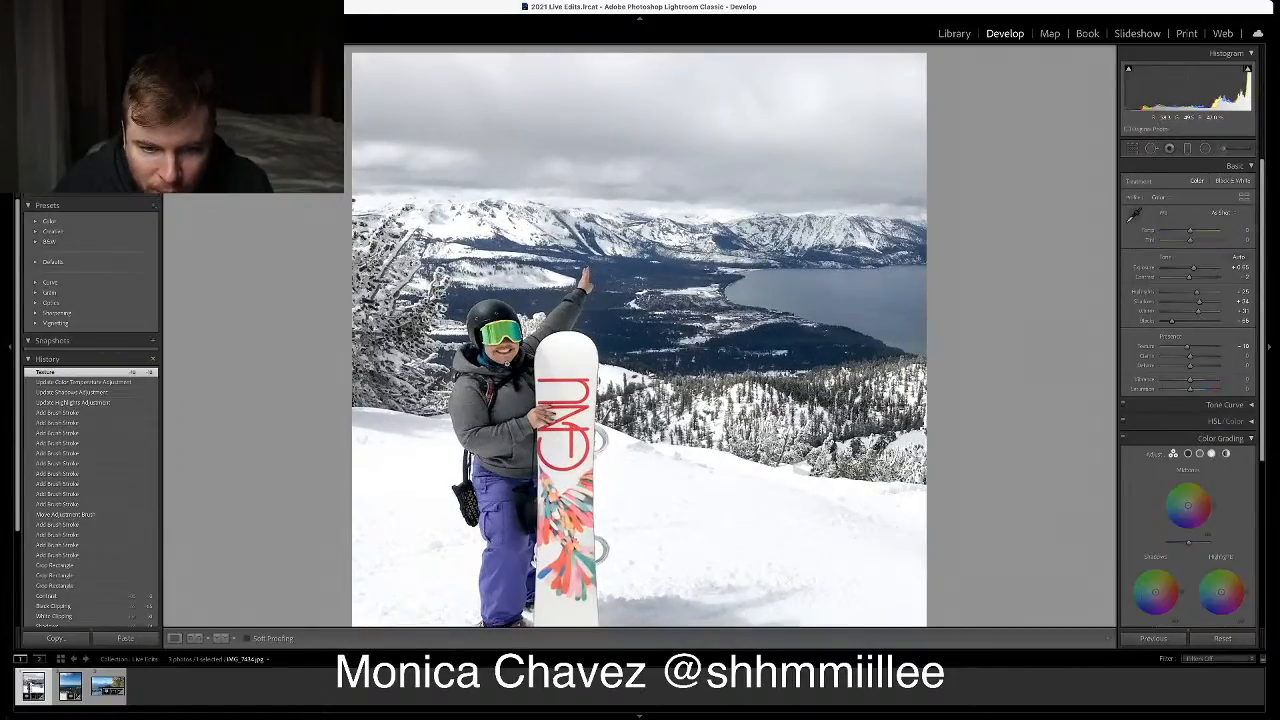
{"action": "left_click", "coordinate": [610, 342]}
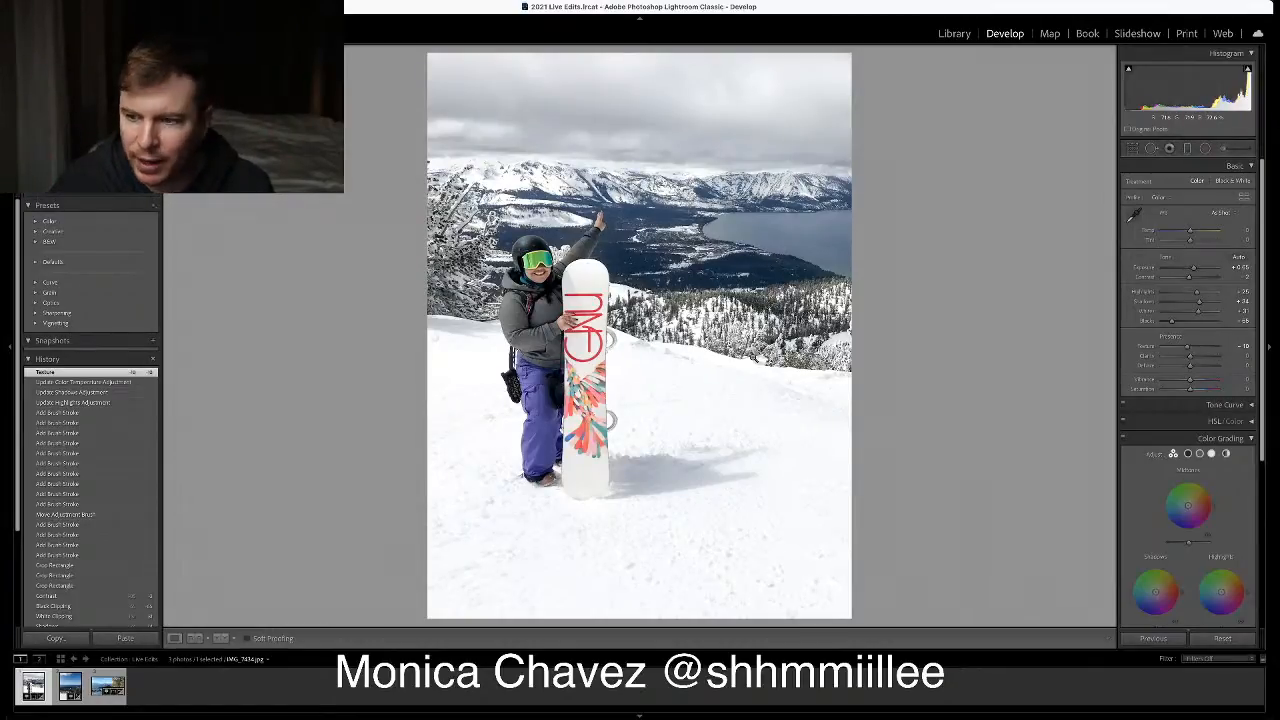
{"action": "mouse_move", "coordinate": [1191, 383]}
{"action": "left_mouse_down"}
{"action": "mouse_move", "coordinate": [1225, 383]}
{"action": "mouse_move", "coordinate": [1213, 384]}
{"action": "left_mouse_up"}
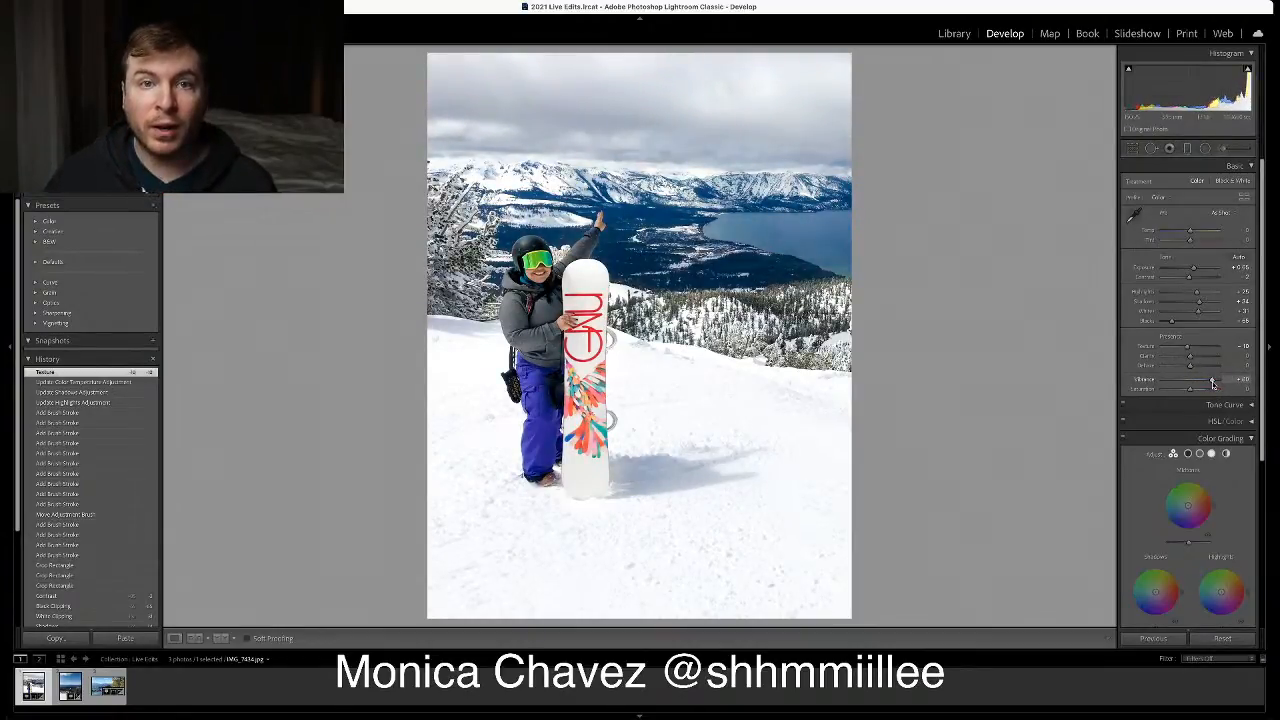
{"action": "left_click_drag", "start_coordinate": [1213, 383], "coordinate": [1194, 385]}
{"action": "double_click", "coordinate": [1195, 383]}
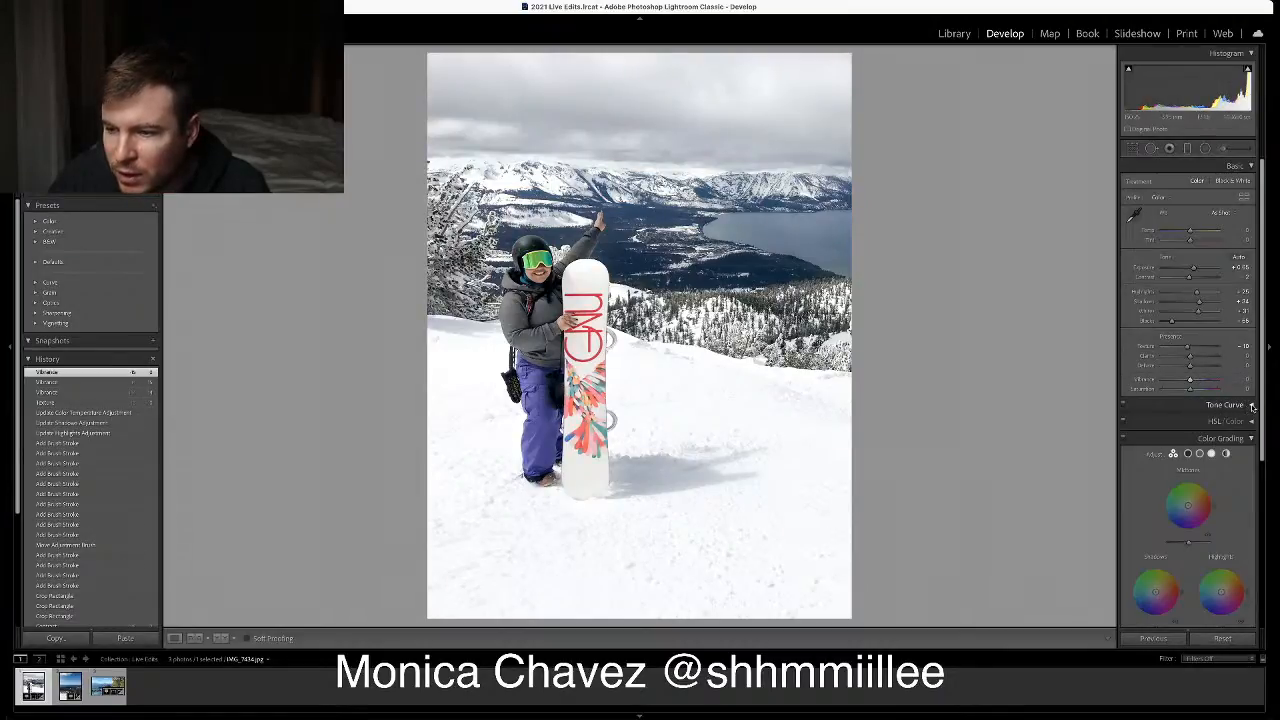
Raise the Blue saturation to about +65 and Purple to about +10 by sampling the lake and trousers with HSL targeted adjustment
{"action": "left_click", "coordinate": [1251, 421]}
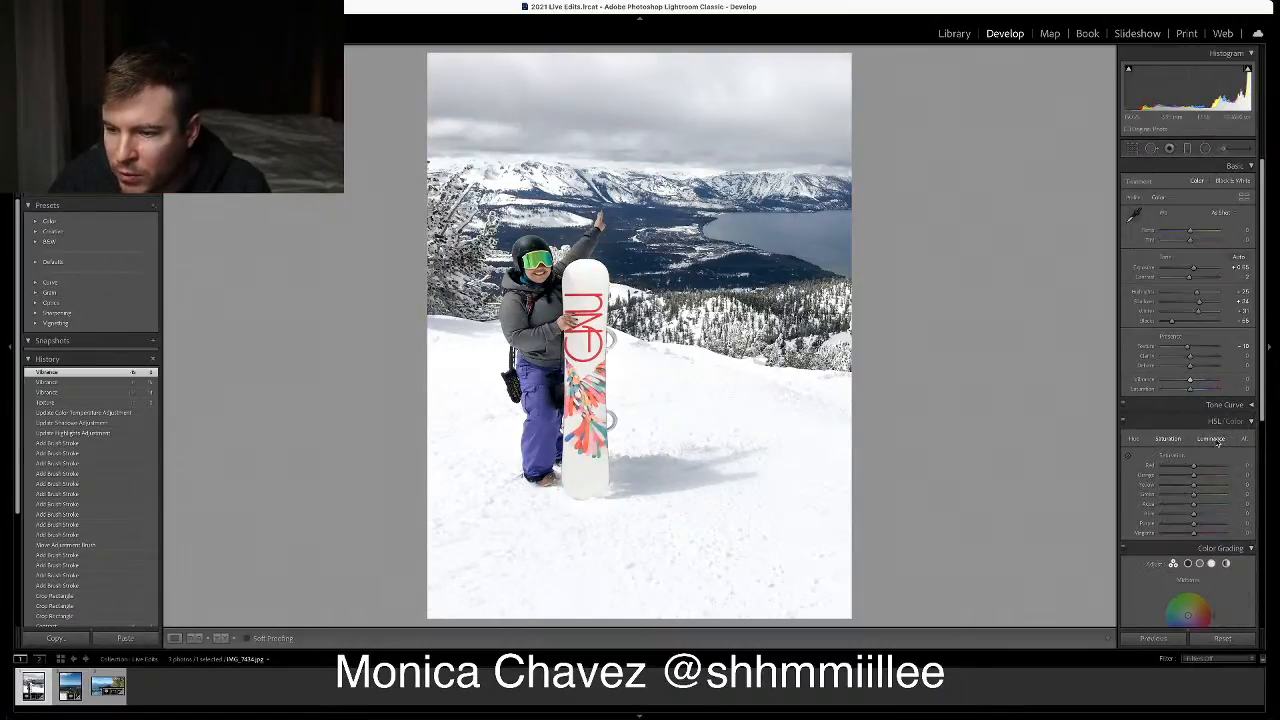
{"action": "left_click", "coordinate": [1129, 457]}
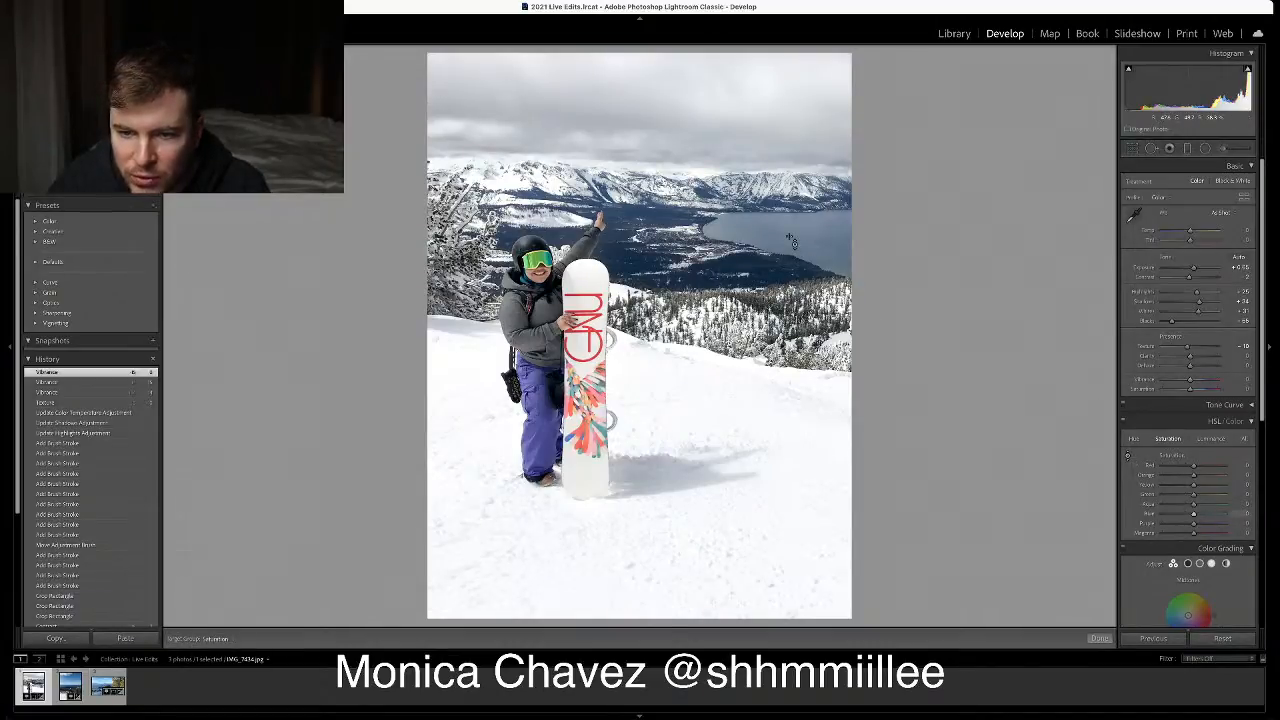
{"action": "left_click_drag", "start_coordinate": [776, 246], "coordinate": [776, 220]}
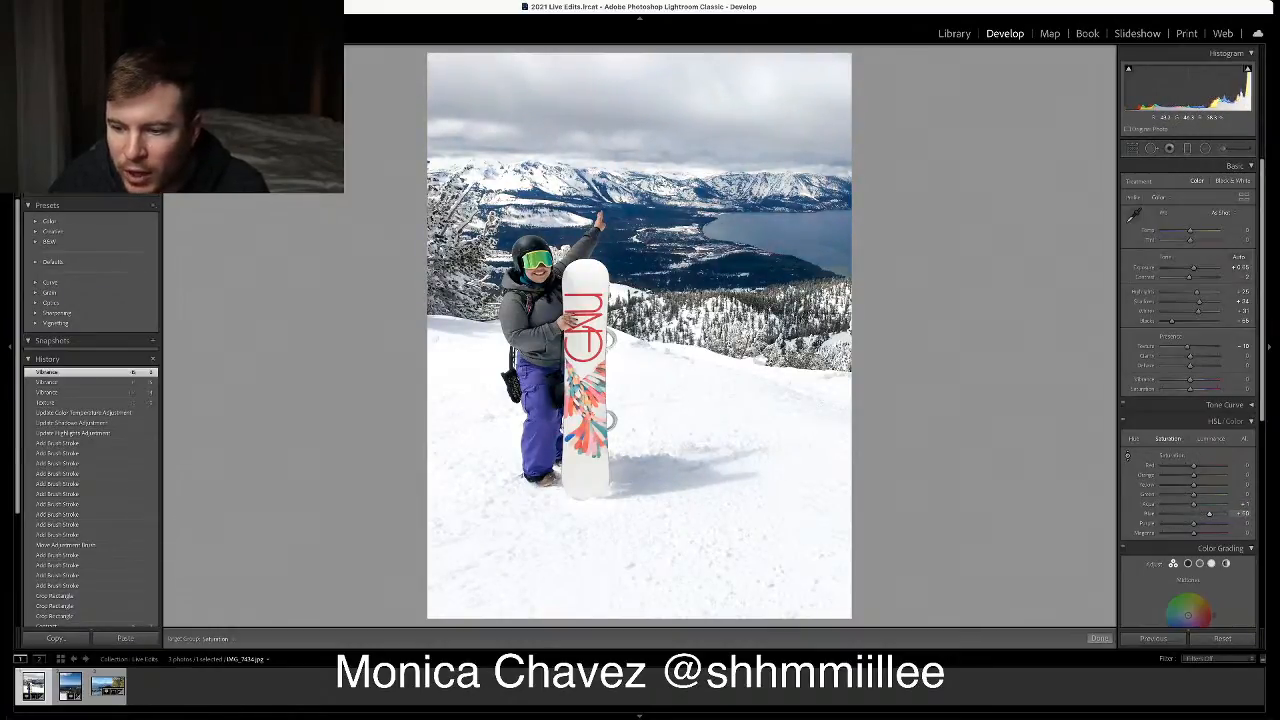
{"action": "left_click_drag", "start_coordinate": [776, 220], "coordinate": [792, 240]}
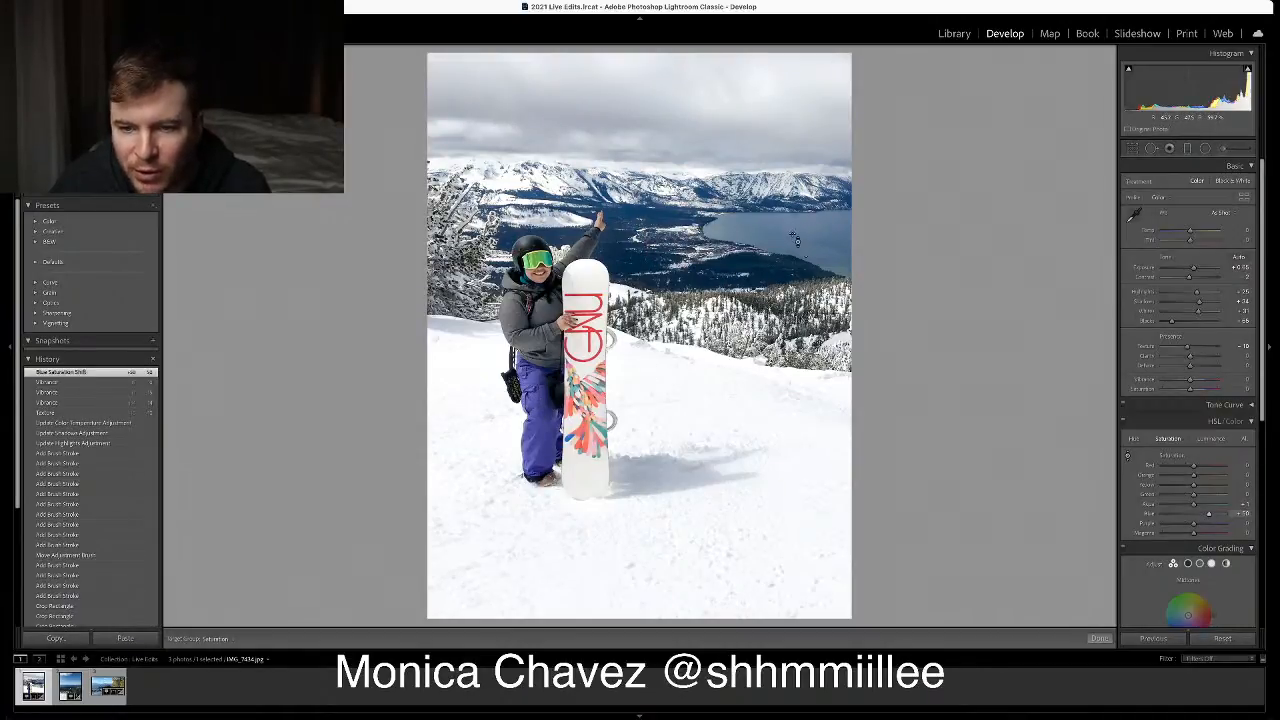
{"action": "left_click_drag", "start_coordinate": [545, 423], "coordinate": [546, 418]}
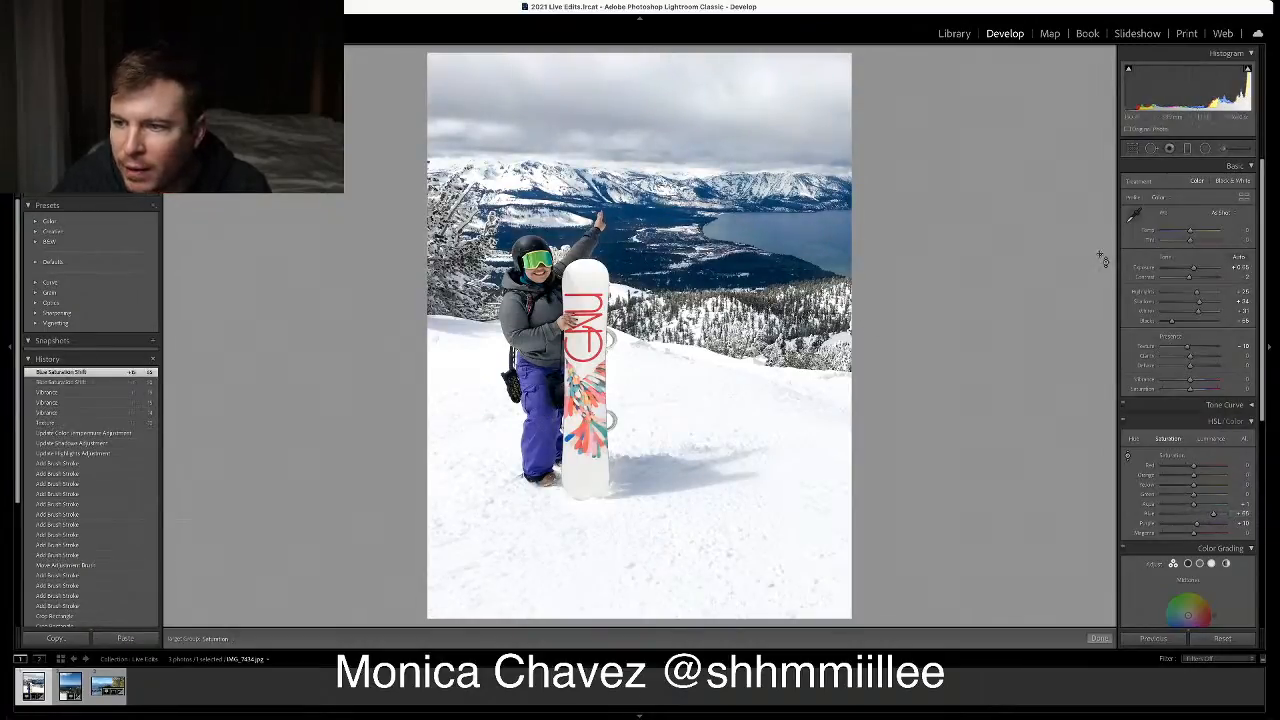
Brush over the purple trousers with a new adjustment, neutralise its Exposure, lower its Saturation to about -40, and close the brush
{"action": "left_click", "coordinate": [1223, 148]}
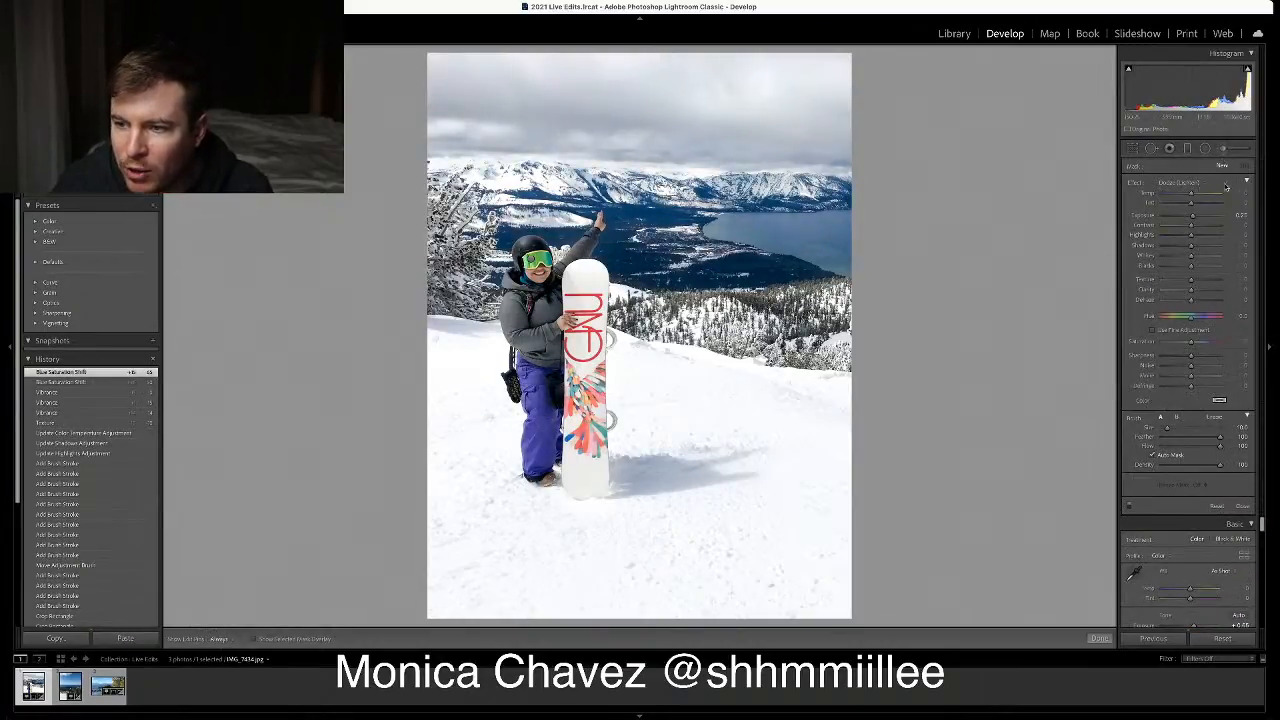
{"action": "key", "text": "h"}
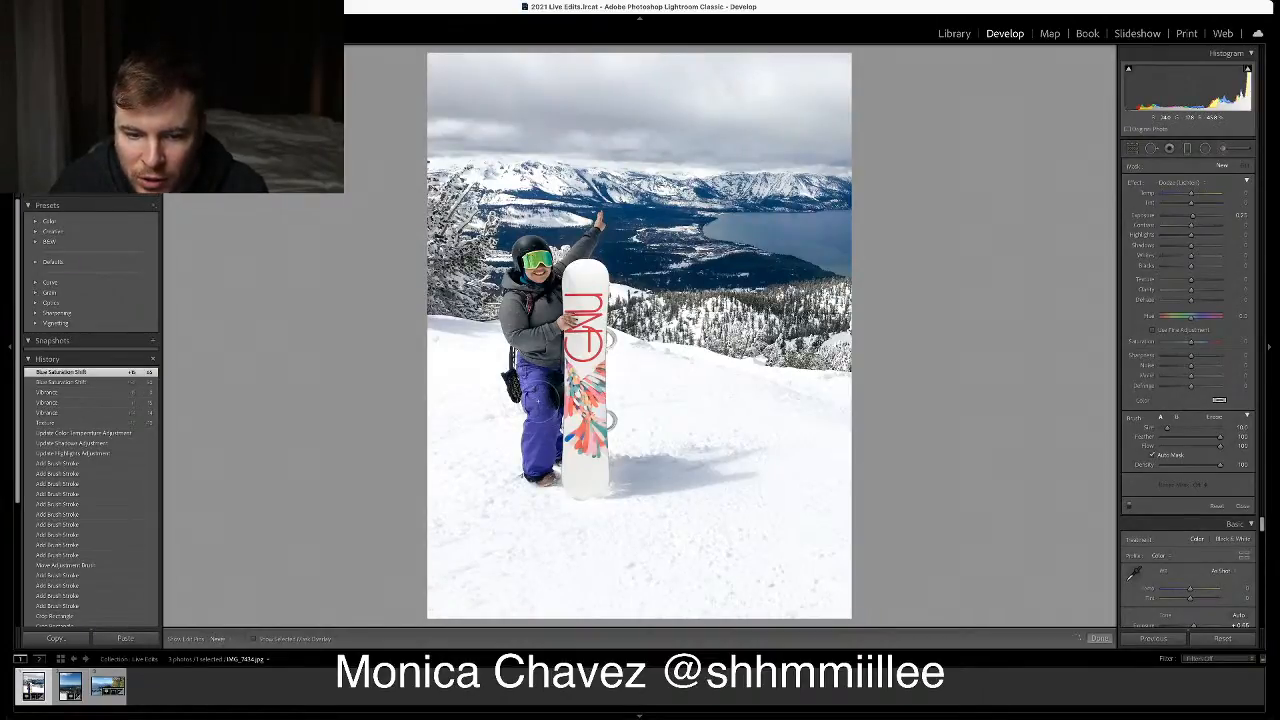
{"action": "left_click_drag", "start_coordinate": [532, 378], "coordinate": [540, 437]}
{"action": "left_click_drag", "start_coordinate": [1193, 218], "coordinate": [1191, 220]}
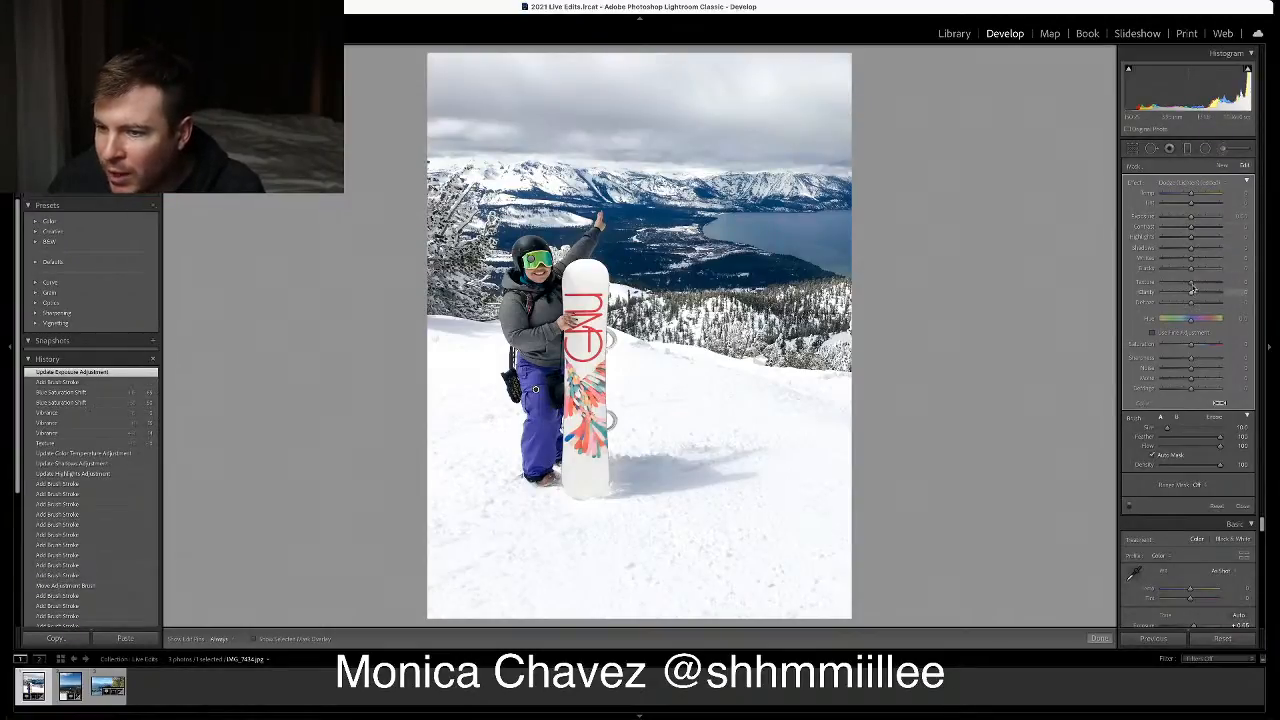
{"action": "left_click_drag", "start_coordinate": [1191, 346], "coordinate": [1179, 347]}
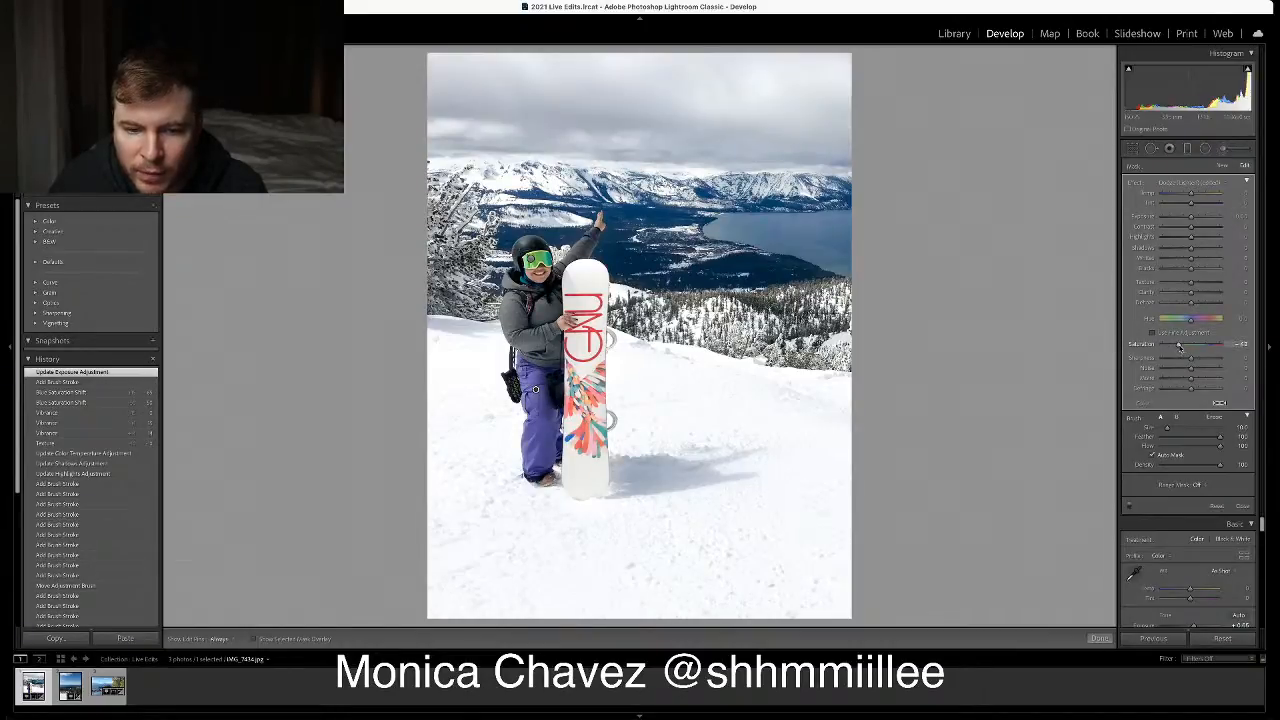
{"action": "left_click", "coordinate": [1242, 506]}
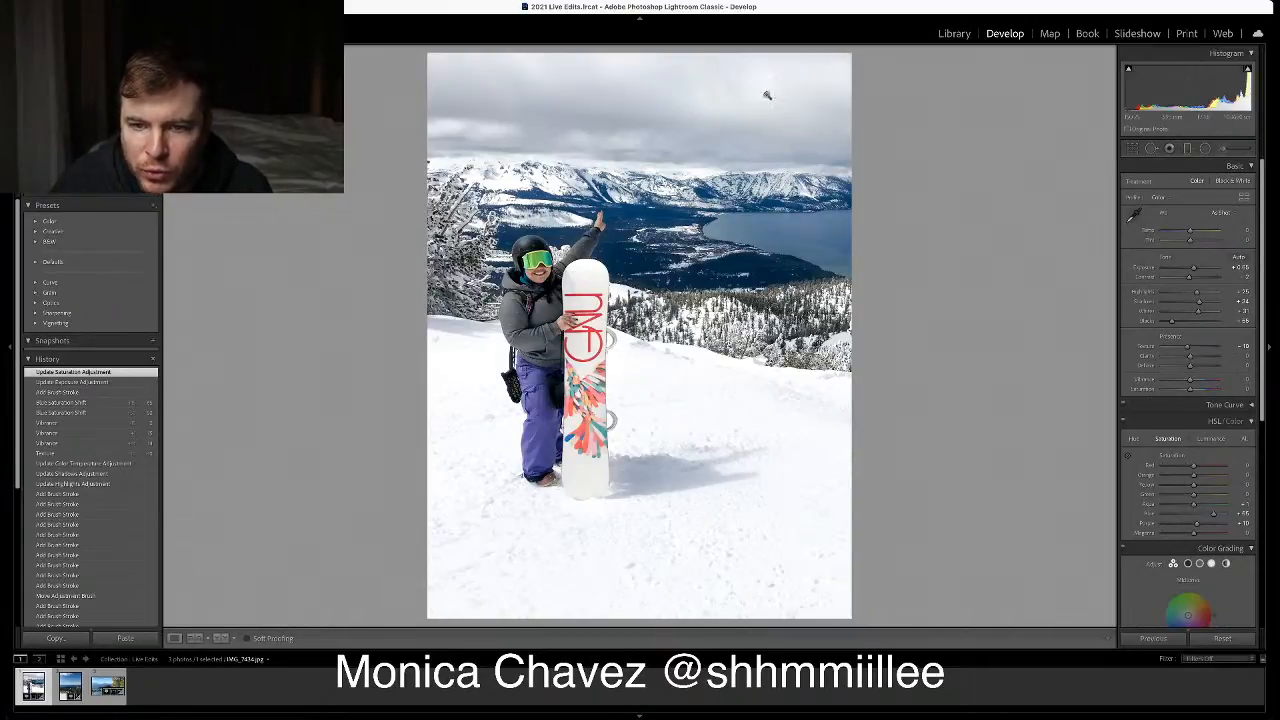
Draw a graduated filter down over the cloudy sky with Exposure about -1.00, strong positive Contrast, lowered Texture and Clarity, and slightly raised Dehaze
{"action": "left_click", "coordinate": [1188, 149]}
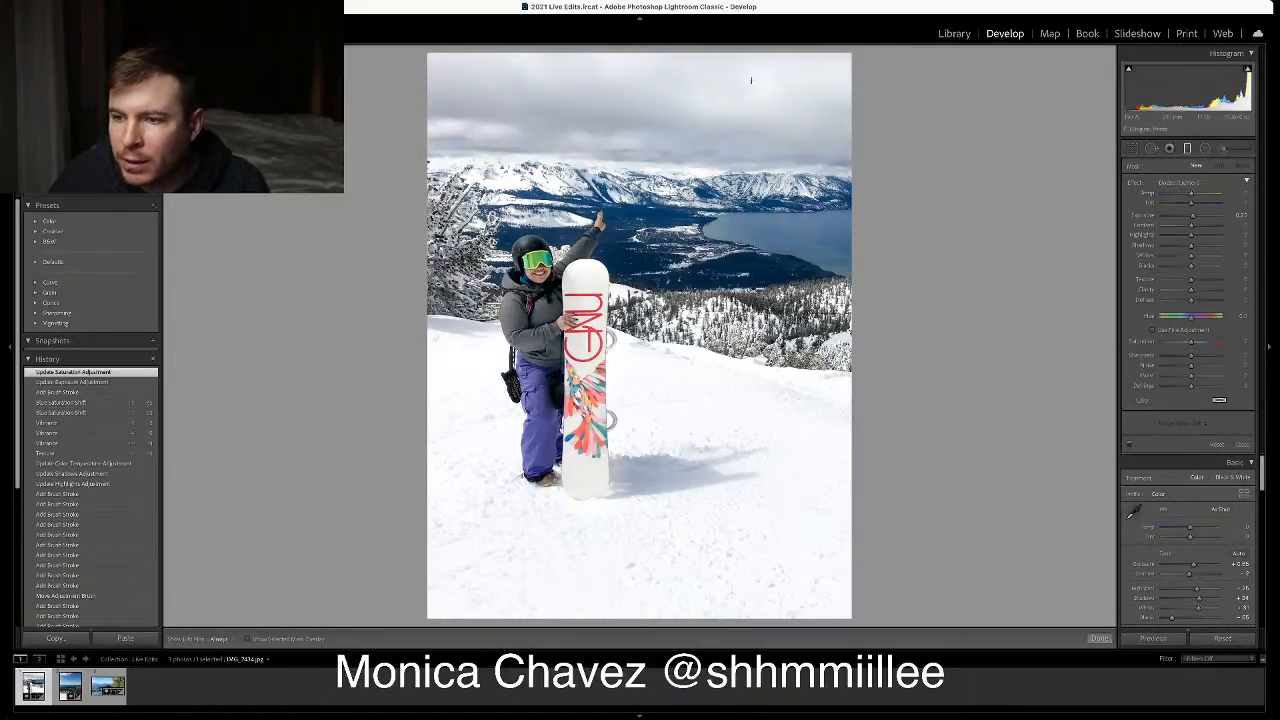
{"action": "left_click_drag", "start_coordinate": [628, 48], "coordinate": [628, 142]}
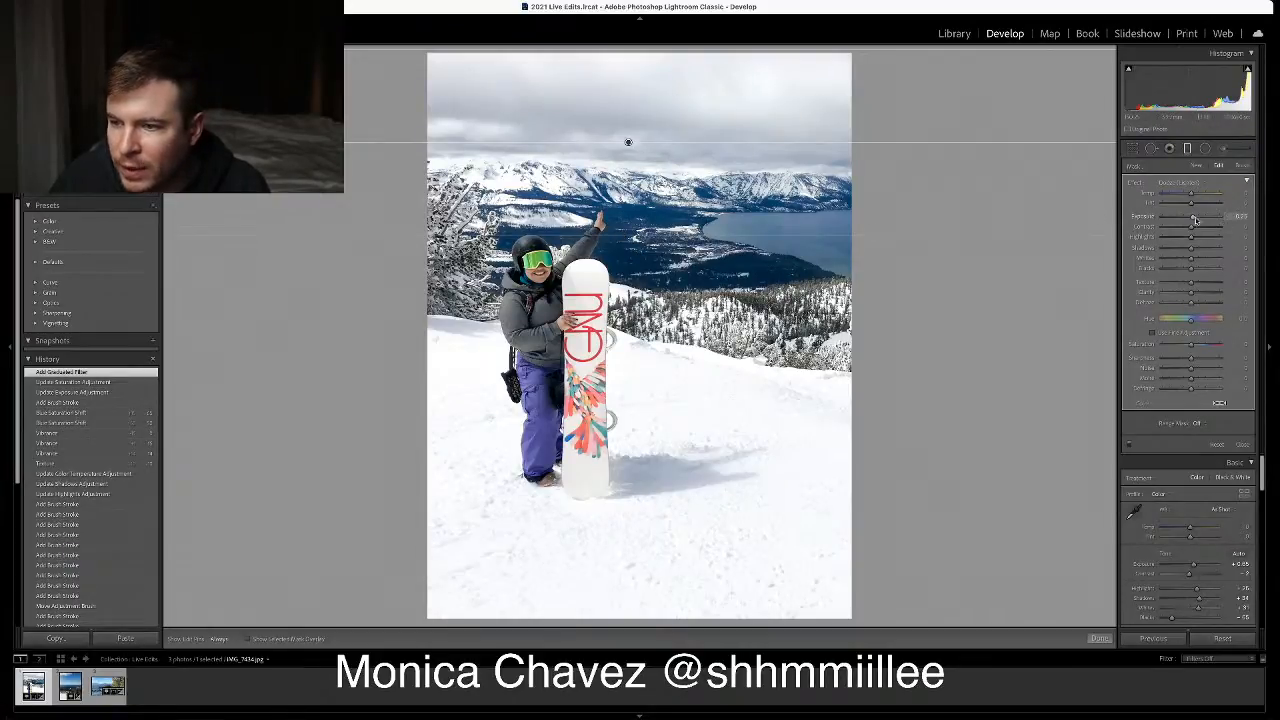
{"action": "left_click_drag", "start_coordinate": [1191, 219], "coordinate": [1143, 232]}
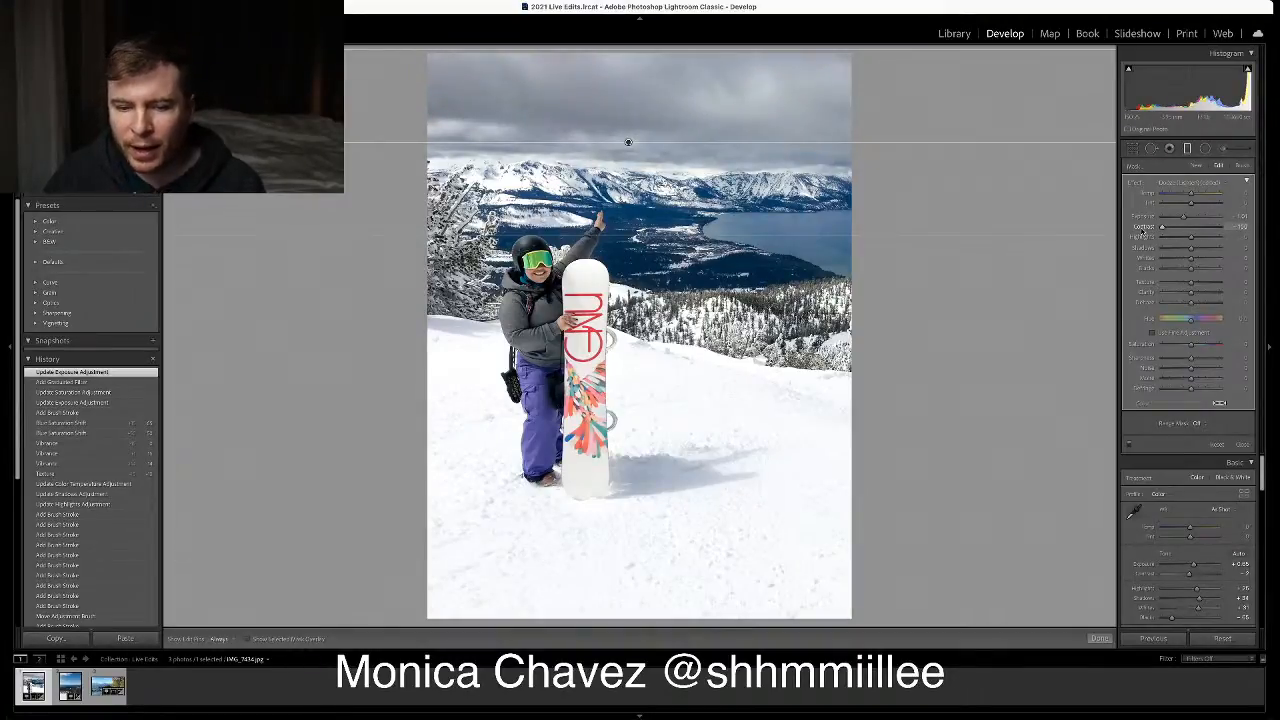
{"action": "left_click_drag", "start_coordinate": [1162, 228], "coordinate": [1217, 233]}
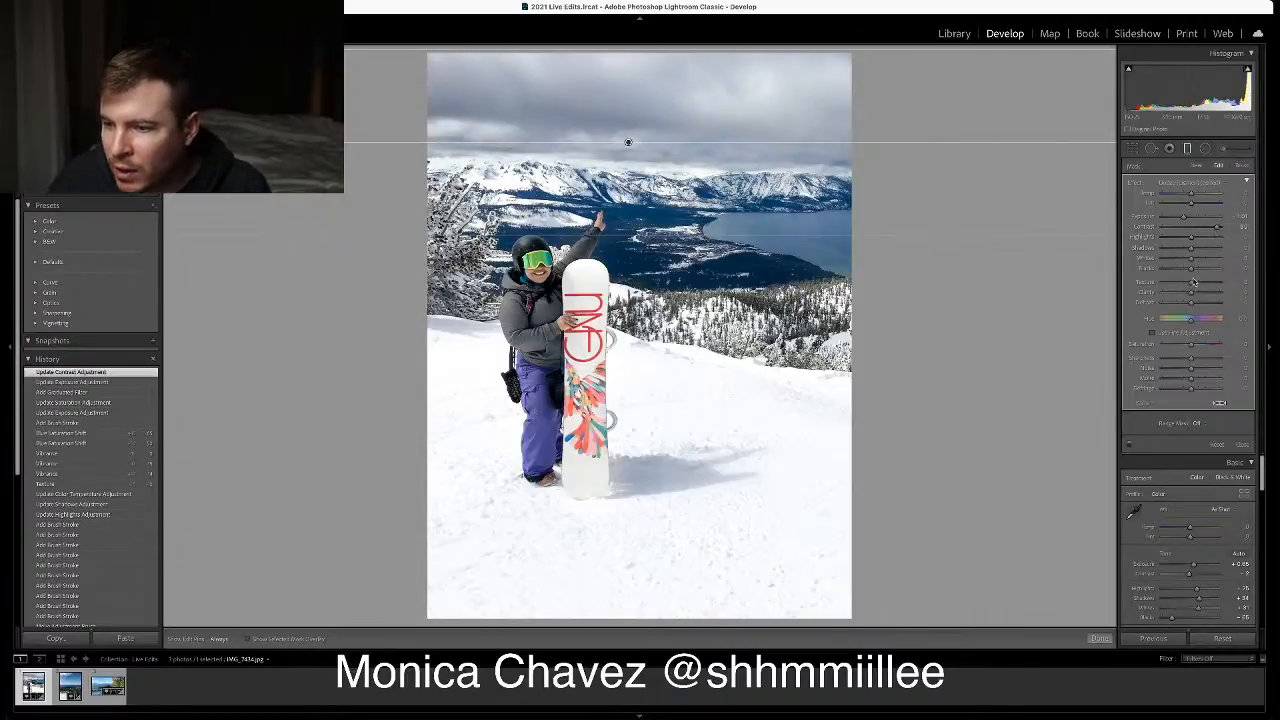
{"action": "mouse_move", "coordinate": [1192, 284]}
{"action": "left_mouse_down"}
{"action": "mouse_move", "coordinate": [1219, 285]}
{"action": "mouse_move", "coordinate": [1165, 291]}
{"action": "mouse_move", "coordinate": [1215, 294]}
{"action": "left_mouse_up"}
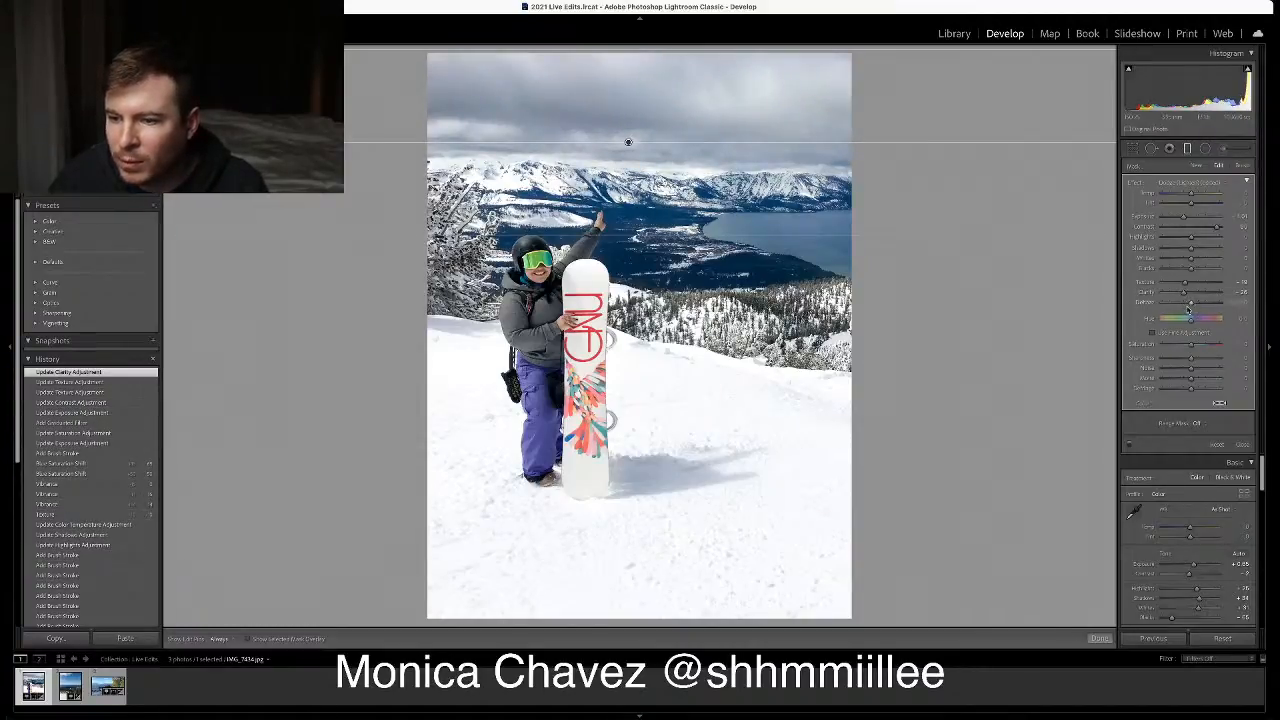
{"action": "mouse_move", "coordinate": [1190, 304]}
{"action": "left_mouse_down"}
{"action": "mouse_move", "coordinate": [1213, 306]}
{"action": "mouse_move", "coordinate": [1193, 310]}
{"action": "left_mouse_up"}
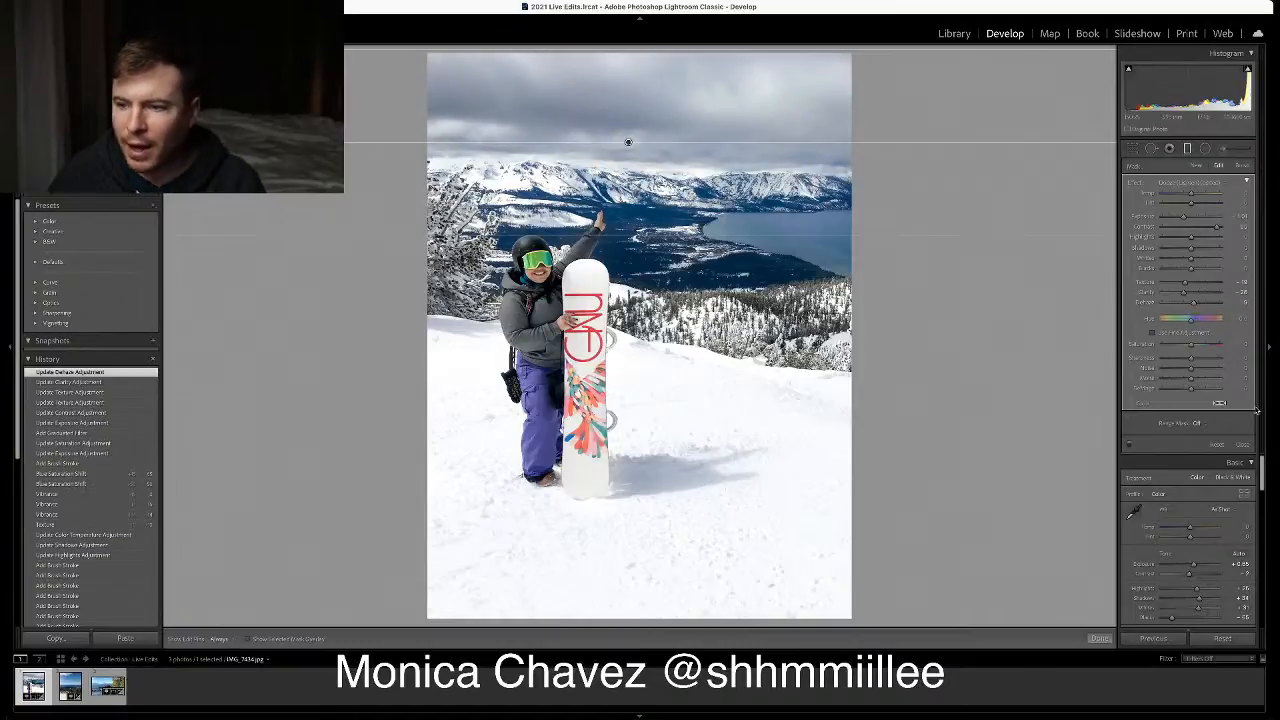
Compare the sky with the graduated filter off and on, and close the filter
{"action": "left_click", "coordinate": [1129, 446]}
{"action": "left_click", "coordinate": [1129, 446]}
{"action": "left_click", "coordinate": [1129, 446]}
{"action": "left_click", "coordinate": [1129, 446]}
{"action": "left_click", "coordinate": [1129, 446]}
{"action": "left_click", "coordinate": [1129, 446]}
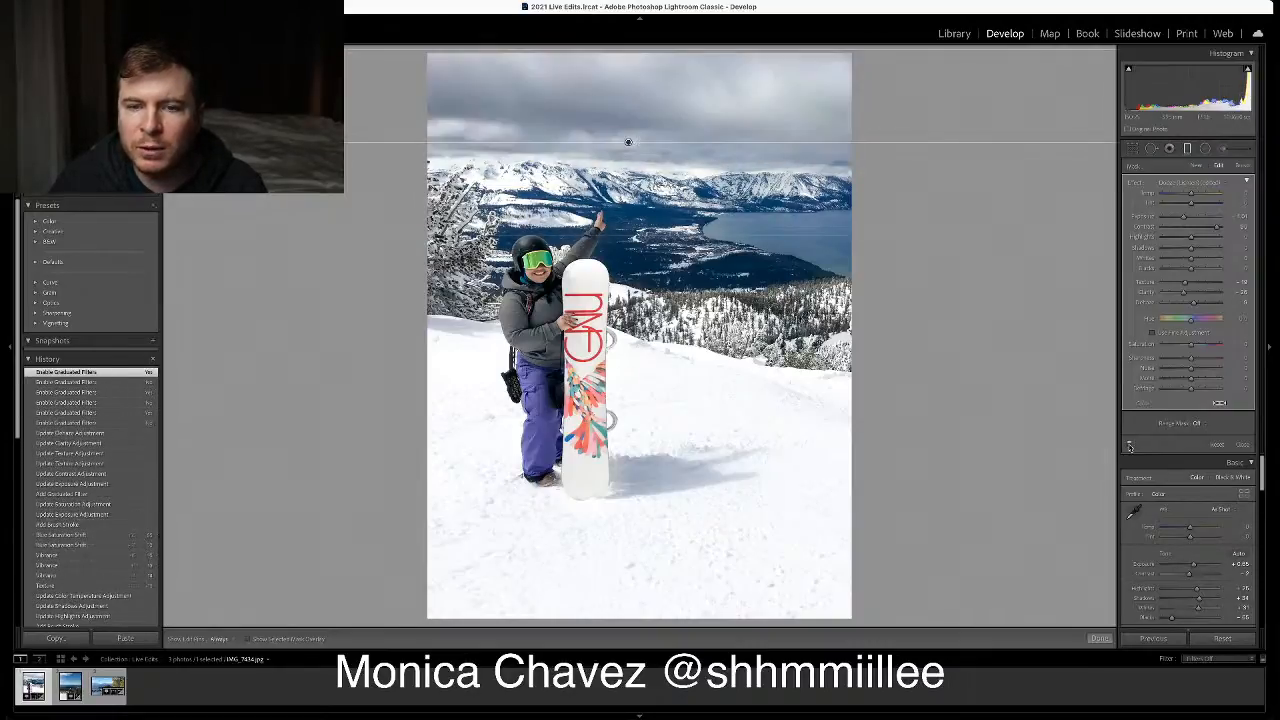
{"action": "left_click", "coordinate": [1243, 442]}
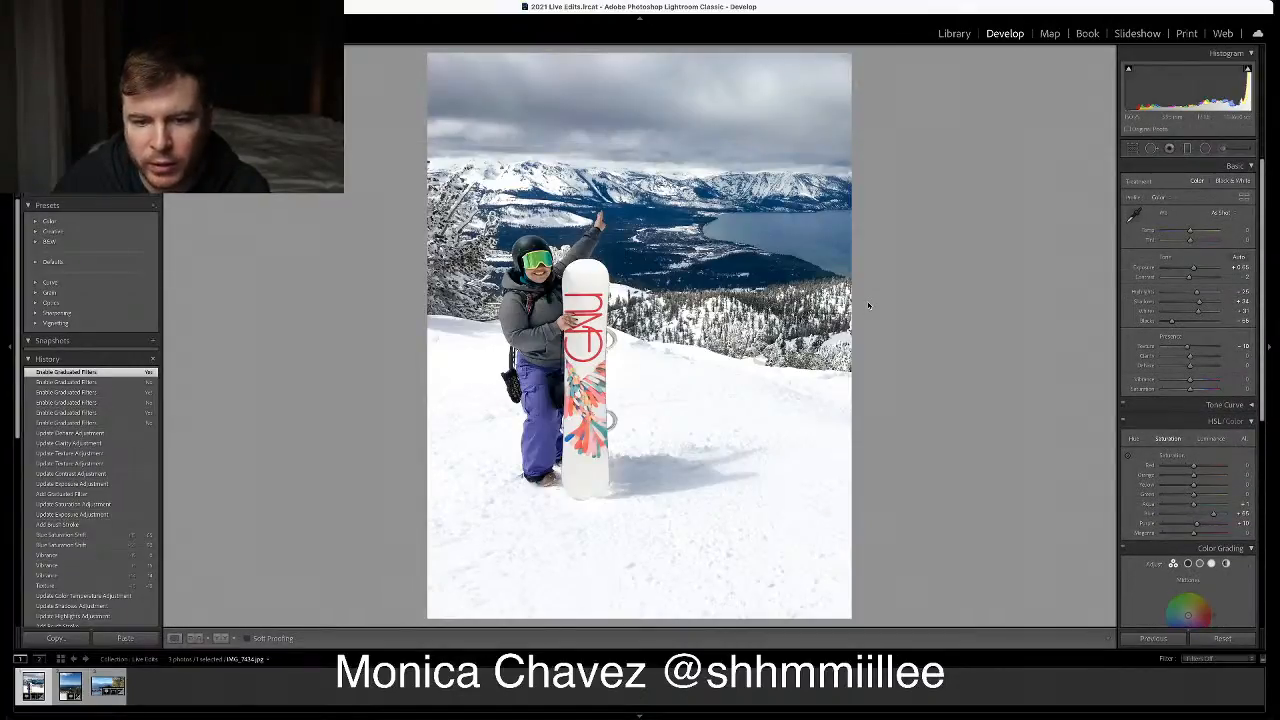
Compare the edited photo of the raised-arm snowboarder with its original version several times
{"action": "key", "text": "backslash"}
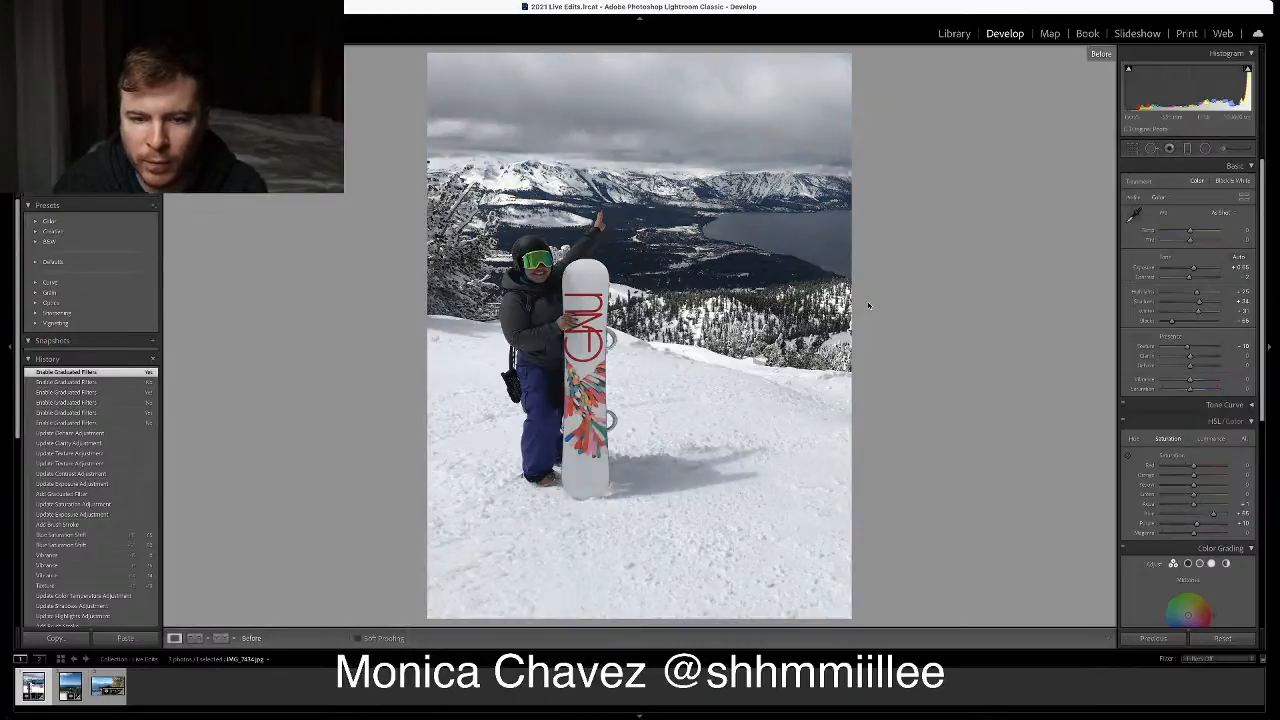
{"action": "key", "text": "backslash"}
{"action": "key", "text": "backslash"}
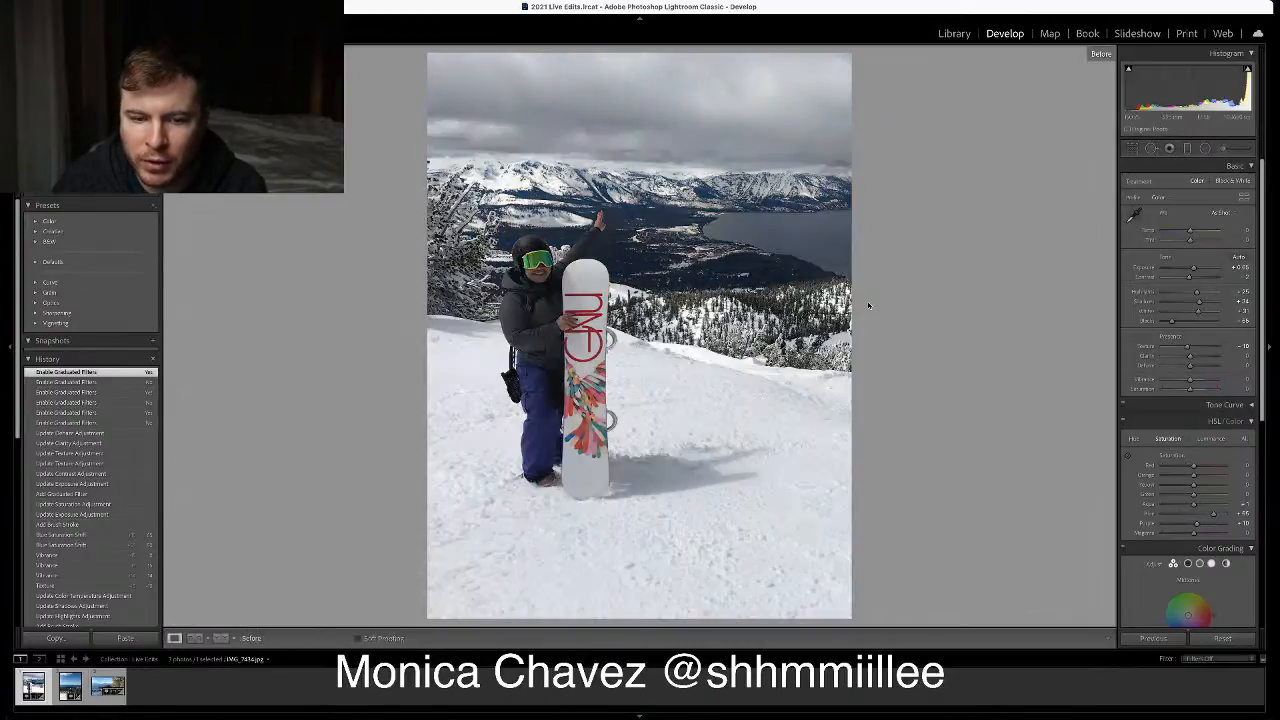
{"action": "key", "text": "backslash"}
{"action": "key", "text": "backslash"}
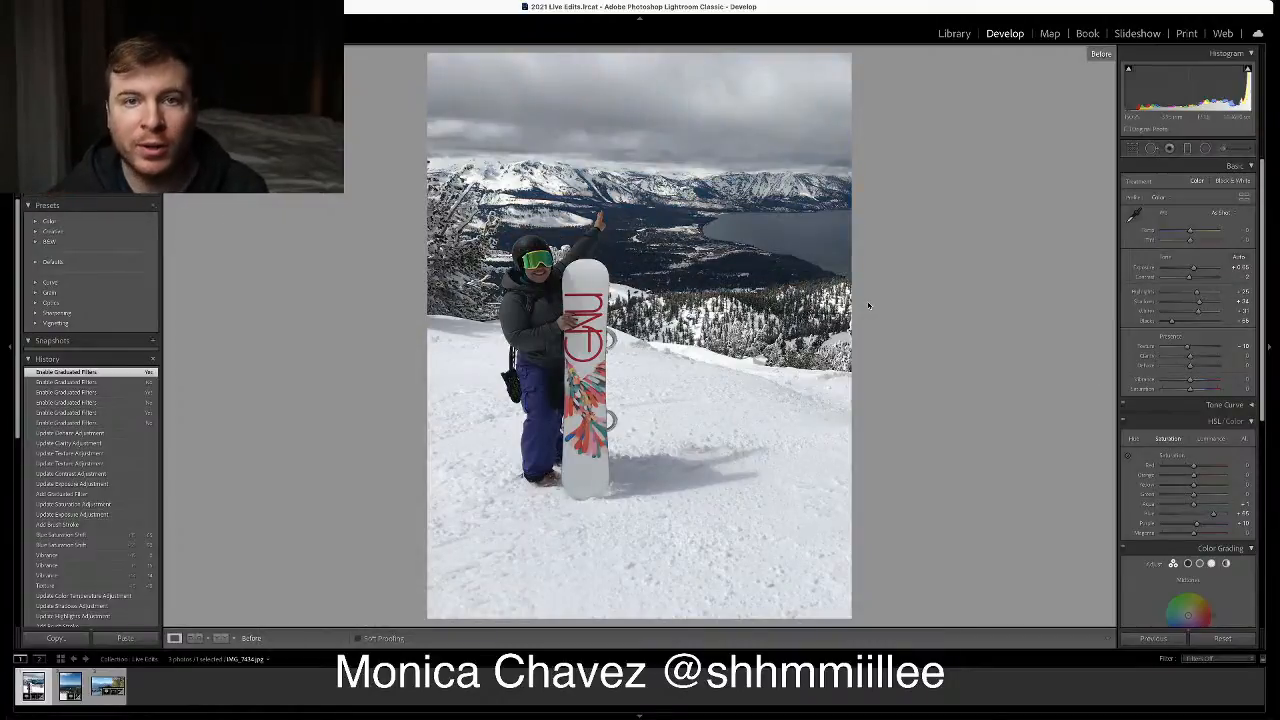
{"action": "key", "text": "backslash"}
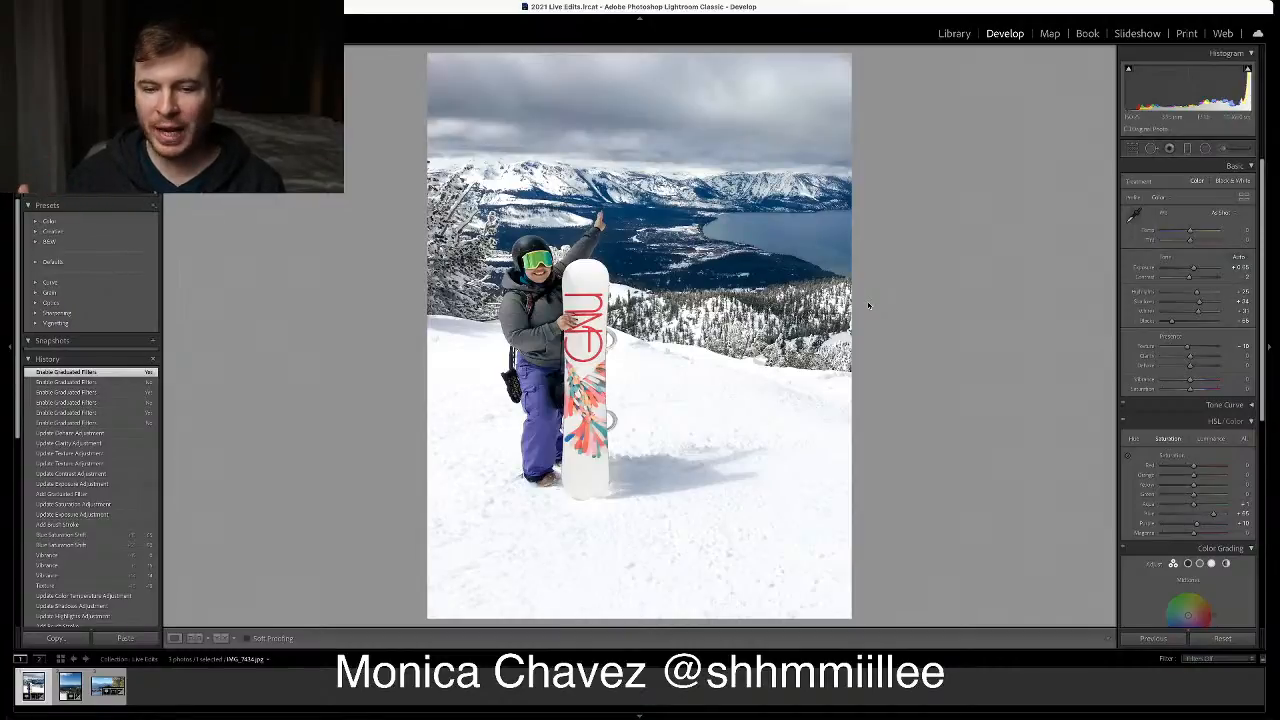
{"action": "key", "text": "backslash"}
{"action": "key", "text": "backslash"}
{"action": "key", "text": "backslash"}
{"action": "key", "text": "backslash"}
{"action": "key", "text": "backslash"}
{"action": "key", "text": "backslash"}
{"action": "key", "text": "backslash"}
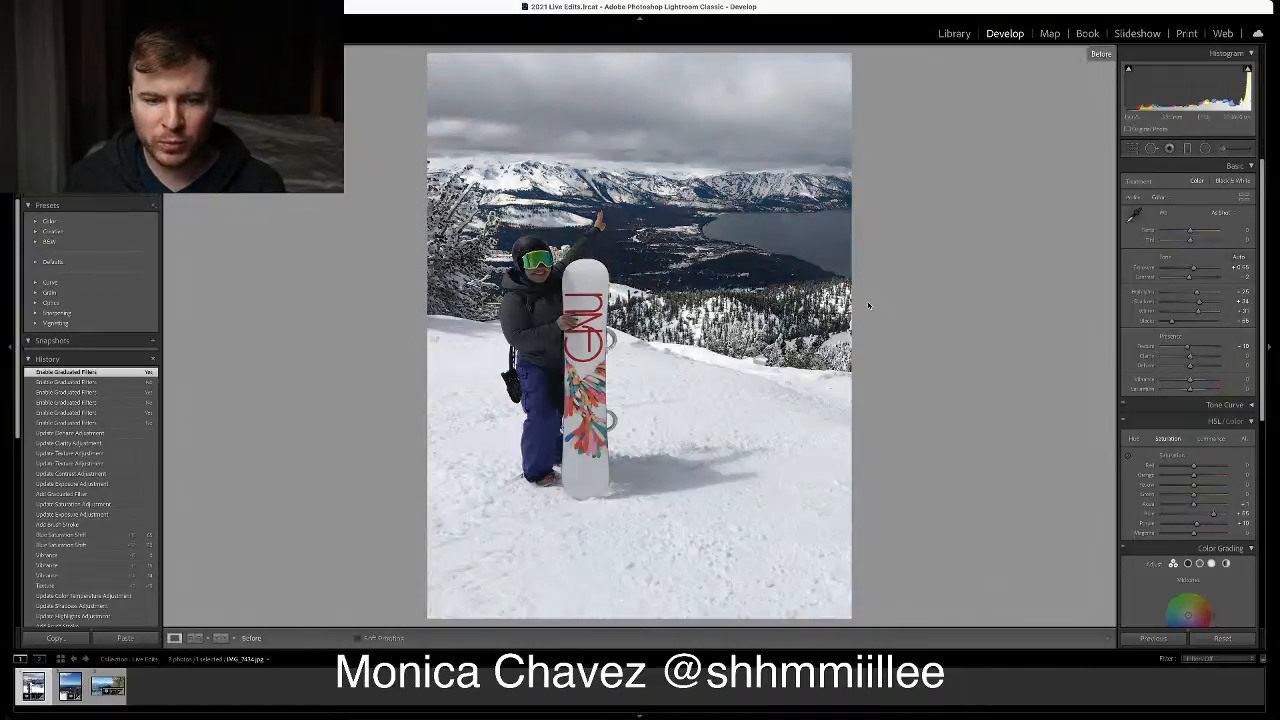
{"action": "key", "text": "backslash"}
{"action": "key", "text": "backslash"}
{"action": "key", "text": "backslash"}
{"action": "key", "text": "backslash"}
{"action": "key", "text": "backslash"}
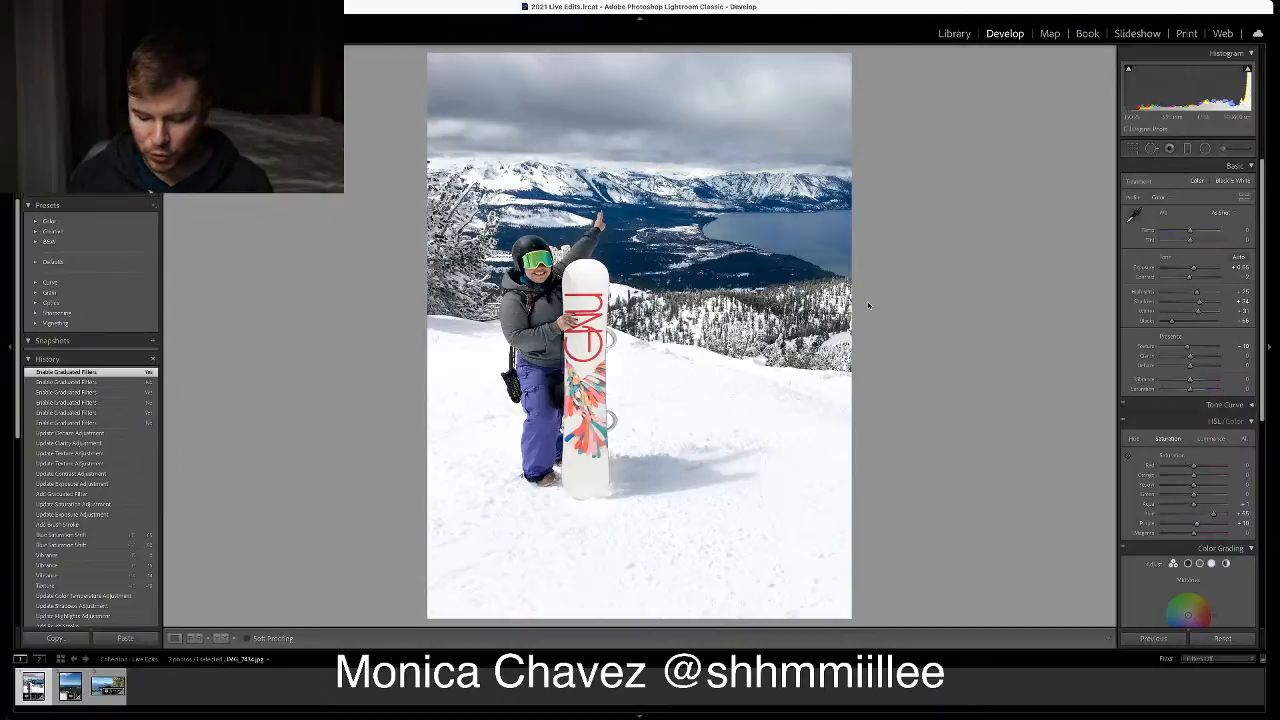
Switch to the photo of the snowboarder with the dog, inspect it up close, and return to the full view
{"action": "key", "text": "Right"}
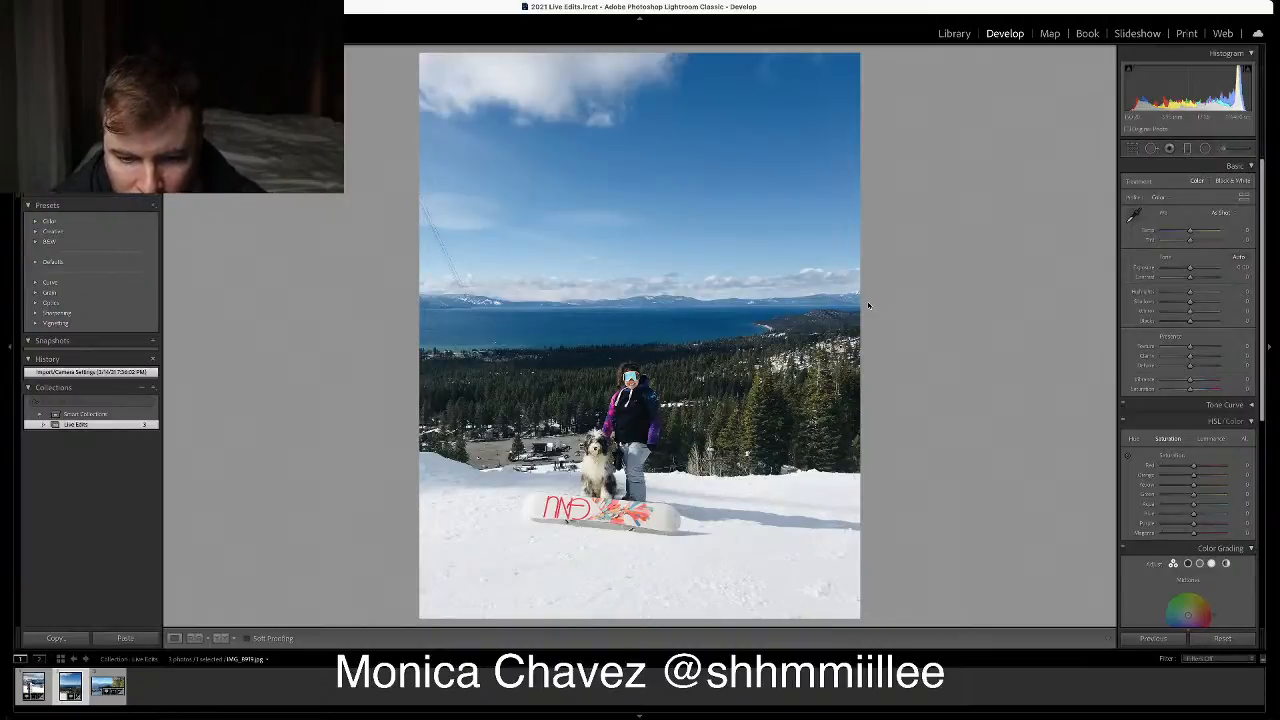
{"action": "key", "text": "Right"}
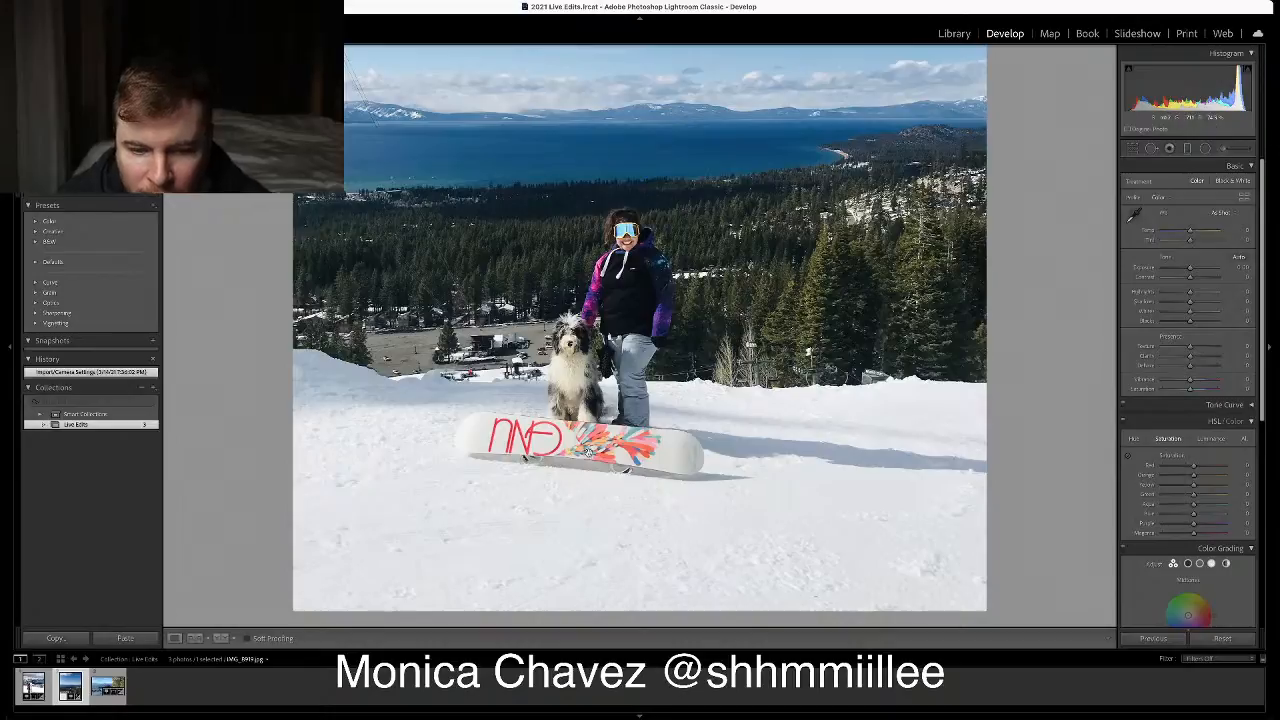
{"action": "key", "text": "Left"}
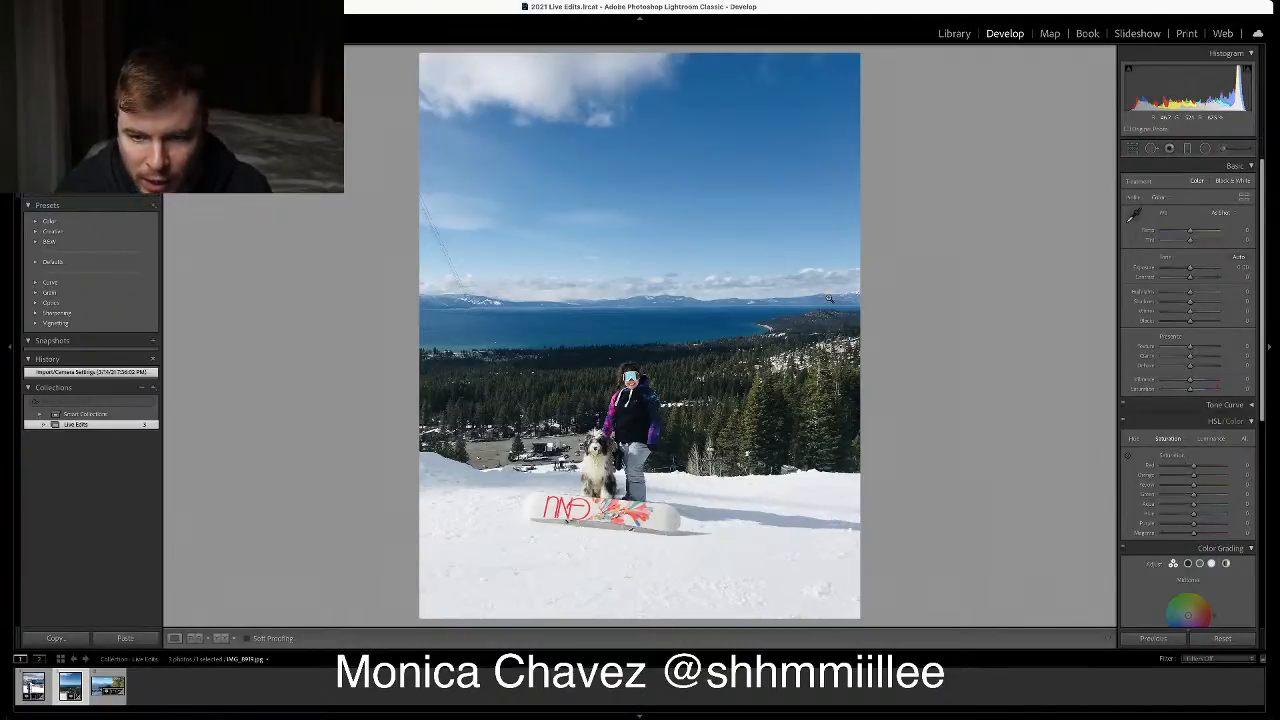
Crop the dog photo tighter at its original aspect, removing upper sky and the right edge, and straighten it automatically
{"action": "left_click", "coordinate": [1134, 149]}
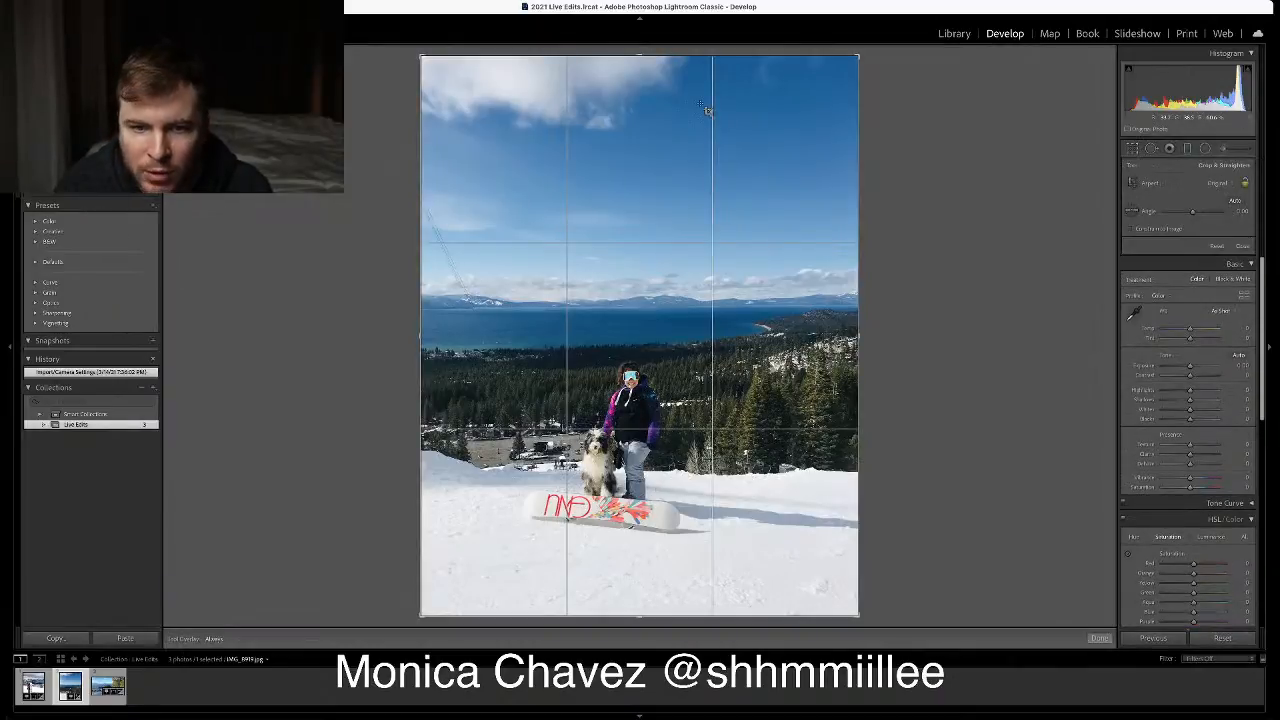
{"action": "left_click_drag", "start_coordinate": [638, 56], "coordinate": [651, 141]}
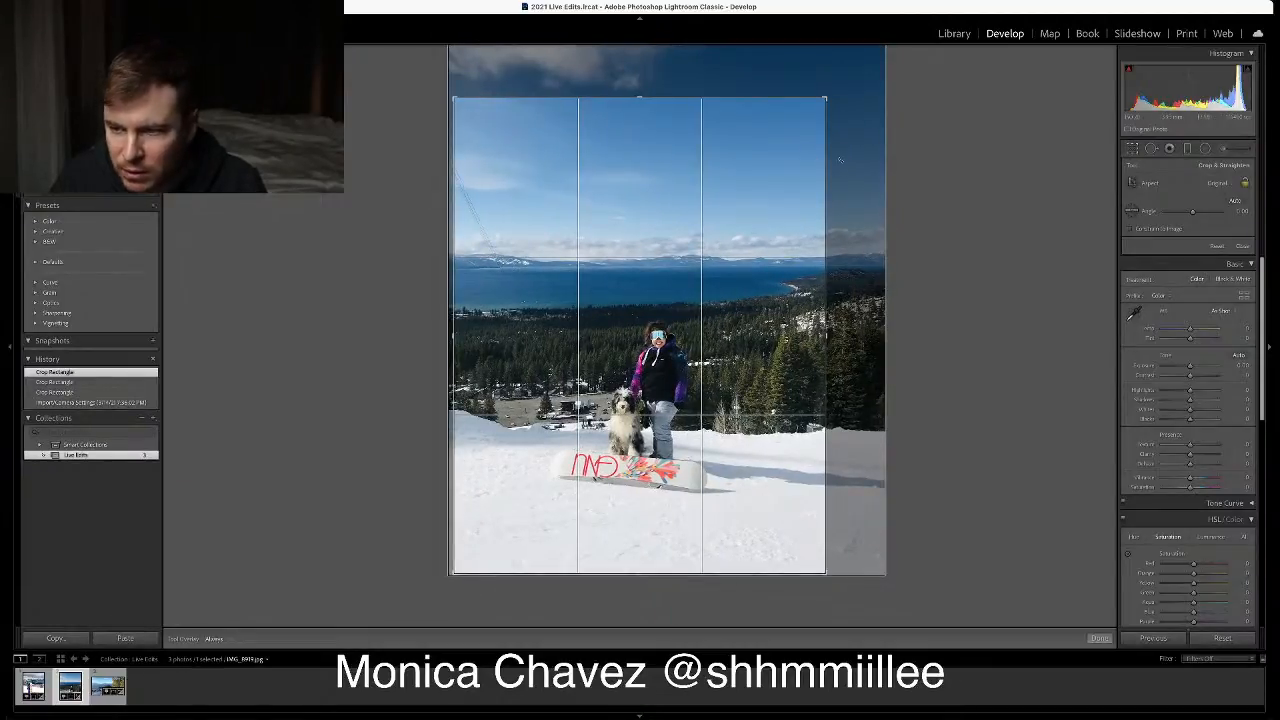
{"action": "left_click_drag", "start_coordinate": [840, 158], "coordinate": [843, 158]}
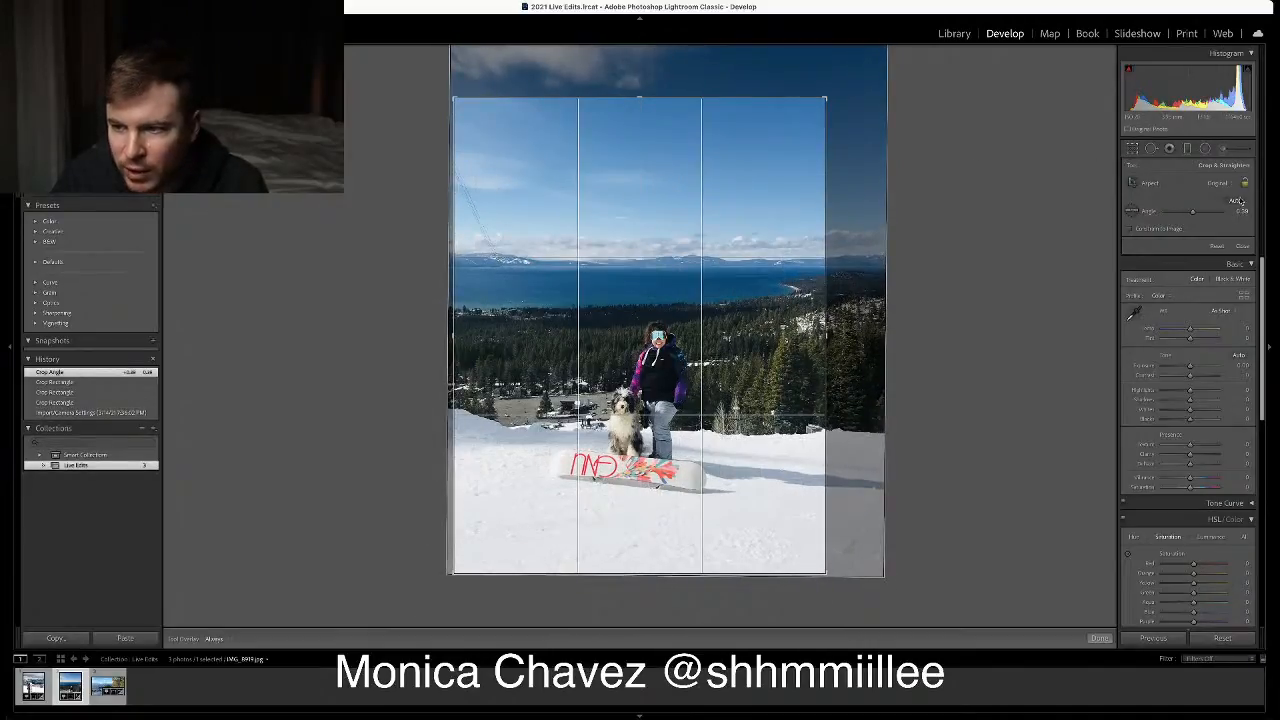
{"action": "left_click", "coordinate": [1236, 202]}
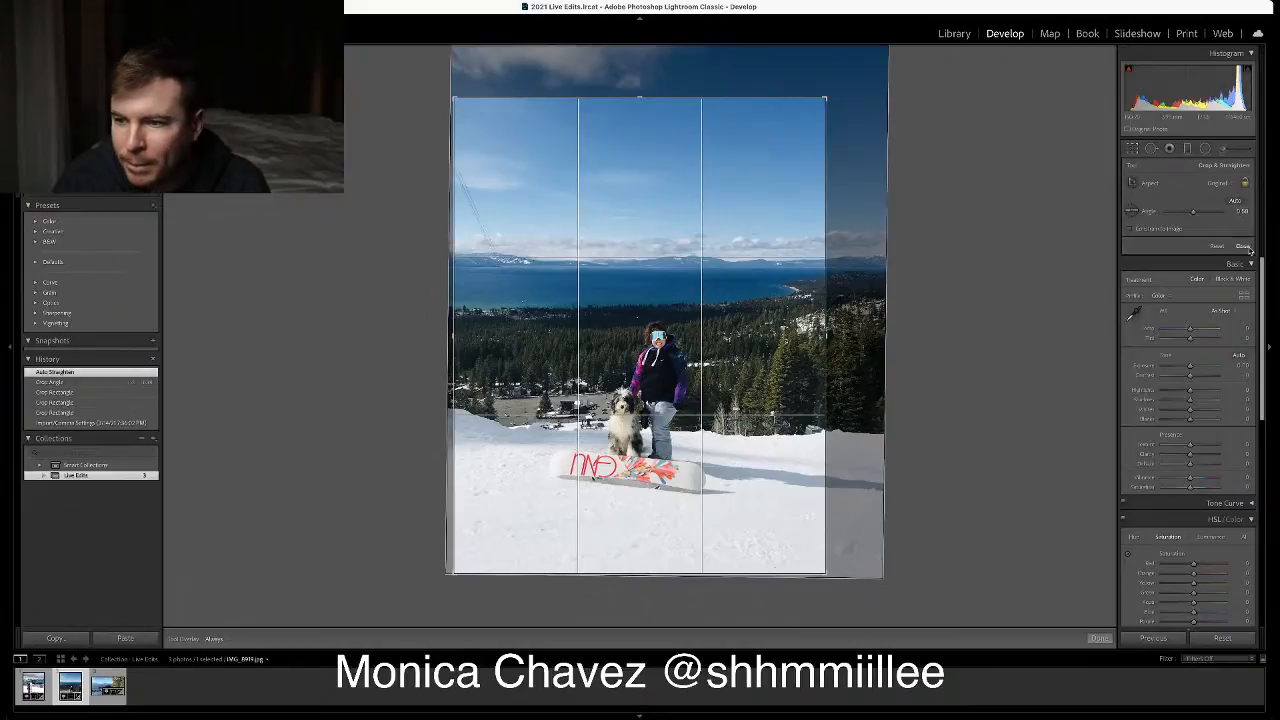
{"action": "left_click", "coordinate": [1244, 247]}
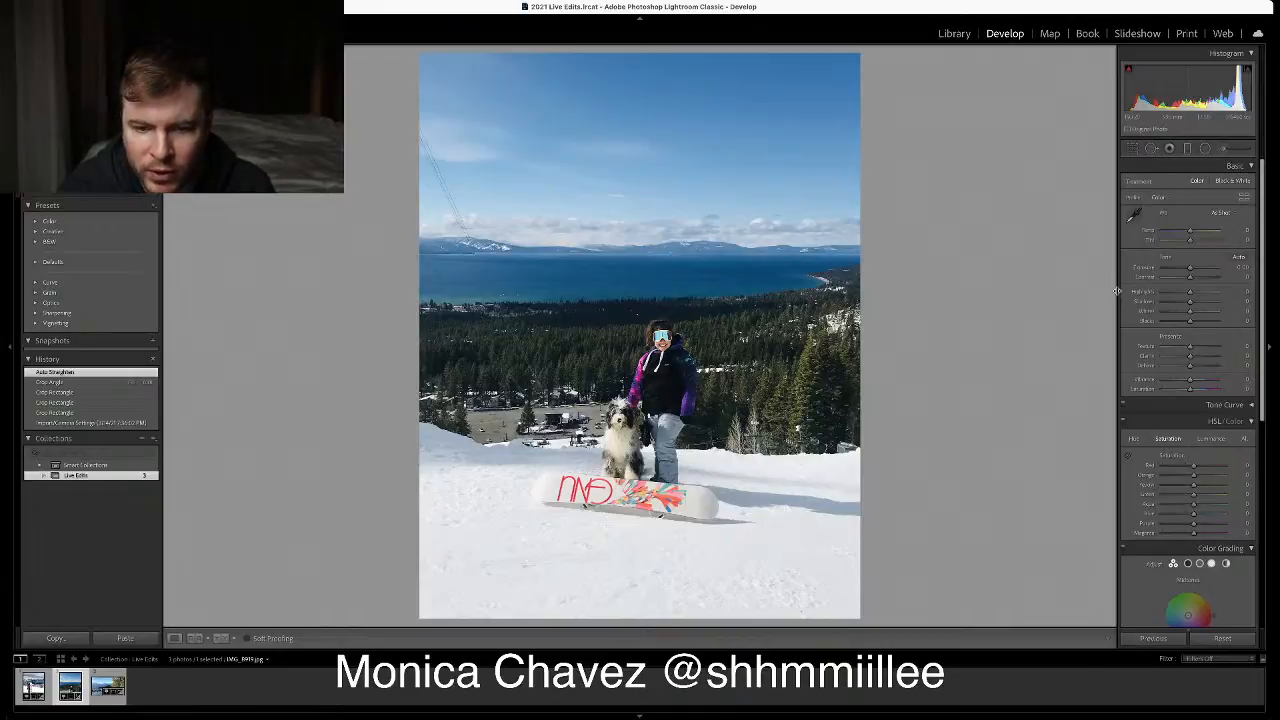
Try the automatic tone settings on the dog photo twice, undoing them each time
{"action": "left_click", "coordinate": [1239, 258]}
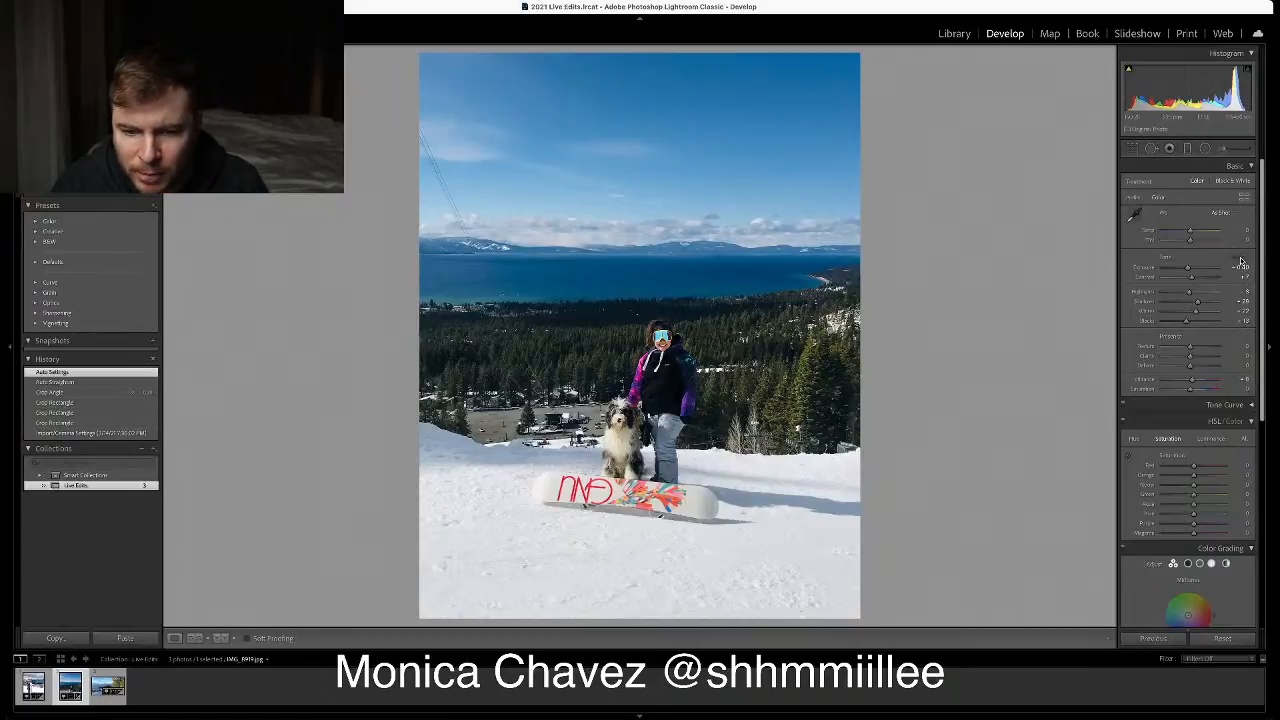
{"action": "key", "text": "ctrl+z"}
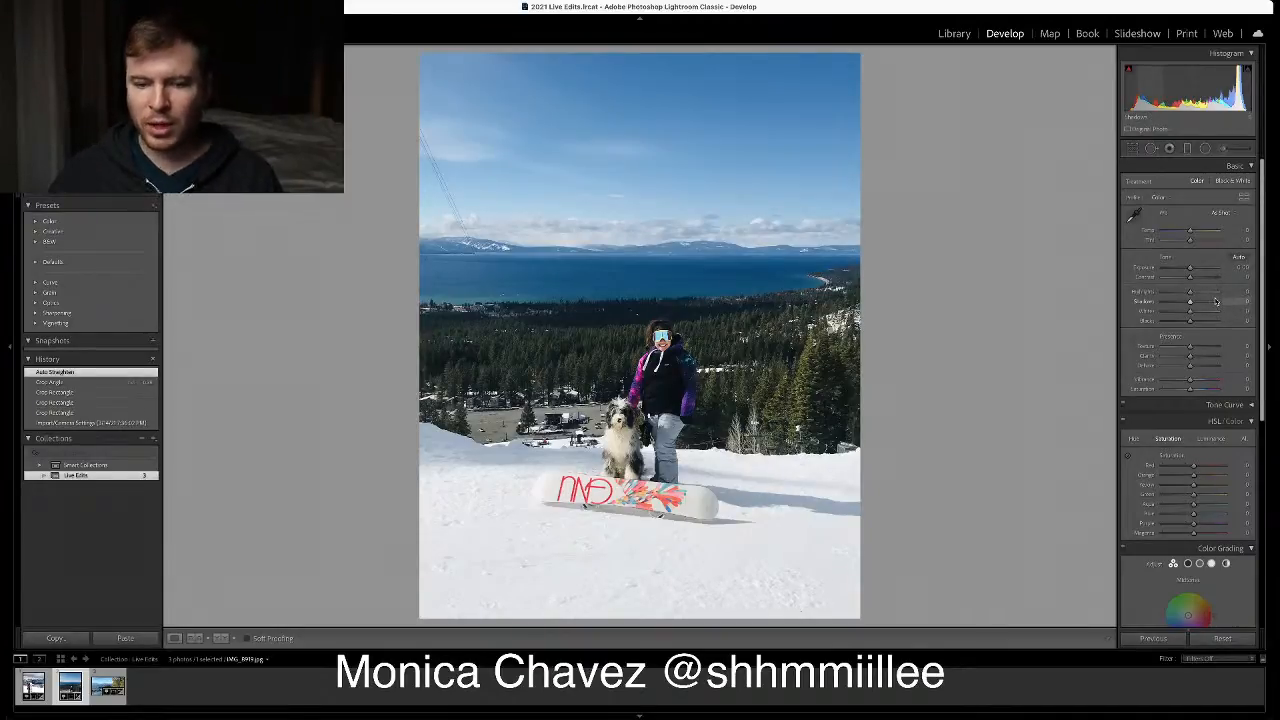
{"action": "left_click", "coordinate": [1240, 259]}
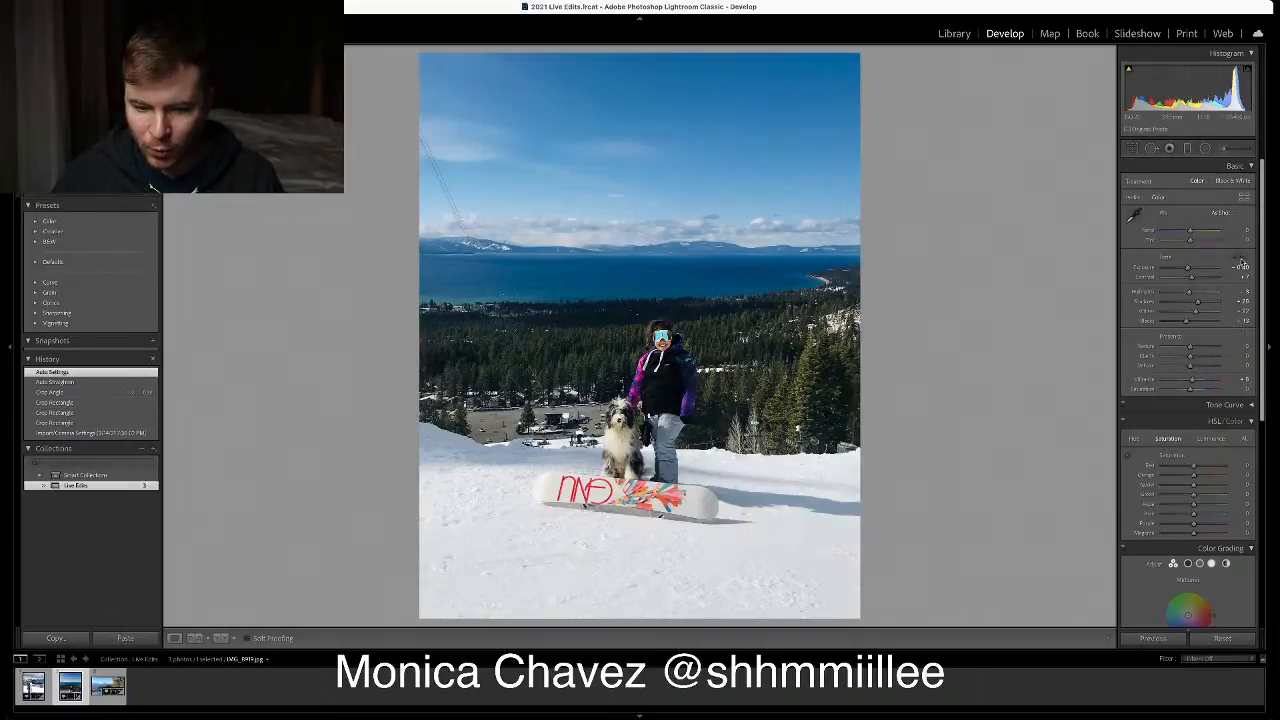
{"action": "key", "text": "super+z"}
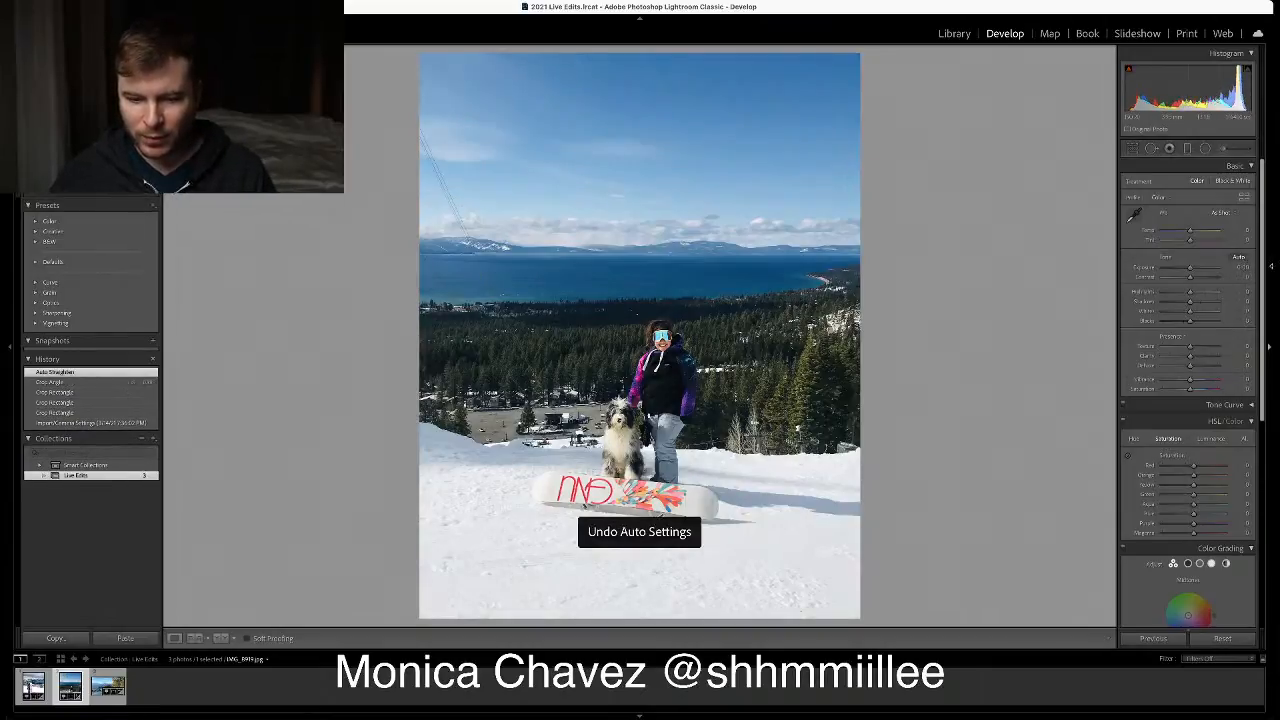
Raise the dog photo's Exposure to about +0.40, lower Contrast to about -46, and reset Highlights to 0 after trying small changes
{"action": "left_click", "coordinate": [1191, 271]}
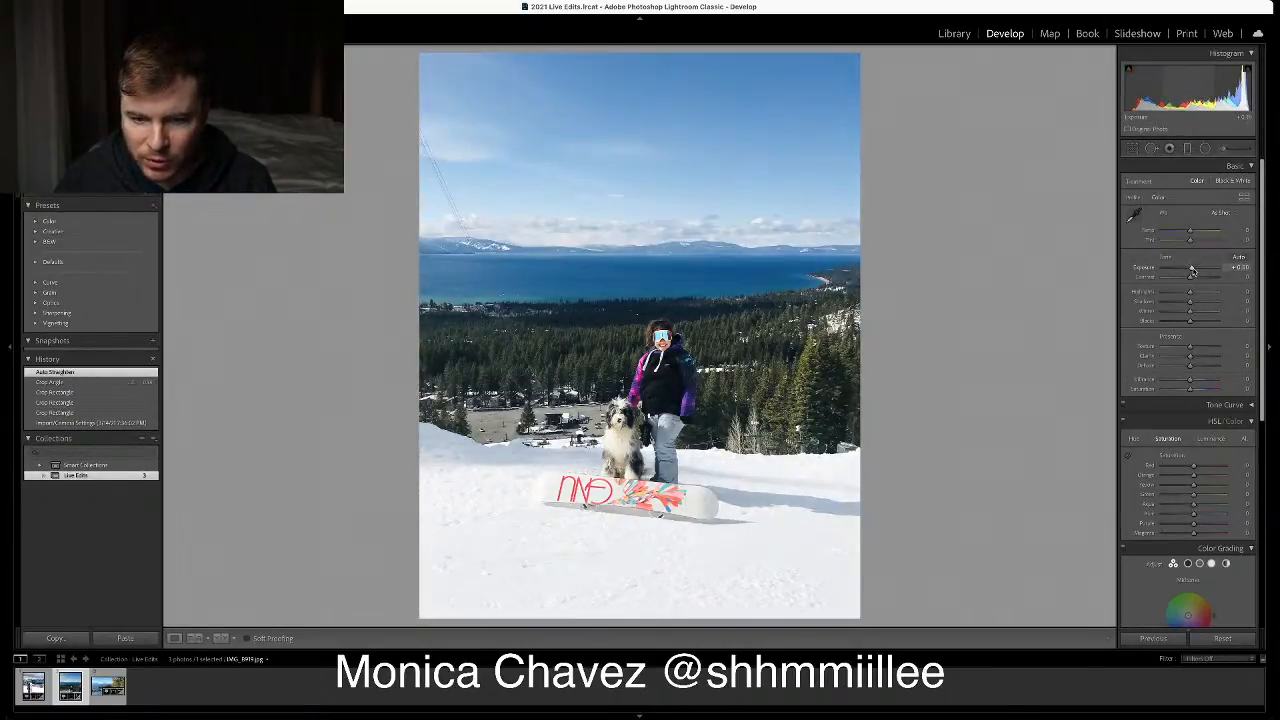
{"action": "left_click_drag", "start_coordinate": [1191, 270], "coordinate": [1162, 302]}
{"action": "mouse_move", "coordinate": [1190, 303]}
{"action": "left_mouse_down"}
{"action": "mouse_move", "coordinate": [1172, 303]}
{"action": "mouse_move", "coordinate": [1191, 302]}
{"action": "left_mouse_up"}
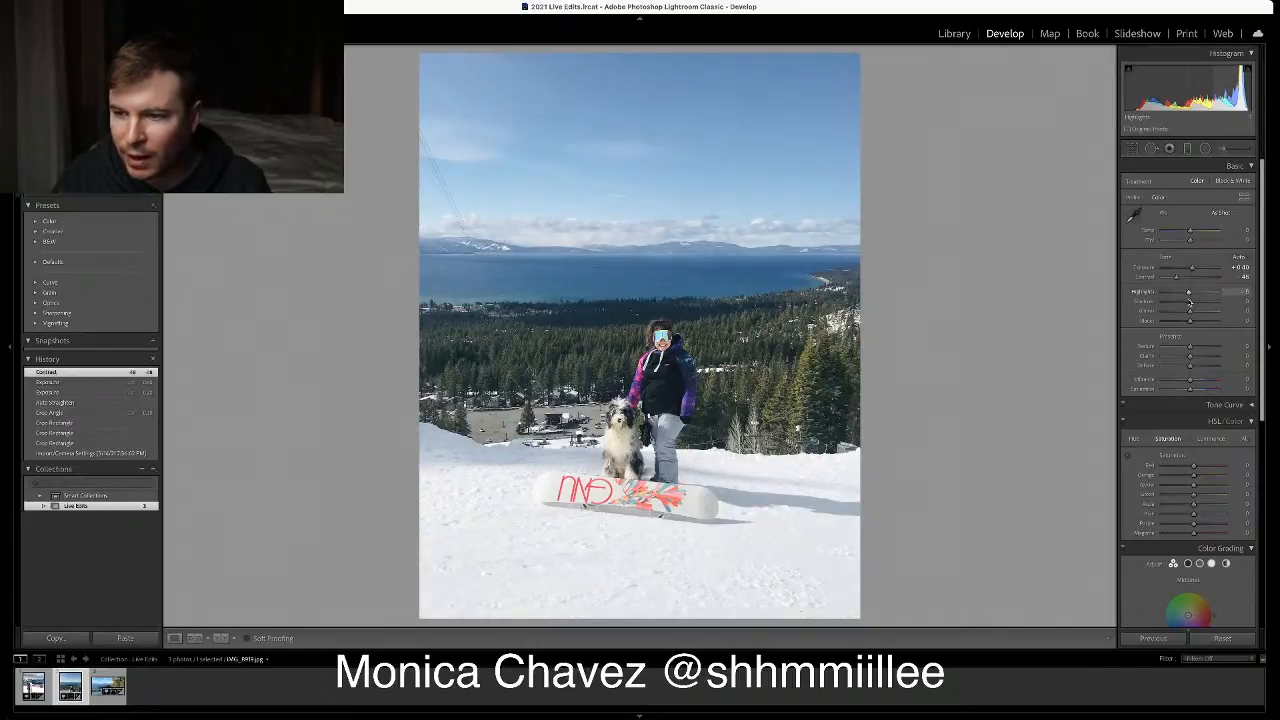
{"action": "left_click_drag", "start_coordinate": [1189, 302], "coordinate": [1187, 302]}
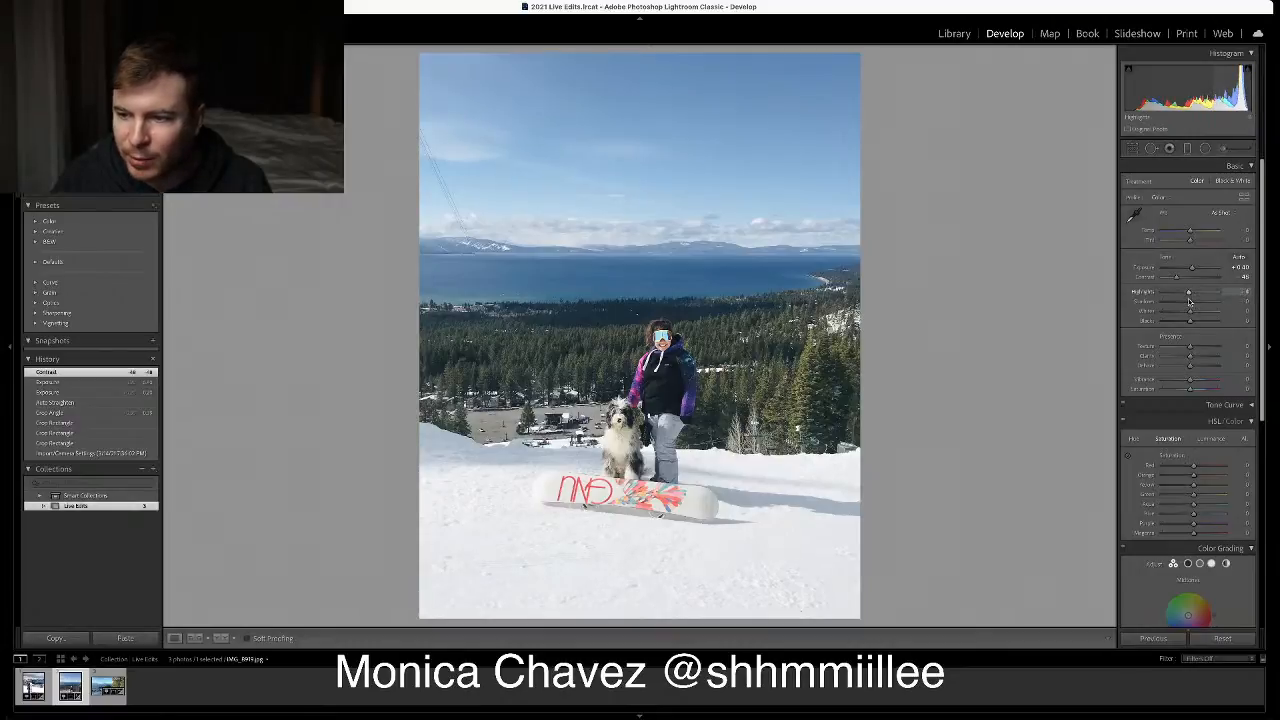
{"action": "double_click", "coordinate": [1190, 294]}
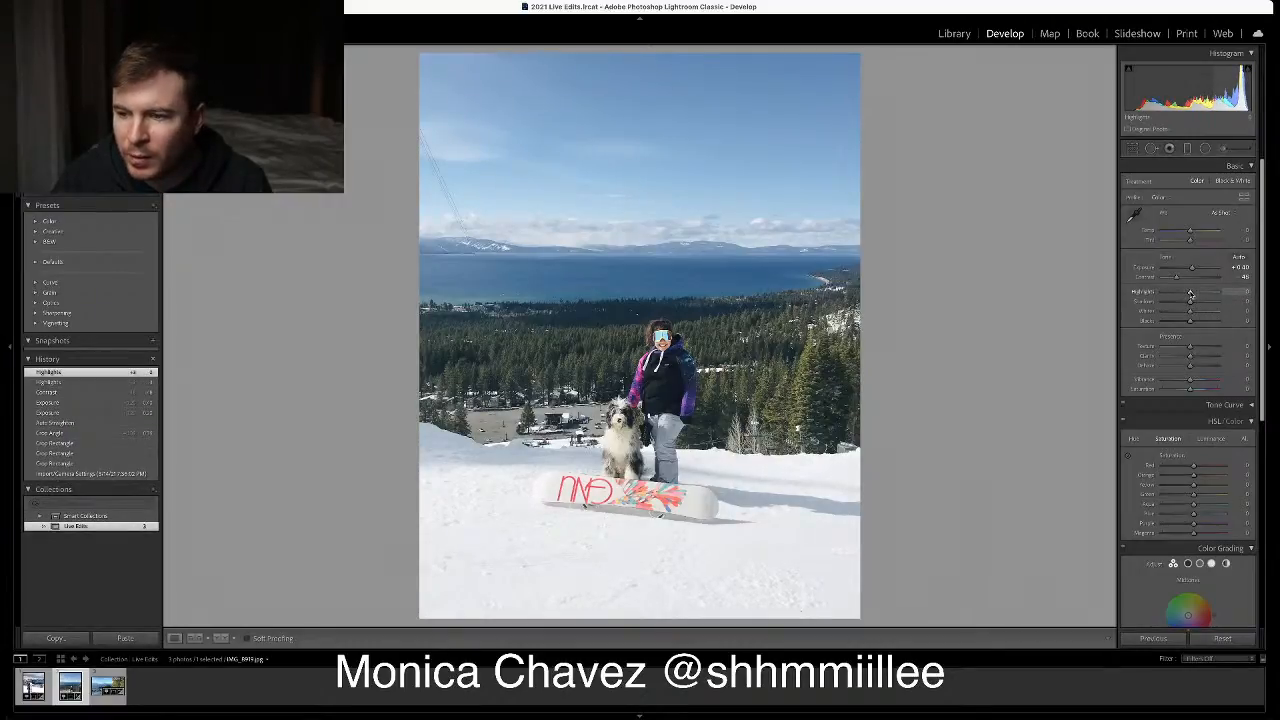
Set Shadows to about +15, Whites to about +30 and Blacks to about -31, and ease Contrast to about -37
{"action": "mouse_move", "coordinate": [1189, 302]}
{"action": "left_mouse_down"}
{"action": "mouse_move", "coordinate": [1182, 310]}
{"action": "mouse_move", "coordinate": [1210, 309]}
{"action": "mouse_move", "coordinate": [1170, 310]}
{"action": "mouse_move", "coordinate": [1205, 311]}
{"action": "mouse_move", "coordinate": [1181, 322]}
{"action": "left_mouse_up"}
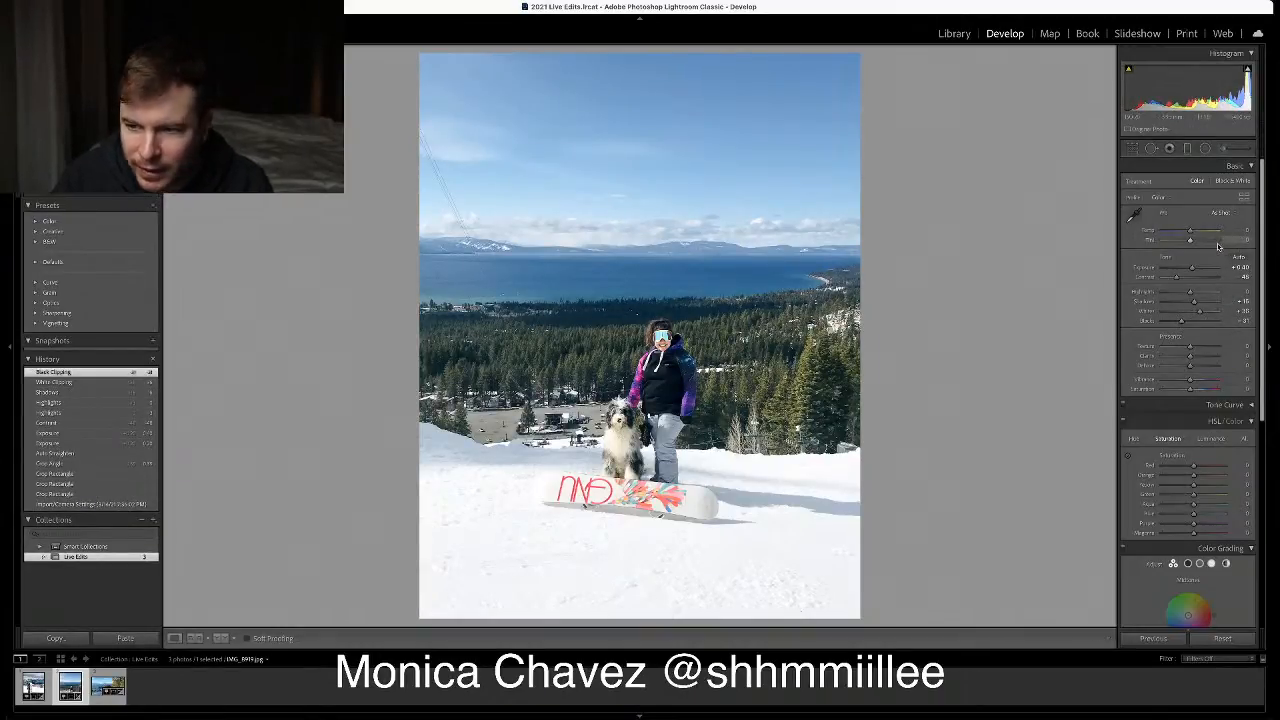
{"action": "mouse_move", "coordinate": [1177, 278]}
{"action": "left_mouse_down"}
{"action": "mouse_move", "coordinate": [1193, 282]}
{"action": "mouse_move", "coordinate": [1181, 284]}
{"action": "left_mouse_up"}
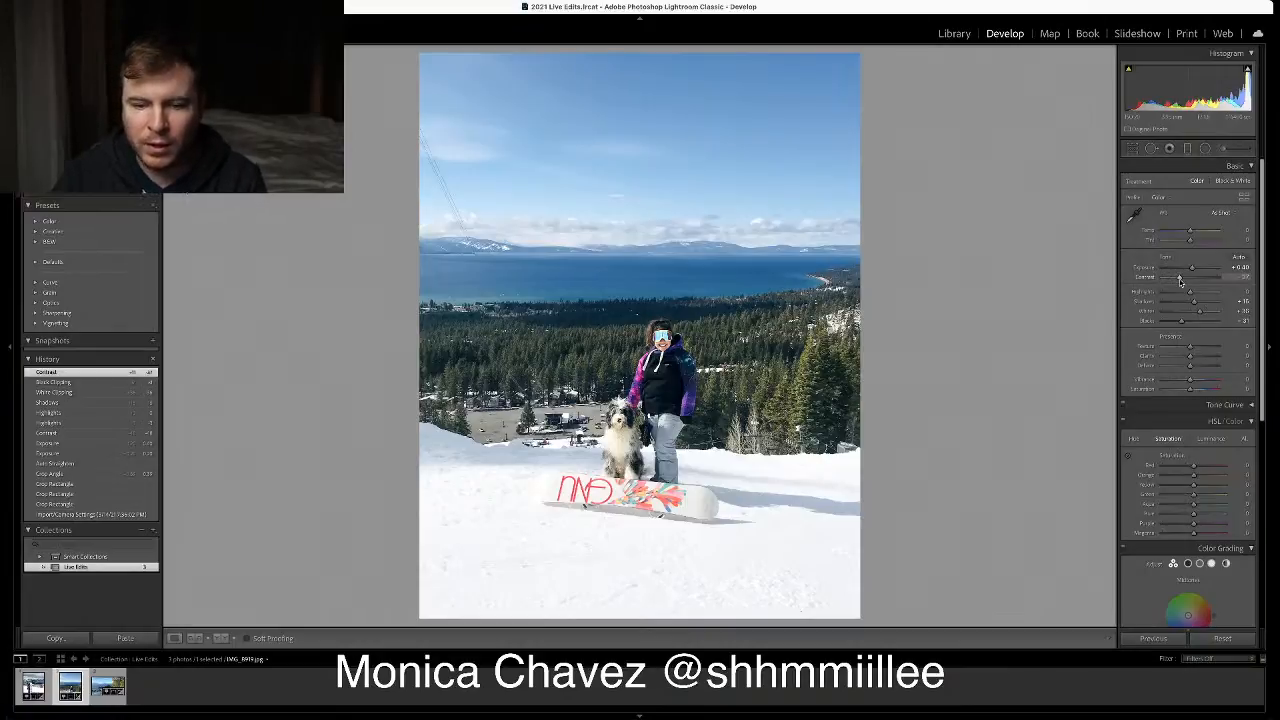
Compare the dog photo before and after the edits, and inspect the snowboarder and dog up close
{"action": "key", "text": "backslash"}
{"action": "key", "text": "backslash"}
{"action": "key", "text": "backslash"}
{"action": "key", "text": "backslash"}
{"action": "key", "text": "backslash"}
{"action": "key", "text": "backslash"}
{"action": "key", "text": "backslash"}
{"action": "key", "text": "backslash"}
{"action": "key", "text": "backslash"}
{"action": "key", "text": "backslash"}
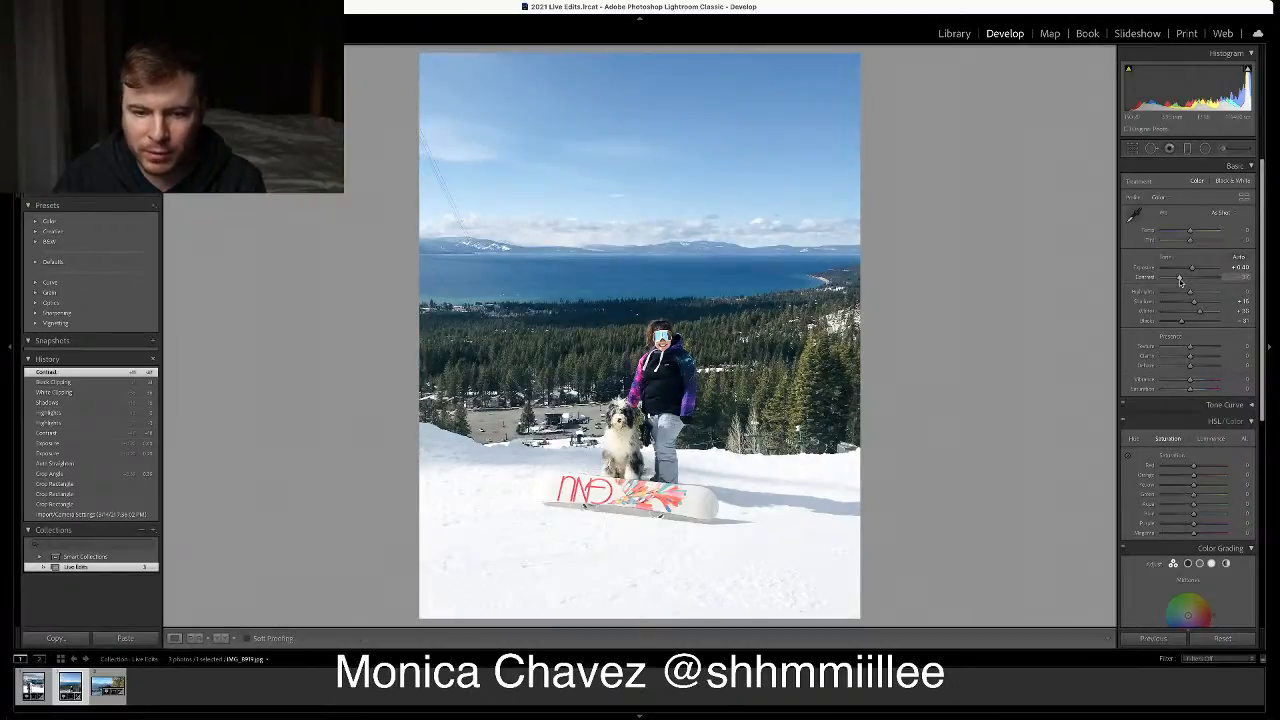
{"action": "key", "text": "backslash"}
{"action": "key", "text": "backslash"}
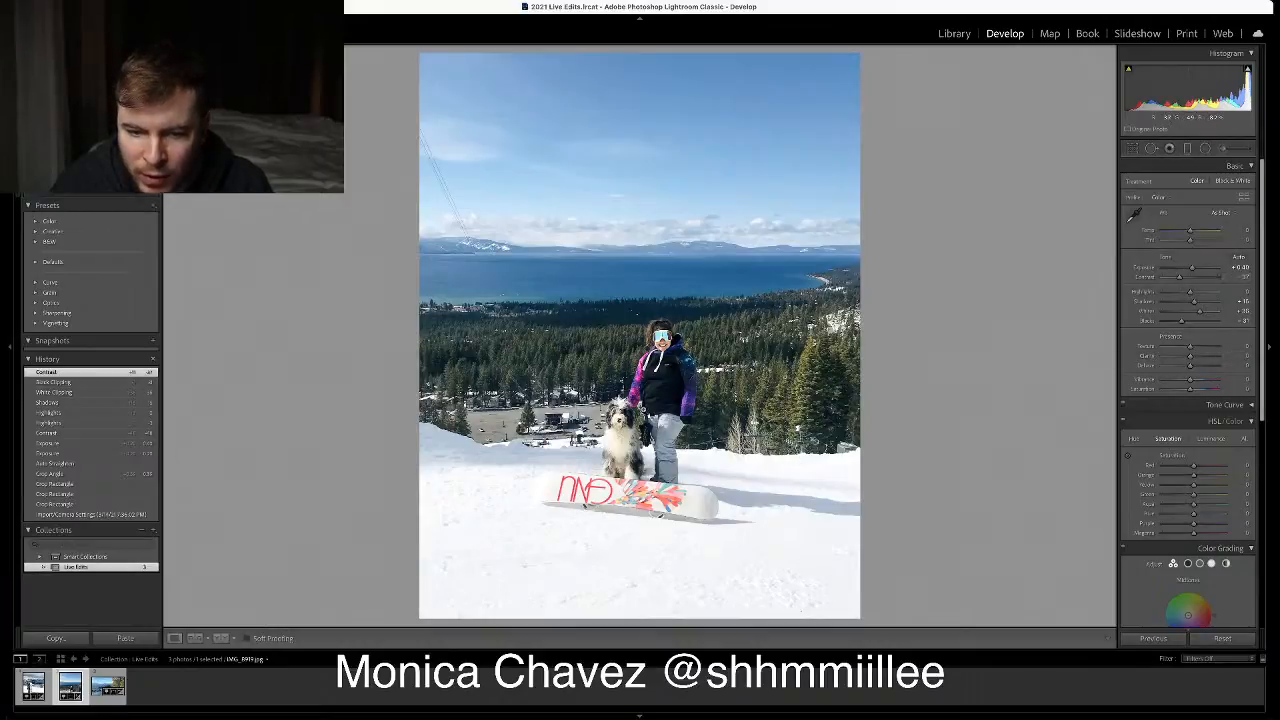
{"action": "left_click", "coordinate": [618, 426]}
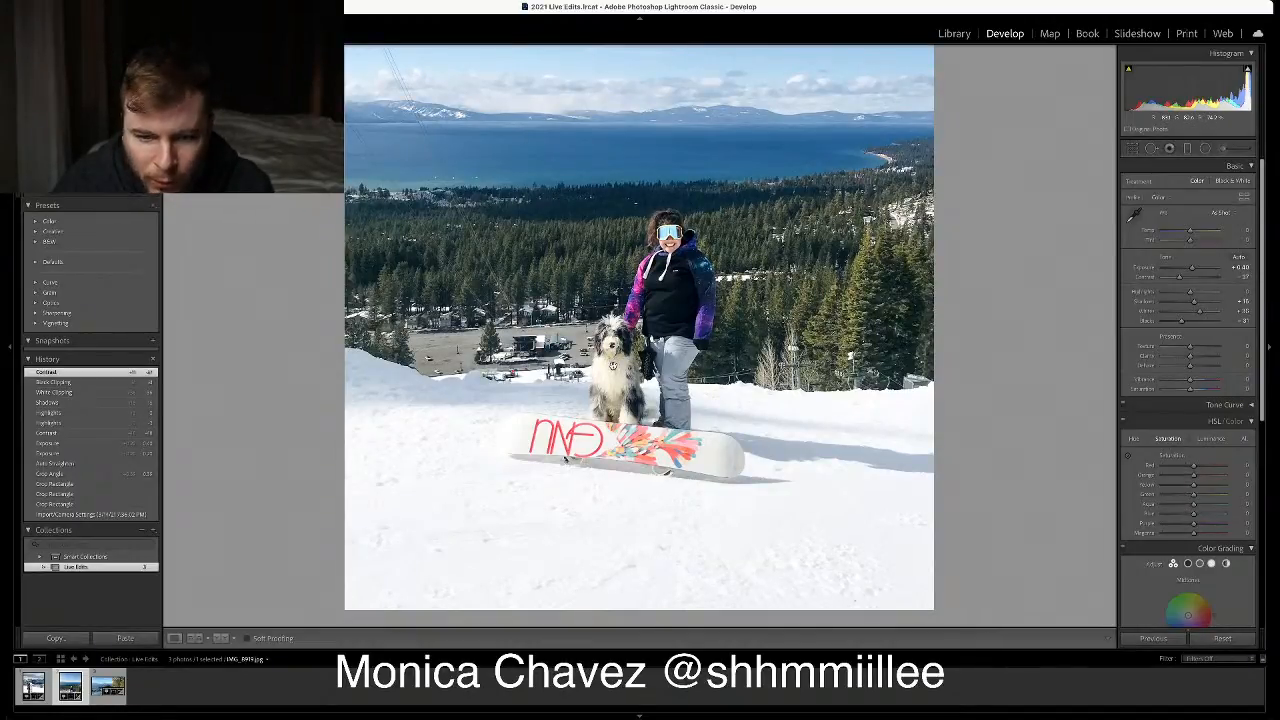
Brush an adjustment over the dog, raising its Exposure slightly and setting Texture to about 25 and Clarity to about 27
{"action": "left_click", "coordinate": [1230, 149]}
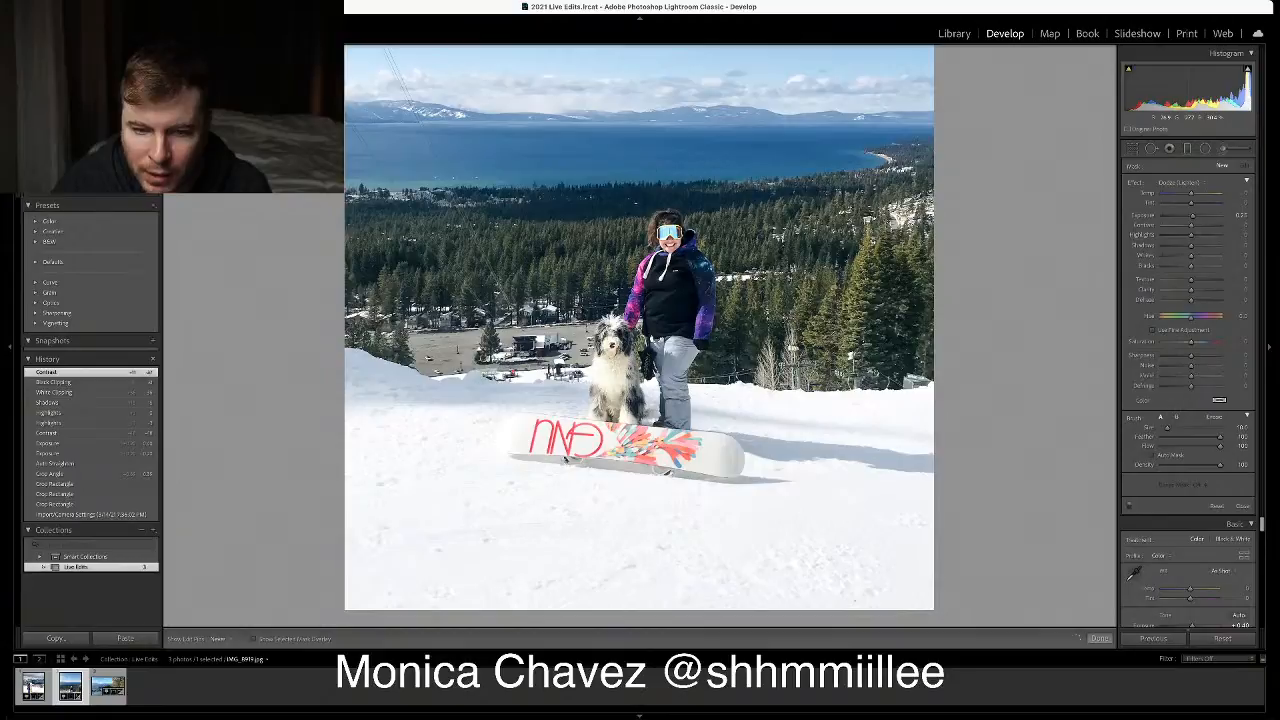
{"action": "left_click", "coordinate": [615, 333]}
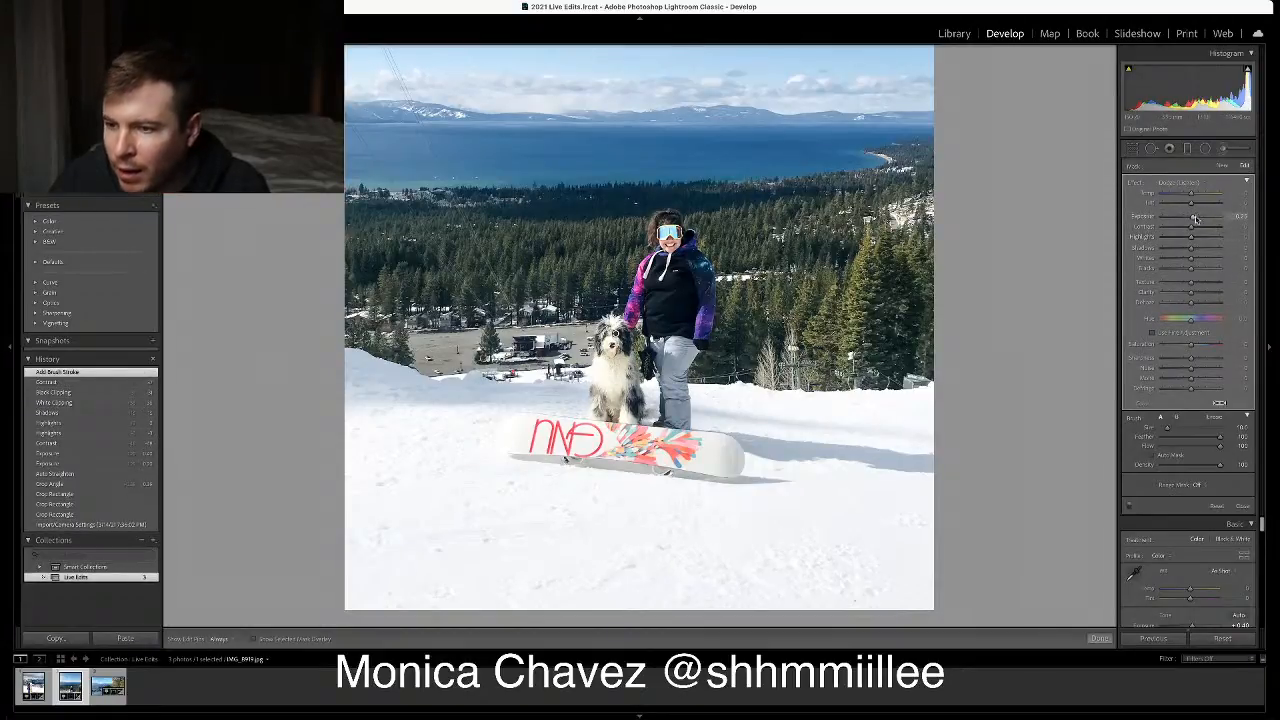
{"action": "left_click_drag", "start_coordinate": [1192, 218], "coordinate": [1206, 218]}
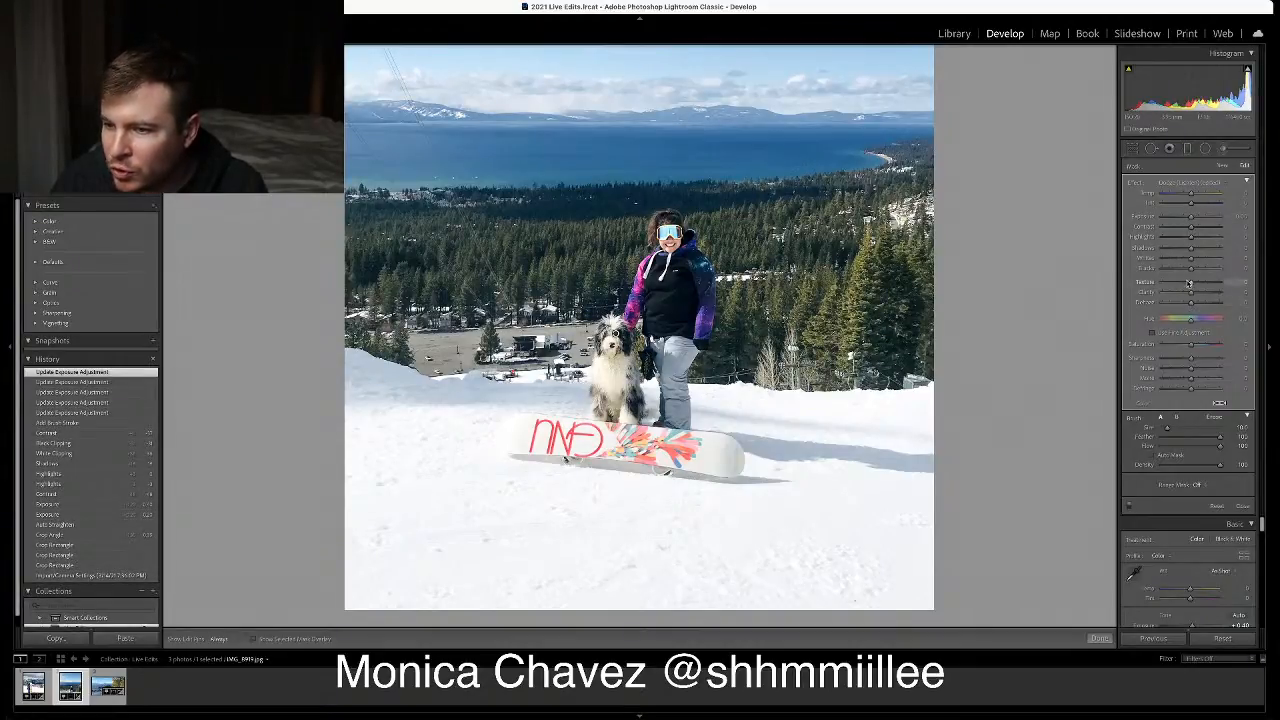
{"action": "left_click_drag", "start_coordinate": [1191, 285], "coordinate": [1201, 286]}
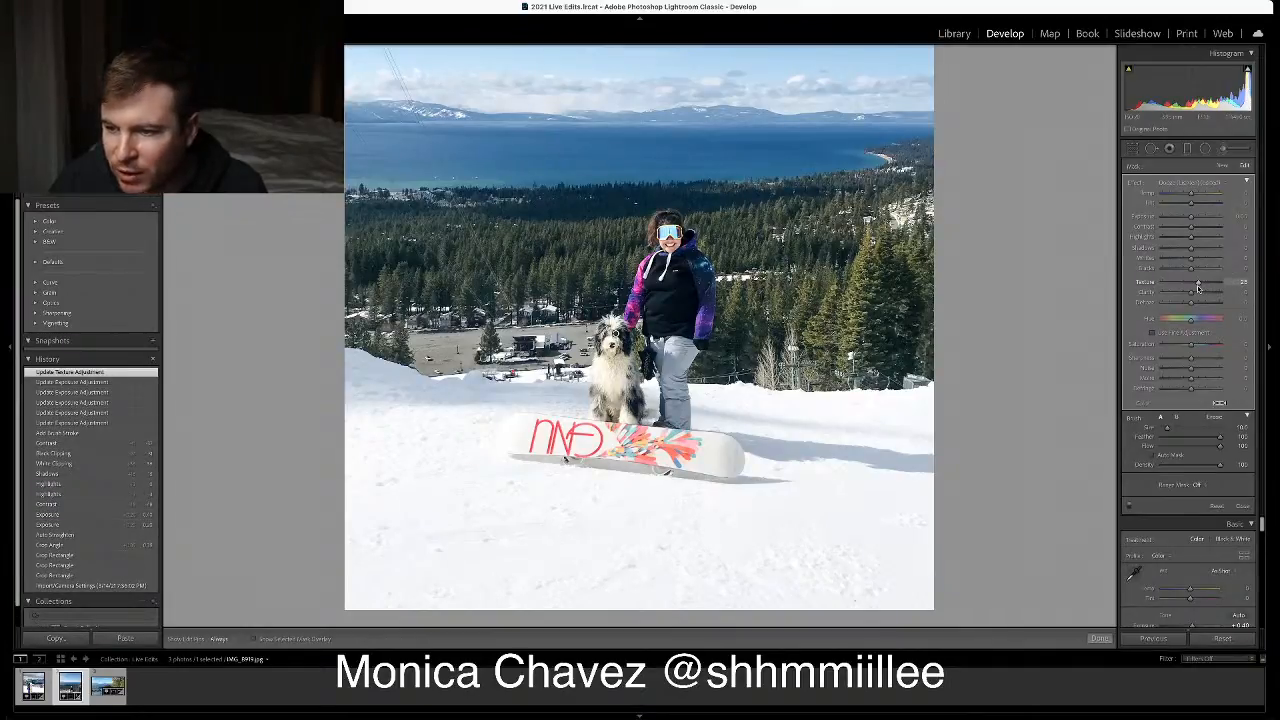
{"action": "left_click_drag", "start_coordinate": [1191, 296], "coordinate": [1199, 297]}
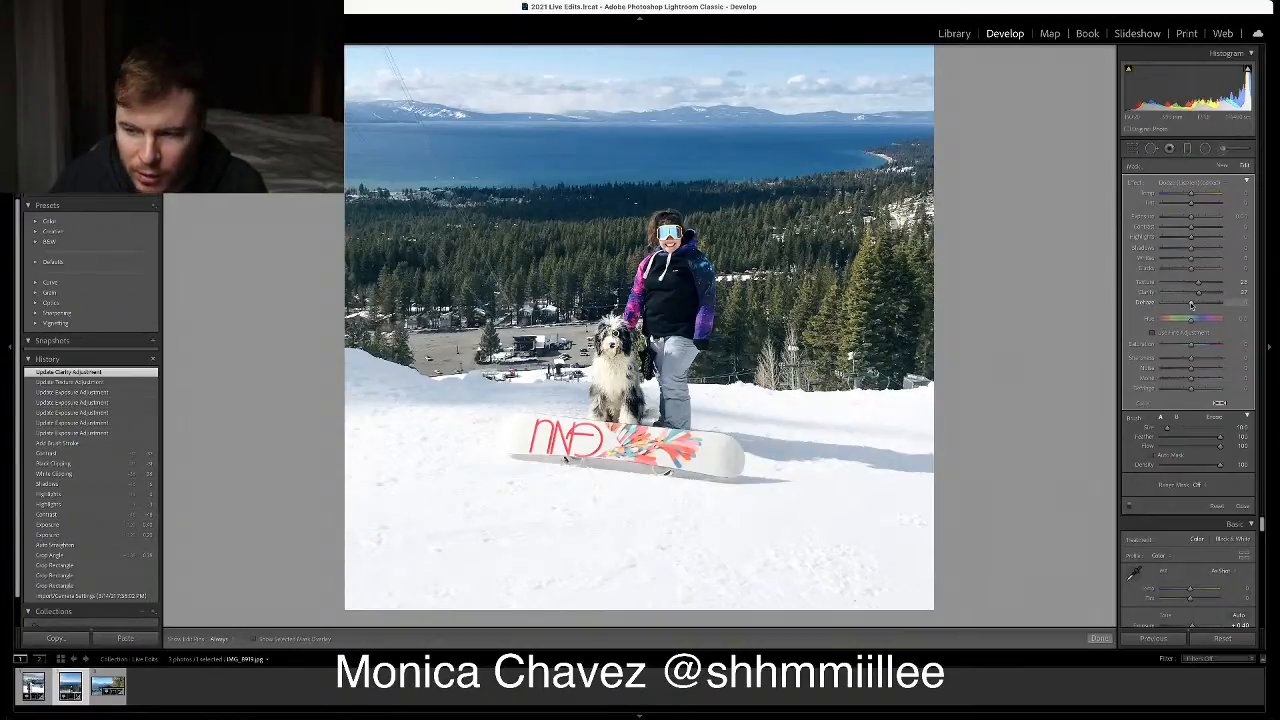
{"action": "left_click", "coordinate": [1242, 506]}
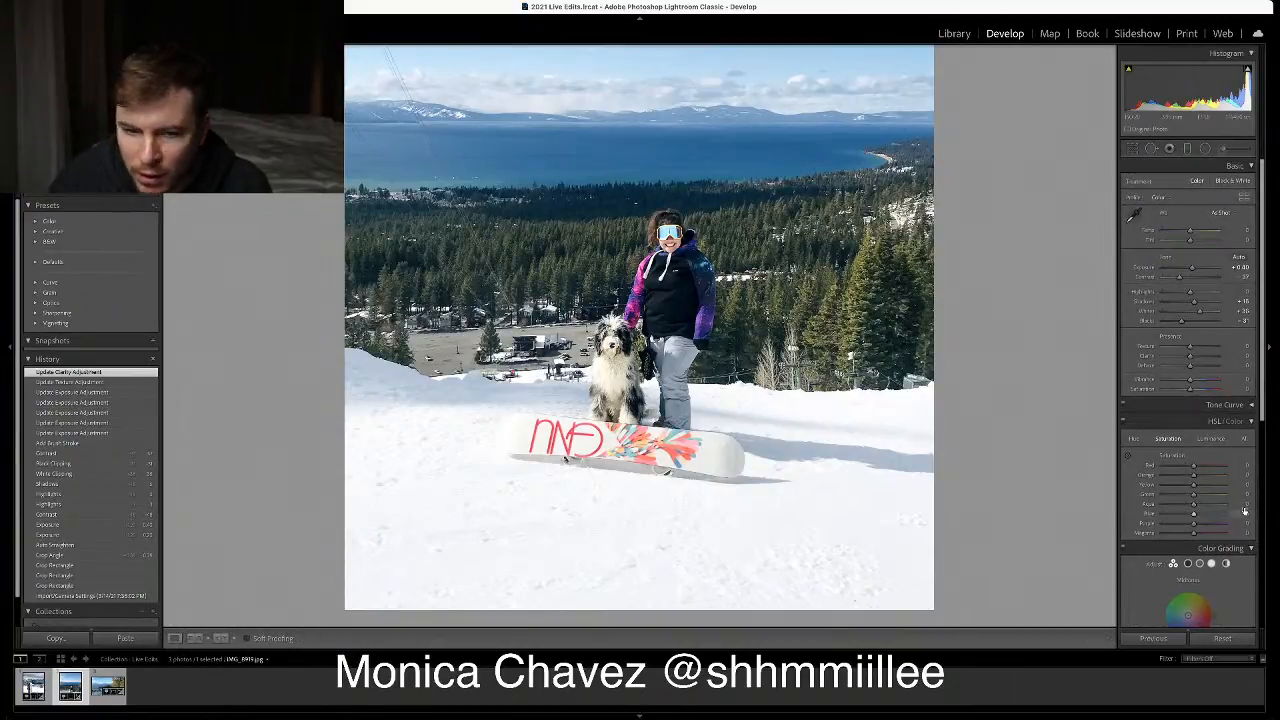
Set the whole photo's Texture to about -12, Clarity to about +3 and Vibrance to about +15, resetting Dehaze to 0 after trying it
{"action": "left_click", "coordinate": [816, 298]}
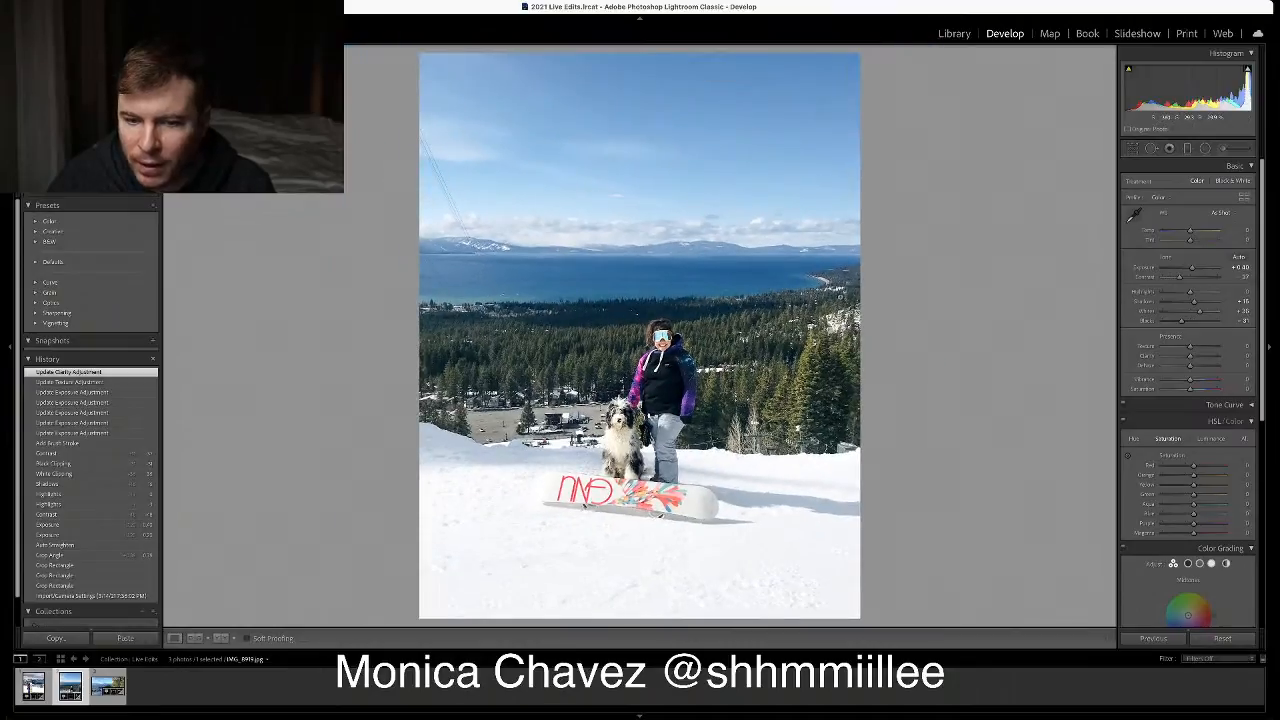
{"action": "mouse_move", "coordinate": [1189, 346]}
{"action": "left_mouse_down"}
{"action": "mouse_move", "coordinate": [1217, 349]}
{"action": "mouse_move", "coordinate": [1187, 357]}
{"action": "mouse_move", "coordinate": [1220, 357]}
{"action": "mouse_move", "coordinate": [1185, 360]}
{"action": "mouse_move", "coordinate": [1222, 359]}
{"action": "mouse_move", "coordinate": [1172, 361]}
{"action": "mouse_move", "coordinate": [1191, 359]}
{"action": "left_mouse_up"}
{"action": "double_click", "coordinate": [1180, 360]}
{"action": "double_click", "coordinate": [1172, 361]}
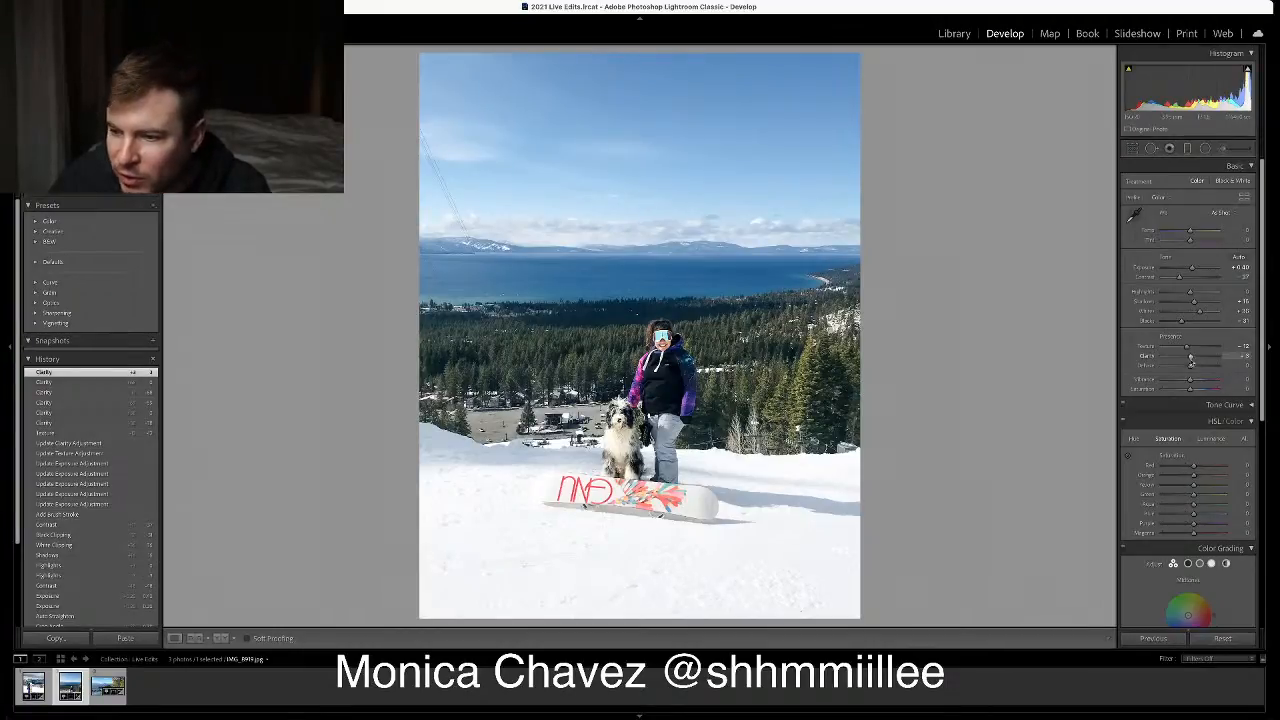
{"action": "mouse_move", "coordinate": [1202, 369]}
{"action": "left_mouse_down"}
{"action": "mouse_move", "coordinate": [1222, 372]}
{"action": "mouse_move", "coordinate": [1198, 370]}
{"action": "mouse_move", "coordinate": [1212, 369]}
{"action": "mouse_move", "coordinate": [1193, 385]}
{"action": "left_mouse_up"}
{"action": "double_click", "coordinate": [1203, 369]}
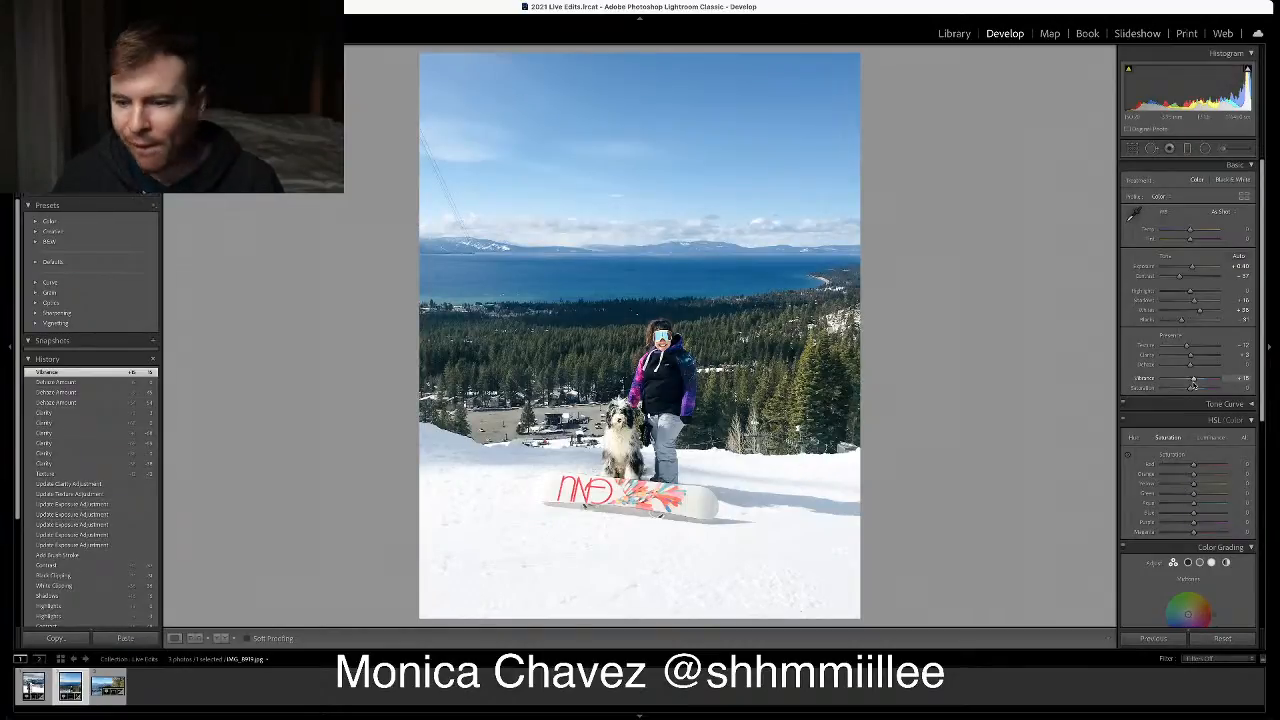
Add a graduated filter from the top of the sky down to the treeline, with lower Exposure, higher Contrast and Saturation about -33
{"action": "left_click", "coordinate": [1187, 148]}
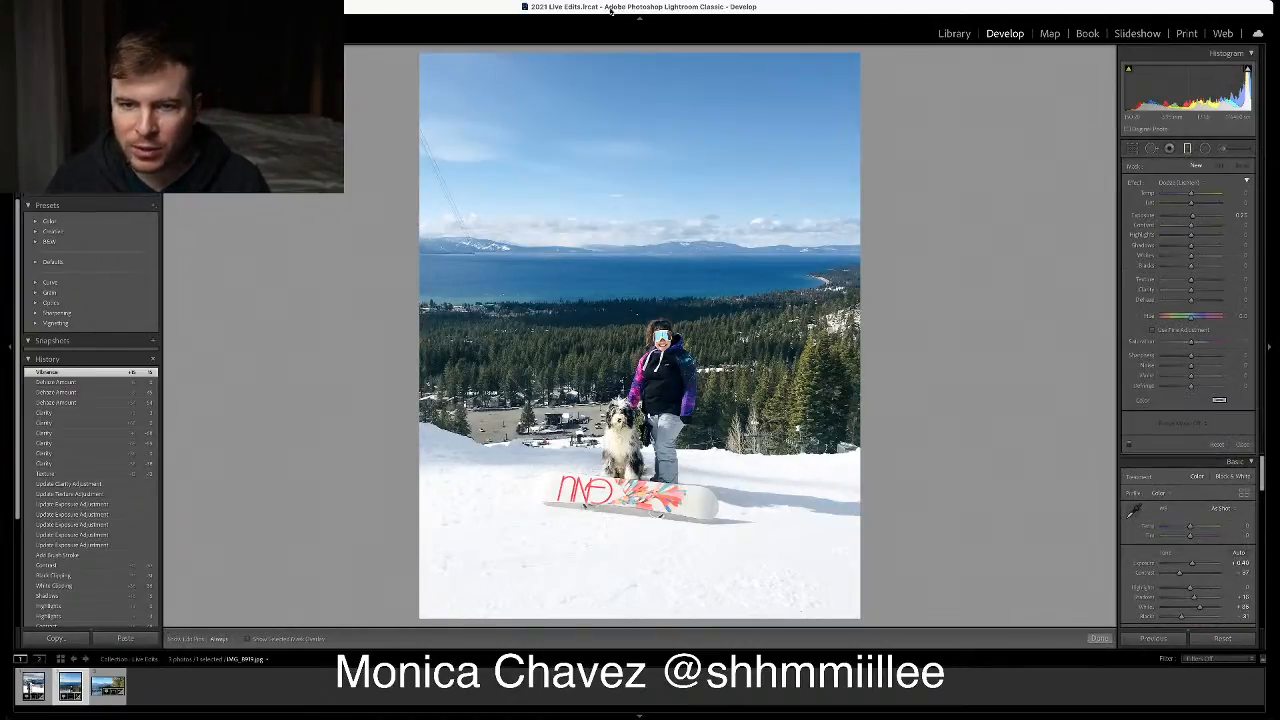
{"action": "left_click_drag", "start_coordinate": [633, 48], "coordinate": [633, 320]}
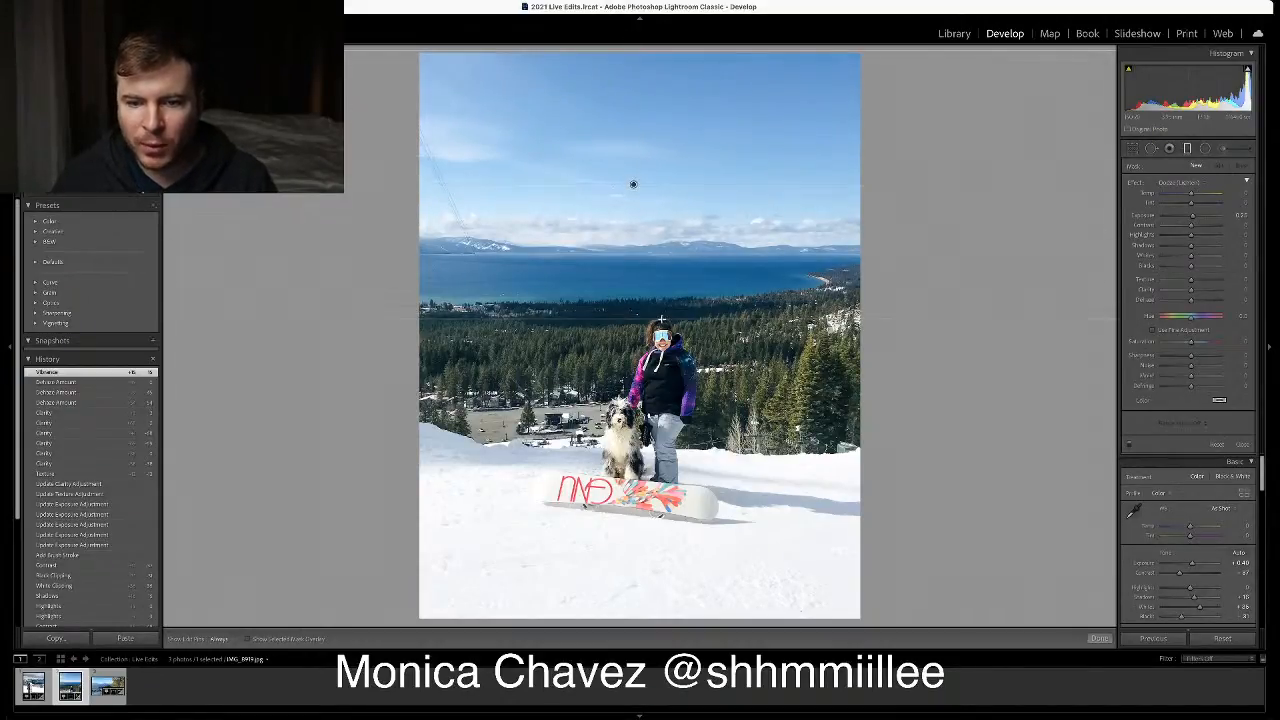
{"action": "mouse_move", "coordinate": [1191, 220]}
{"action": "left_mouse_down"}
{"action": "mouse_move", "coordinate": [1179, 221]}
{"action": "mouse_move", "coordinate": [1204, 230]}
{"action": "left_mouse_up"}
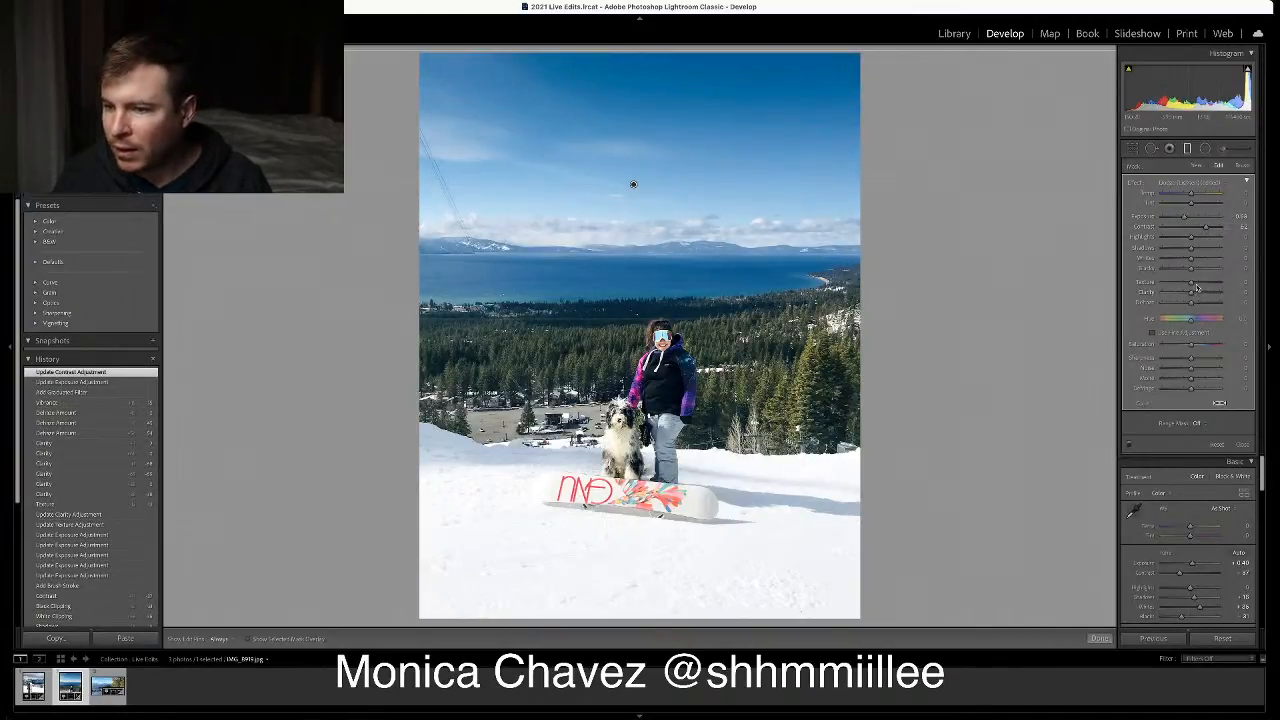
{"action": "mouse_move", "coordinate": [1192, 345]}
{"action": "left_mouse_down"}
{"action": "mouse_move", "coordinate": [1176, 346]}
{"action": "mouse_move", "coordinate": [1203, 346]}
{"action": "mouse_move", "coordinate": [1181, 346]}
{"action": "left_mouse_up"}
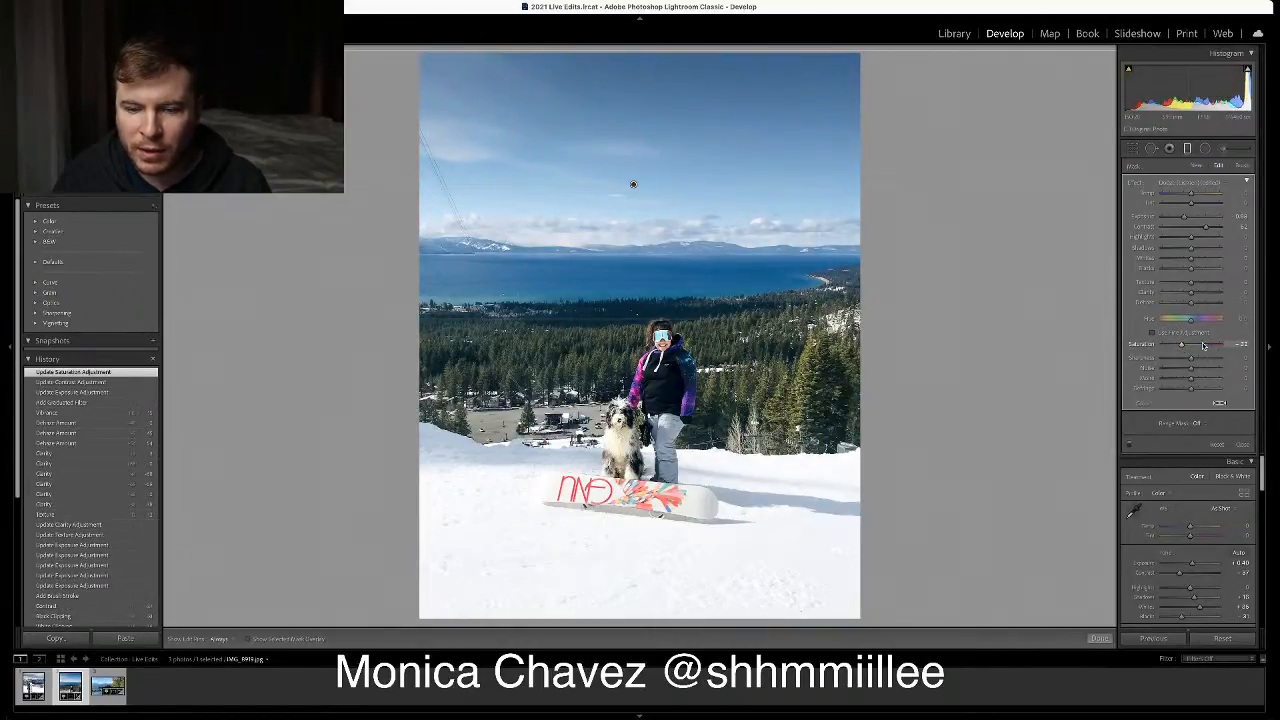
{"action": "left_click", "coordinate": [1244, 445]}
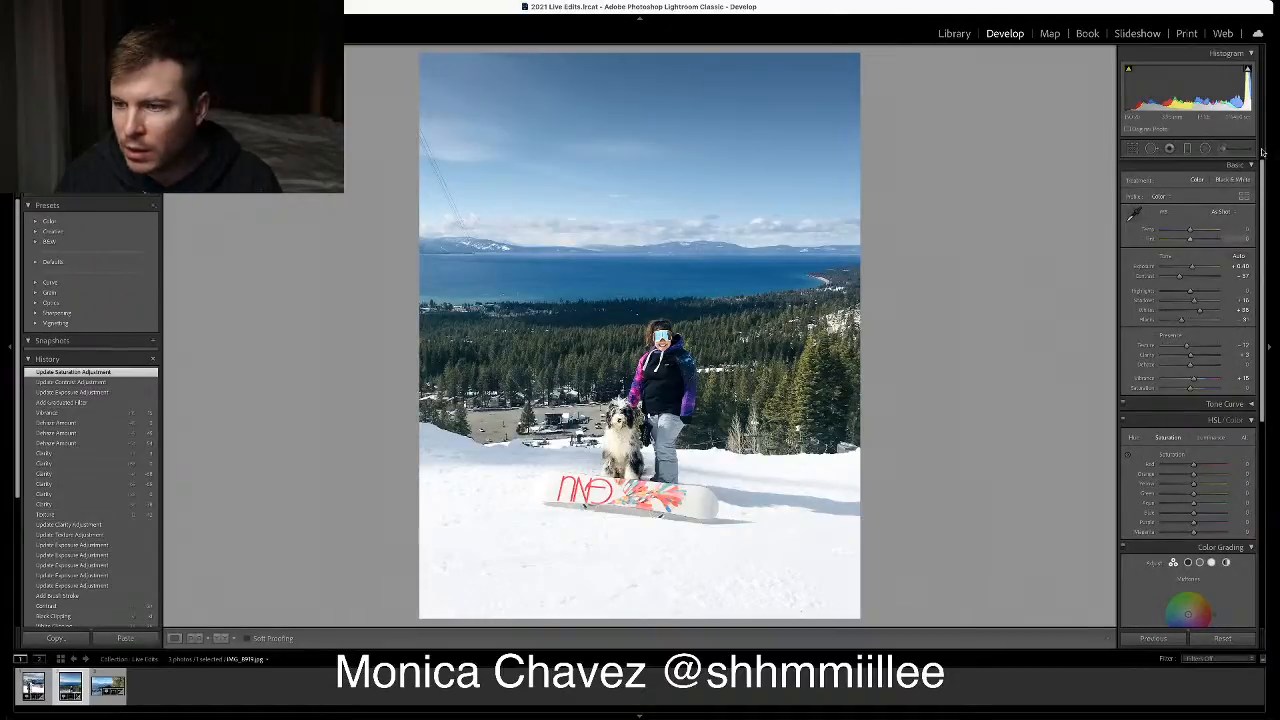
Brush a new adjustment over the snowboard and raise its Saturation to about 37
{"action": "left_click", "coordinate": [1223, 148]}
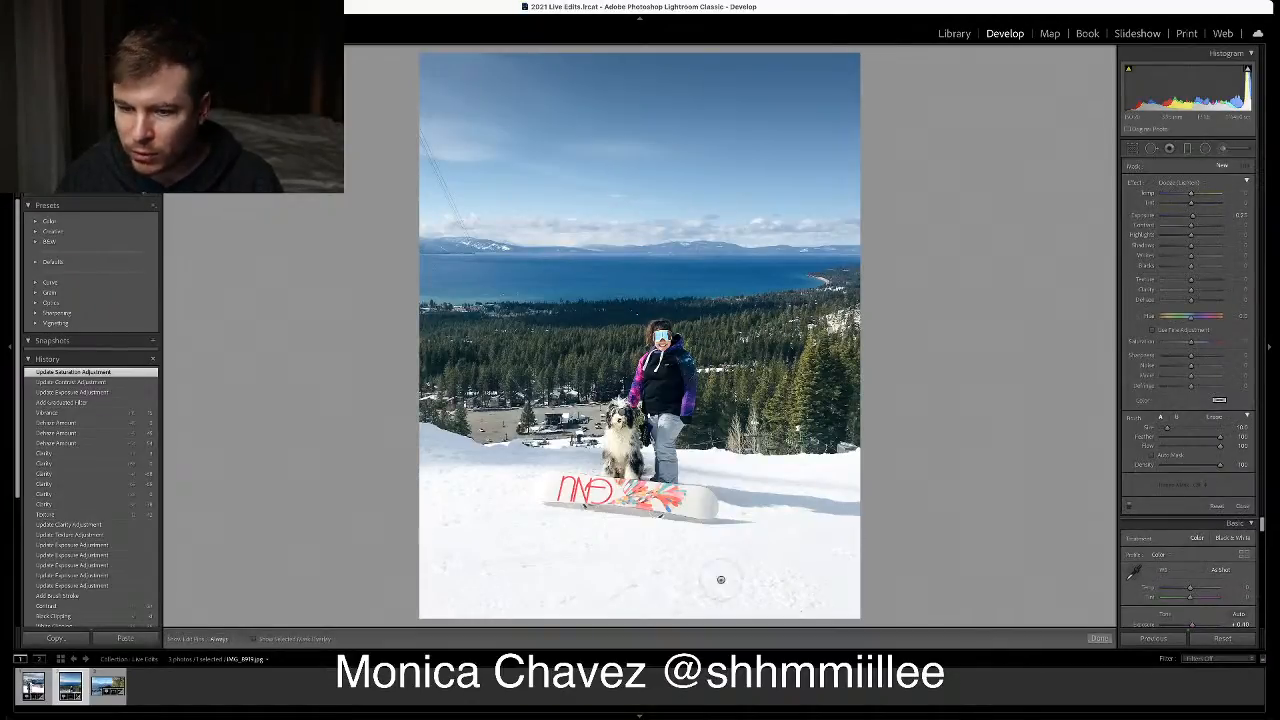
{"action": "key", "text": "h"}
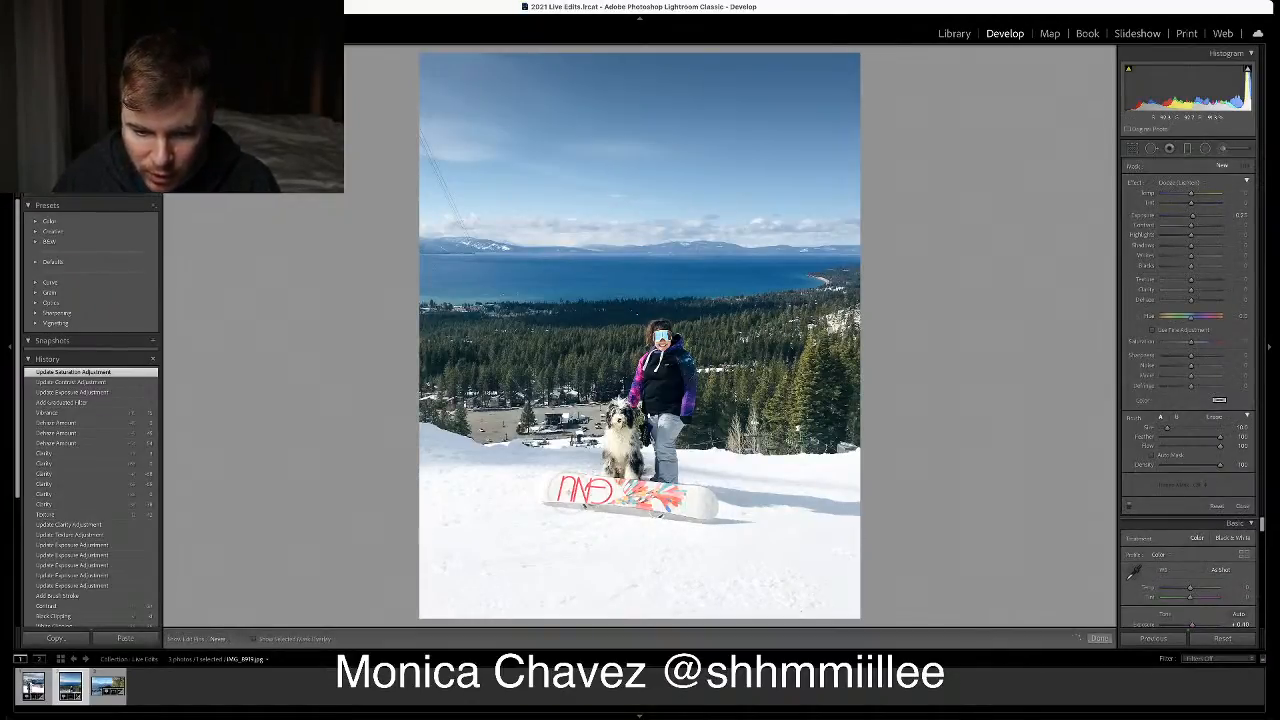
{"action": "left_click", "coordinate": [698, 505]}
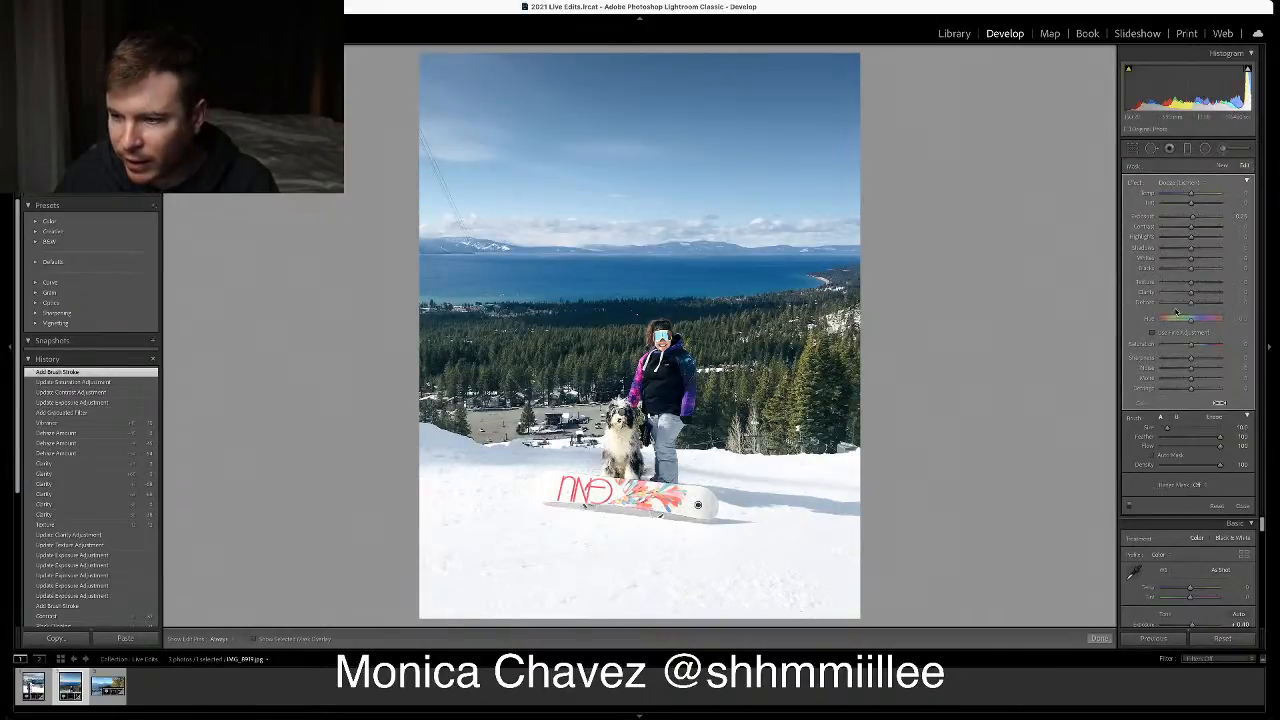
{"action": "left_click_drag", "start_coordinate": [1191, 345], "coordinate": [1202, 346]}
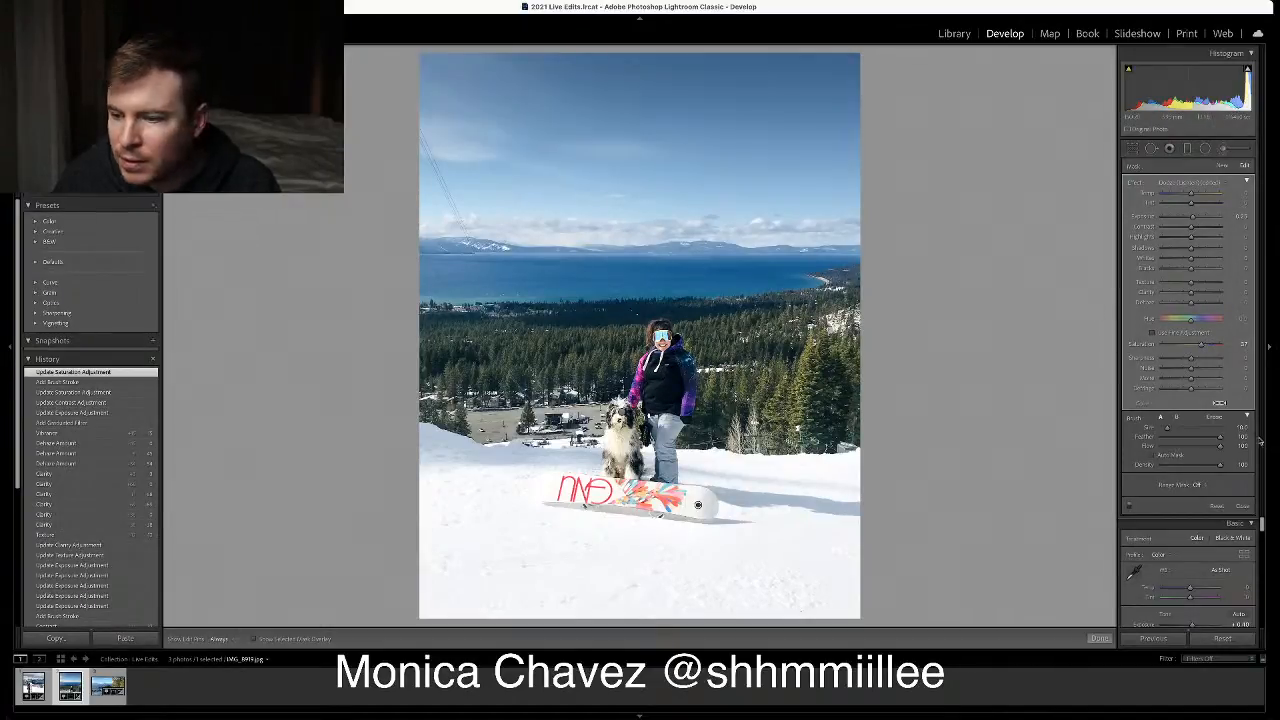
Brush another adjustment over the snowboarder and set its Contrast to about -7 after trying stronger values
{"action": "left_click", "coordinate": [1222, 165]}
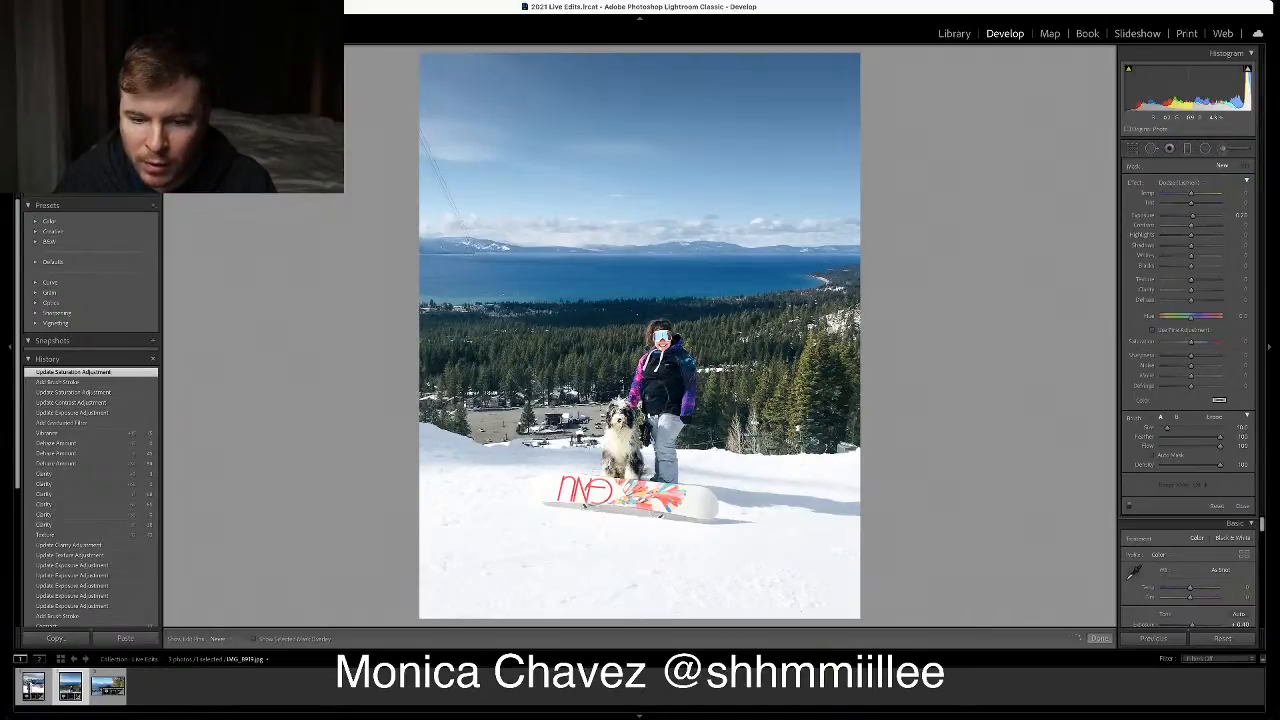
{"action": "left_click_drag", "start_coordinate": [642, 452], "coordinate": [667, 342]}
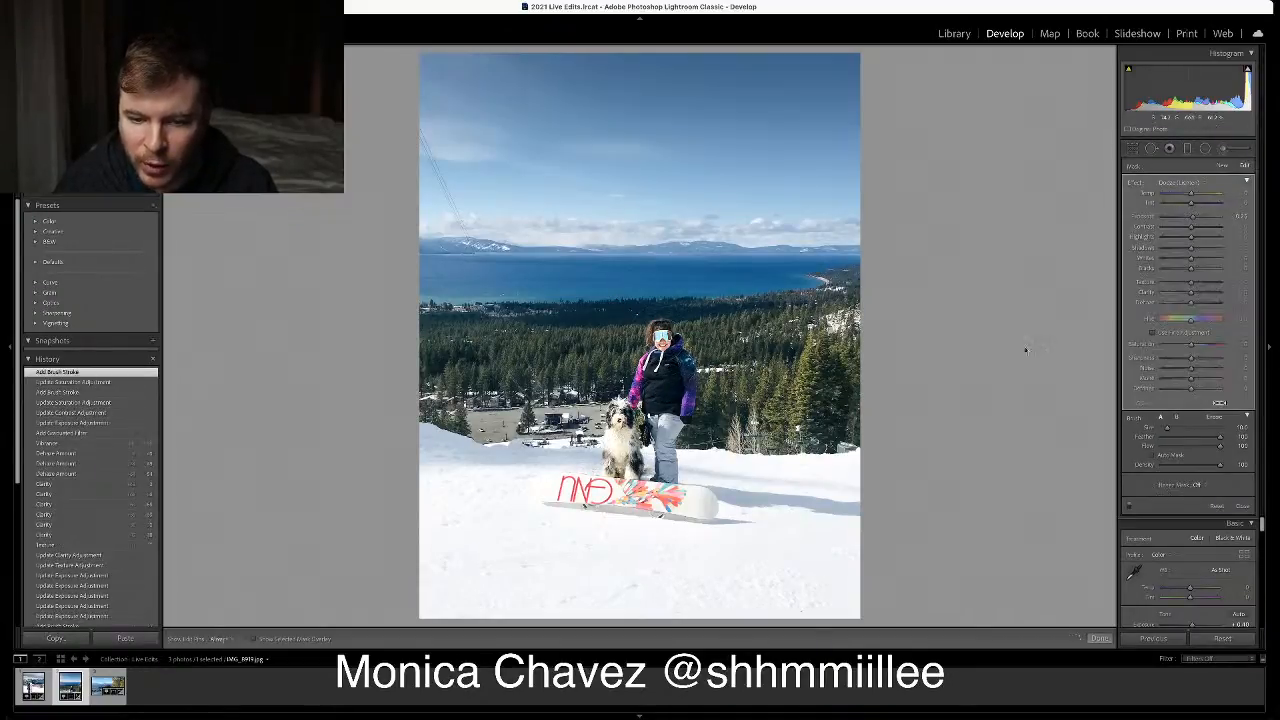
{"action": "mouse_move", "coordinate": [1191, 227]}
{"action": "left_mouse_down"}
{"action": "mouse_move", "coordinate": [1173, 229]}
{"action": "mouse_move", "coordinate": [1207, 230]}
{"action": "left_mouse_up"}
{"action": "left_click_drag", "start_coordinate": [1178, 230], "coordinate": [1189, 230]}
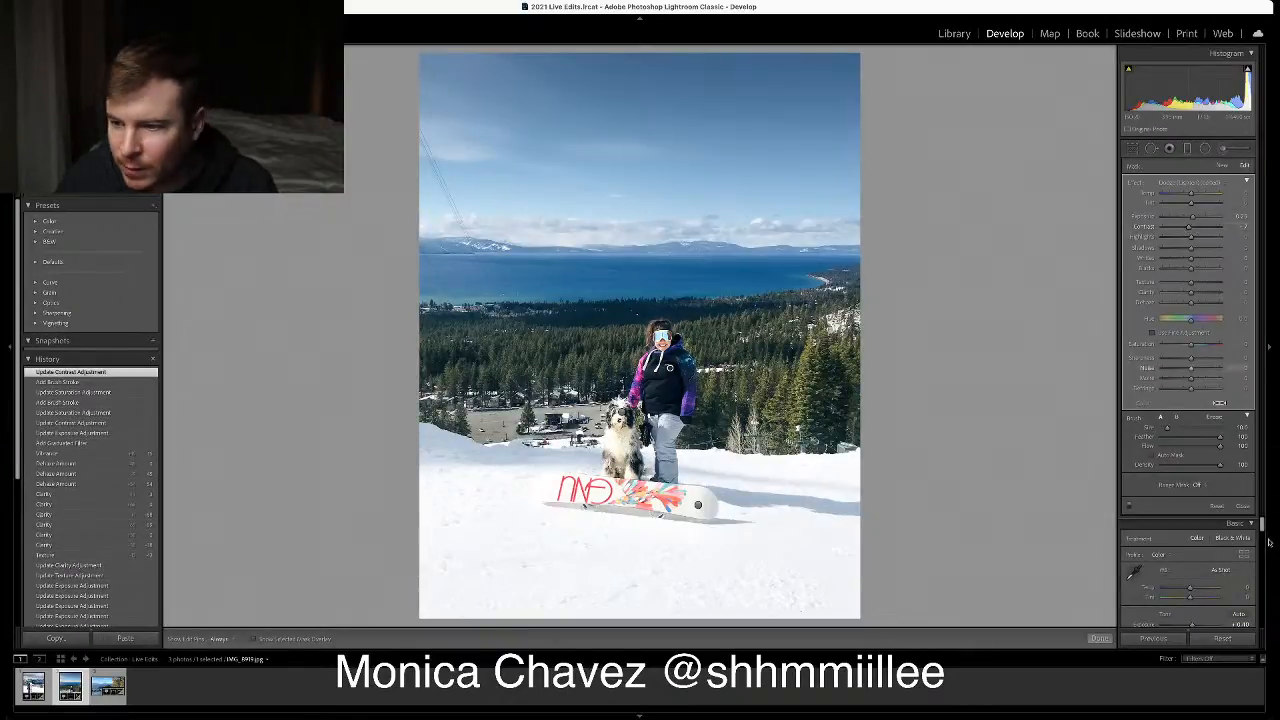
{"action": "left_click", "coordinate": [1243, 505]}
Add film grain to the photo with Amount about 20 and Size about 47, after trying stronger values up close
{"action": "scroll", "coordinate": [1172, 462], "scroll_direction": "up", "scroll_amount": 2}
{"action": "scroll", "coordinate": [1171, 462], "scroll_direction": "down", "scroll_amount": 6}
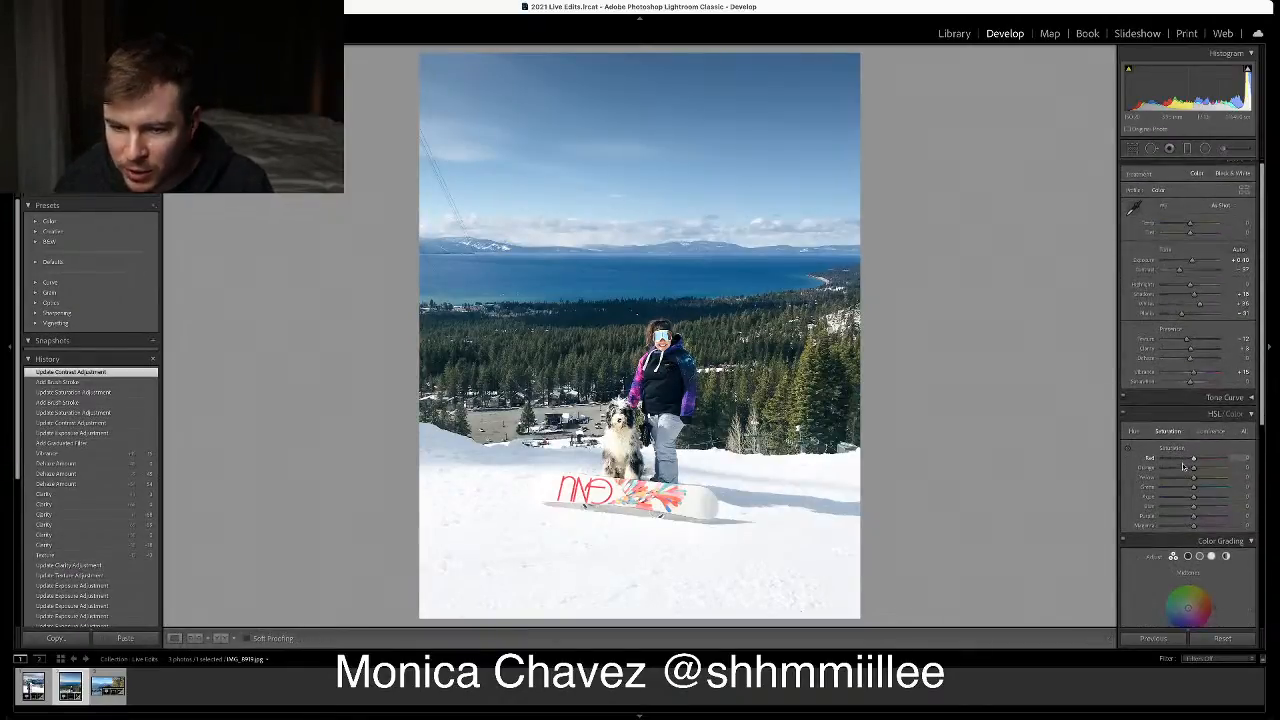
{"action": "scroll", "coordinate": [1183, 466], "scroll_direction": "down", "scroll_amount": 1}
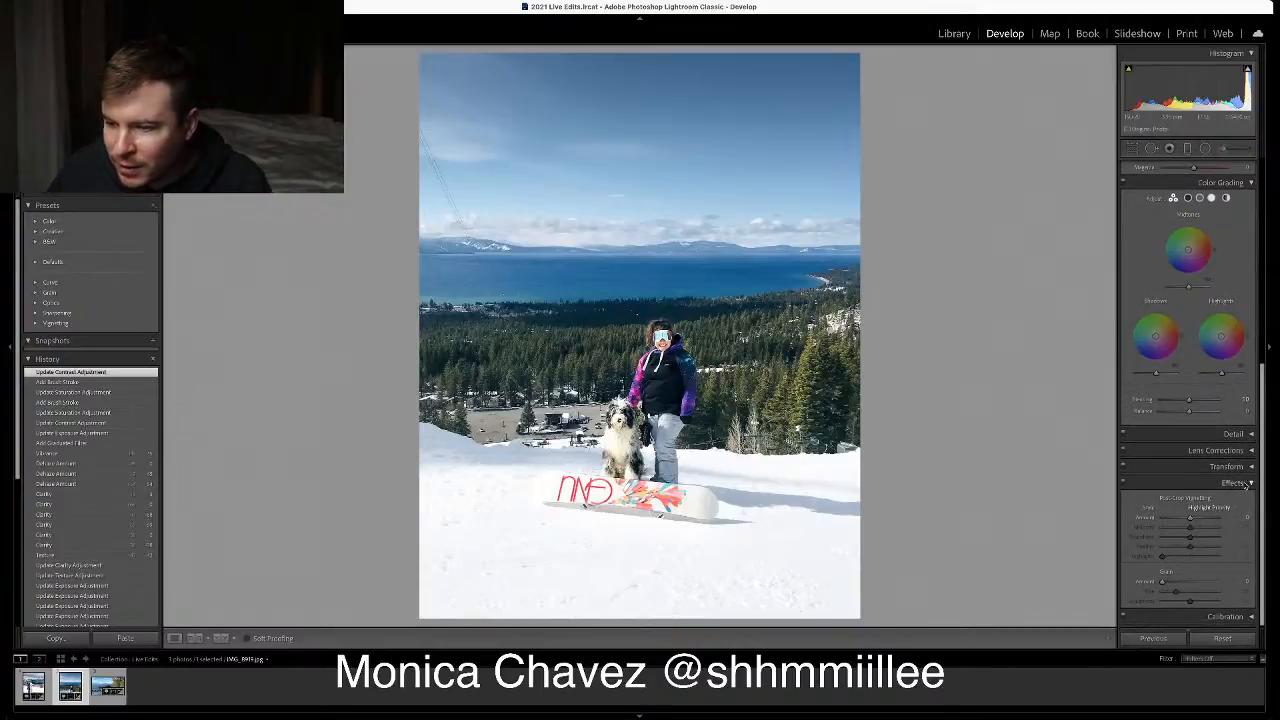
{"action": "left_click_drag", "start_coordinate": [1163, 584], "coordinate": [1182, 584]}
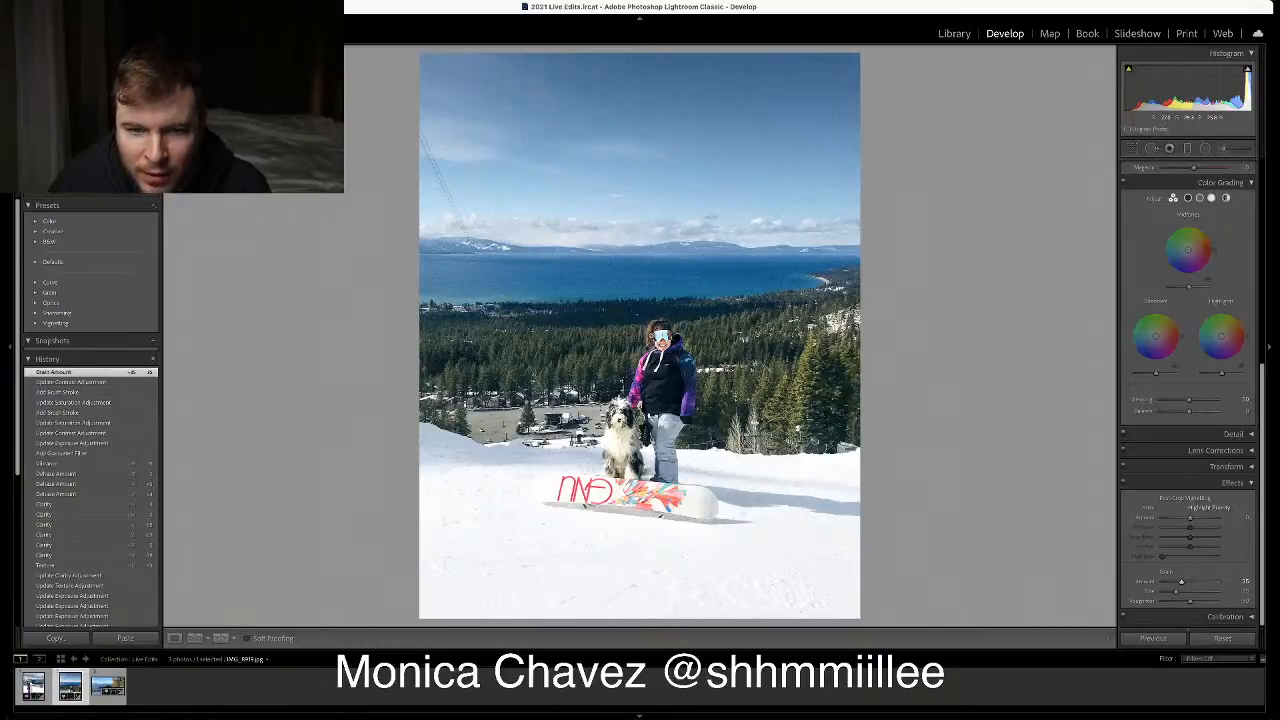
{"action": "left_click", "coordinate": [655, 337]}
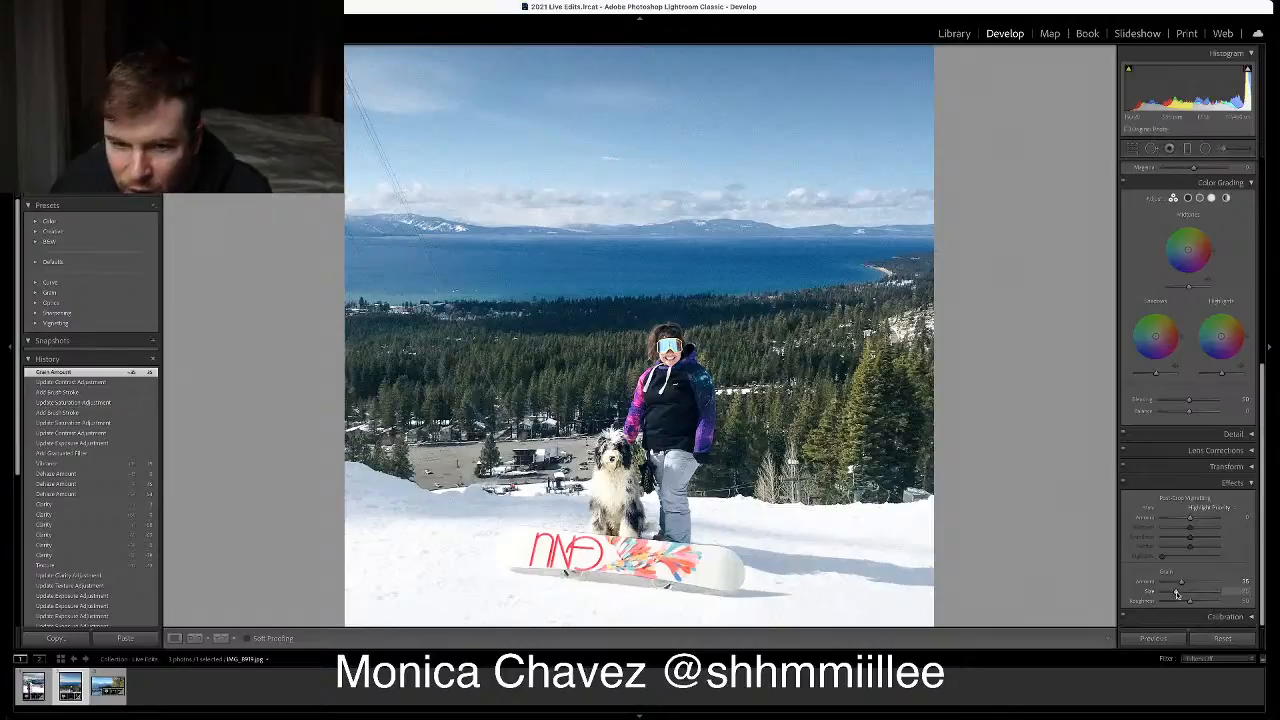
{"action": "left_click_drag", "start_coordinate": [1176, 594], "coordinate": [1214, 594]}
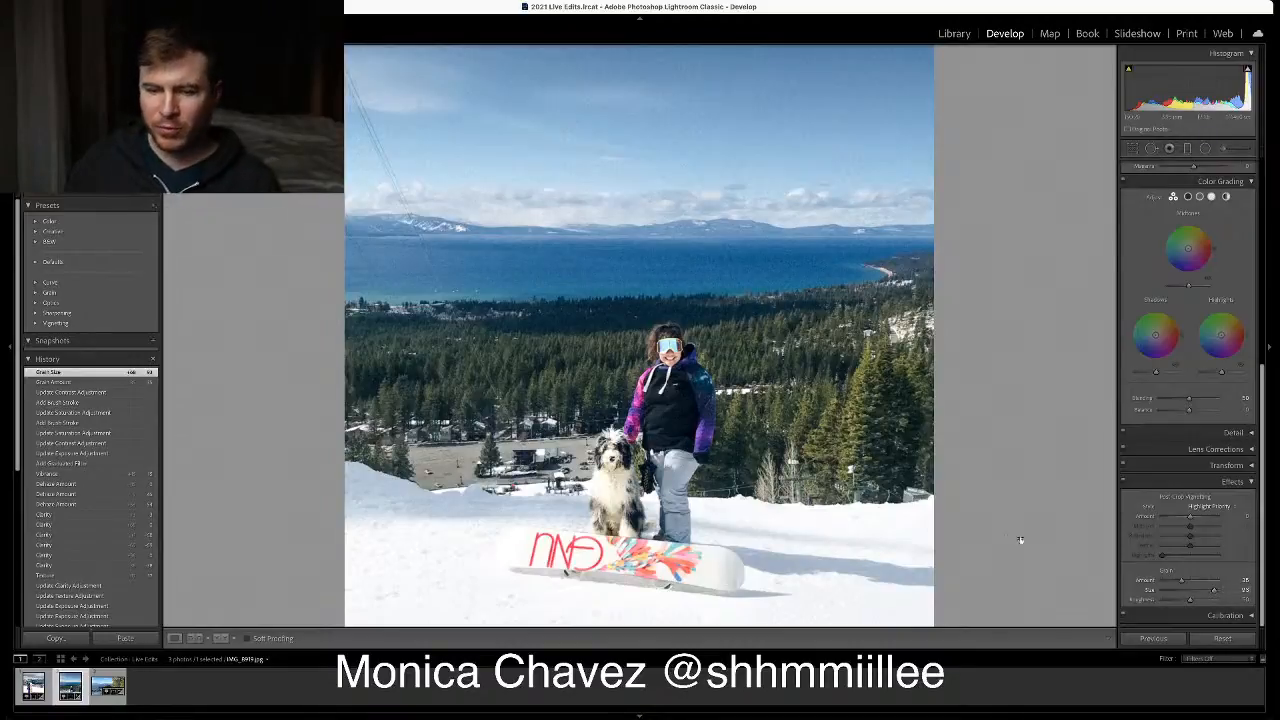
{"action": "left_click_drag", "start_coordinate": [1214, 592], "coordinate": [1176, 584]}
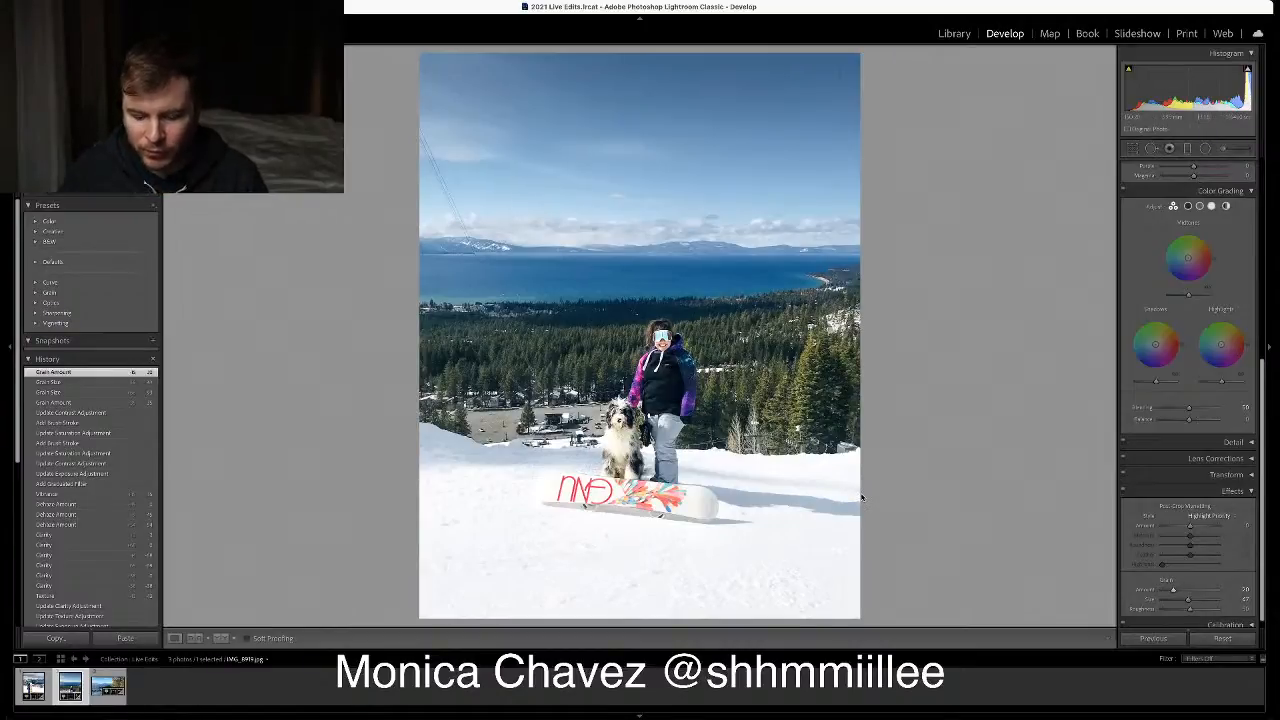
Compare the dog photo before and after the local adjustments and grain
{"action": "key", "text": "backslash"}
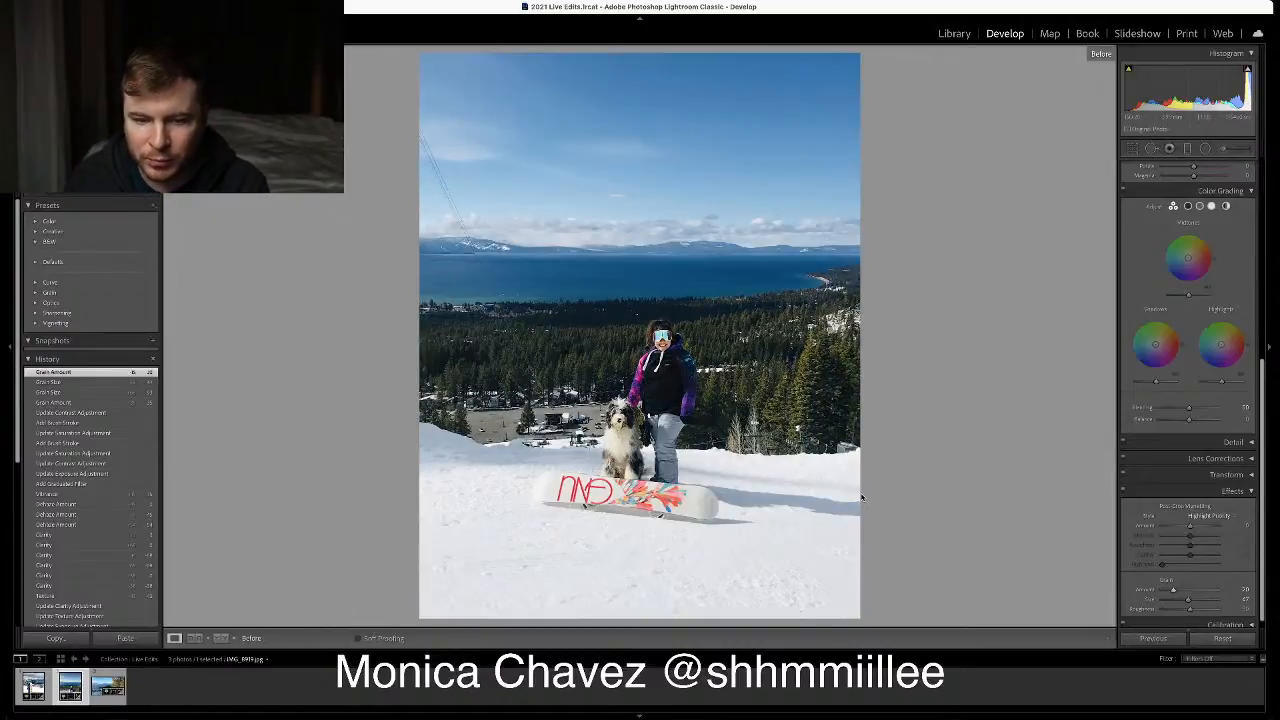
{"action": "key", "text": "backslash"}
{"action": "key", "text": "backslash"}
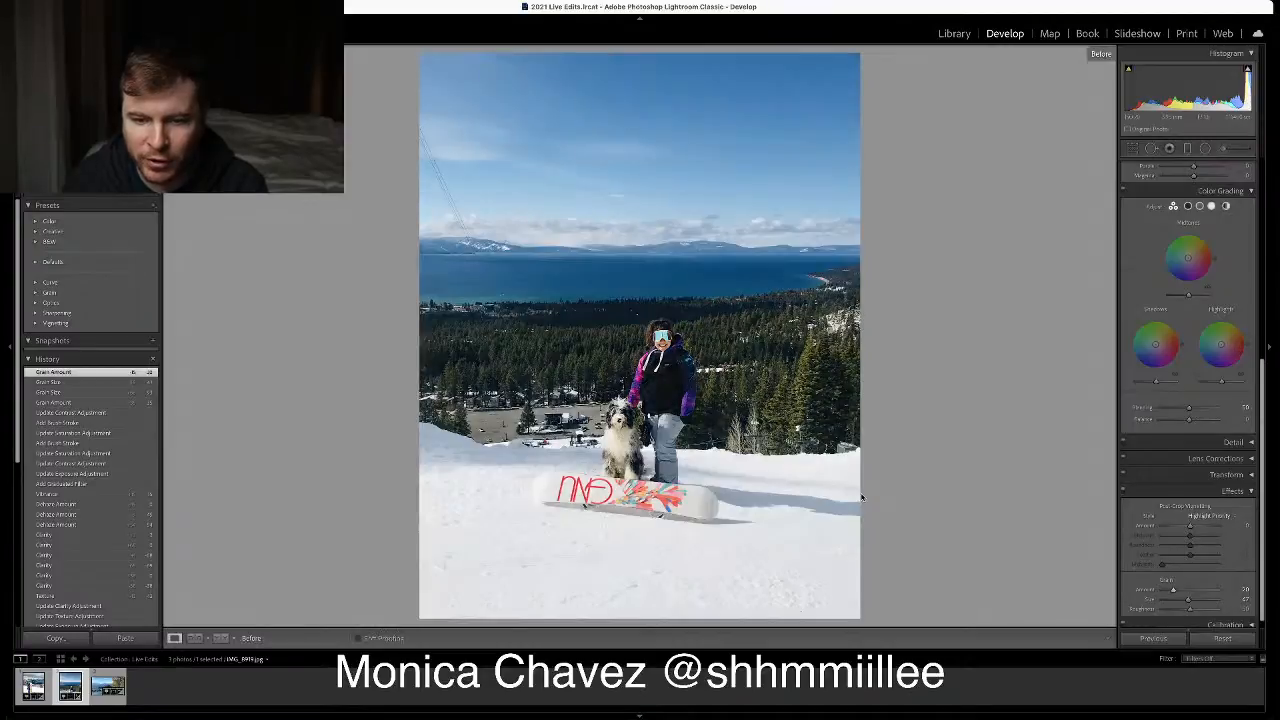
{"action": "key", "text": "backslash"}
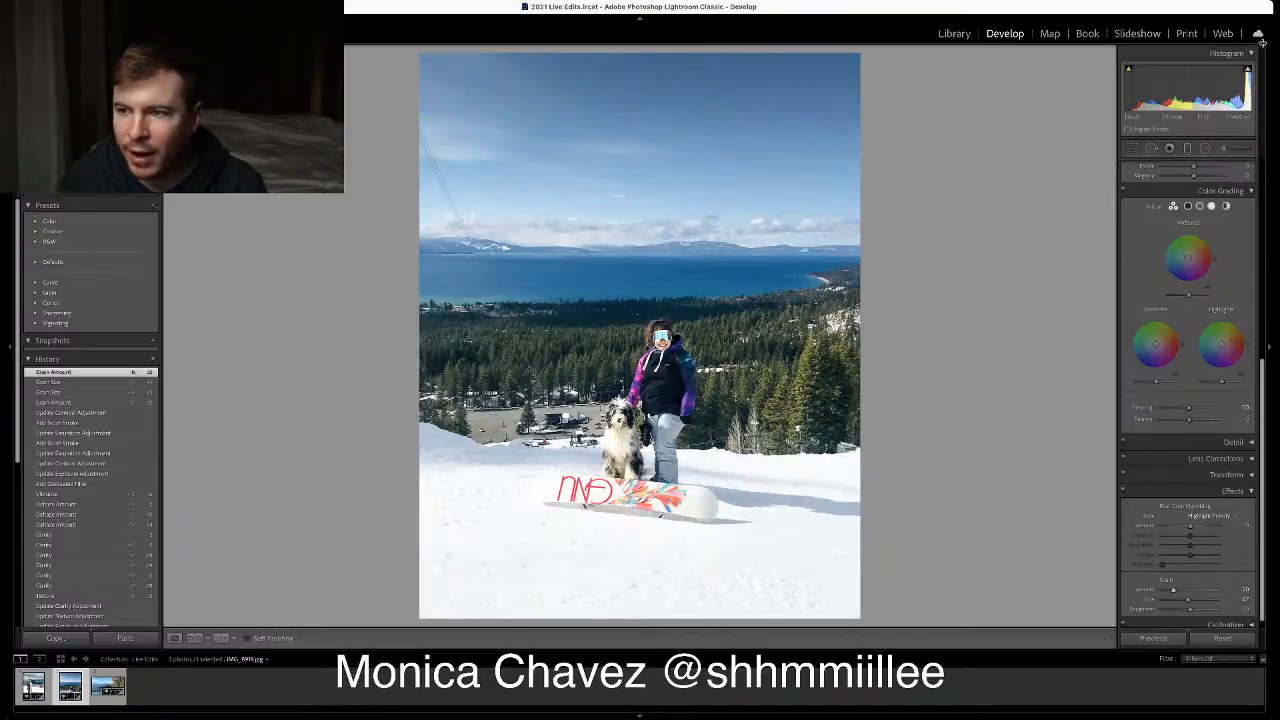
Preview the highlight clipping on the snow and lower Whites to about +11
{"action": "mouse_move", "coordinate": [1248, 70]}
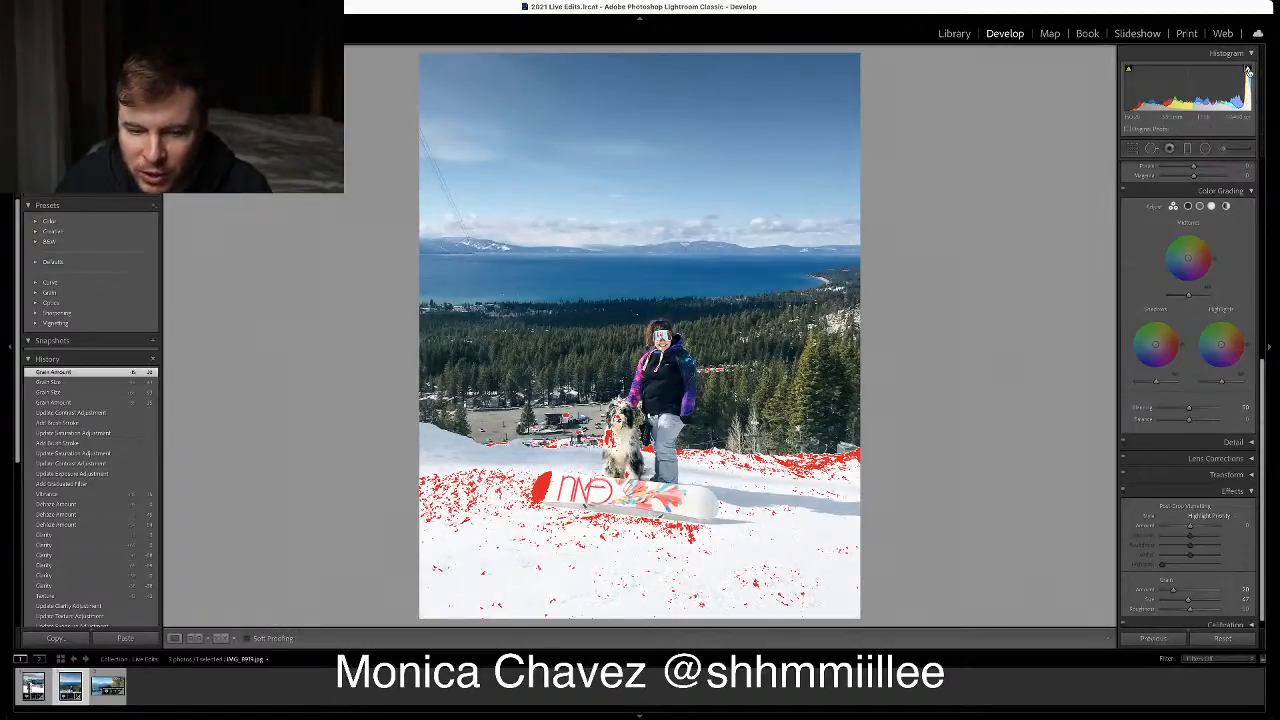
{"action": "scroll", "coordinate": [1212, 202], "scroll_direction": "up", "scroll_amount": 10}
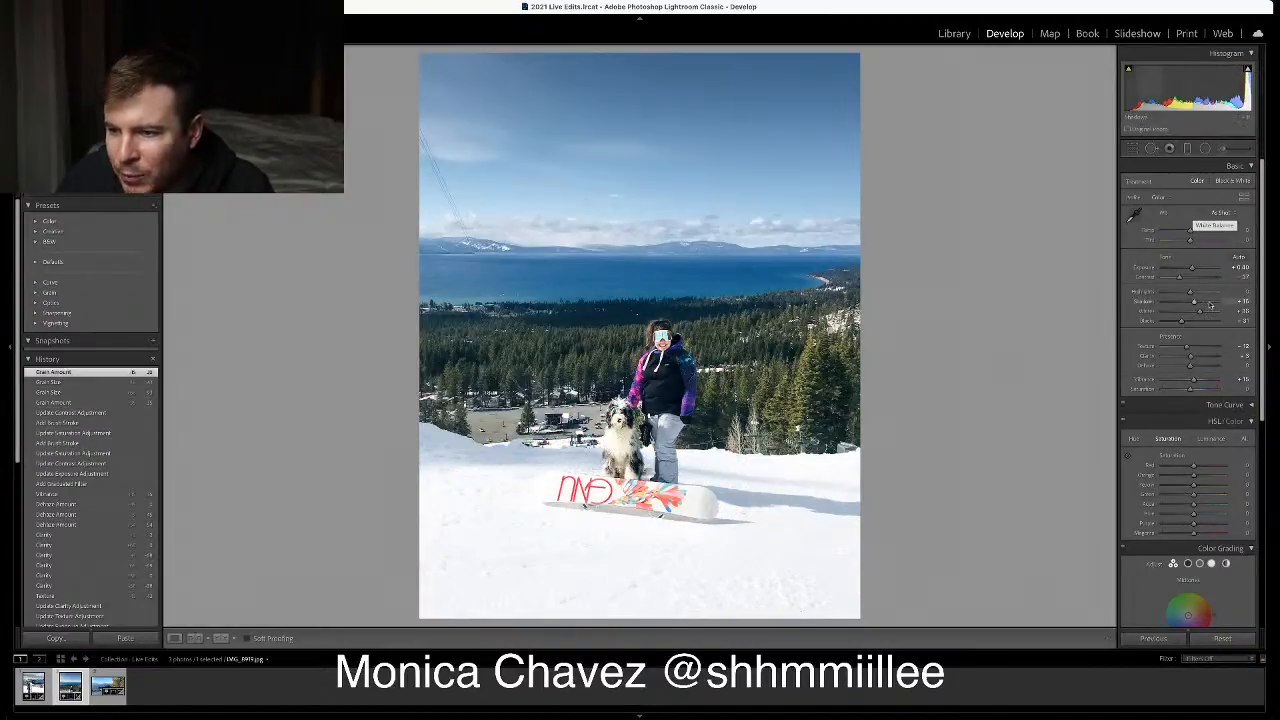
{"action": "left_click_drag", "start_coordinate": [1200, 313], "coordinate": [1191, 315]}
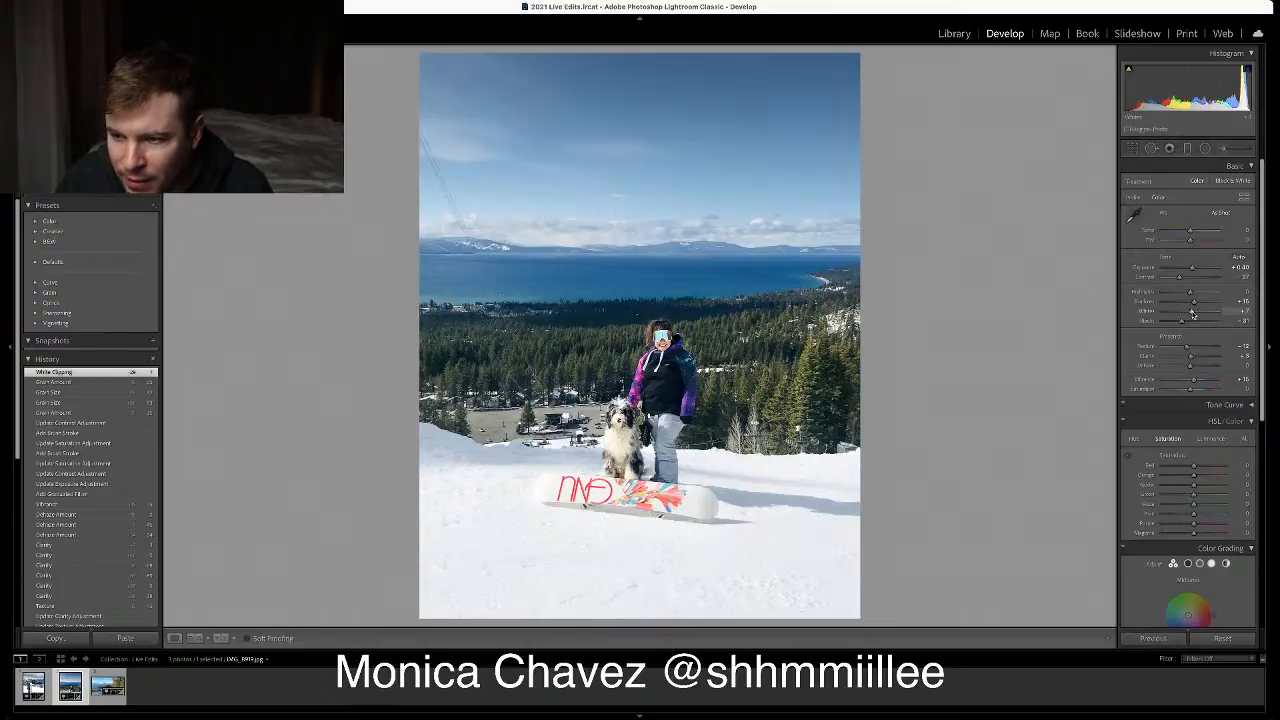
{"action": "left_click_drag", "start_coordinate": [1192, 313], "coordinate": [1193, 313]}
Compare the photo with its original again to judge the reduced Whites
{"action": "key", "text": "backslash"}
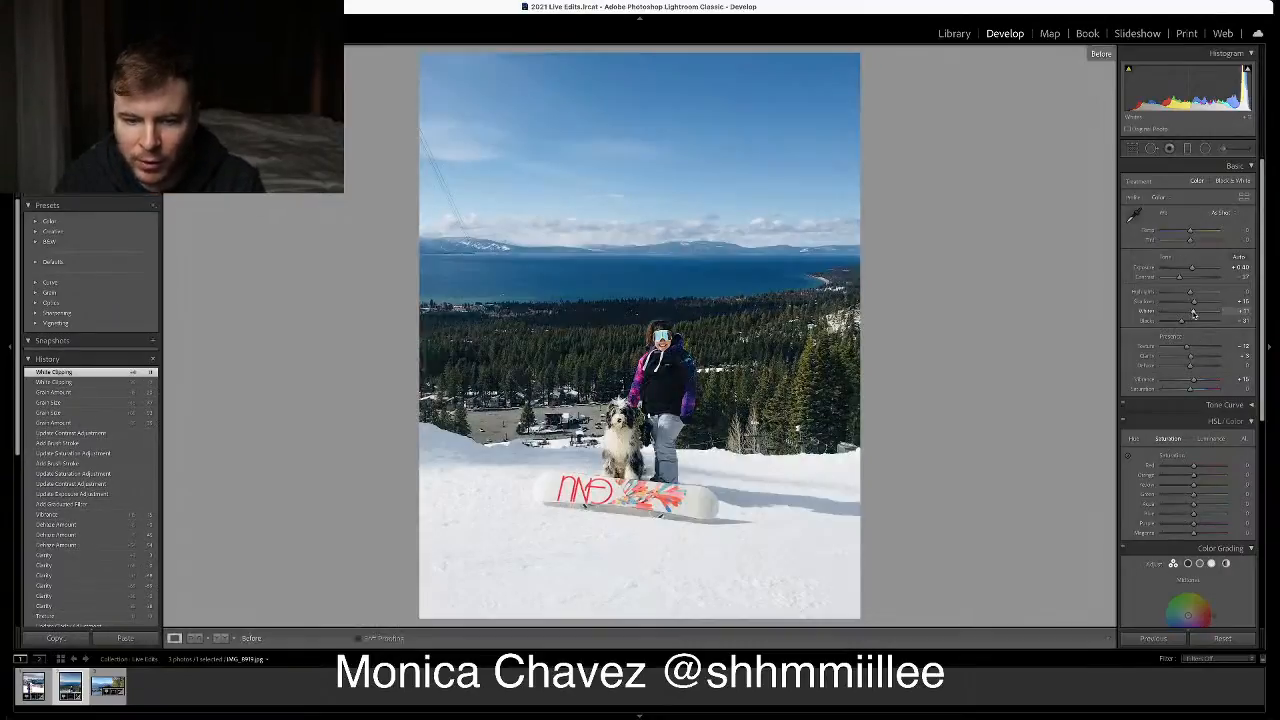
{"action": "key", "text": "backslash"}
{"action": "key", "text": "backslash"}
{"action": "key", "text": "backslash"}
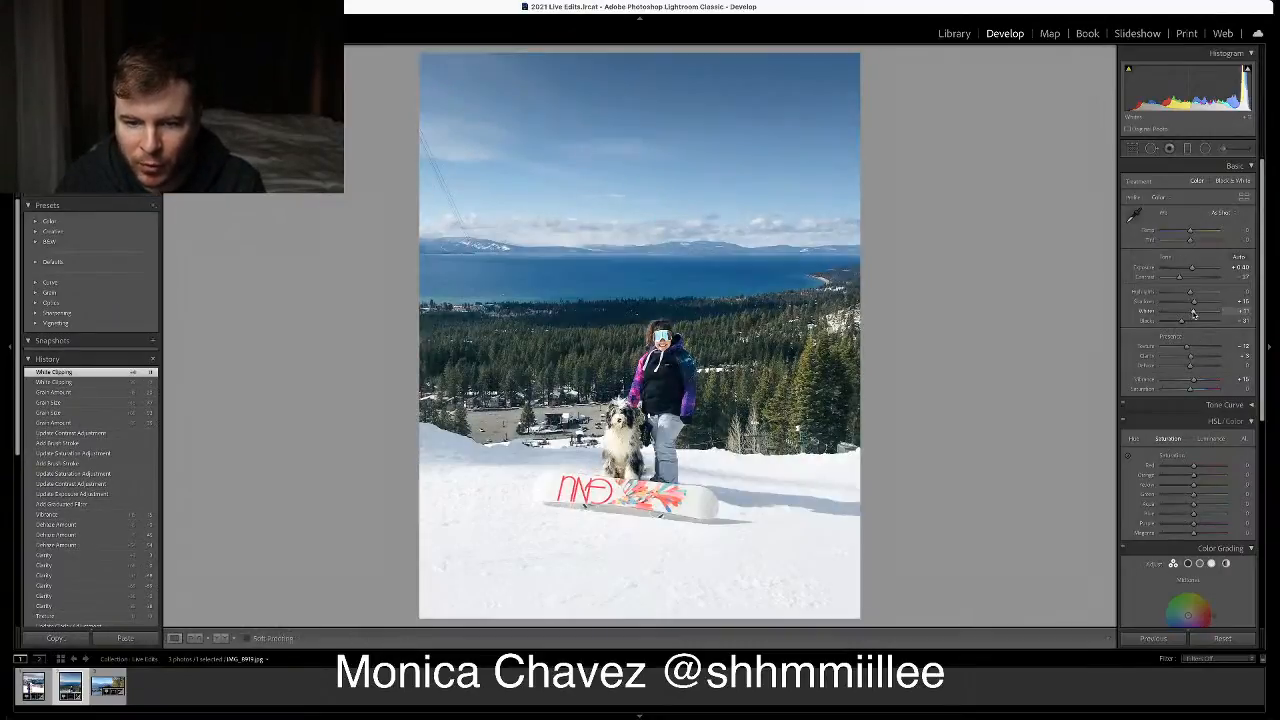
Review the finished dog photo by switching repeatedly between its original and edited versions
{"action": "key", "text": "backslash"}
{"action": "key", "text": "backslash"}
{"action": "key", "text": "backslash"}
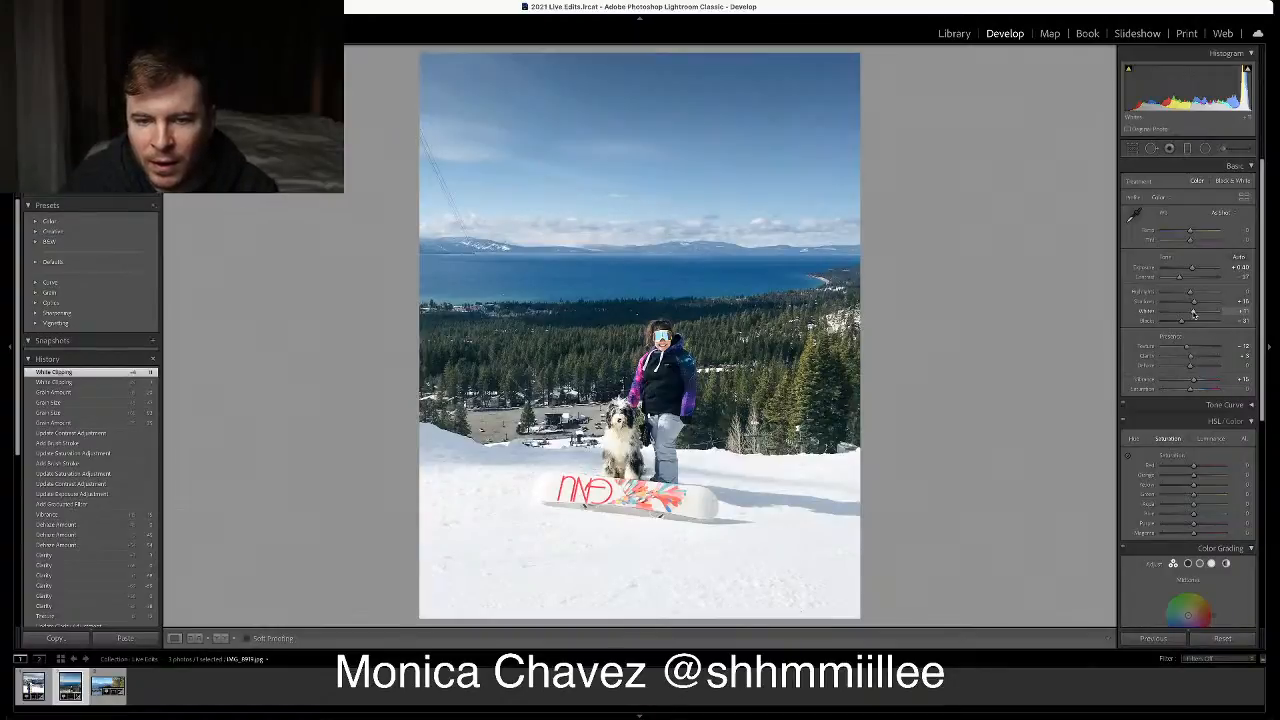
{"action": "key", "text": "backslash"}
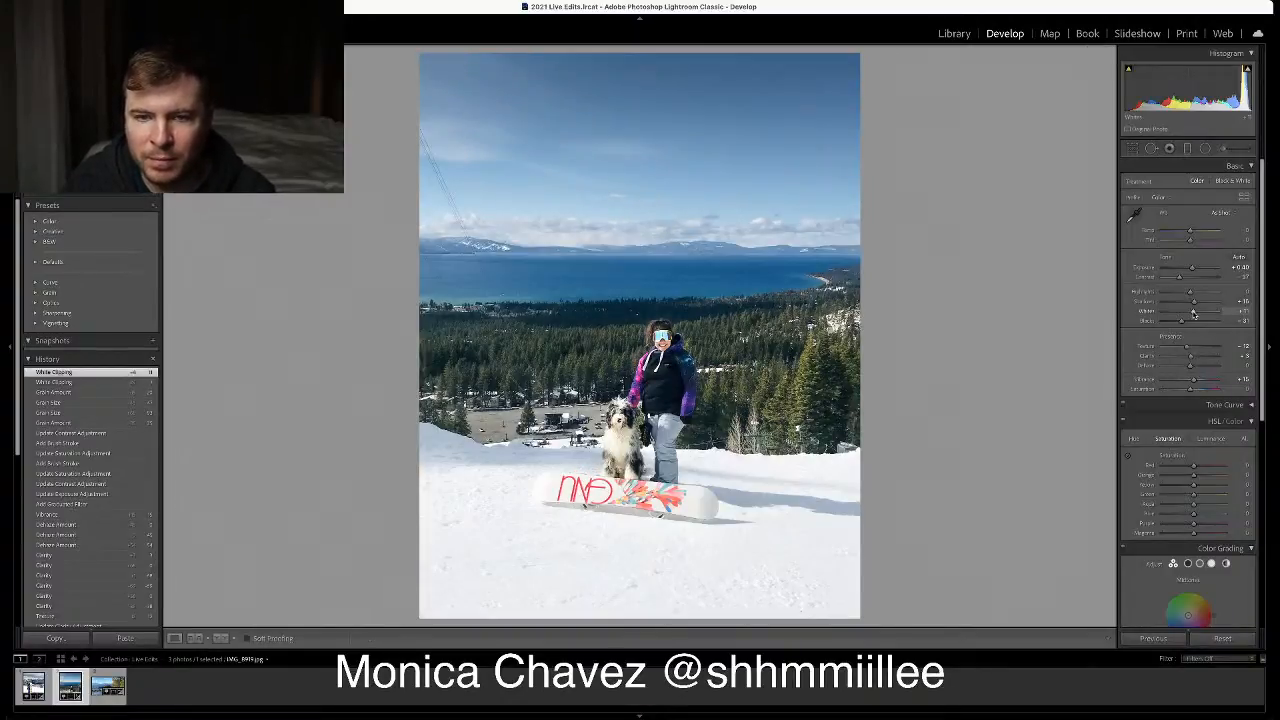
{"action": "key", "text": "backslash"}
{"action": "key", "text": "backslash"}
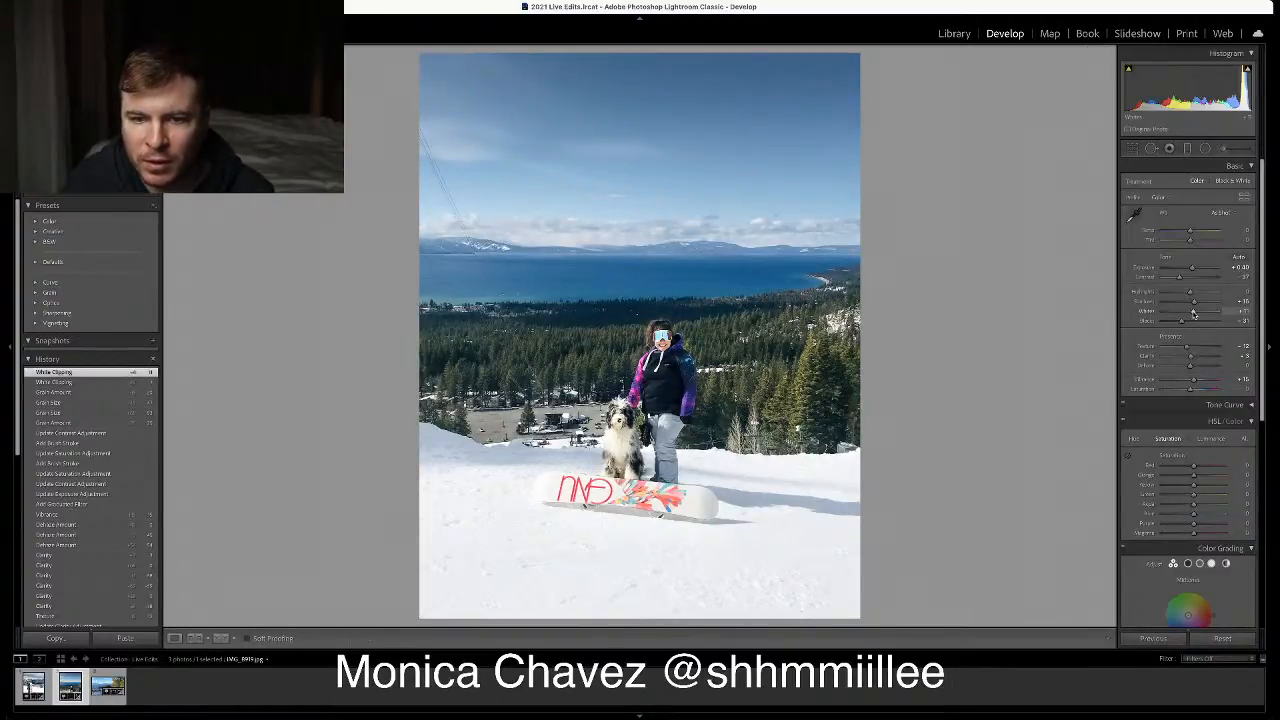
Set the Saturation of the sky's graduated filter to about -8 on the dog photo
{"action": "left_click", "coordinate": [1188, 149]}
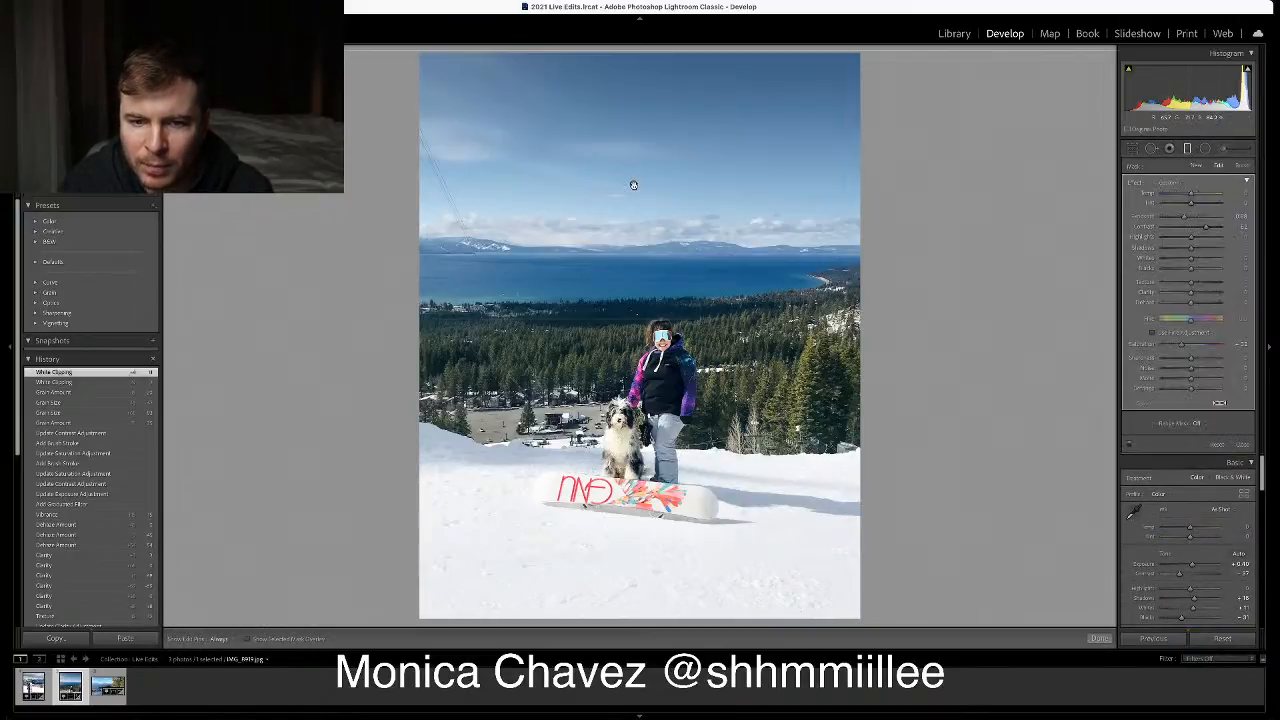
{"action": "left_click_drag", "start_coordinate": [1213, 344], "coordinate": [1189, 346]}
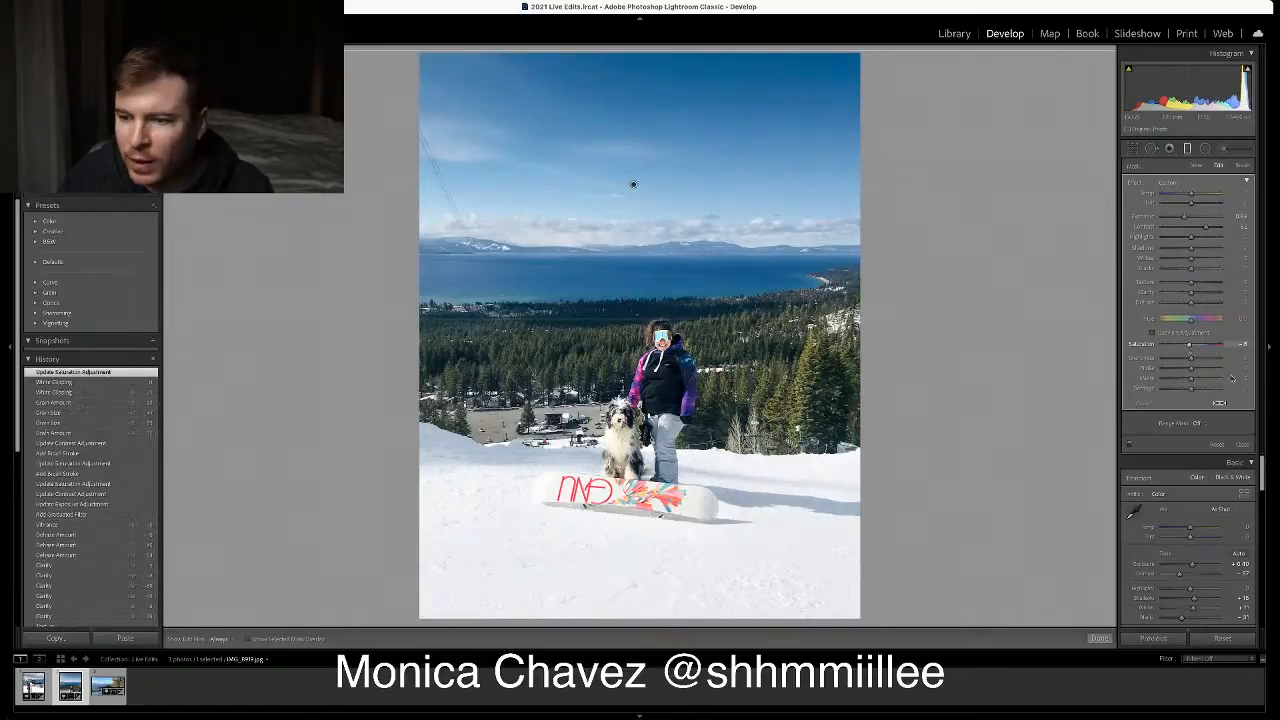
{"action": "left_click", "coordinate": [1243, 444]}
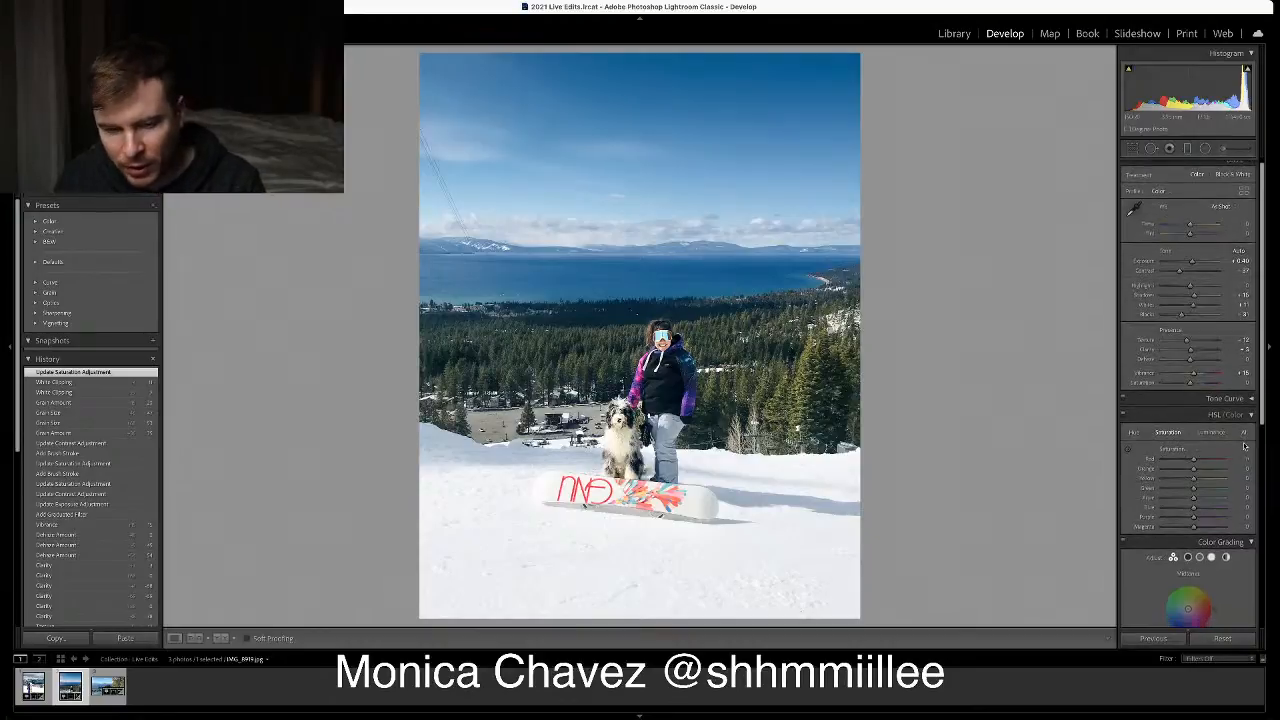
Go to the lake beach photo and reset its crop to the full original frame
{"action": "key", "text": "Right"}
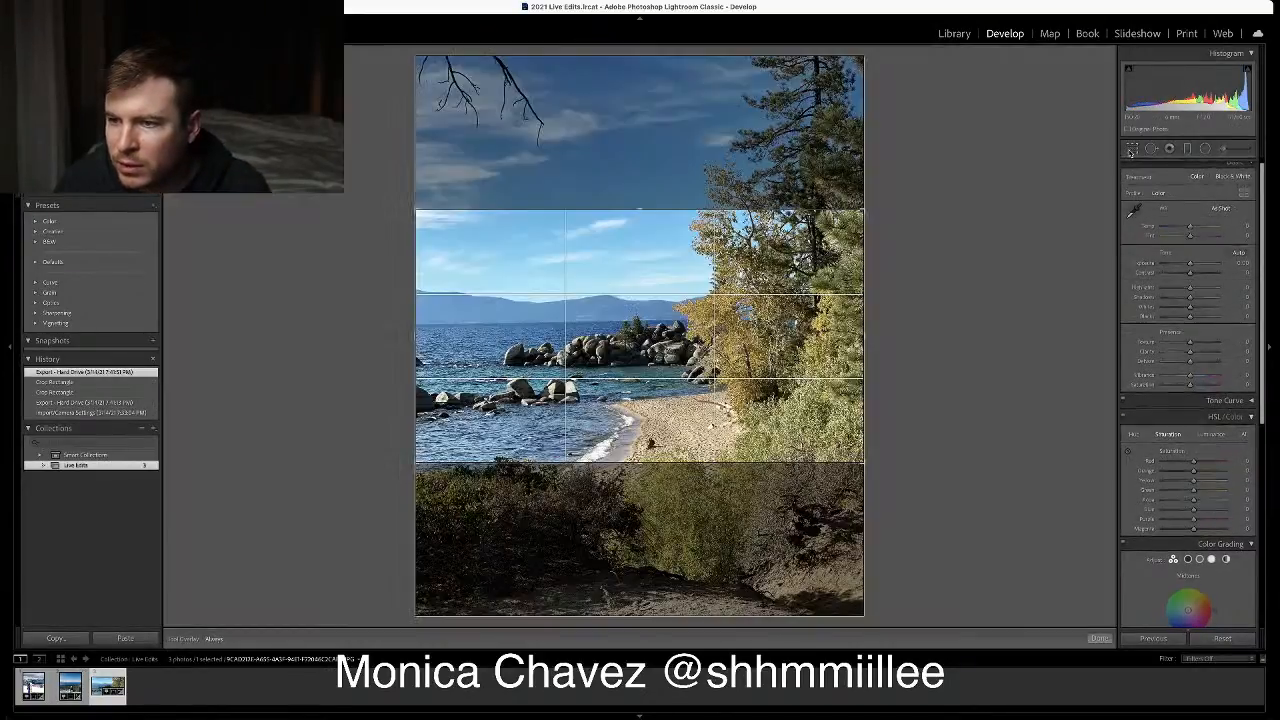
{"action": "left_click", "coordinate": [1131, 149]}
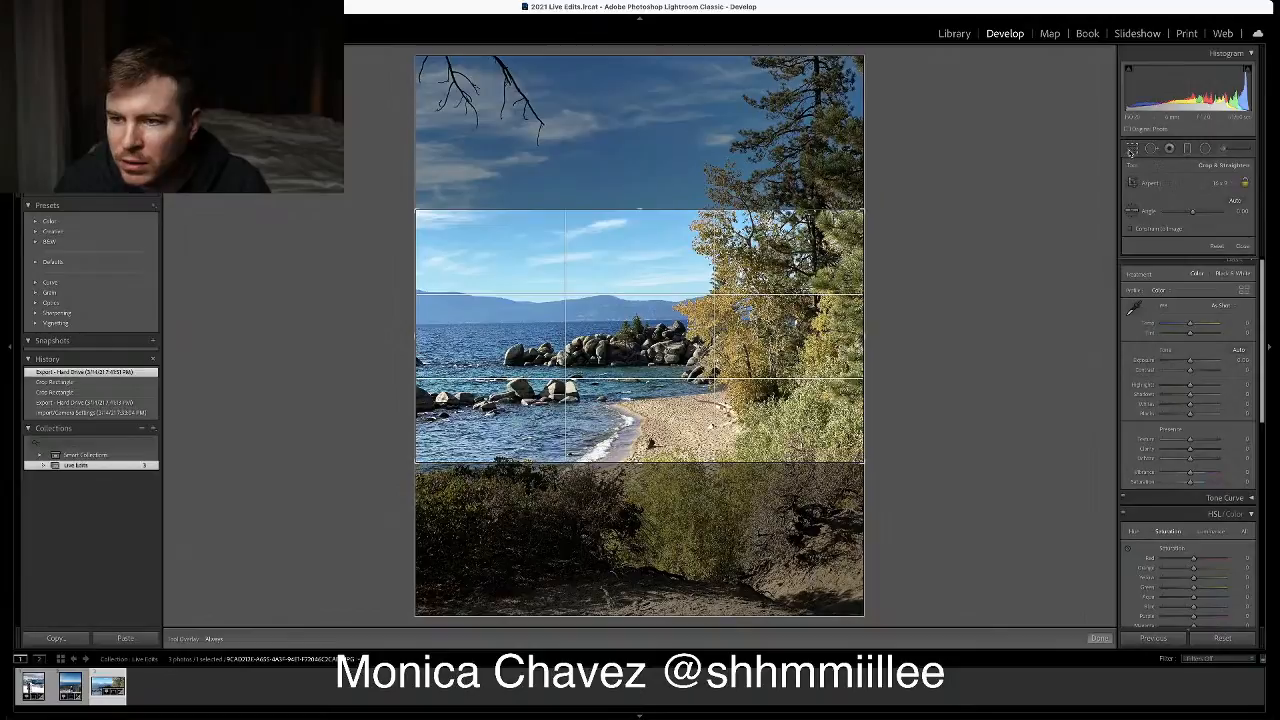
{"action": "left_click", "coordinate": [1216, 246]}
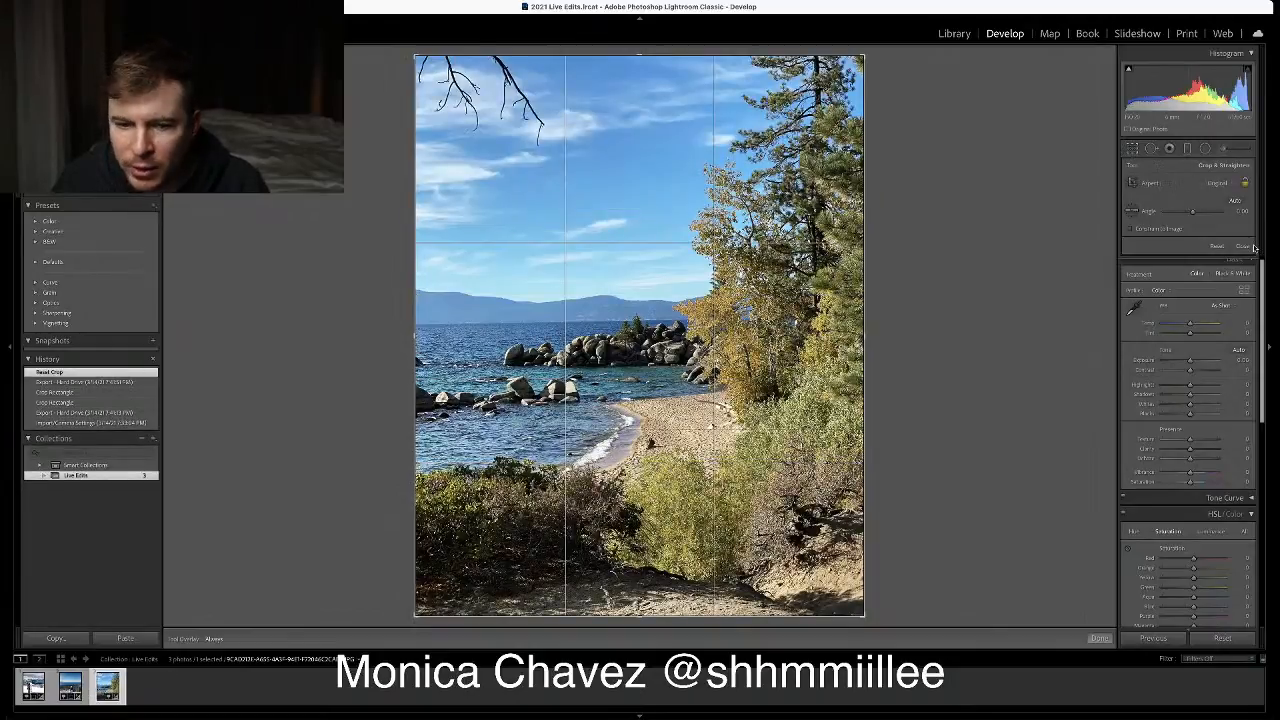
{"action": "left_click", "coordinate": [1244, 247]}
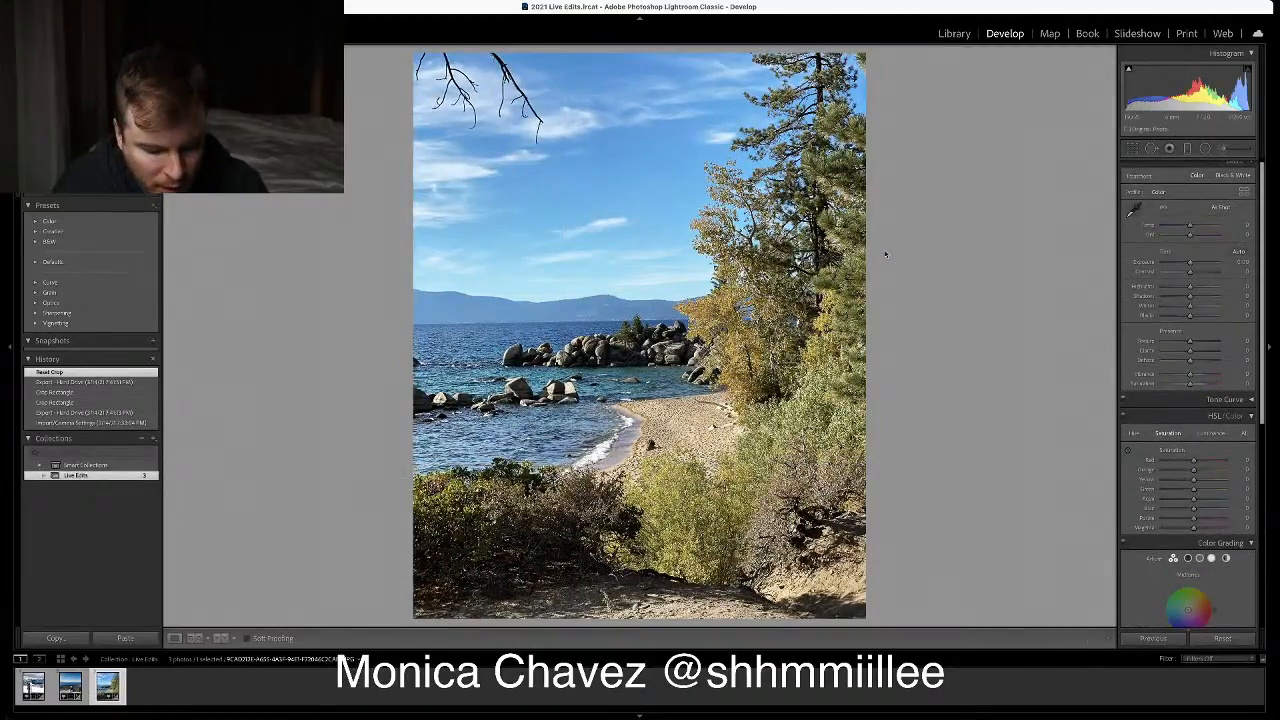
Switch to OBS, hide the submitter's name caption in the Photo Edit PIP scene, and return to Lightroom Classic
{"action": "key", "text": "super+Tab"}
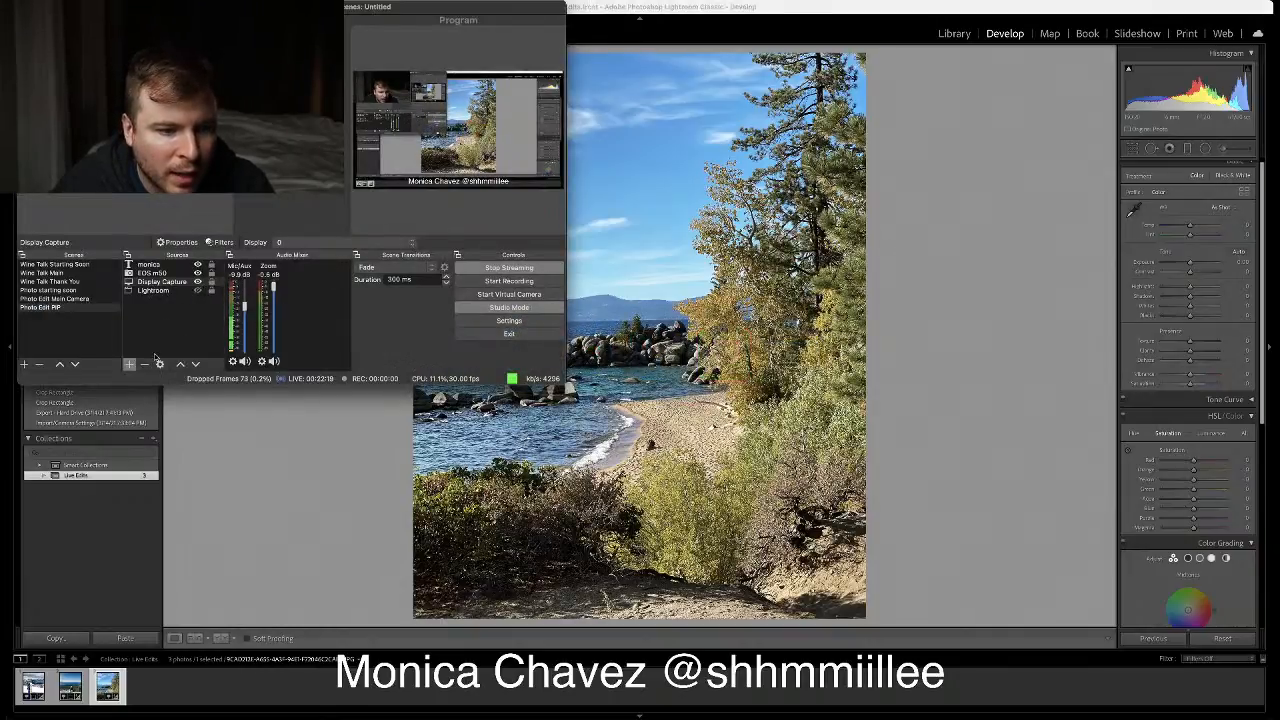
{"action": "left_click", "coordinate": [192, 282]}
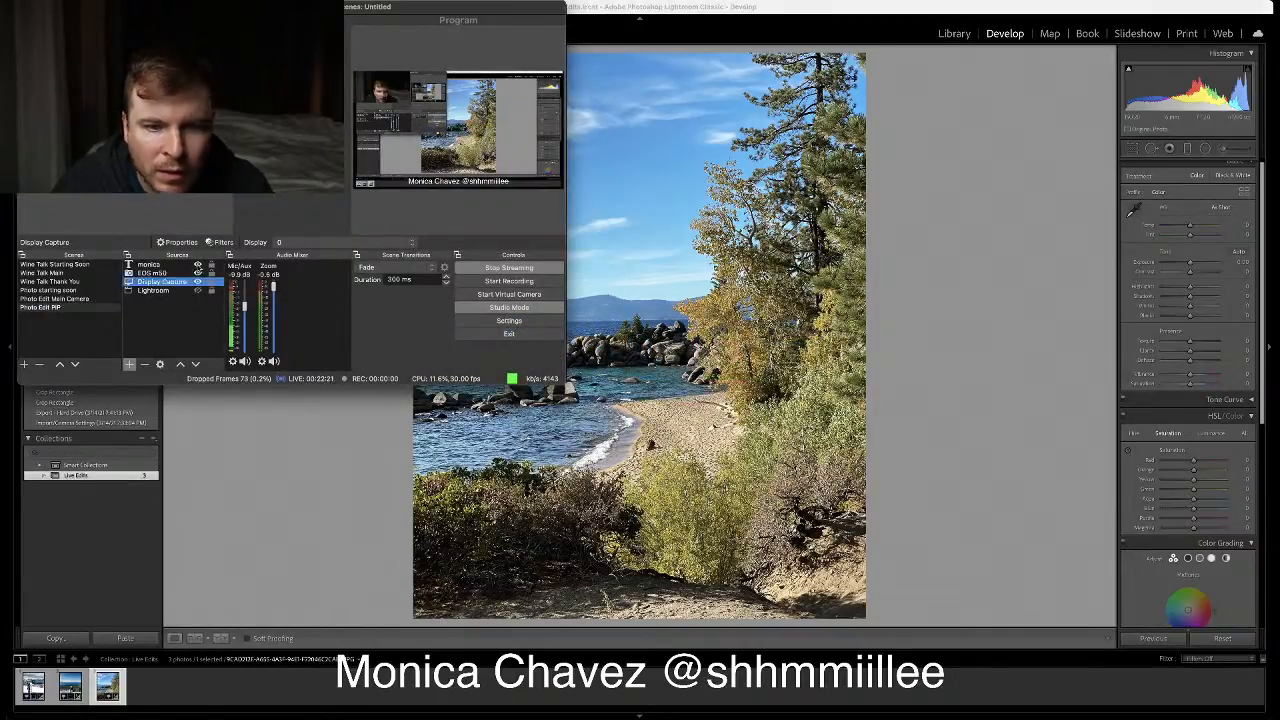
{"action": "left_click", "coordinate": [197, 265]}
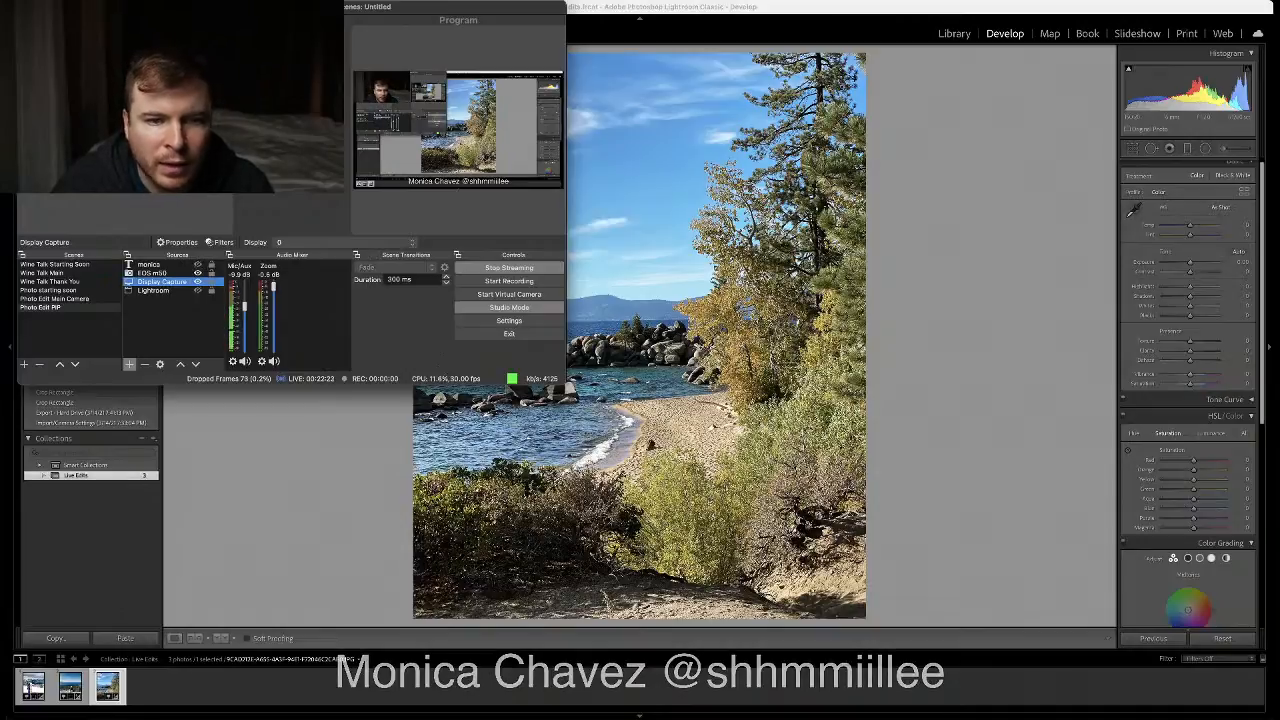
{"action": "key", "text": "super+Tab"}
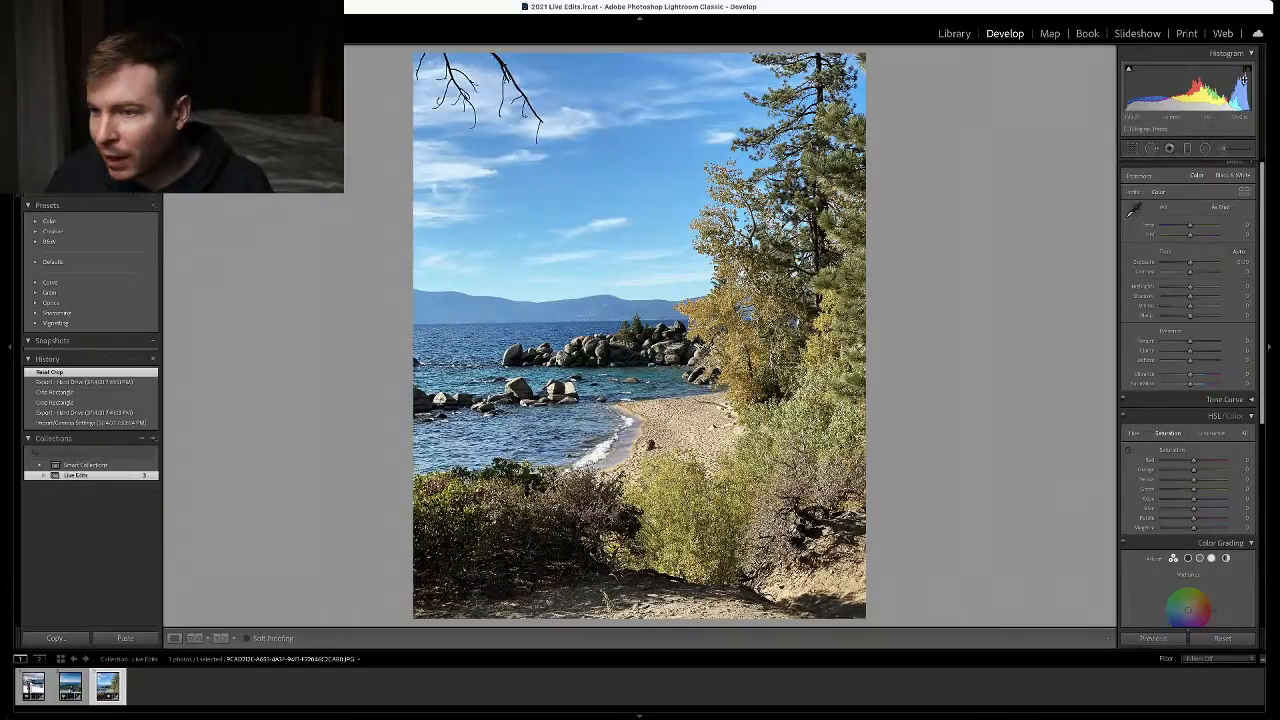
Auto-straighten the lake photo and refine the crop angle to about 1.02 along the lake's horizon
{"action": "left_click", "coordinate": [1132, 149]}
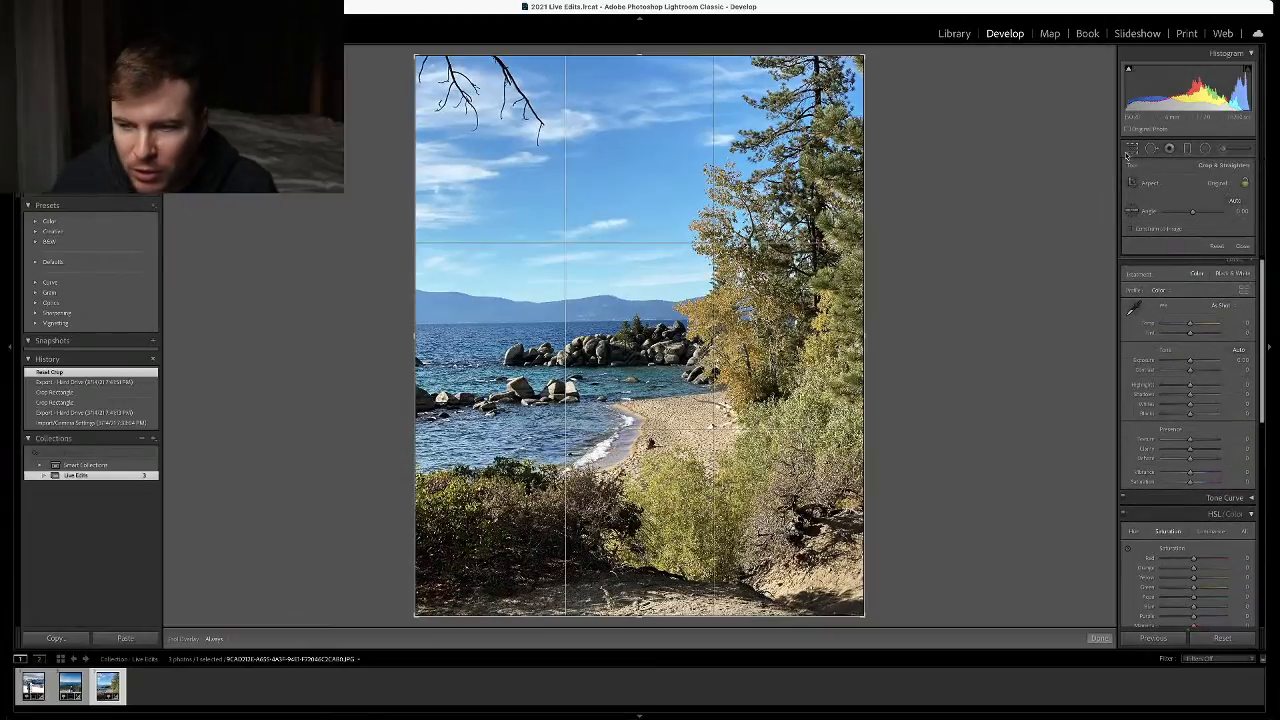
{"action": "left_click", "coordinate": [1235, 203]}
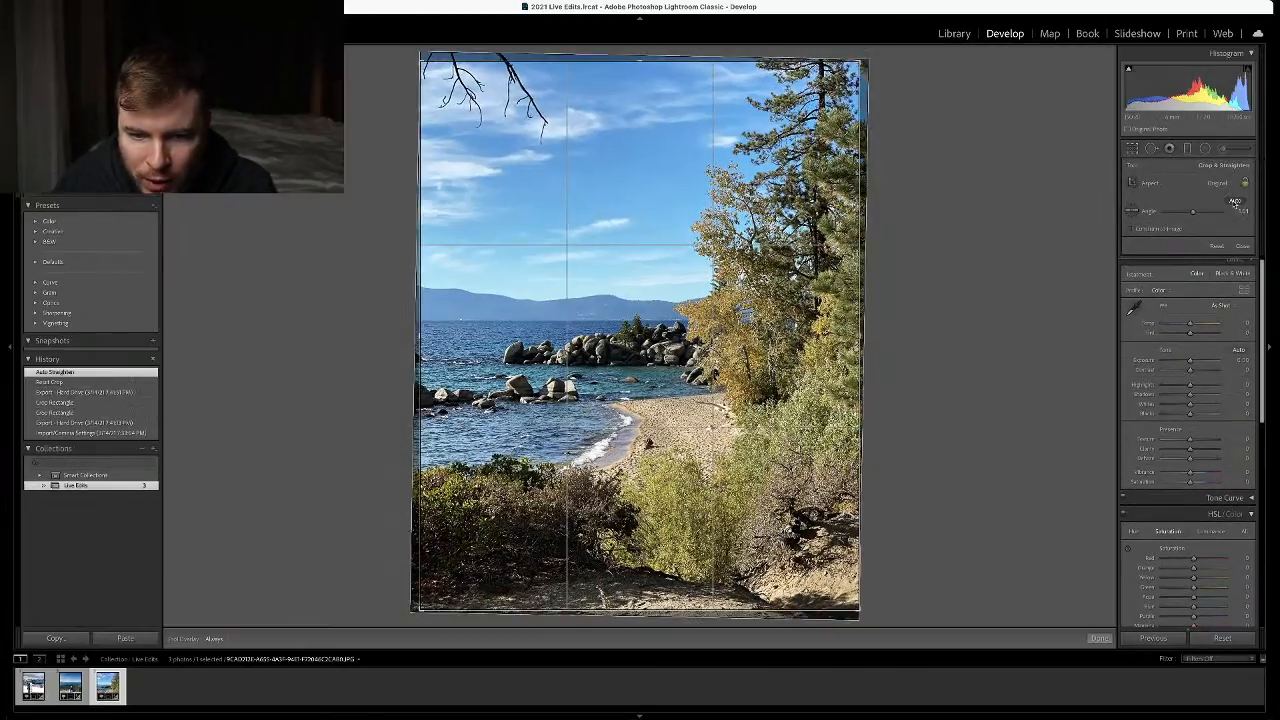
{"action": "left_click", "coordinate": [1242, 247]}
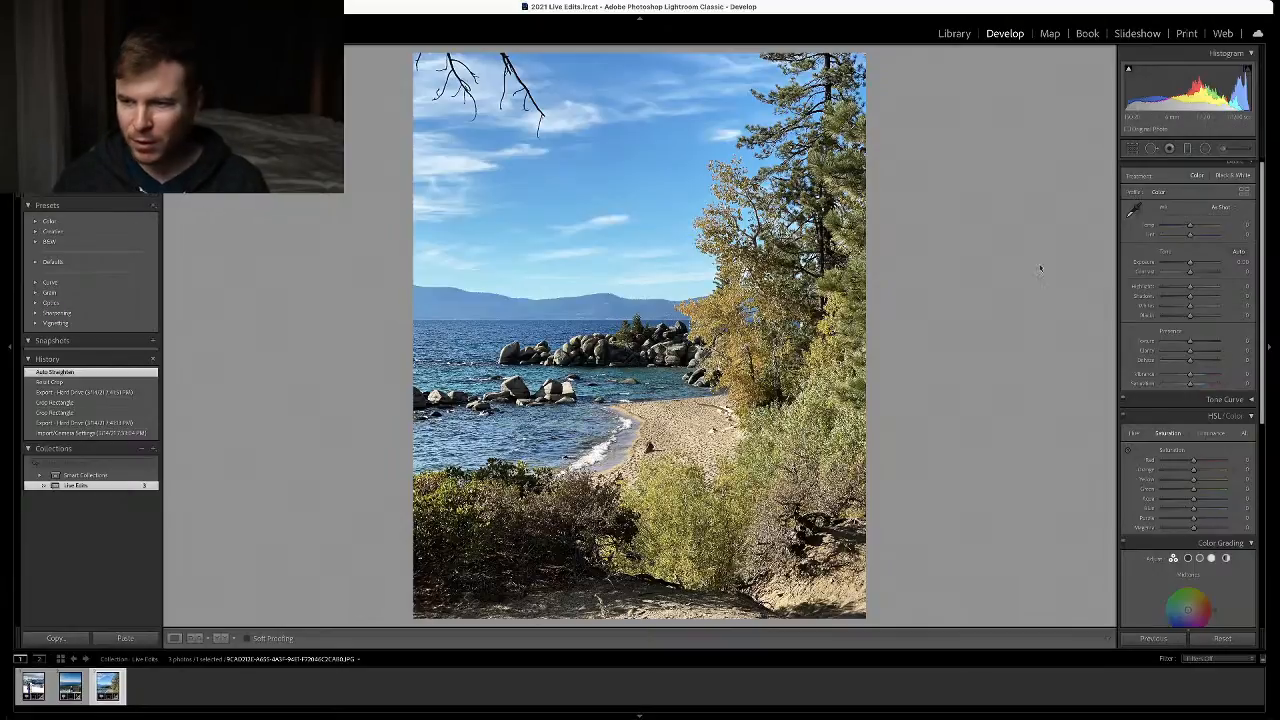
{"action": "key", "text": "r"}
{"action": "left_click_drag", "start_coordinate": [967, 316], "coordinate": [969, 317]}
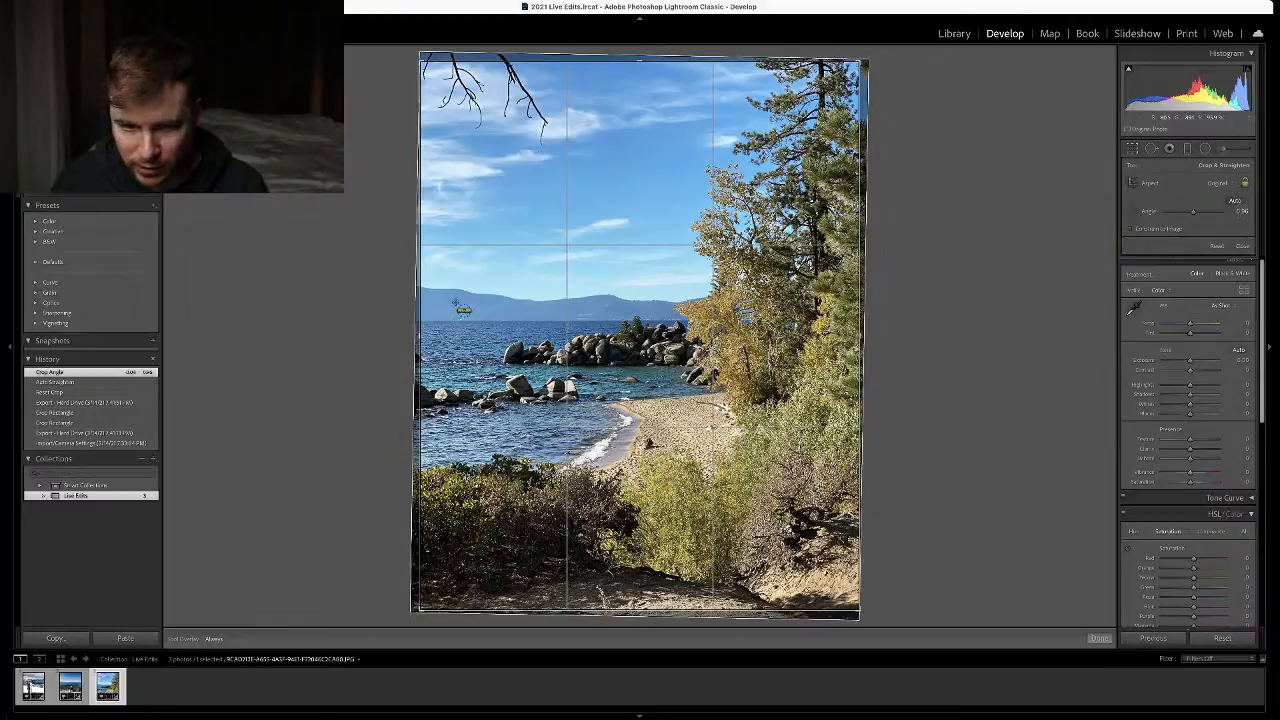
{"action": "left_click_drag", "start_coordinate": [426, 320], "coordinate": [668, 321]}
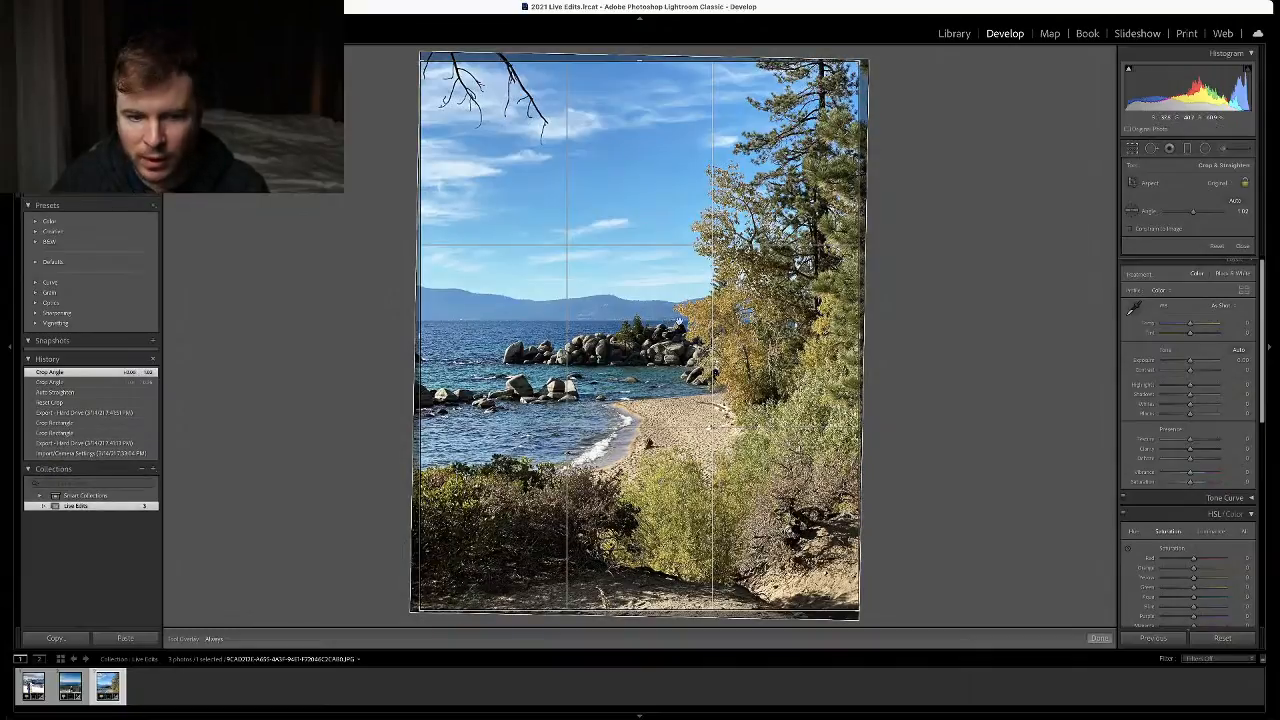
{"action": "left_click", "coordinate": [1099, 638]}
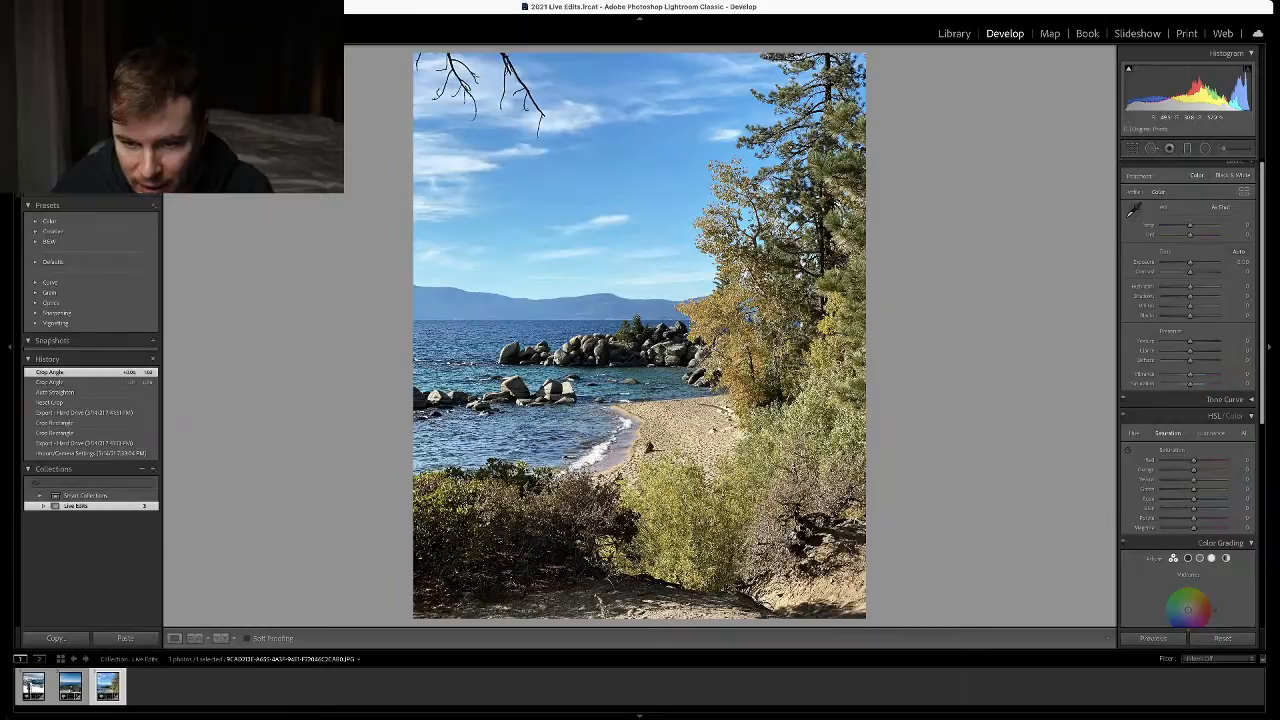
Inspect the lake photo's shoreline and trees up close, and try the automatic tone settings
{"action": "left_click", "coordinate": [727, 313]}
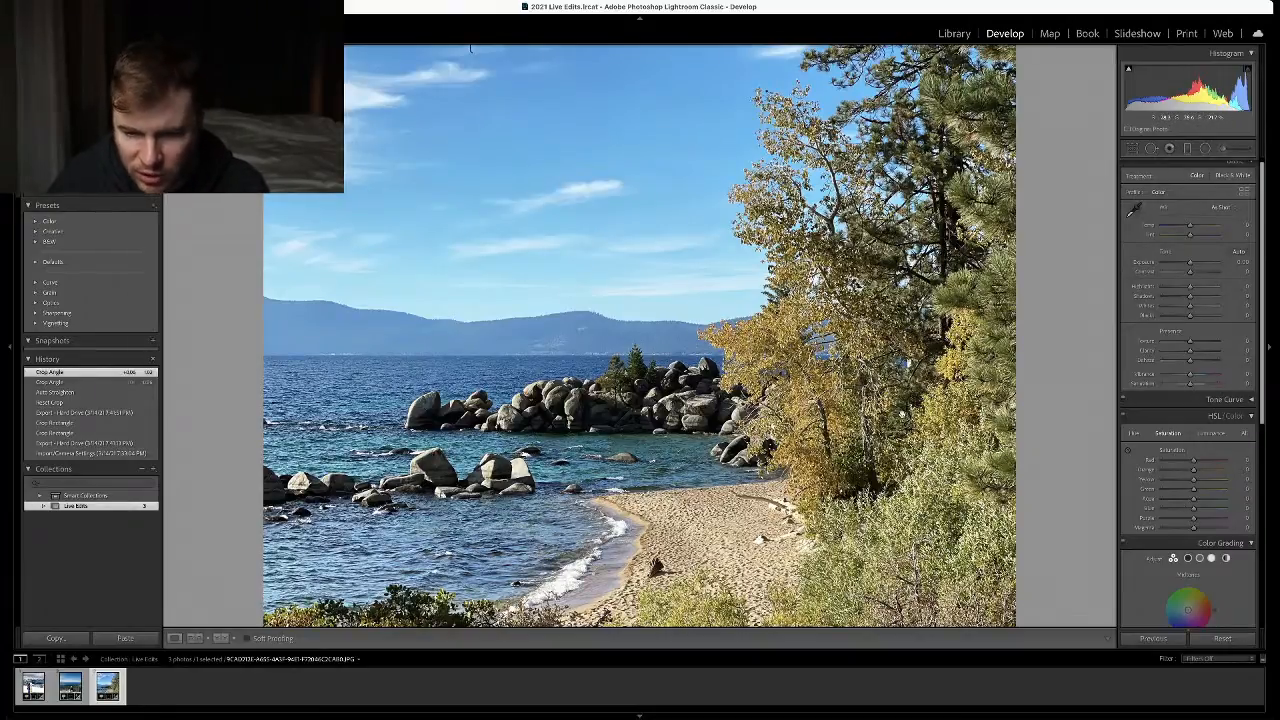
{"action": "left_click", "coordinate": [856, 422]}
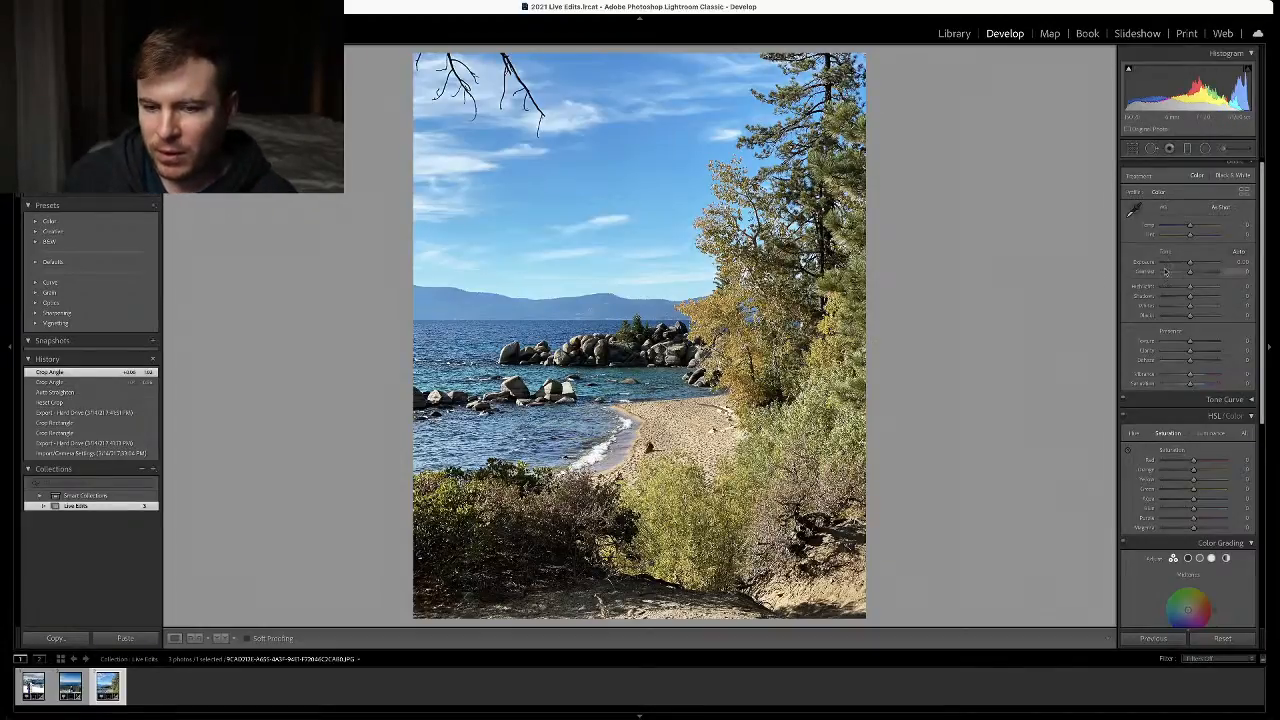
{"action": "left_click", "coordinate": [1238, 253]}
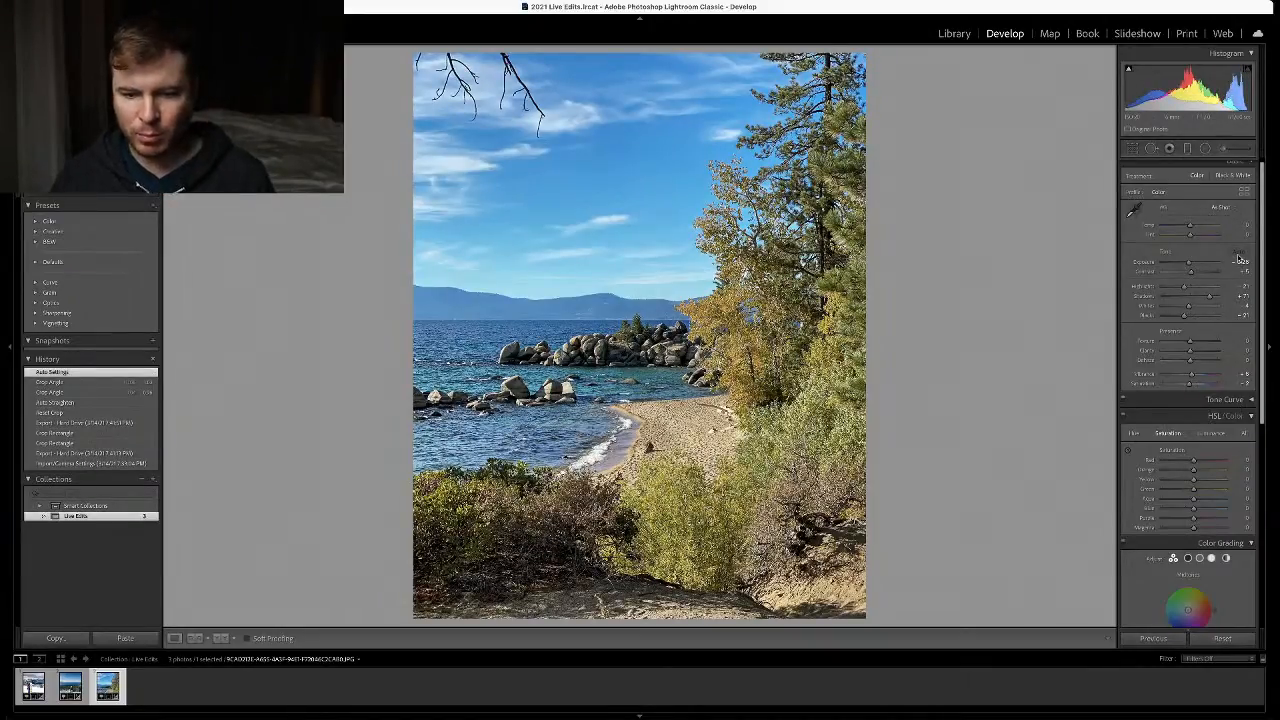
{"action": "key", "text": "super+z"}
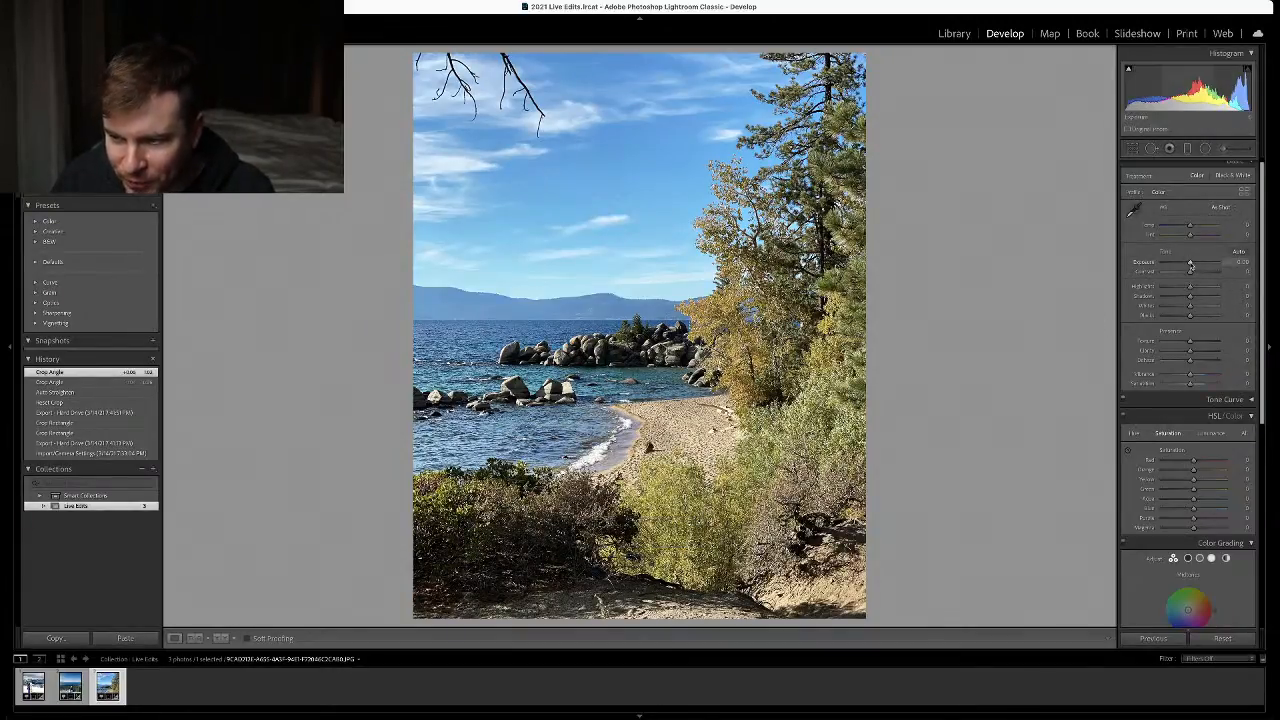
Lower the lake photo's Contrast to about -80, Highlights to about -30 and Shadows to about -25, checking the rocks up close
{"action": "left_click_drag", "start_coordinate": [1190, 272], "coordinate": [1164, 281]}
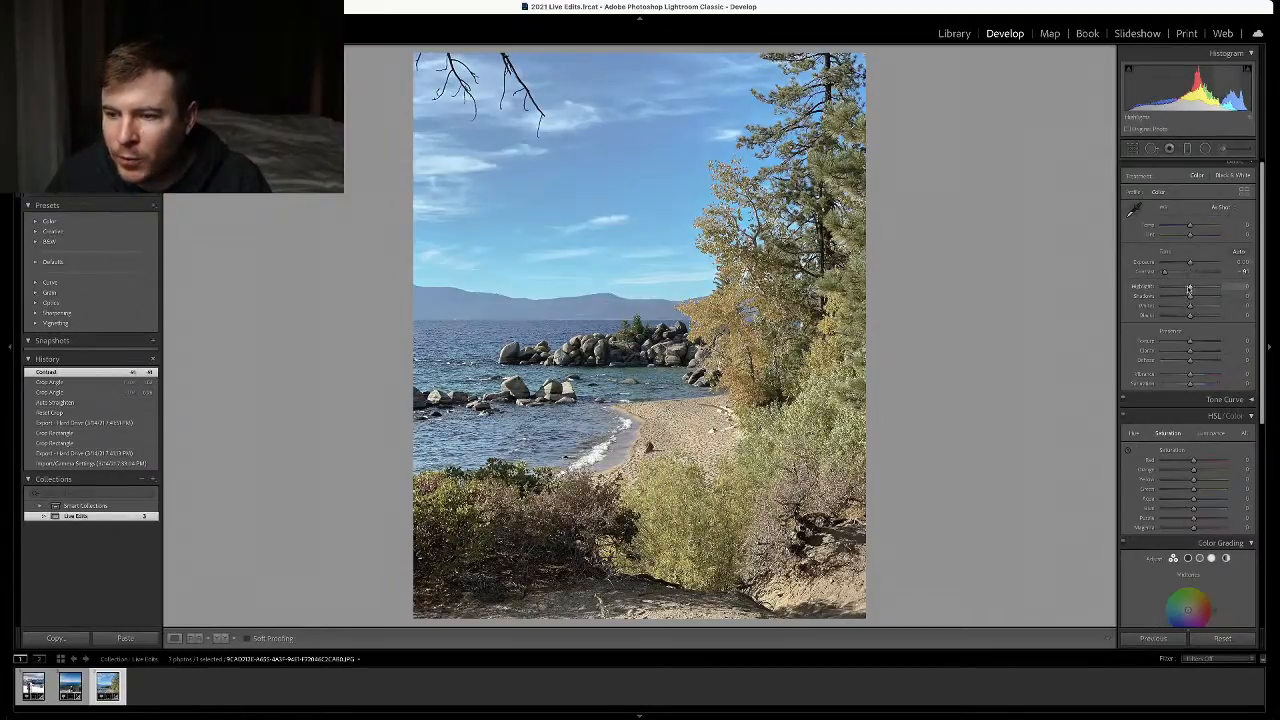
{"action": "left_click_drag", "start_coordinate": [1190, 289], "coordinate": [1181, 290]}
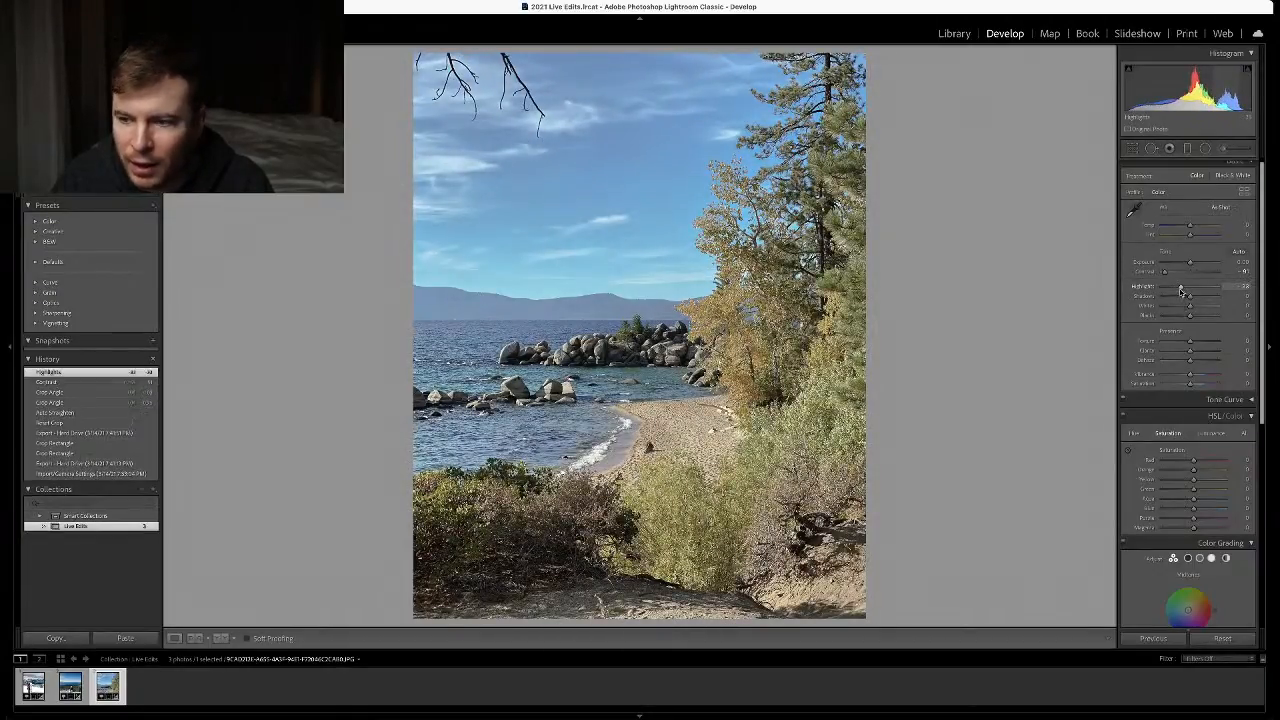
{"action": "left_click_drag", "start_coordinate": [1190, 300], "coordinate": [1228, 303]}
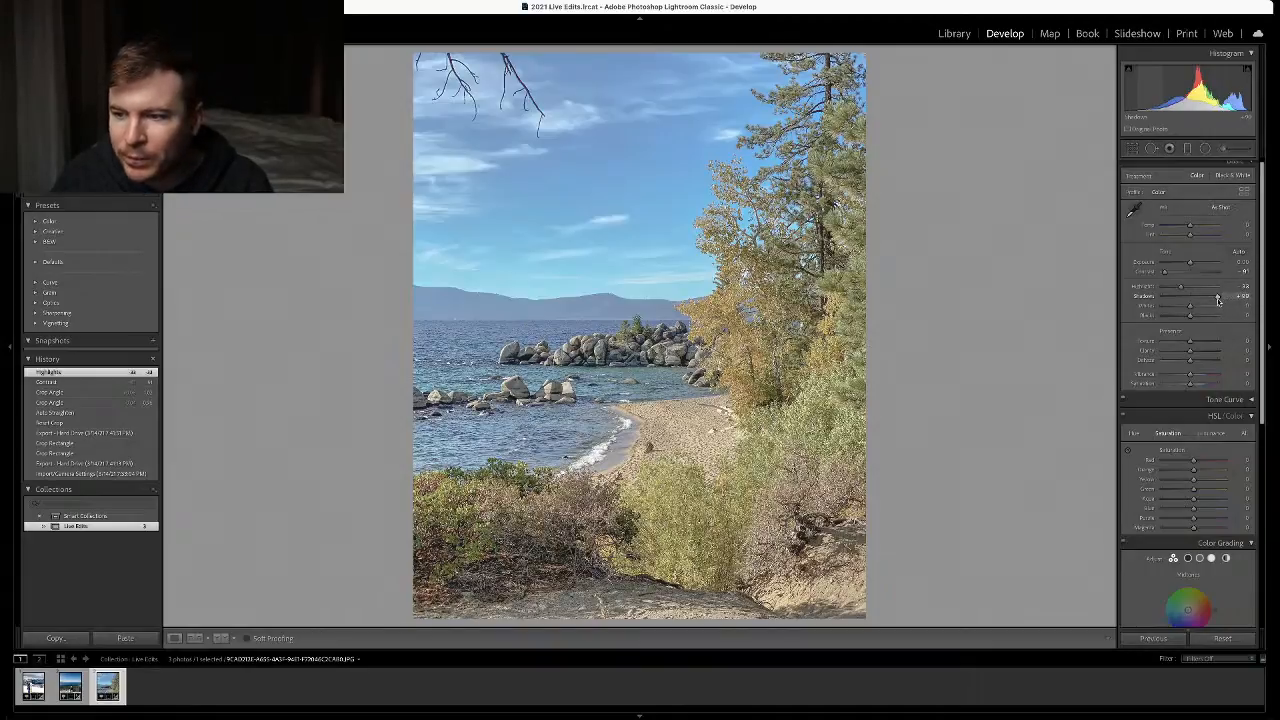
{"action": "left_click_drag", "start_coordinate": [1218, 300], "coordinate": [1186, 308]}
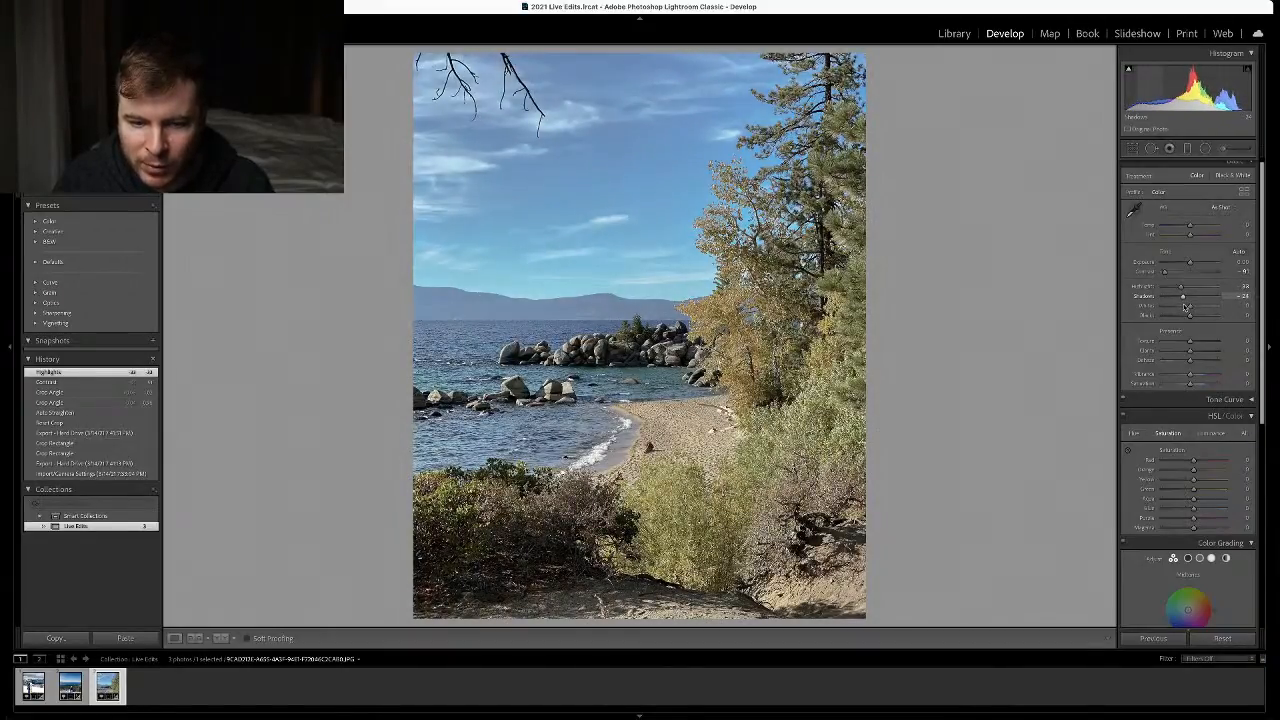
{"action": "left_click", "coordinate": [617, 360]}
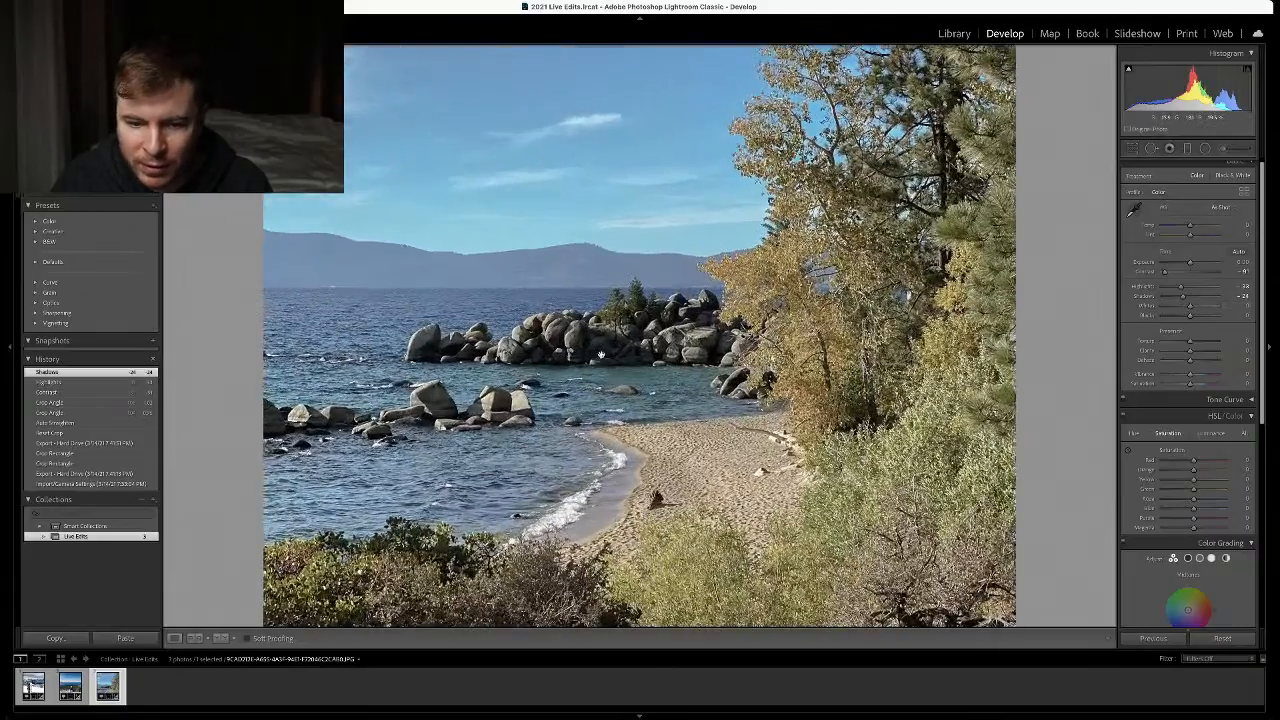
{"action": "left_click", "coordinate": [596, 356]}
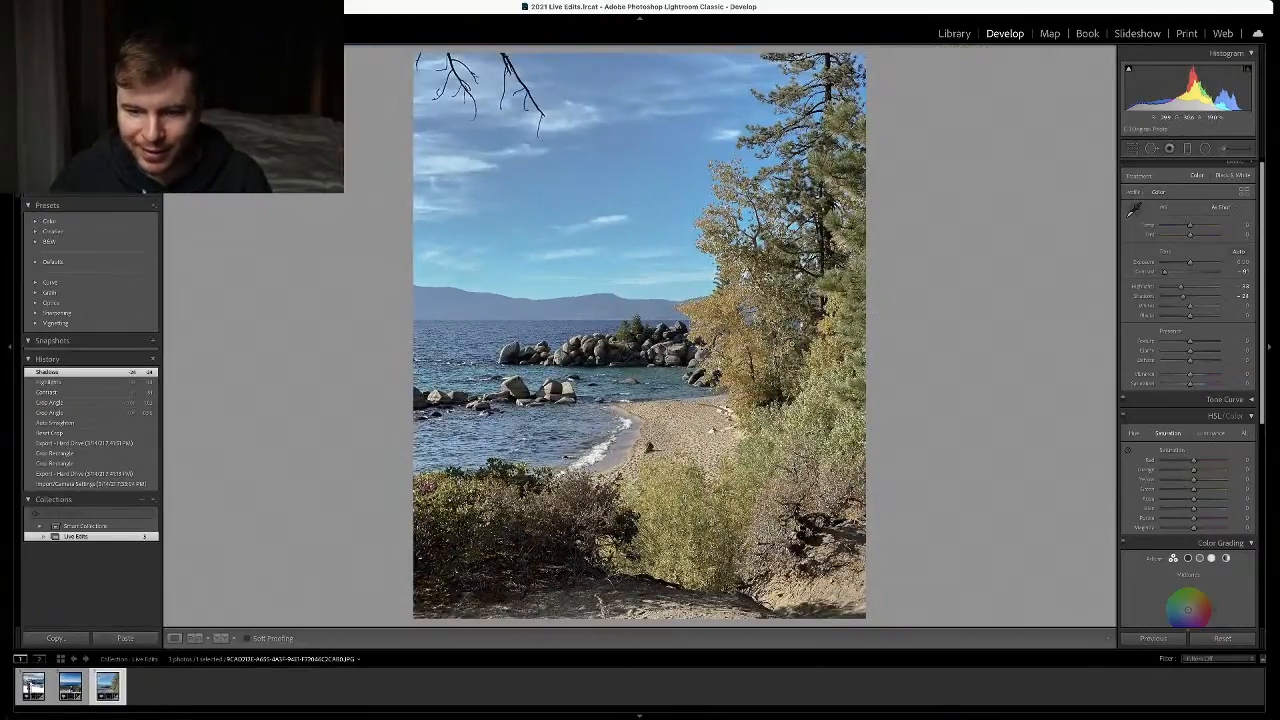
Preview the lake photo's highlight clipping and lower Blacks to about -10
{"action": "mouse_move", "coordinate": [1190, 308]}
{"action": "left_mouse_down"}
{"action": "mouse_move", "coordinate": [1202, 308]}
{"action": "mouse_move", "coordinate": [1190, 309]}
{"action": "left_mouse_up"}
{"action": "left_click", "coordinate": [1190, 309], "text": "alt"}
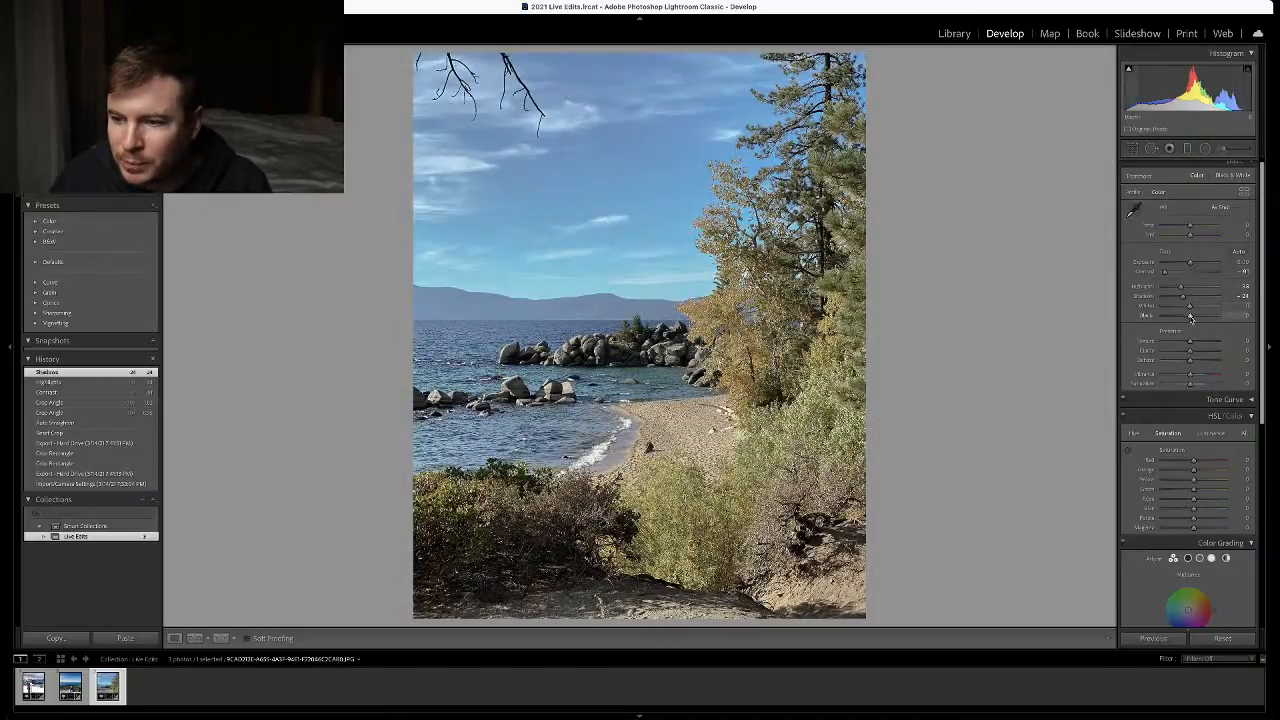
{"action": "left_click_drag", "start_coordinate": [1190, 316], "coordinate": [1187, 317]}
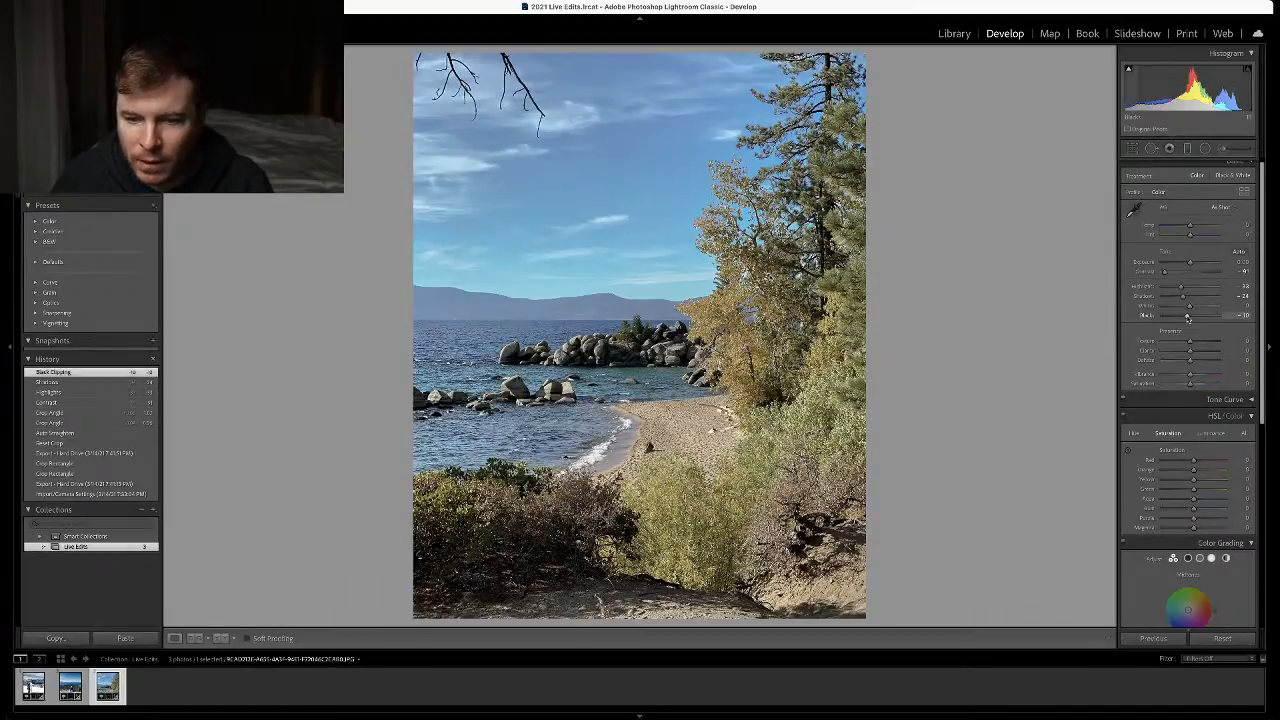
Soften the lake photo with Texture about -52 and add Dehaze of about +25, resetting Clarity after trying it both ways
{"action": "mouse_move", "coordinate": [1190, 344]}
{"action": "left_mouse_down"}
{"action": "mouse_move", "coordinate": [1222, 346]}
{"action": "mouse_move", "coordinate": [1175, 349]}
{"action": "left_mouse_up"}
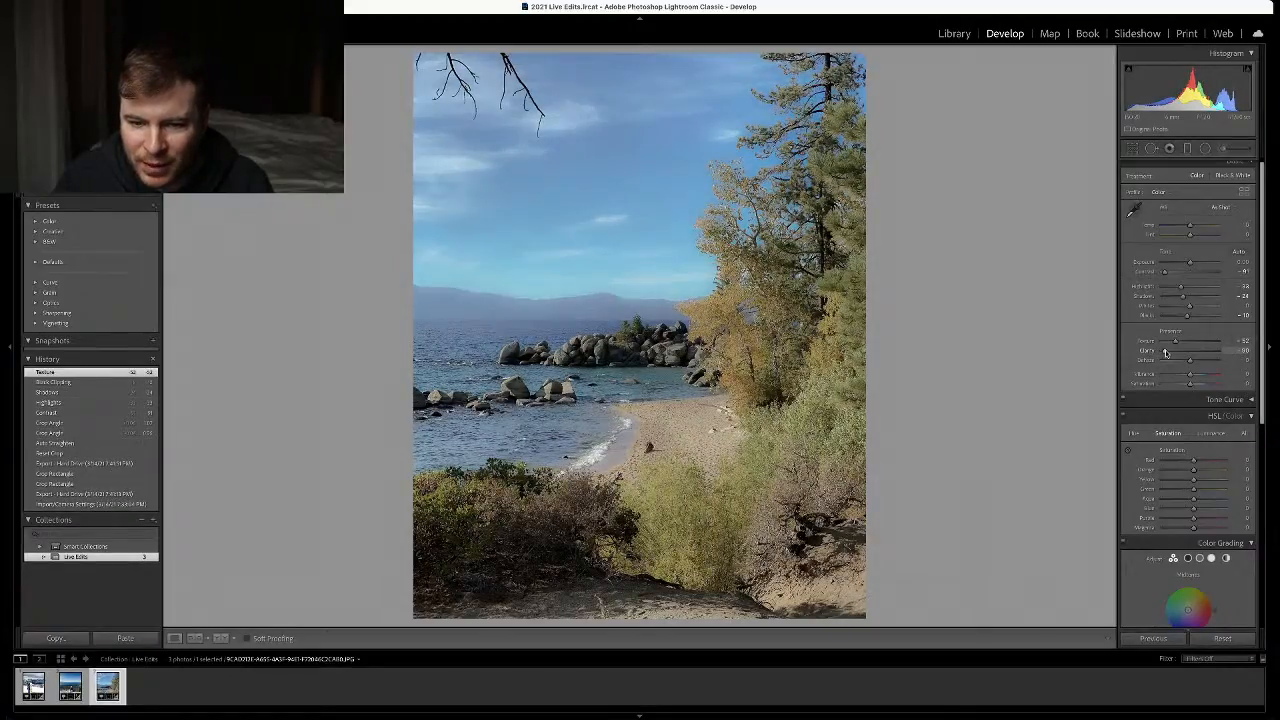
{"action": "double_click", "coordinate": [1165, 352]}
{"action": "mouse_move", "coordinate": [1191, 353]}
{"action": "left_mouse_down"}
{"action": "mouse_move", "coordinate": [1214, 352]}
{"action": "mouse_move", "coordinate": [1186, 368]}
{"action": "mouse_move", "coordinate": [1196, 363]}
{"action": "left_mouse_up"}
{"action": "double_click", "coordinate": [1207, 352]}
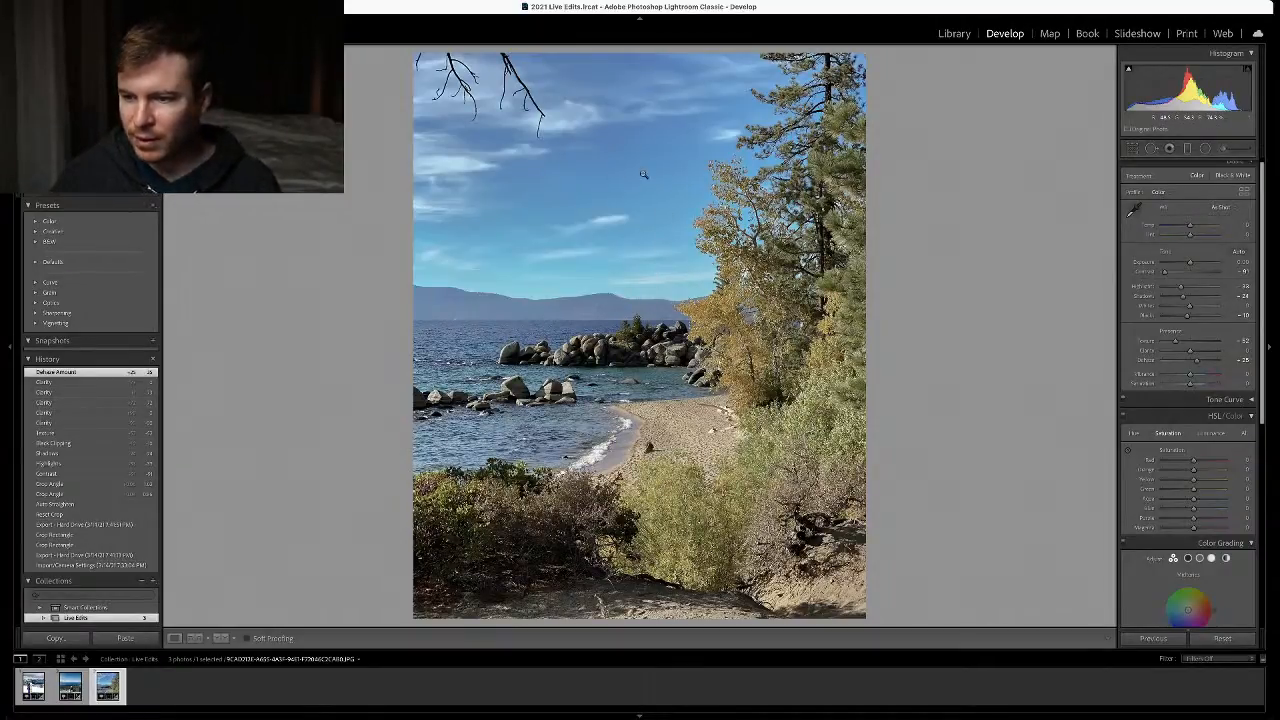
Shape the lake photo's tone curve with a lifted black point, a shadow point at about input 38, output 47, and a raised highlight point
{"action": "scroll", "coordinate": [1183, 403], "scroll_direction": "down", "scroll_amount": 2}
{"action": "scroll", "coordinate": [1183, 403], "scroll_direction": "down", "scroll_amount": 2}
{"action": "scroll", "coordinate": [1183, 403], "scroll_direction": "down", "scroll_amount": 2}
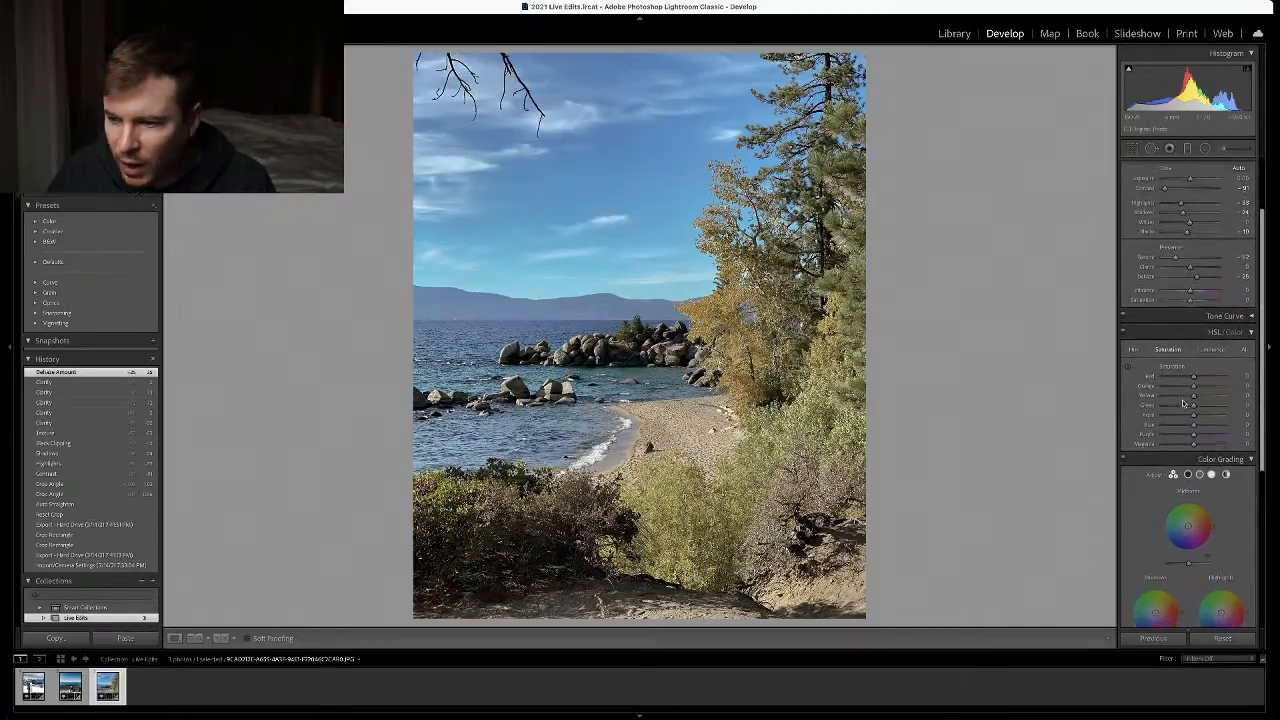
{"action": "scroll", "coordinate": [1183, 403], "scroll_direction": "down", "scroll_amount": 2}
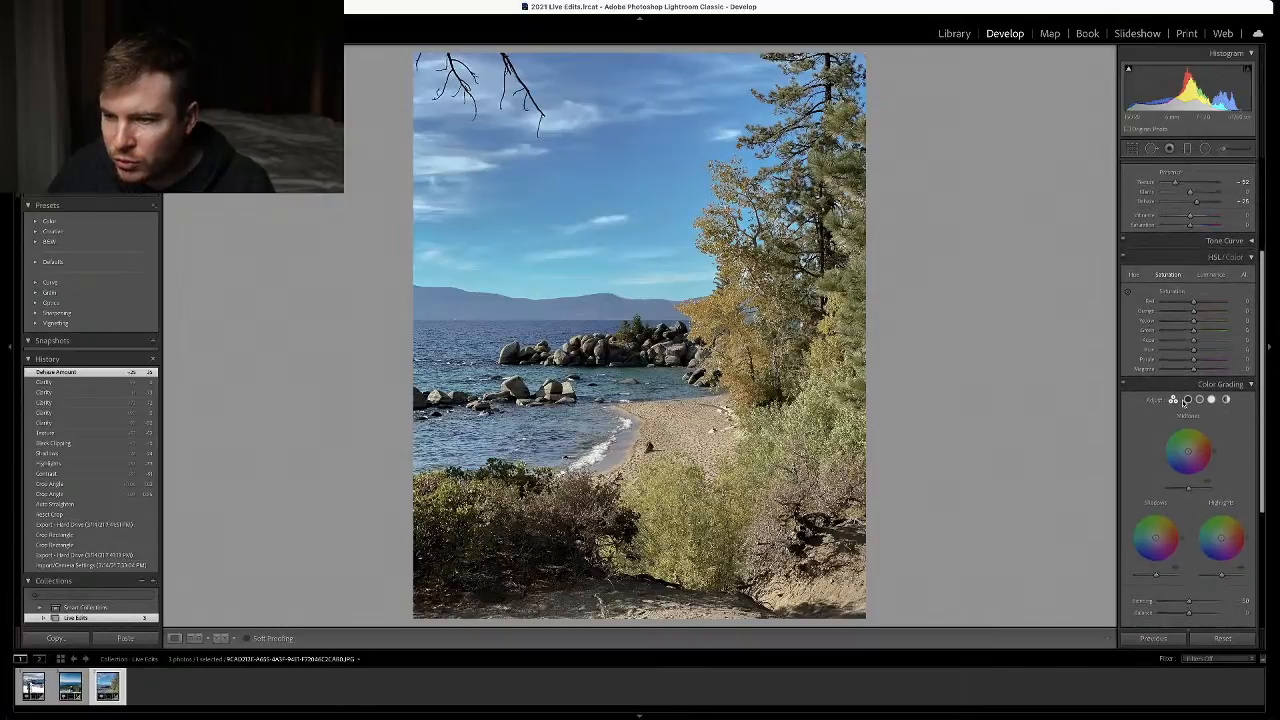
{"action": "left_click", "coordinate": [1251, 241]}
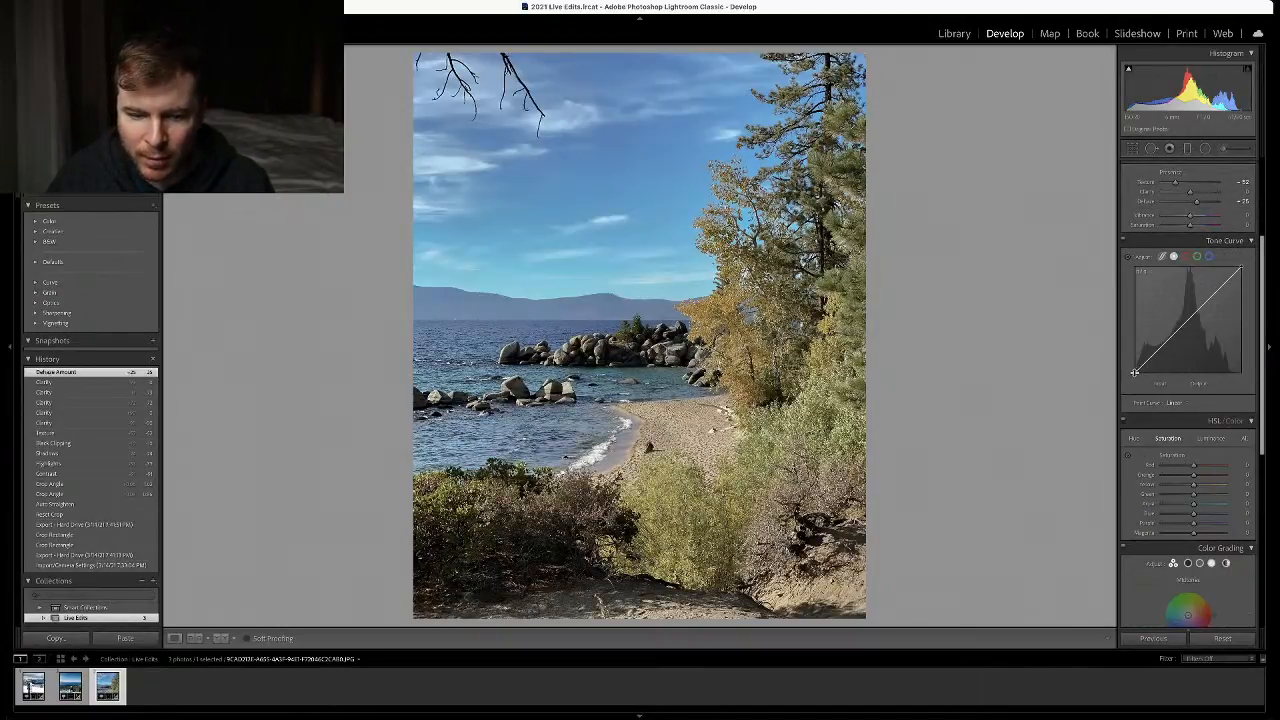
{"action": "left_click_drag", "start_coordinate": [1135, 375], "coordinate": [1150, 350]}
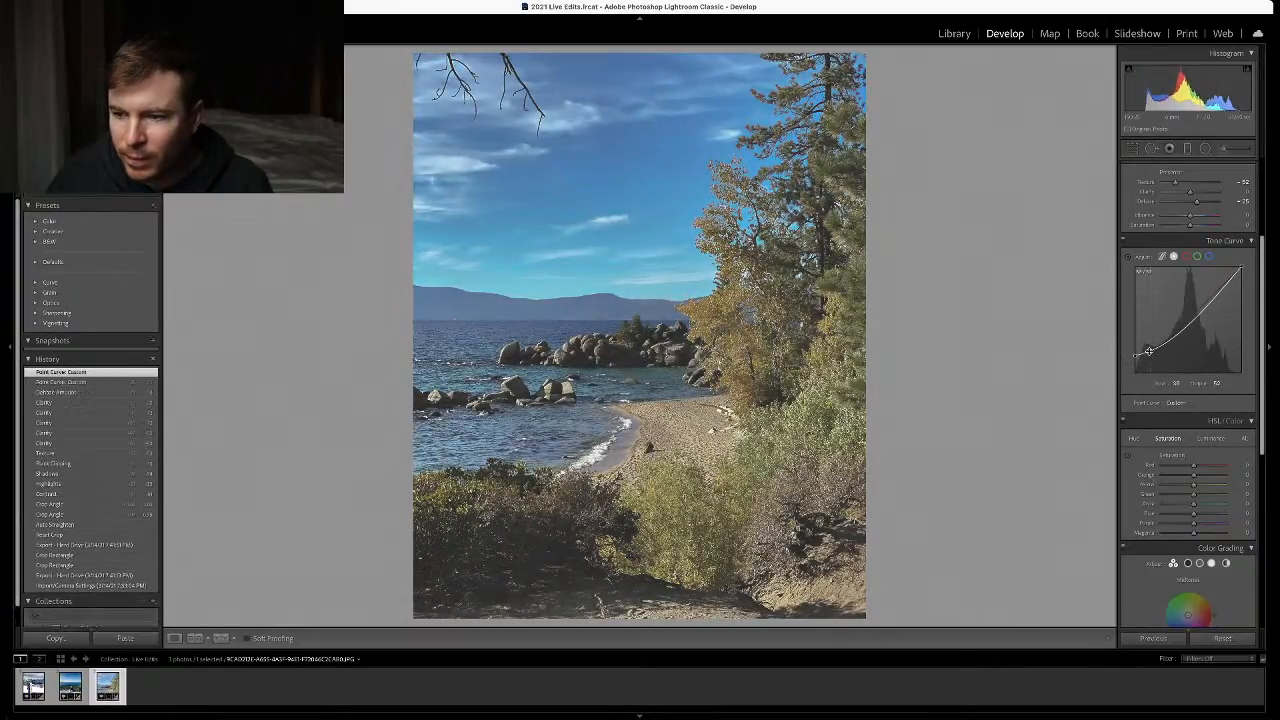
{"action": "left_click_drag", "start_coordinate": [1205, 308], "coordinate": [1242, 268]}
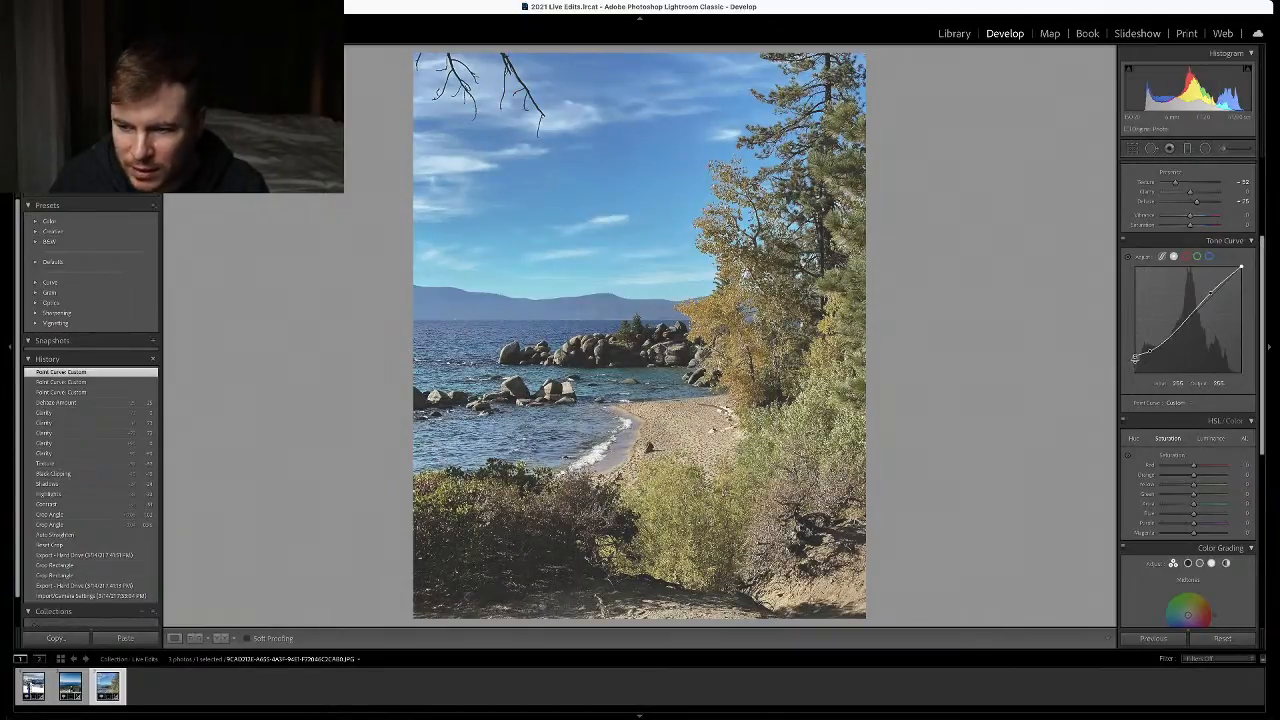
{"action": "left_click_drag", "start_coordinate": [1136, 362], "coordinate": [1151, 354]}
Examine the rocks and the yellow tree in the Detail preview
{"action": "scroll", "coordinate": [1200, 366], "scroll_direction": "down", "scroll_amount": 6}
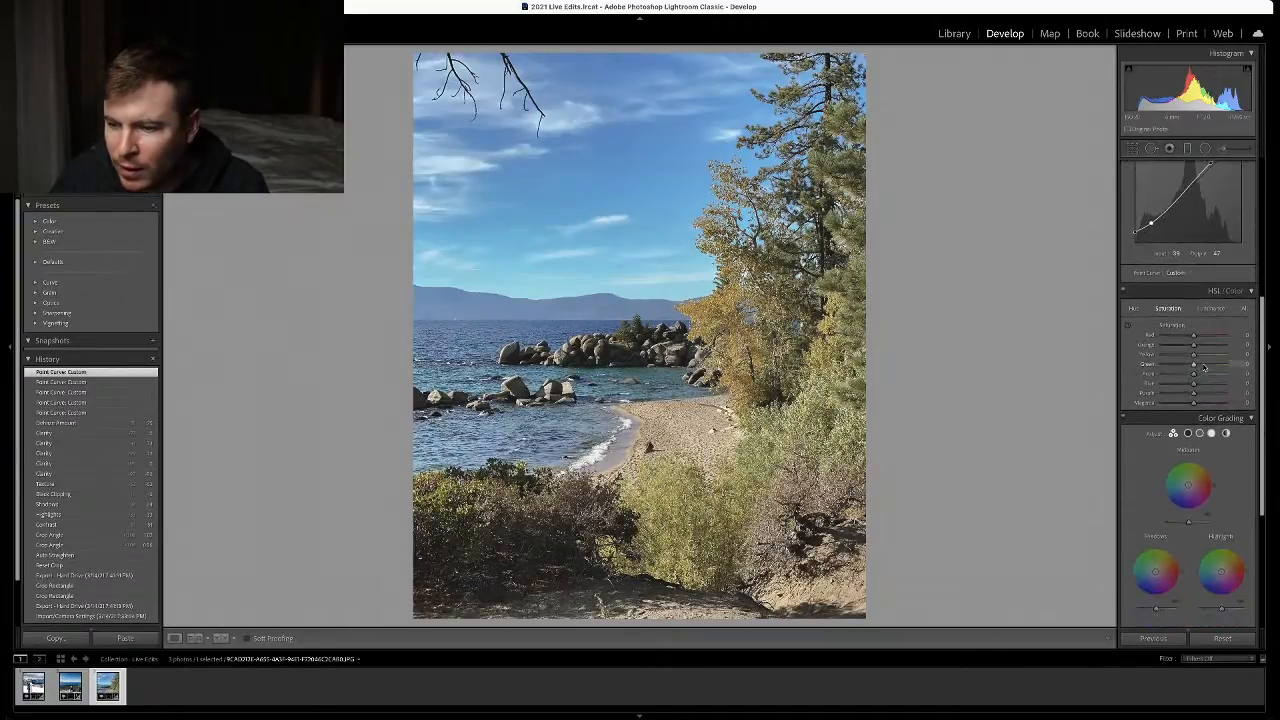
{"action": "scroll", "coordinate": [1205, 368], "scroll_direction": "down", "scroll_amount": 3}
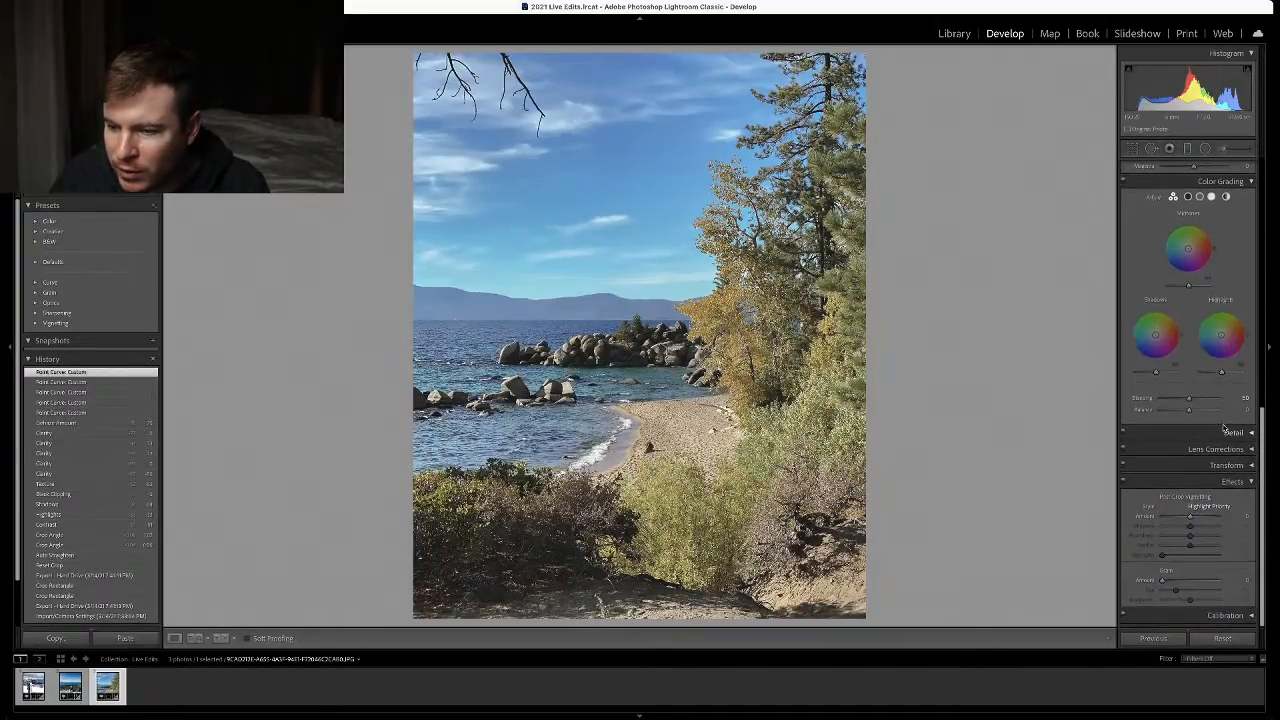
{"action": "left_click", "coordinate": [1245, 432]}
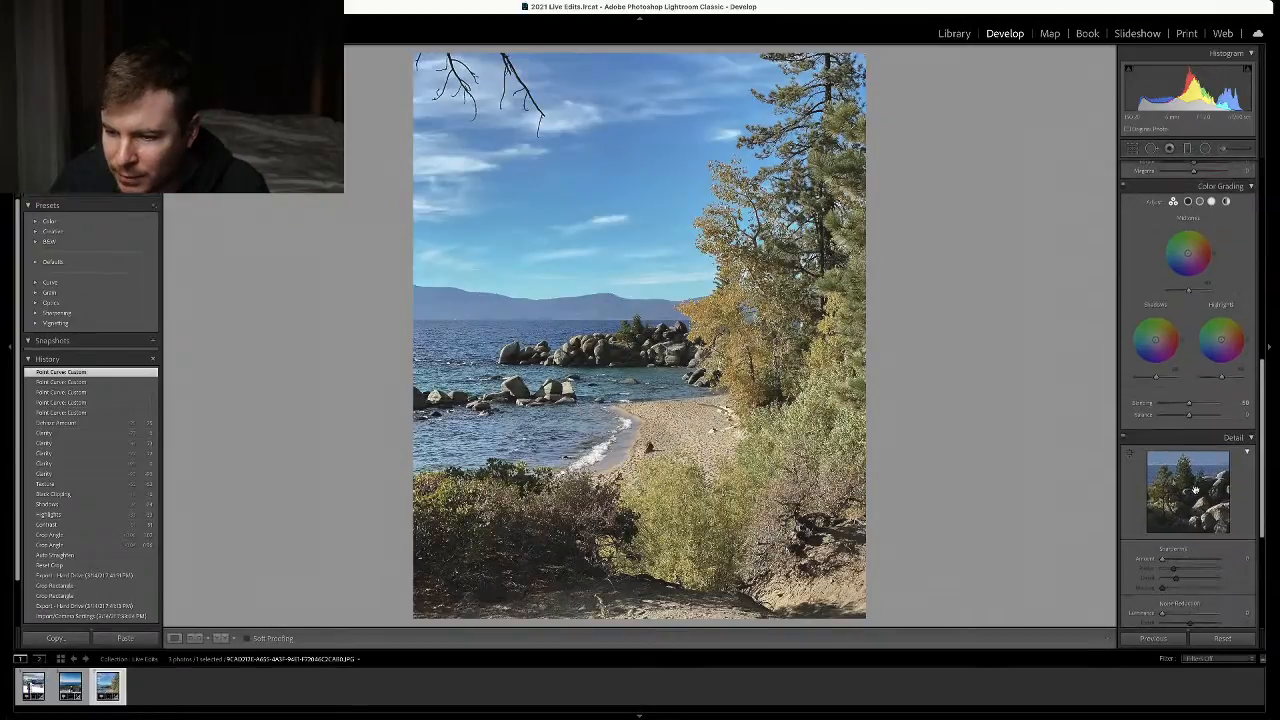
{"action": "left_click", "coordinate": [1131, 456]}
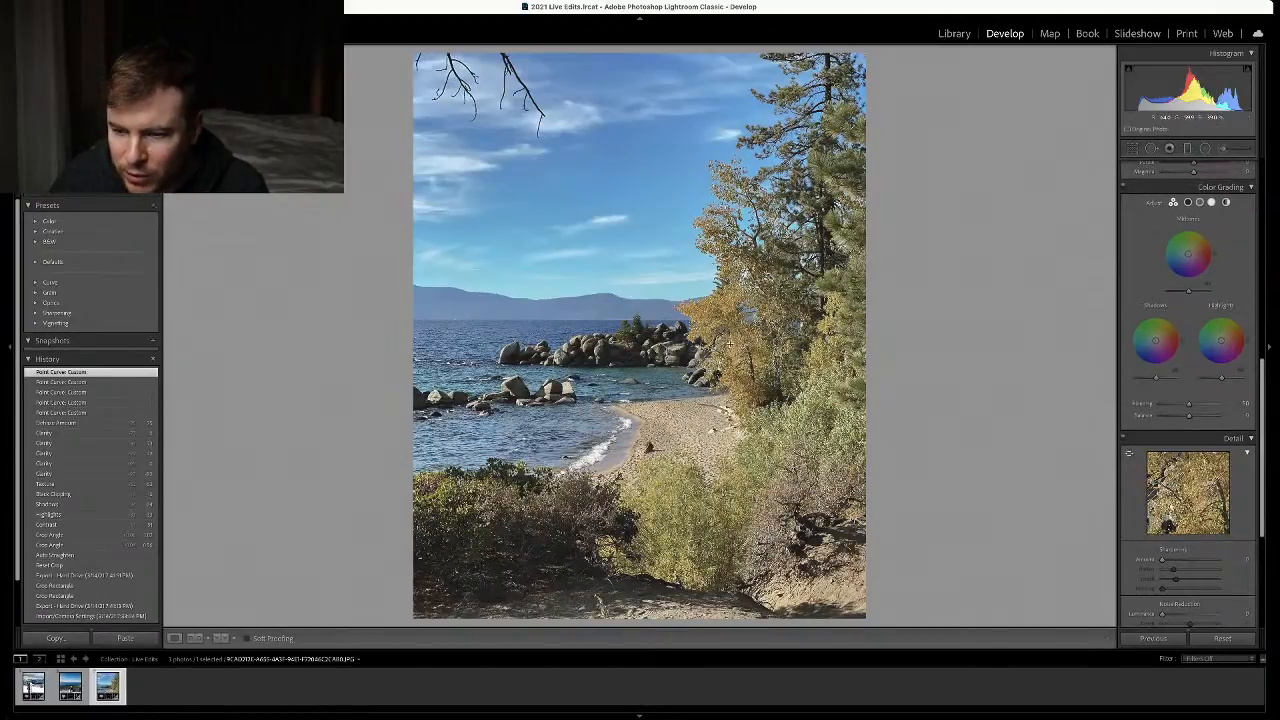
{"action": "left_click", "coordinate": [1128, 456]}
{"action": "left_click", "coordinate": [706, 316]}
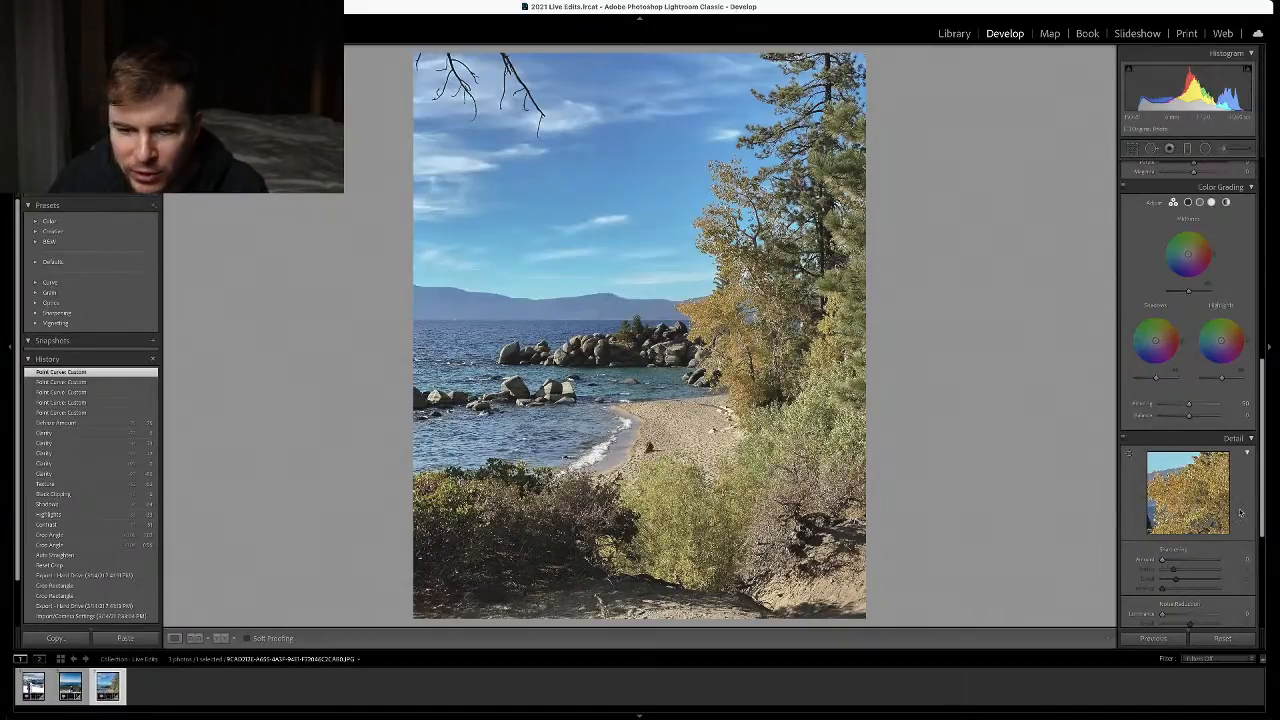
{"action": "left_click", "coordinate": [1246, 440]}
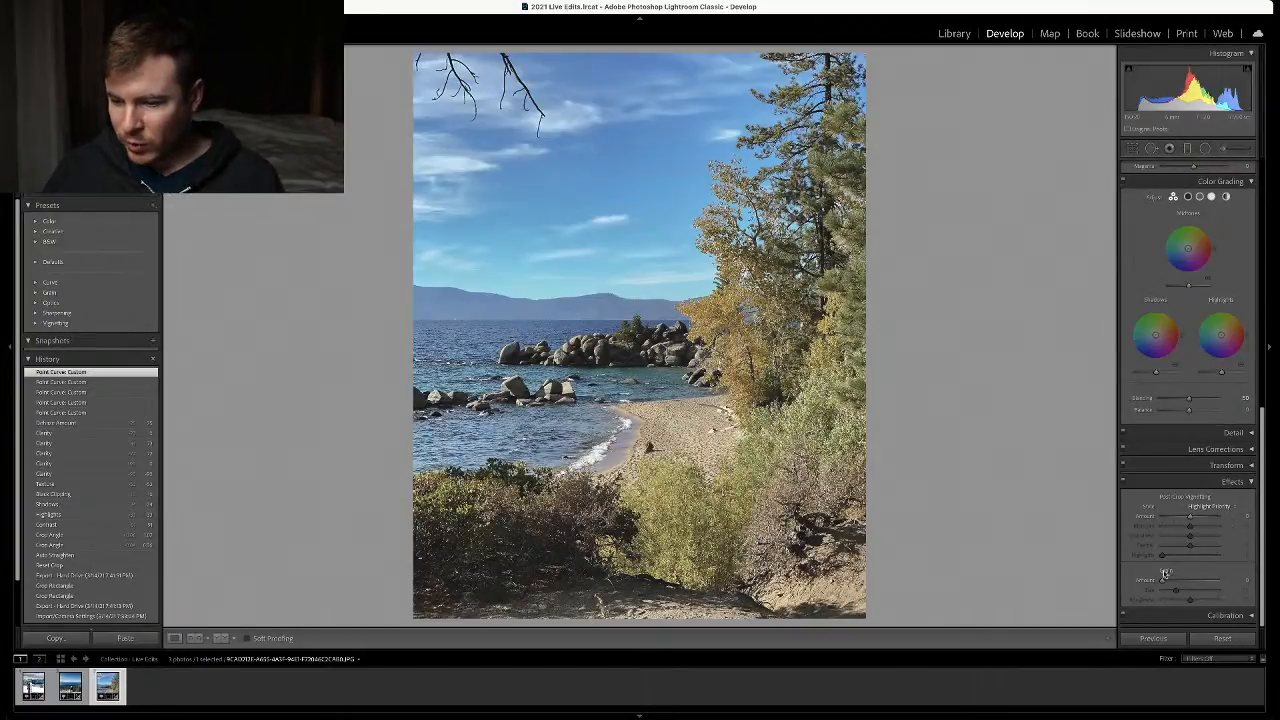
Add grain to the lake photo with Amount about 35, Size about 72 and Roughness about 68, checking it at different zoom levels
{"action": "left_click_drag", "start_coordinate": [1162, 582], "coordinate": [1203, 596]}
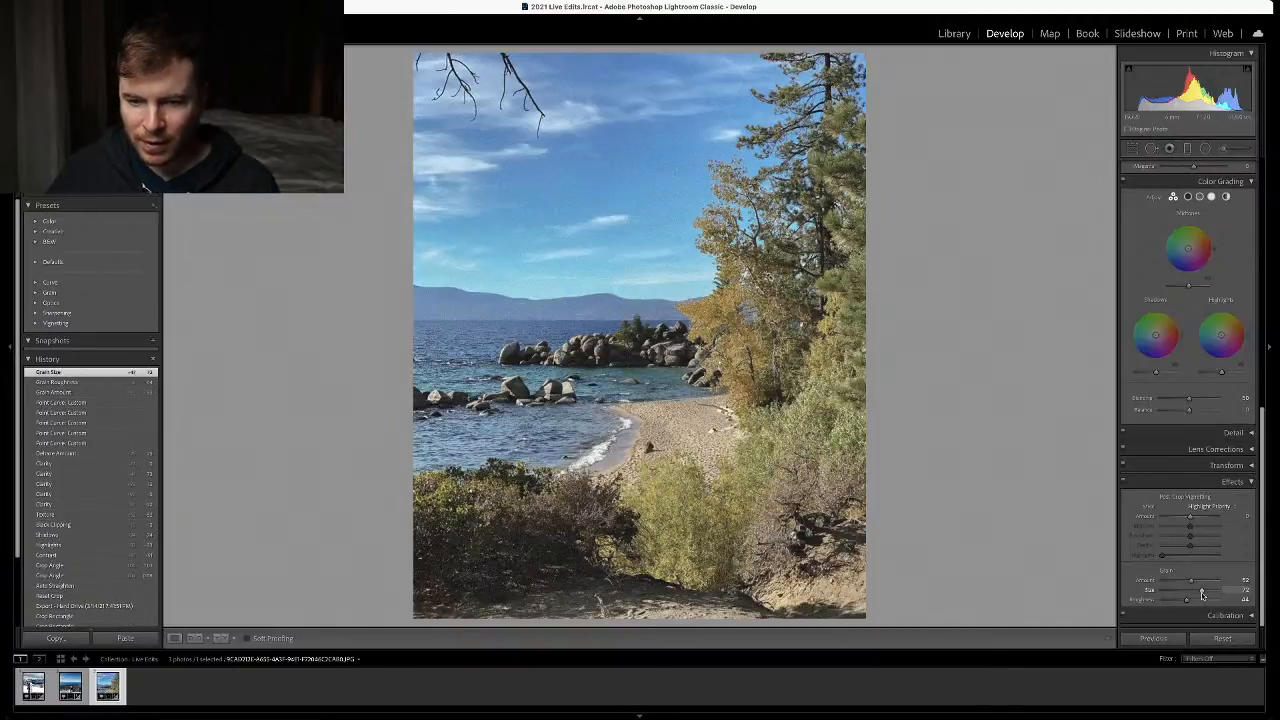
{"action": "left_click", "coordinate": [722, 410]}
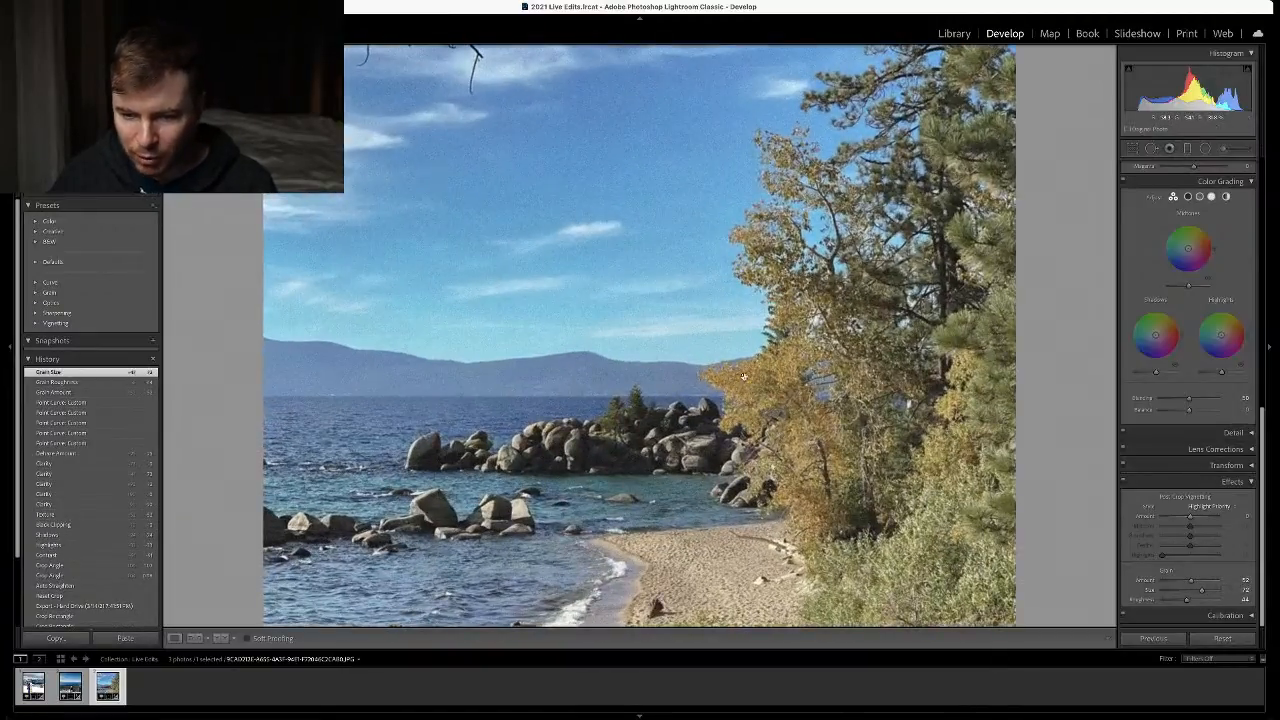
{"action": "left_click", "coordinate": [749, 395]}
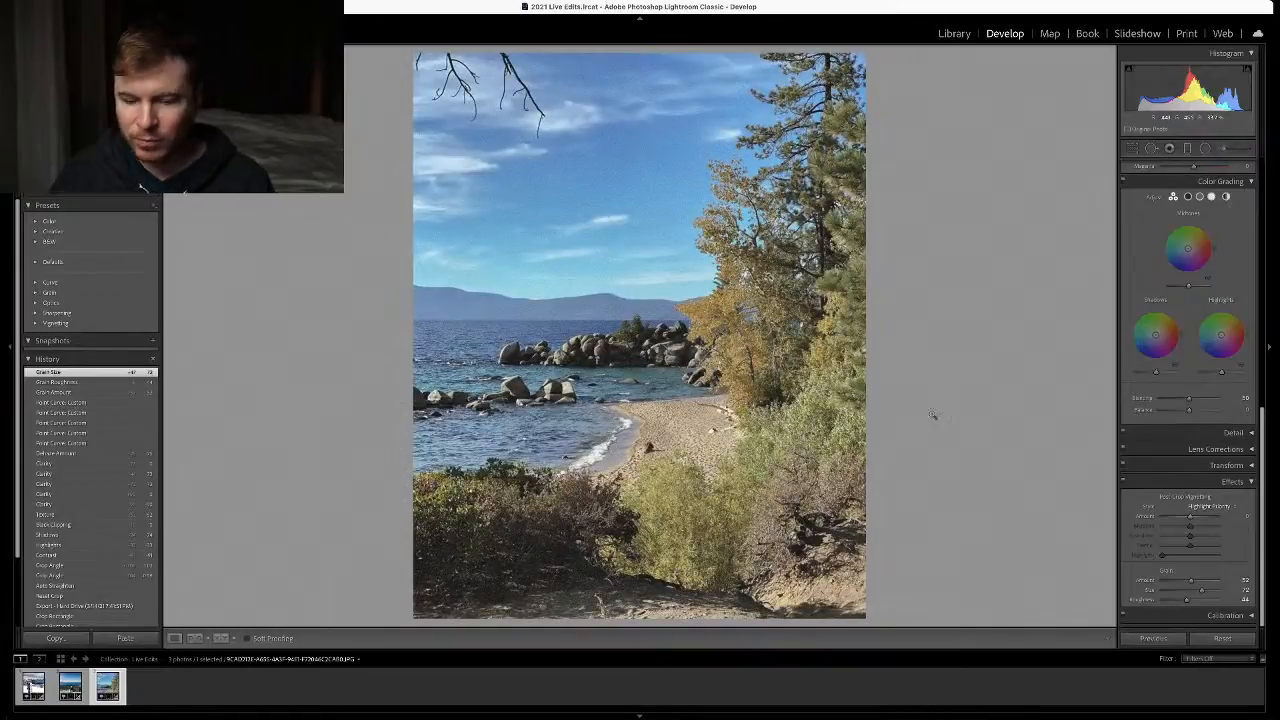
{"action": "left_click_drag", "start_coordinate": [1190, 578], "coordinate": [1178, 582]}
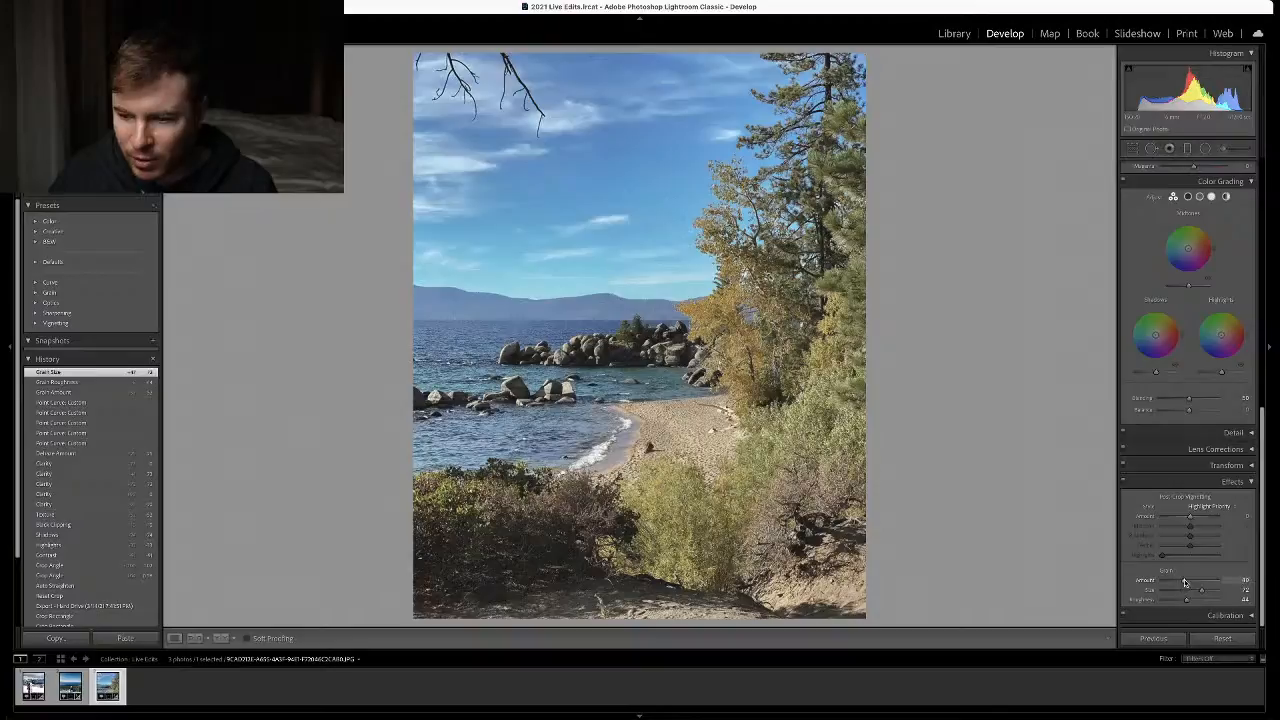
{"action": "mouse_move", "coordinate": [1188, 599]}
{"action": "left_mouse_down"}
{"action": "mouse_move", "coordinate": [1165, 603]}
{"action": "mouse_move", "coordinate": [1202, 605]}
{"action": "left_mouse_up"}
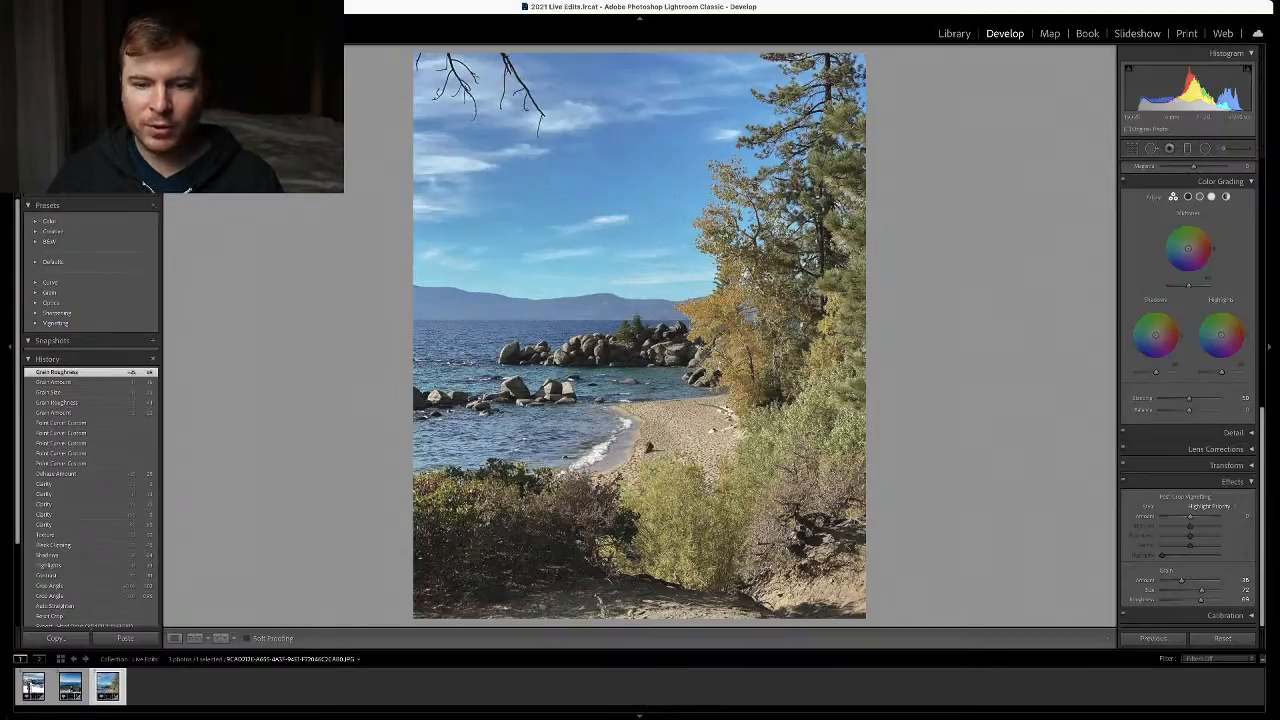
{"action": "key", "text": "ctrl+minus"}
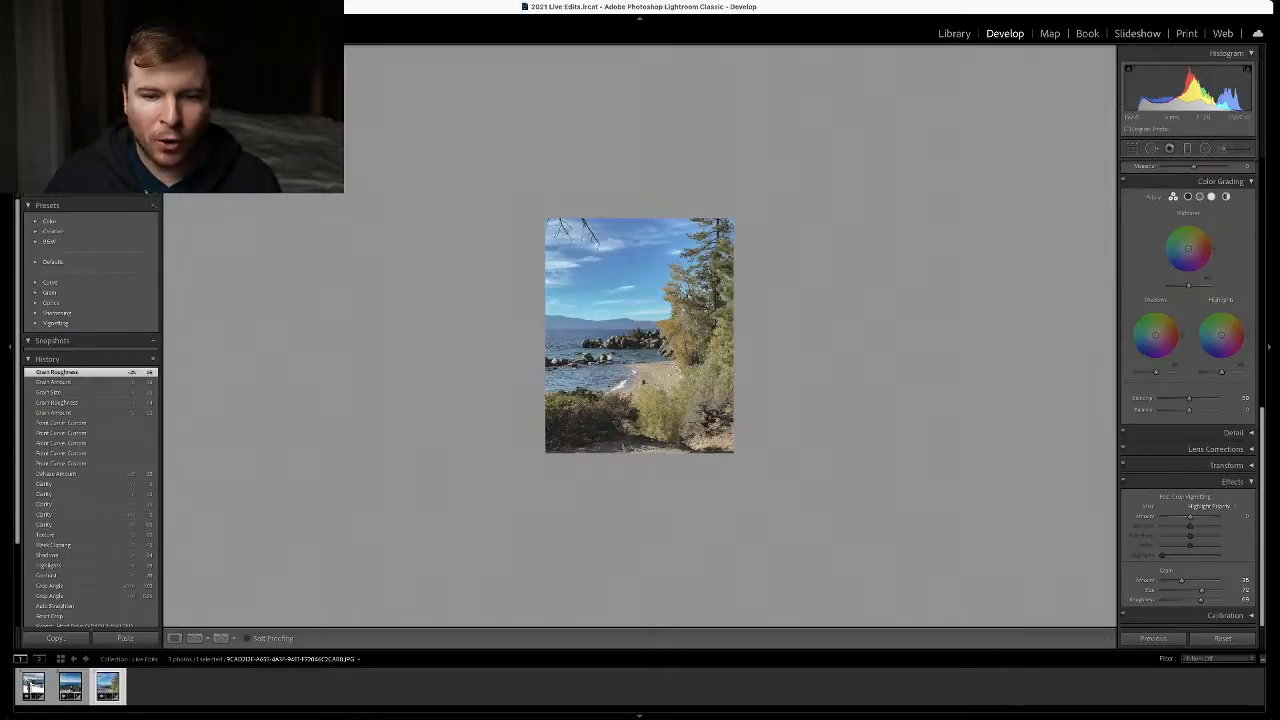
{"action": "key", "text": "z"}
{"action": "key", "text": "z"}
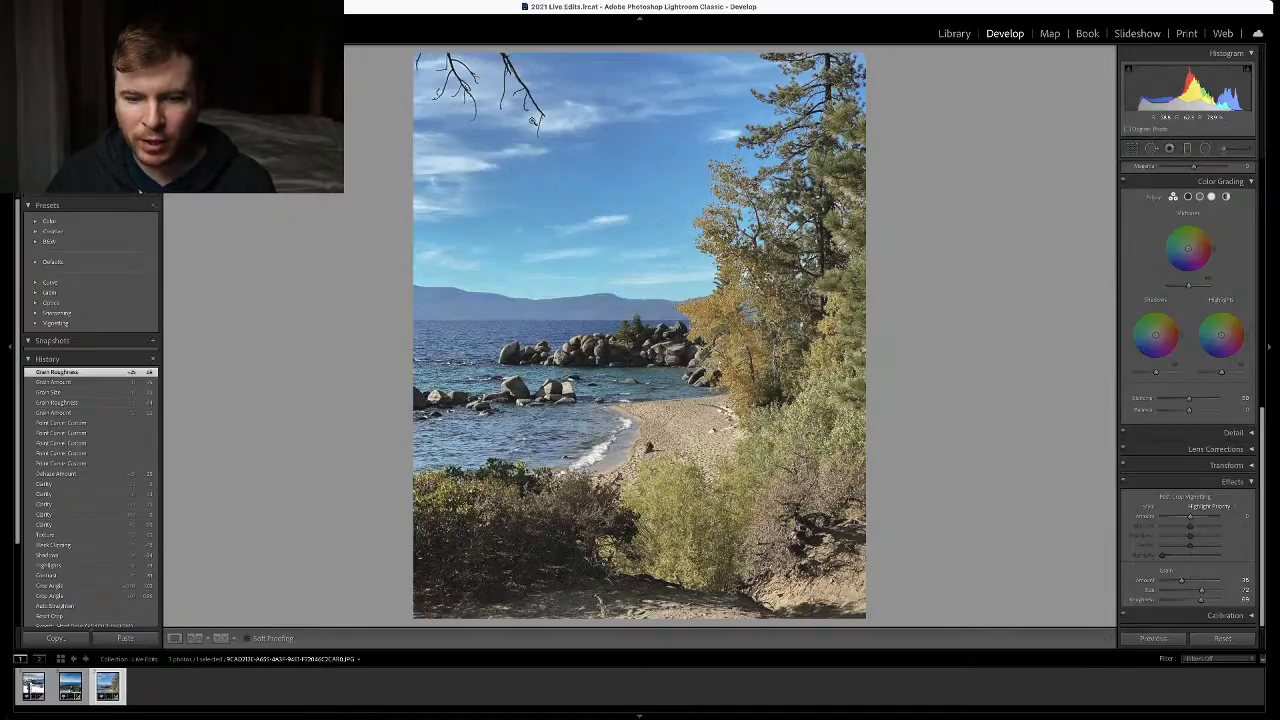
Try to heal away the overhanging branch in the sky with an enlarged Spot Removal brush, and reset the spot removal
{"action": "left_click", "coordinate": [1223, 149]}
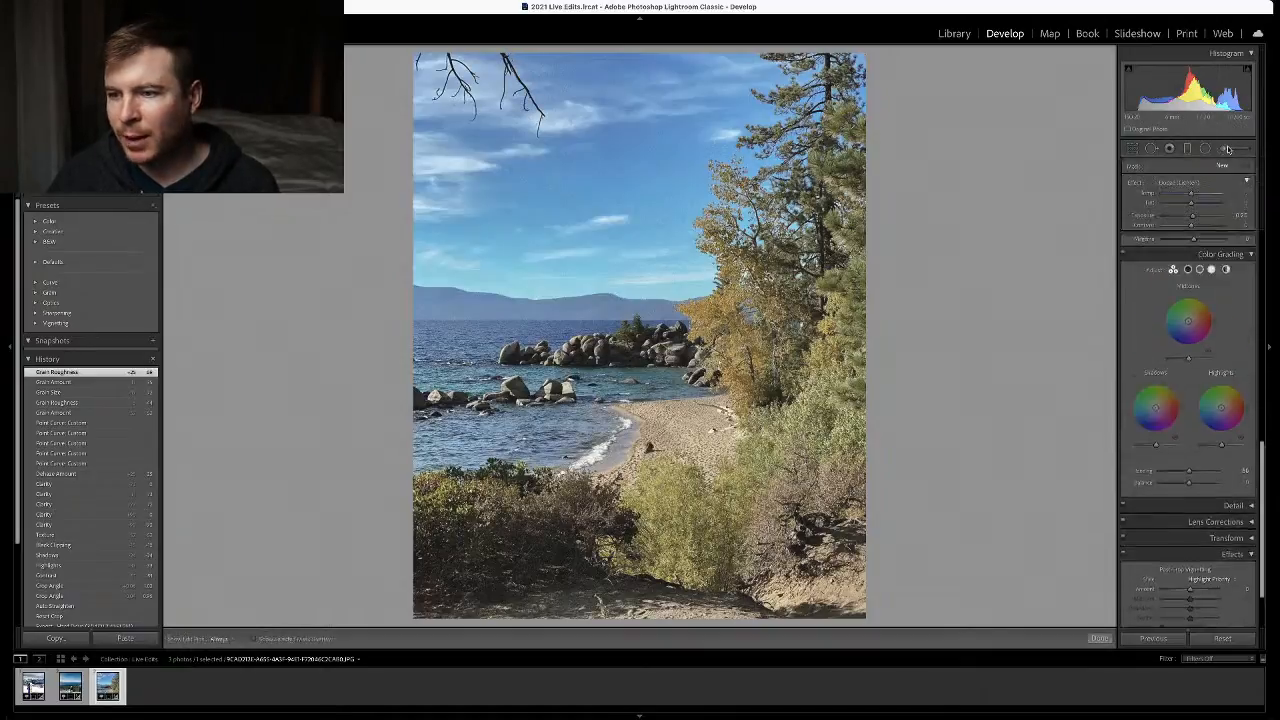
{"action": "left_click", "coordinate": [1151, 148]}
{"action": "key", "text": "]"}
{"action": "key", "text": "]"}
{"action": "key", "text": "]"}
{"action": "key", "text": "]"}
{"action": "key", "text": "]"}
{"action": "left_click_drag", "start_coordinate": [503, 56], "coordinate": [537, 140]}
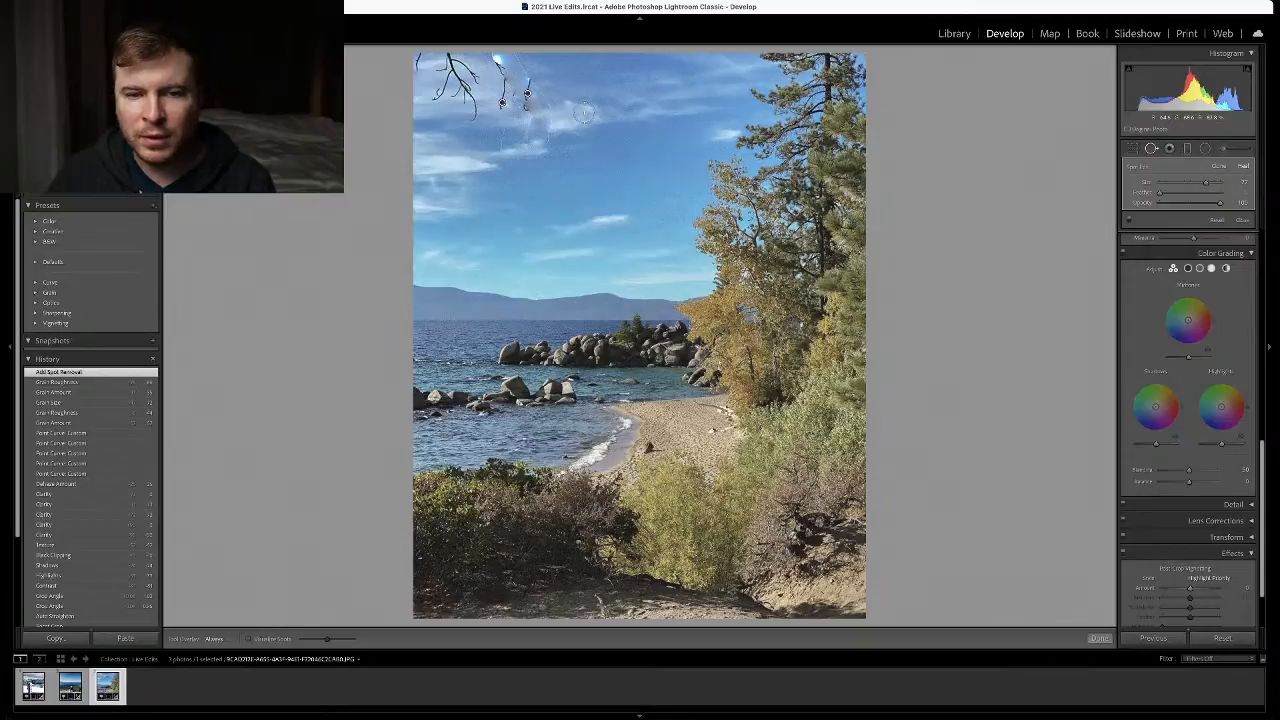
{"action": "left_click", "coordinate": [1218, 220]}
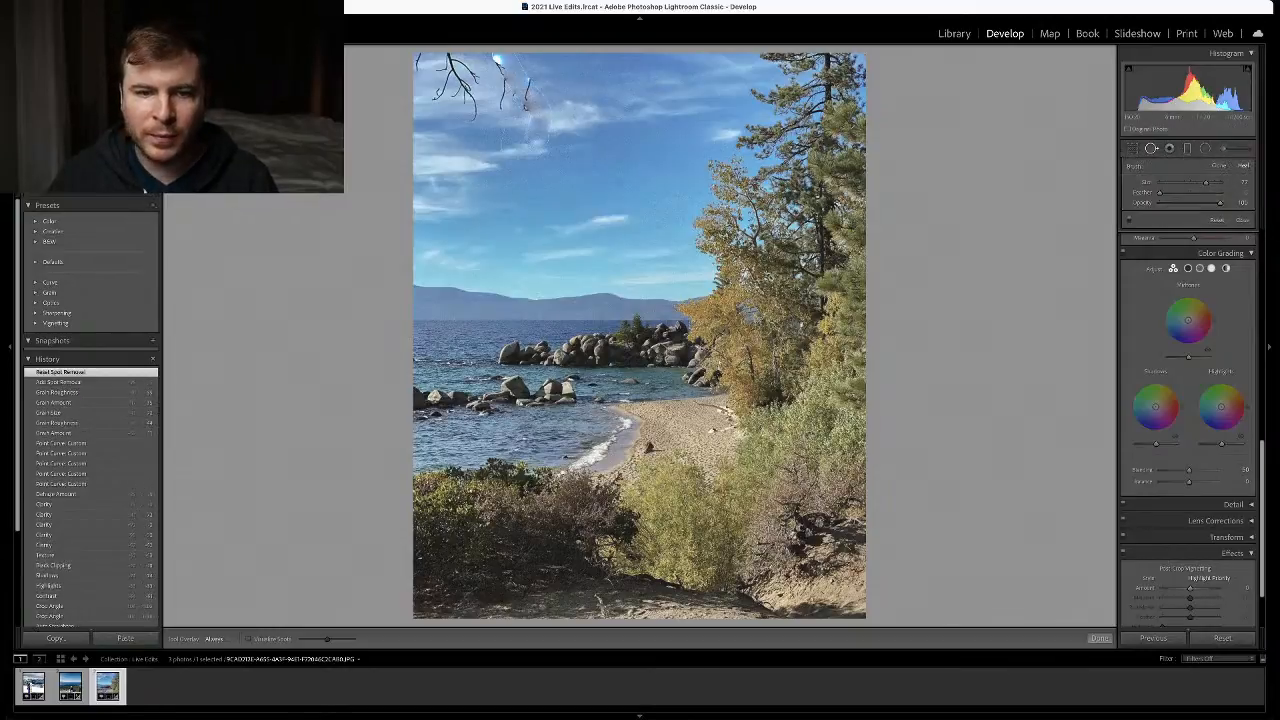
{"action": "left_click", "coordinate": [1132, 149]}
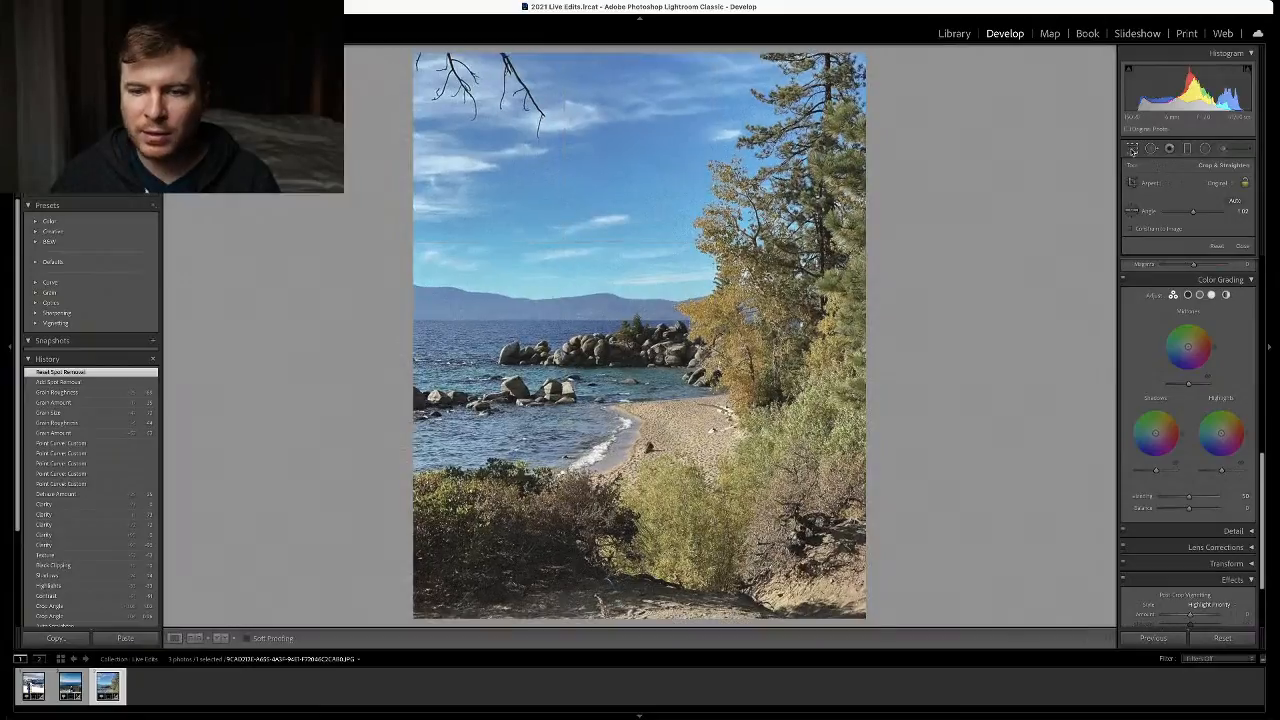
{"action": "left_click", "coordinate": [1132, 149]}
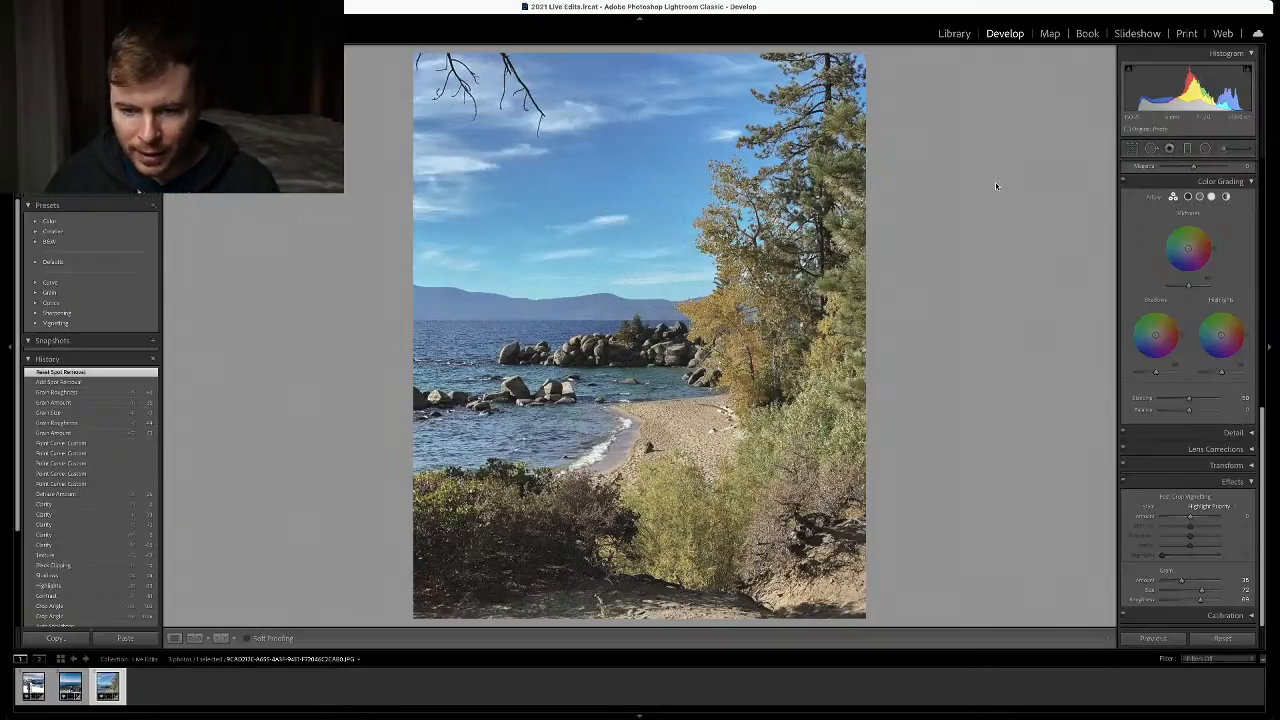
Grade the shadows toward green-teal and the midtones and highlights slightly toward yellow, and warm Temp to about +23
{"action": "scroll", "coordinate": [1203, 308], "scroll_direction": "up", "scroll_amount": 5}
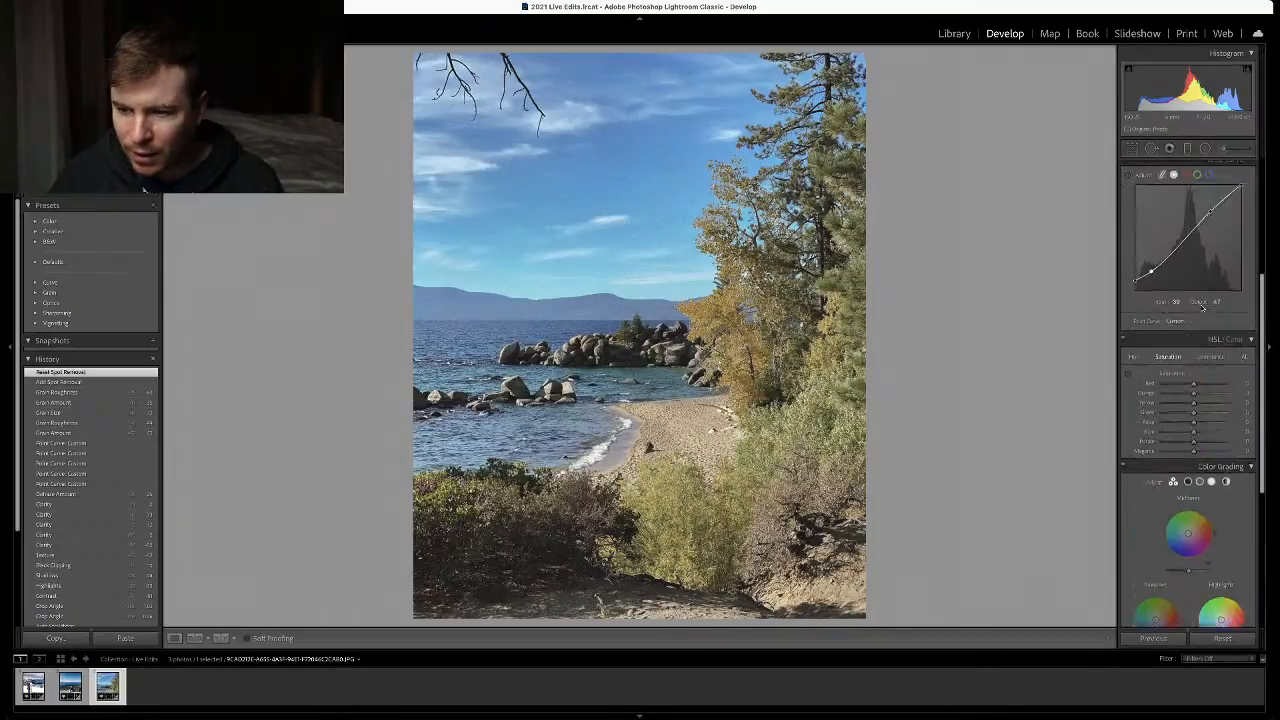
{"action": "scroll", "coordinate": [1203, 308], "scroll_direction": "down", "scroll_amount": 2}
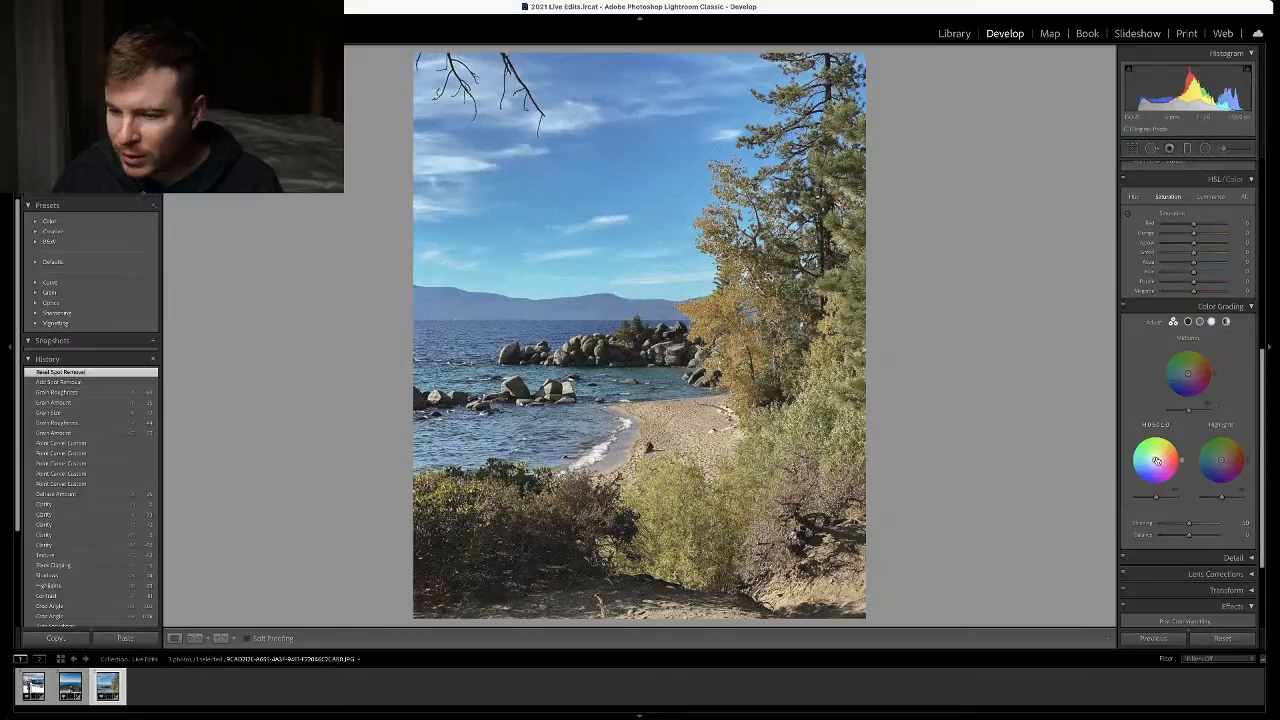
{"action": "mouse_move", "coordinate": [1155, 460]}
{"action": "left_mouse_down"}
{"action": "mouse_move", "coordinate": [1136, 442]}
{"action": "mouse_move", "coordinate": [1148, 457]}
{"action": "left_mouse_up"}
{"action": "mouse_move", "coordinate": [1190, 374]}
{"action": "left_mouse_down"}
{"action": "mouse_move", "coordinate": [1191, 348]}
{"action": "mouse_move", "coordinate": [1191, 369]}
{"action": "left_mouse_up"}
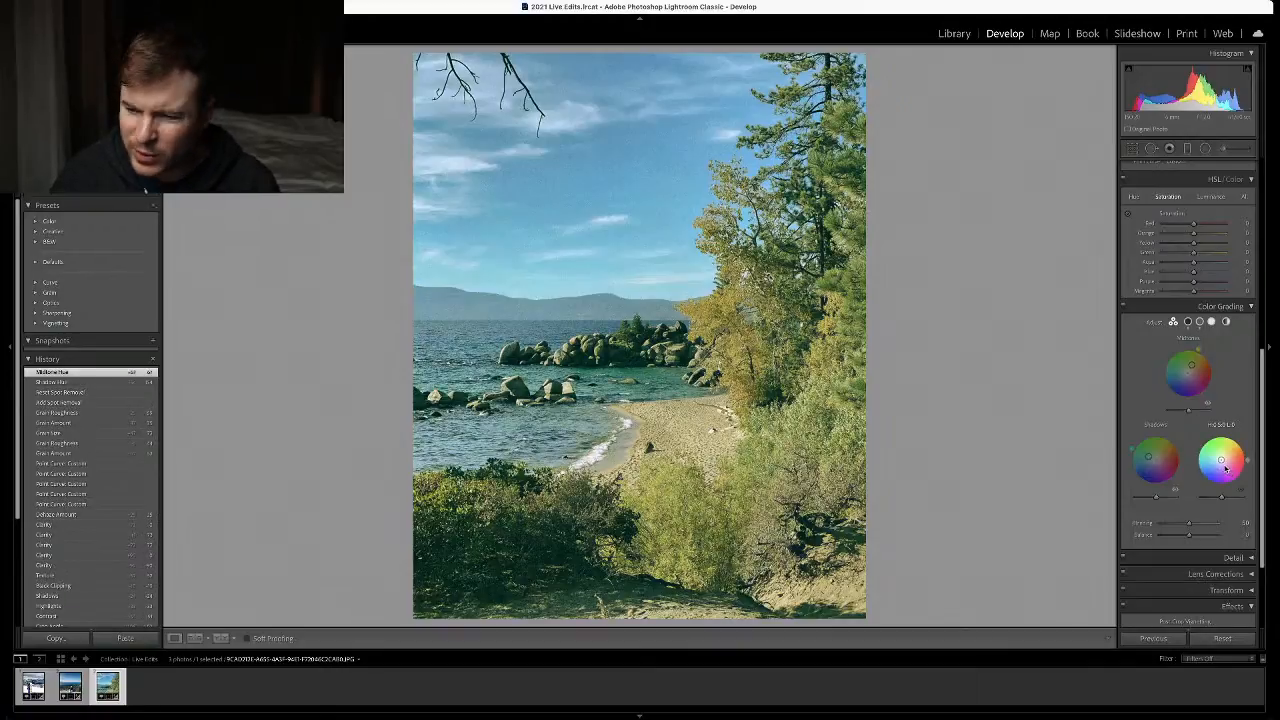
{"action": "mouse_move", "coordinate": [1222, 461]}
{"action": "left_mouse_down"}
{"action": "mouse_move", "coordinate": [1201, 461]}
{"action": "mouse_move", "coordinate": [1205, 474]}
{"action": "mouse_move", "coordinate": [1206, 446]}
{"action": "mouse_move", "coordinate": [1223, 458]}
{"action": "left_mouse_up"}
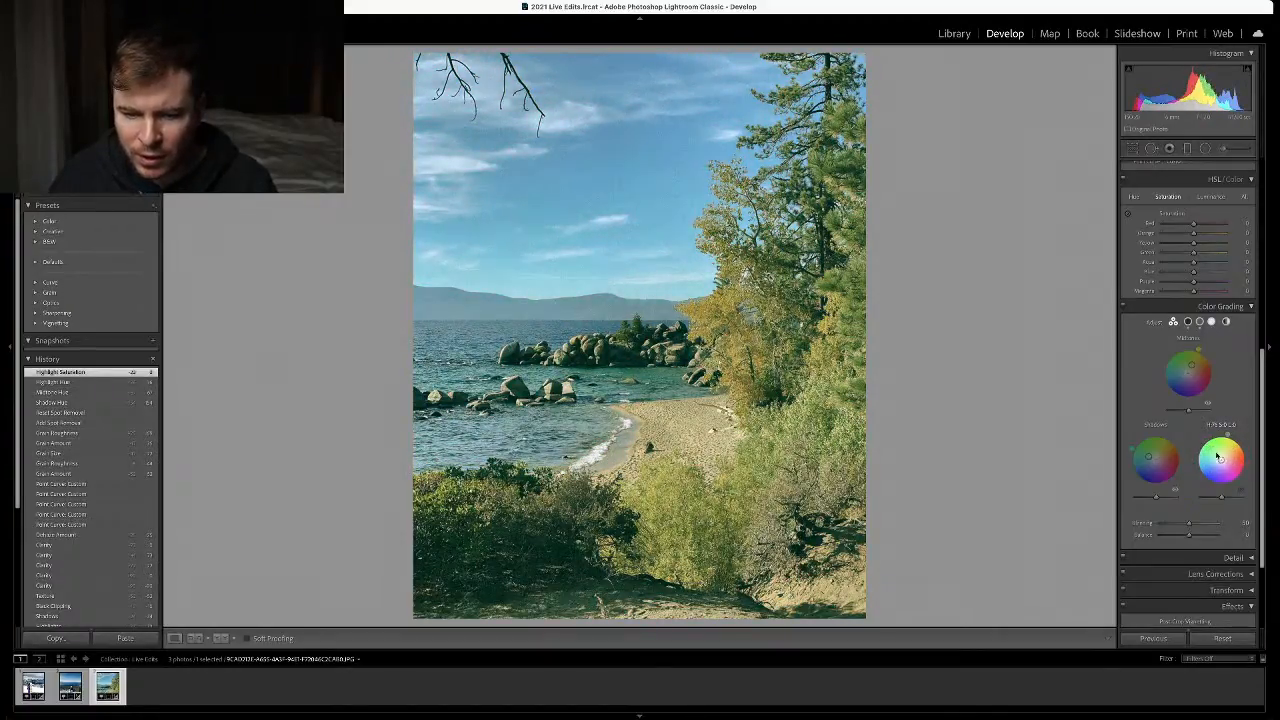
{"action": "scroll", "coordinate": [1209, 446], "scroll_direction": "up", "scroll_amount": 5}
{"action": "mouse_move", "coordinate": [1190, 234]}
{"action": "left_mouse_down"}
{"action": "mouse_move", "coordinate": [1171, 234]}
{"action": "mouse_move", "coordinate": [1195, 233]}
{"action": "left_mouse_up"}
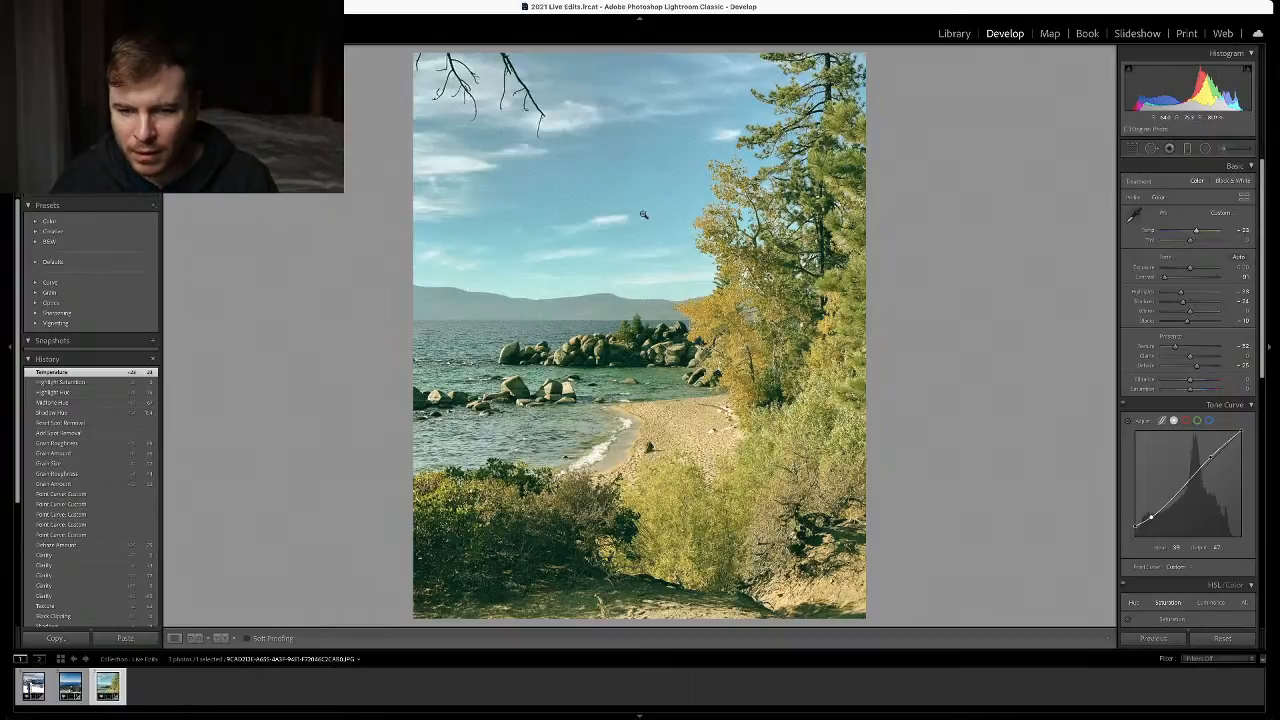
Shift the sky's blue hue to about +24 with the targeted HSL adjustment
{"action": "scroll", "coordinate": [1193, 312], "scroll_direction": "down", "scroll_amount": 3}
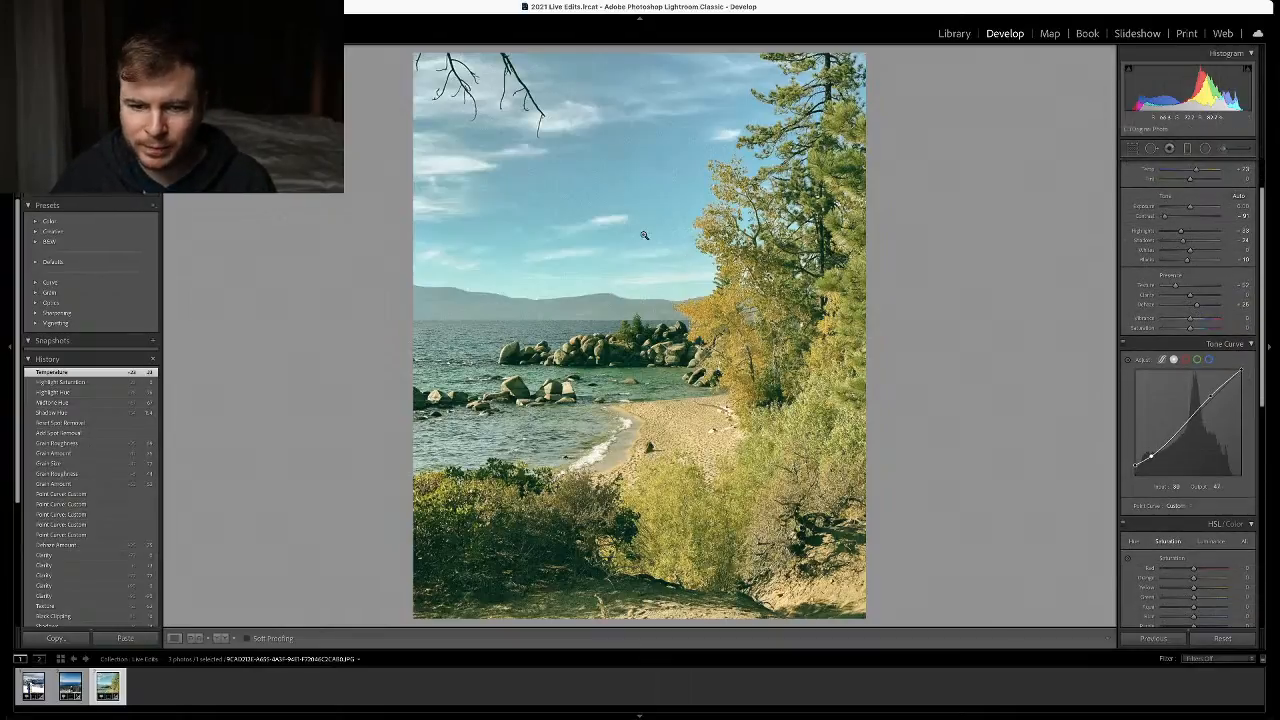
{"action": "scroll", "coordinate": [1228, 470], "scroll_direction": "down", "scroll_amount": 3}
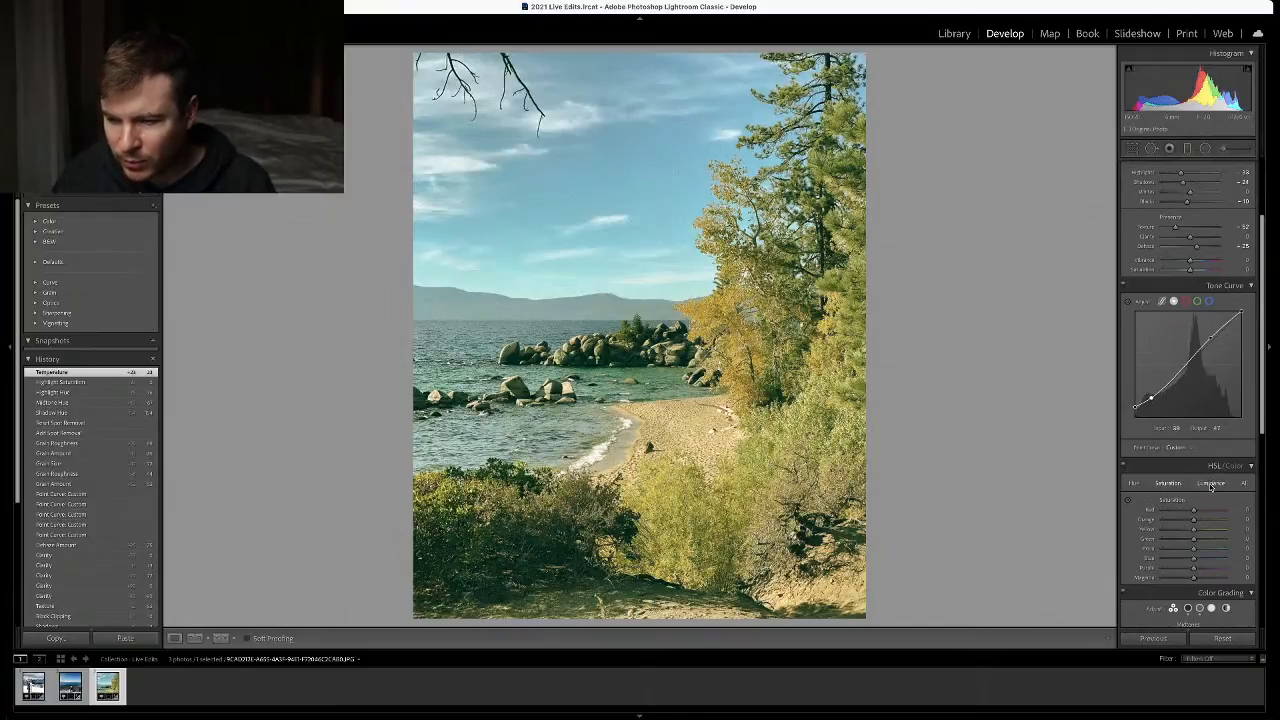
{"action": "left_click", "coordinate": [1136, 485]}
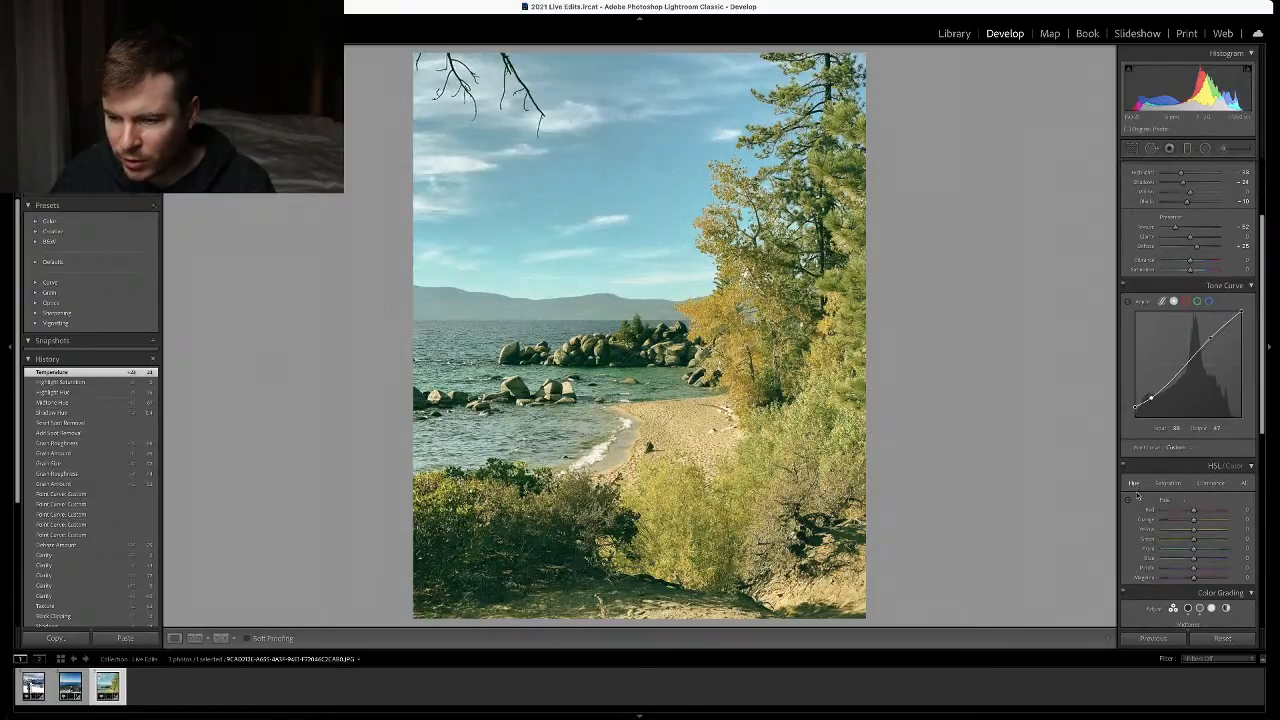
{"action": "left_click", "coordinate": [1128, 501]}
{"action": "mouse_move", "coordinate": [660, 224]}
{"action": "left_mouse_down"}
{"action": "mouse_move", "coordinate": [660, 190]}
{"action": "mouse_move", "coordinate": [660, 270]}
{"action": "mouse_move", "coordinate": [660, 190]}
{"action": "mouse_move", "coordinate": [660, 218]}
{"action": "left_mouse_up"}
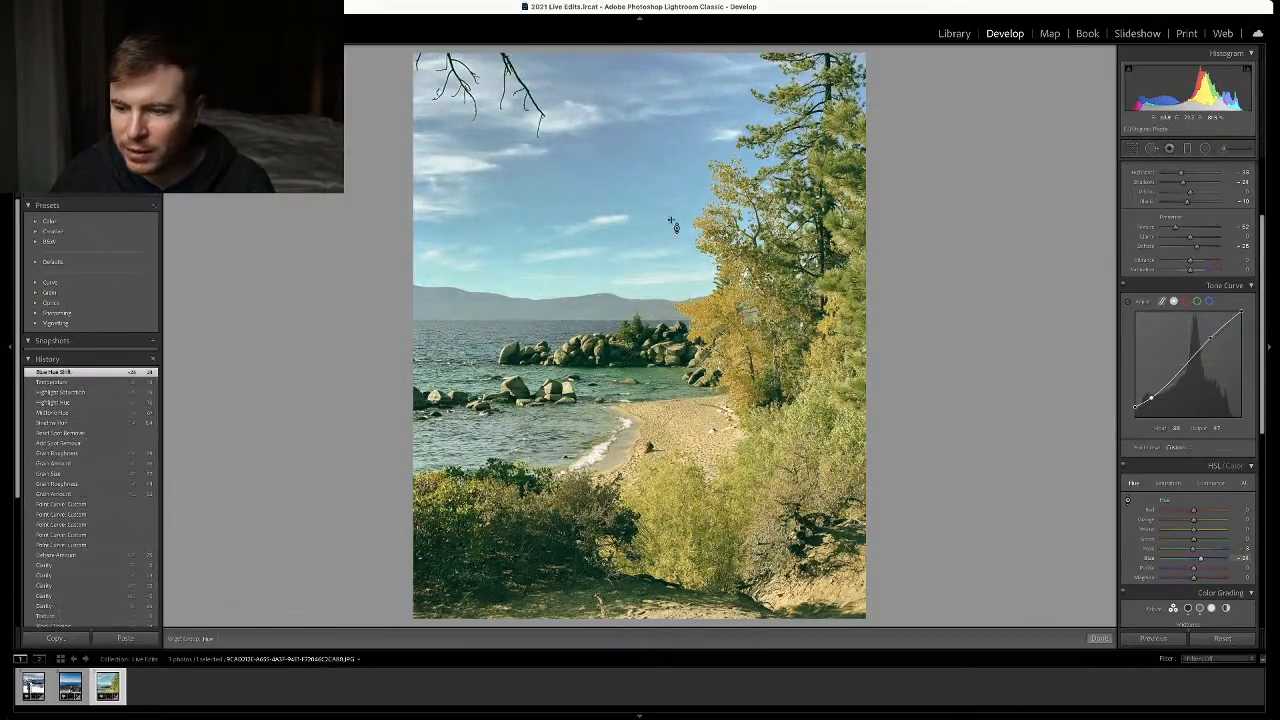
Raise the sky's blue saturation to about +30 and lower the foliage's saturation to about -50 for yellow and -11 for orange
{"action": "left_click", "coordinate": [1168, 484]}
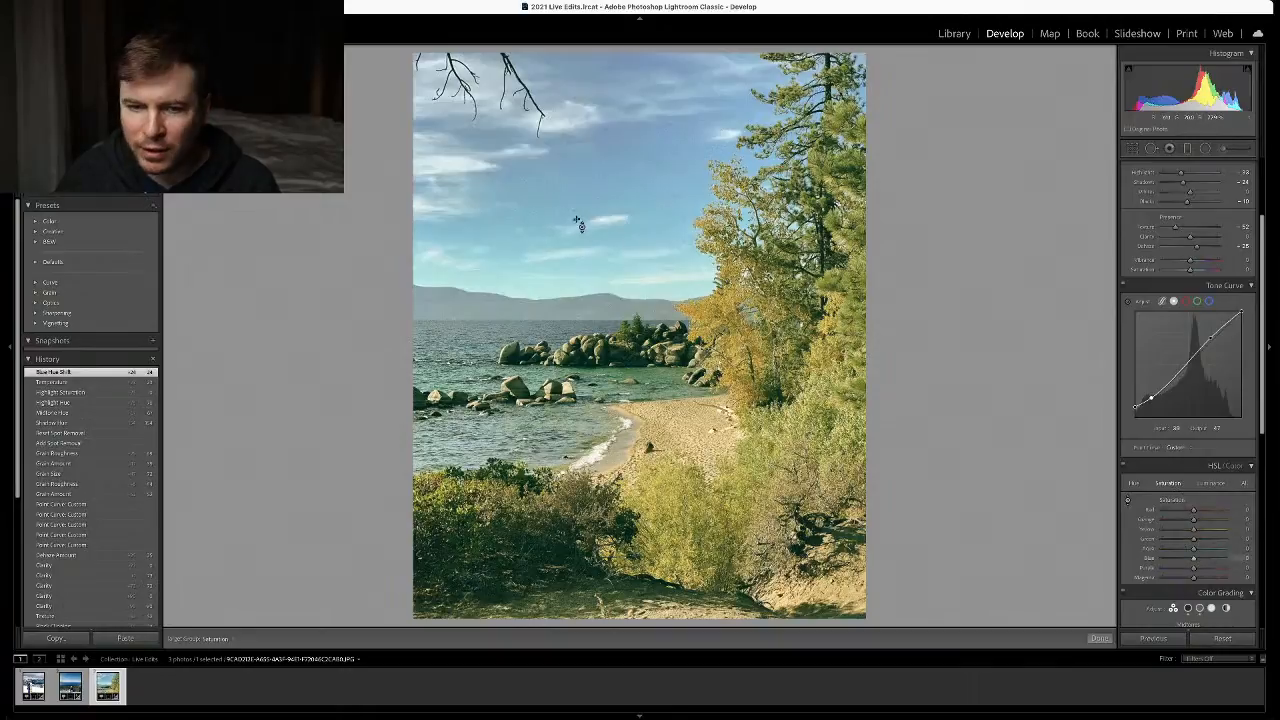
{"action": "mouse_move", "coordinate": [614, 186]}
{"action": "left_mouse_down"}
{"action": "mouse_move", "coordinate": [614, 172]}
{"action": "mouse_move", "coordinate": [628, 193]}
{"action": "left_mouse_up"}
{"action": "mouse_move", "coordinate": [668, 505]}
{"action": "left_mouse_down"}
{"action": "mouse_move", "coordinate": [668, 519]}
{"action": "mouse_move", "coordinate": [669, 508]}
{"action": "left_mouse_up"}
{"action": "mouse_move", "coordinate": [707, 323]}
{"action": "left_mouse_down"}
{"action": "mouse_move", "coordinate": [707, 336]}
{"action": "mouse_move", "coordinate": [705, 320]}
{"action": "left_mouse_up"}
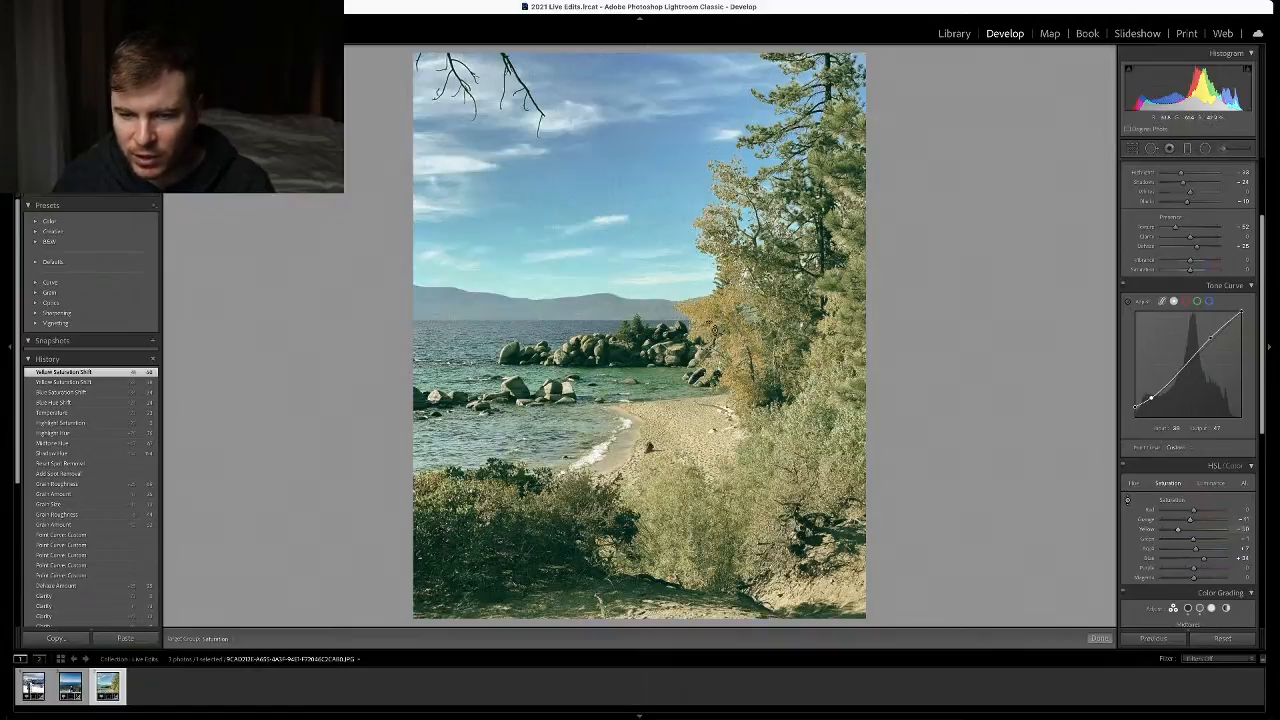
Raise the foliage's luminance to about +5 for yellow and +4 for orange with the targeted HSL adjustment
{"action": "left_click", "coordinate": [1210, 483]}
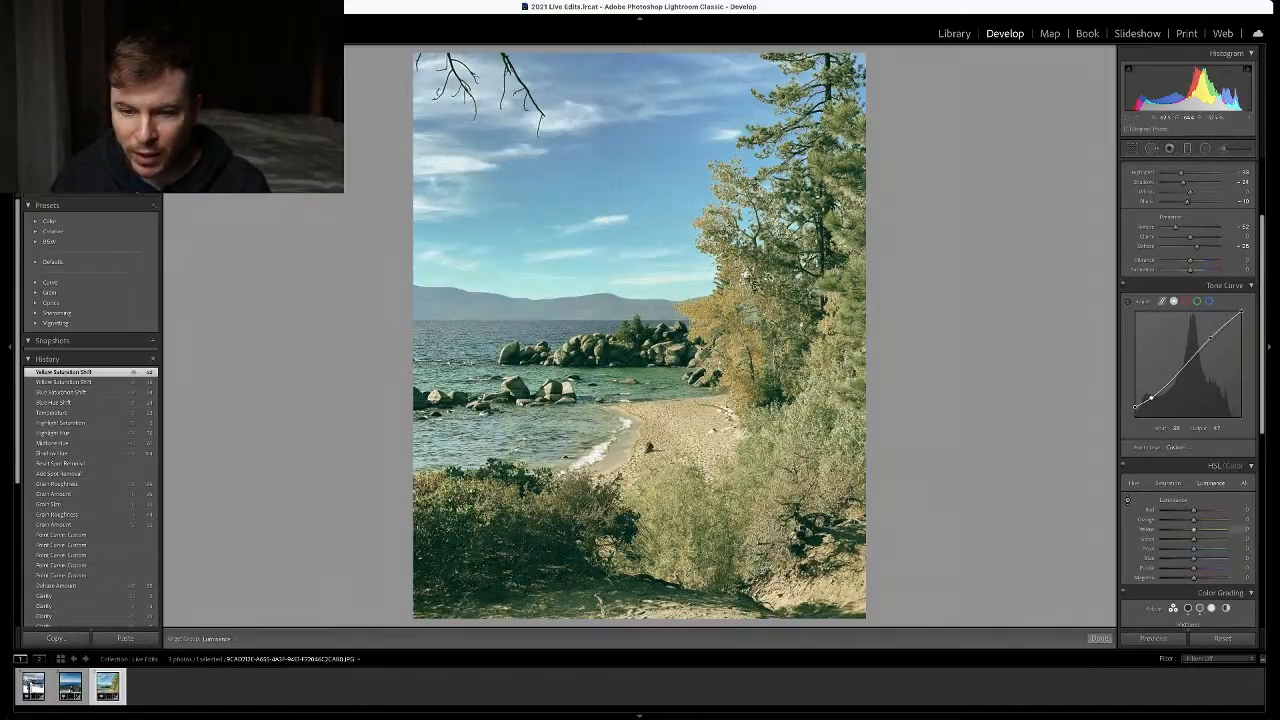
{"action": "mouse_move", "coordinate": [741, 275]}
{"action": "left_mouse_down"}
{"action": "mouse_move", "coordinate": [741, 318]}
{"action": "mouse_move", "coordinate": [741, 268]}
{"action": "left_mouse_up"}
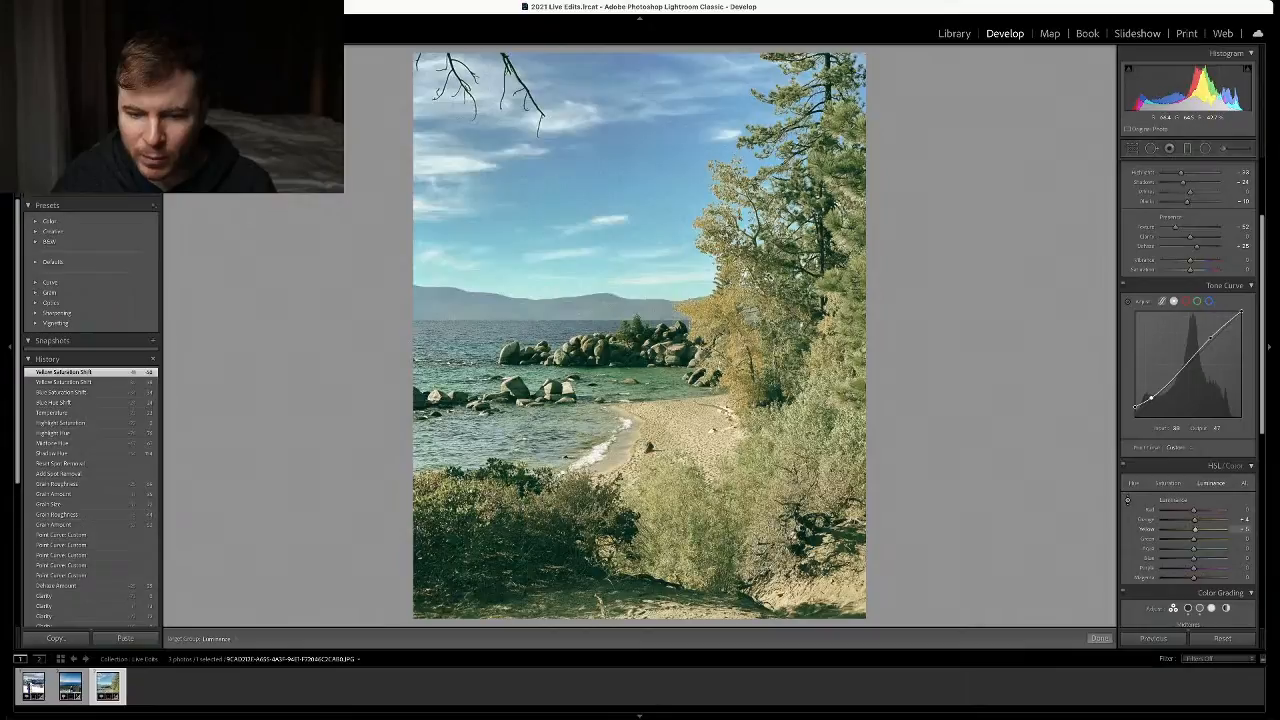
{"action": "left_click_drag", "start_coordinate": [707, 323], "coordinate": [710, 326]}
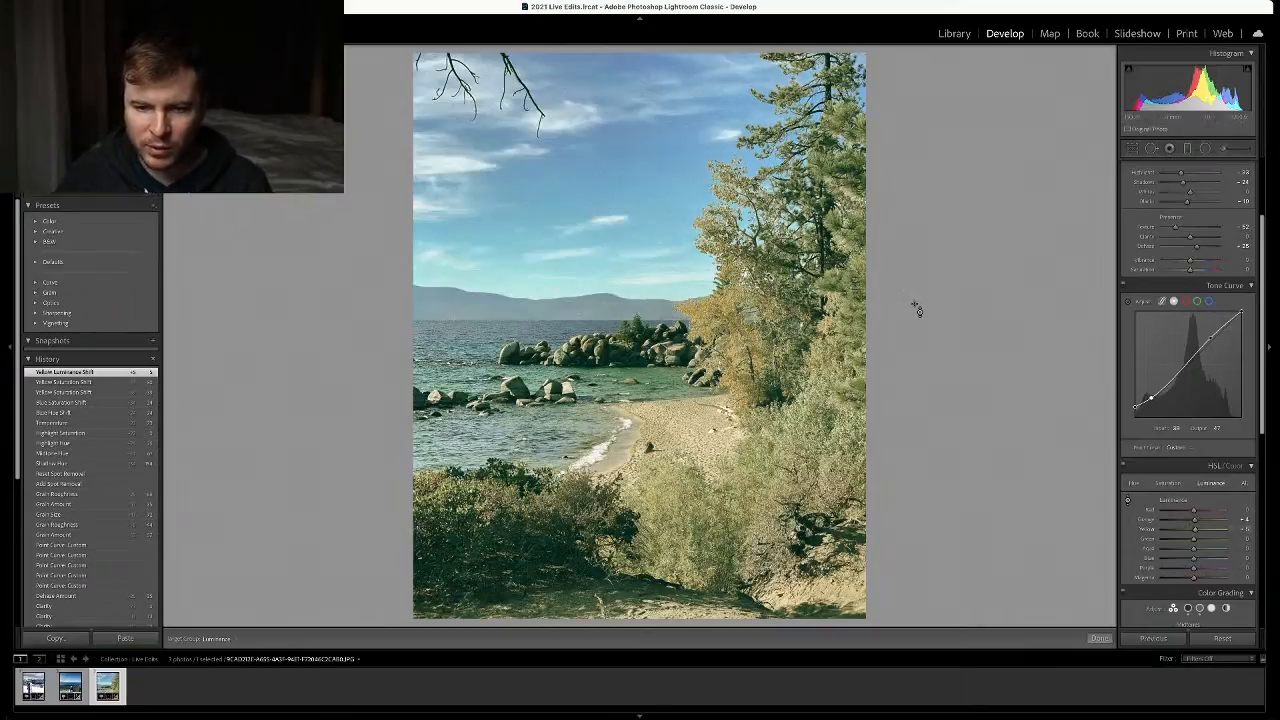
{"action": "left_click", "coordinate": [1211, 484]}
Lower Whites to about -17 and reduce Exposure slightly on the lake photo
{"action": "scroll", "coordinate": [1190, 420], "scroll_direction": "up", "scroll_amount": 3}
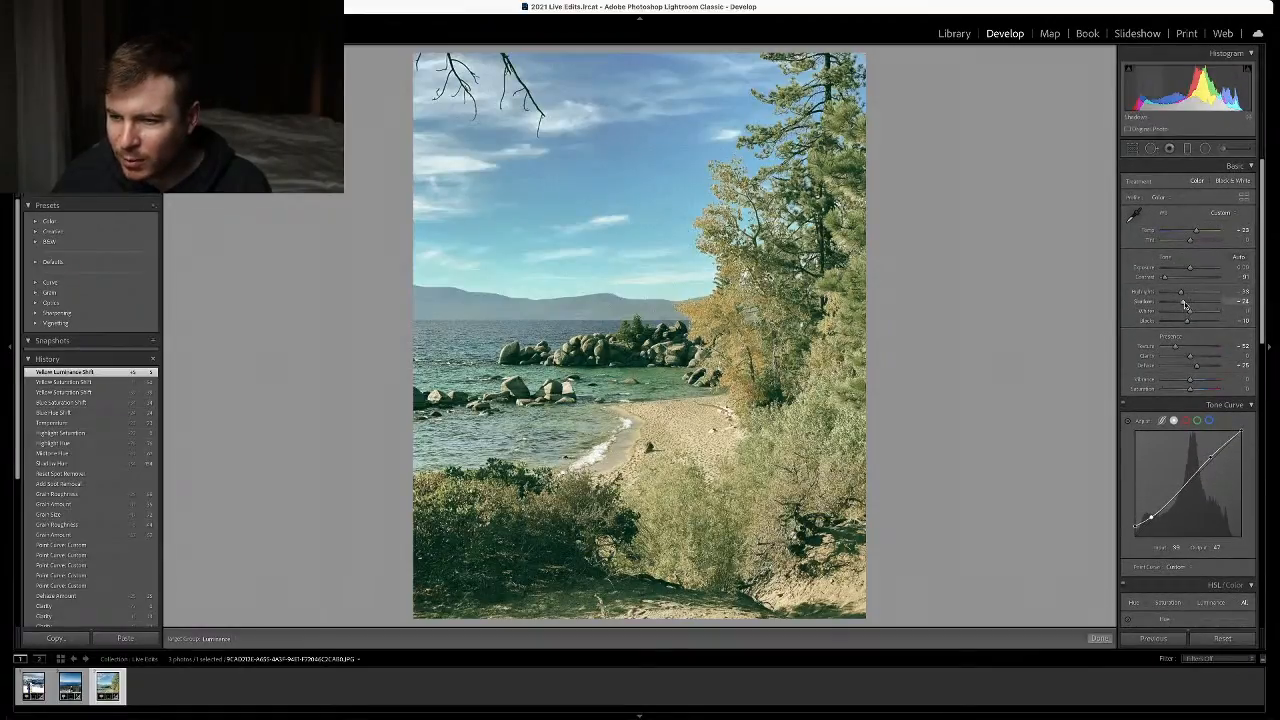
{"action": "mouse_move", "coordinate": [1190, 315]}
{"action": "left_mouse_down"}
{"action": "mouse_move", "coordinate": [1158, 317]}
{"action": "mouse_move", "coordinate": [1186, 316]}
{"action": "left_mouse_up"}
{"action": "left_click_drag", "start_coordinate": [1190, 270], "coordinate": [1187, 270]}
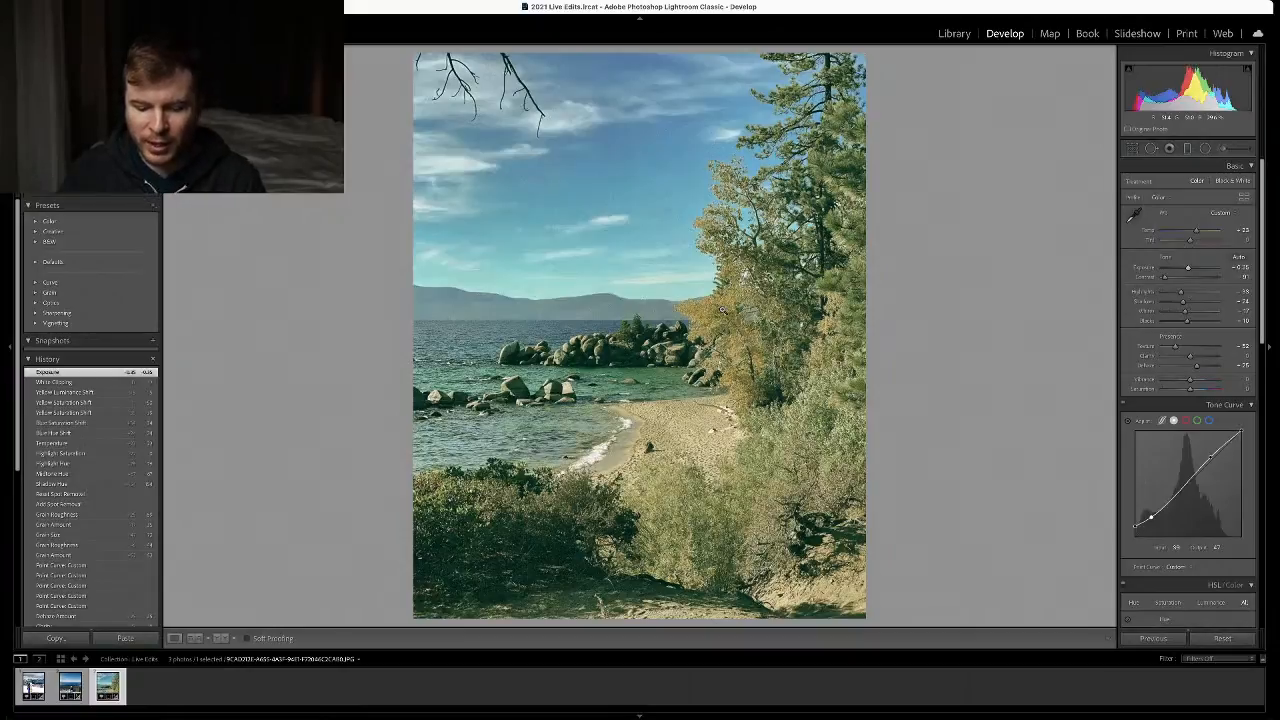
Compare the lake photo with its original, and level it with a very slight crop rotation
{"action": "key", "text": "backslash"}
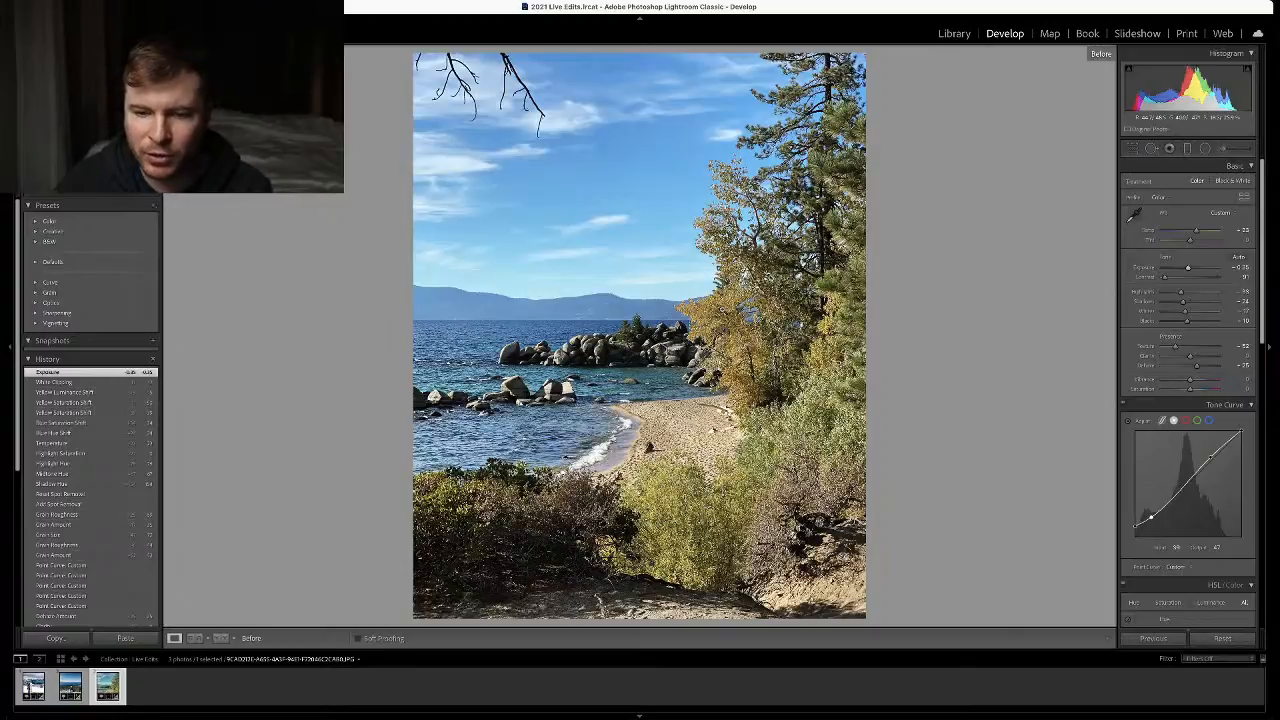
{"action": "key", "text": "backslash"}
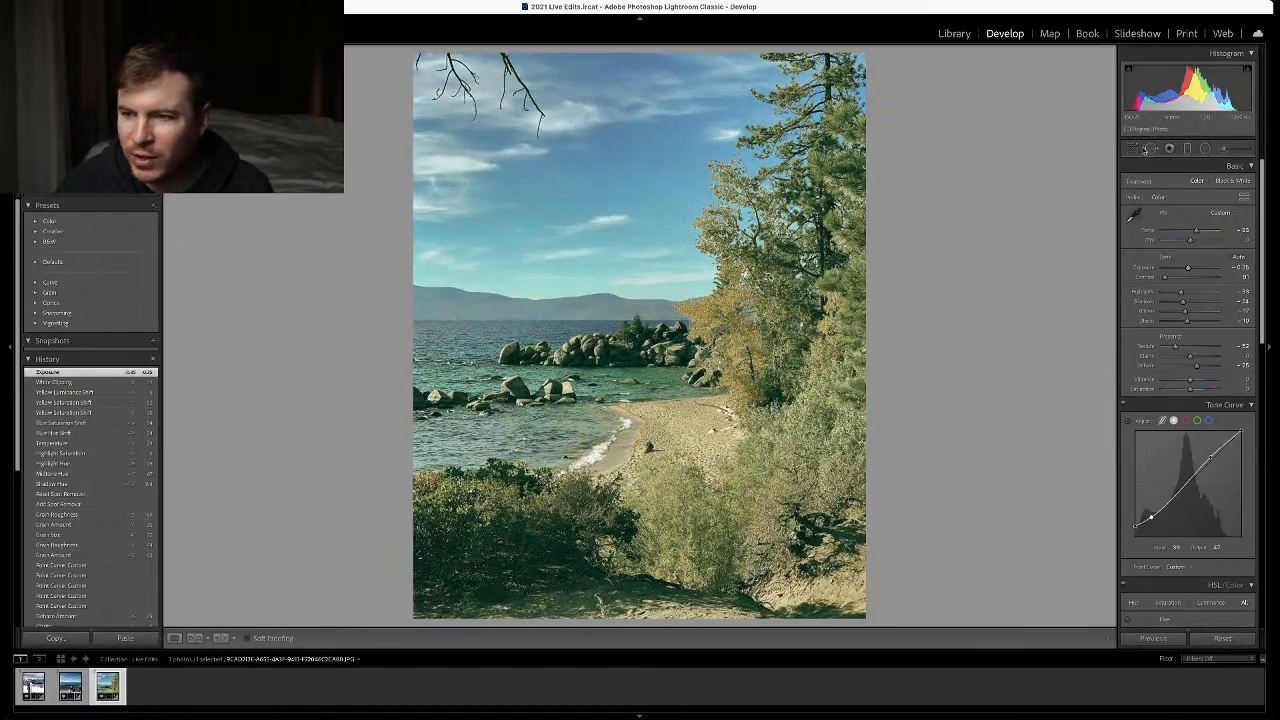
{"action": "key", "text": "r"}
{"action": "left_click_drag", "start_coordinate": [918, 515], "coordinate": [918, 519]}
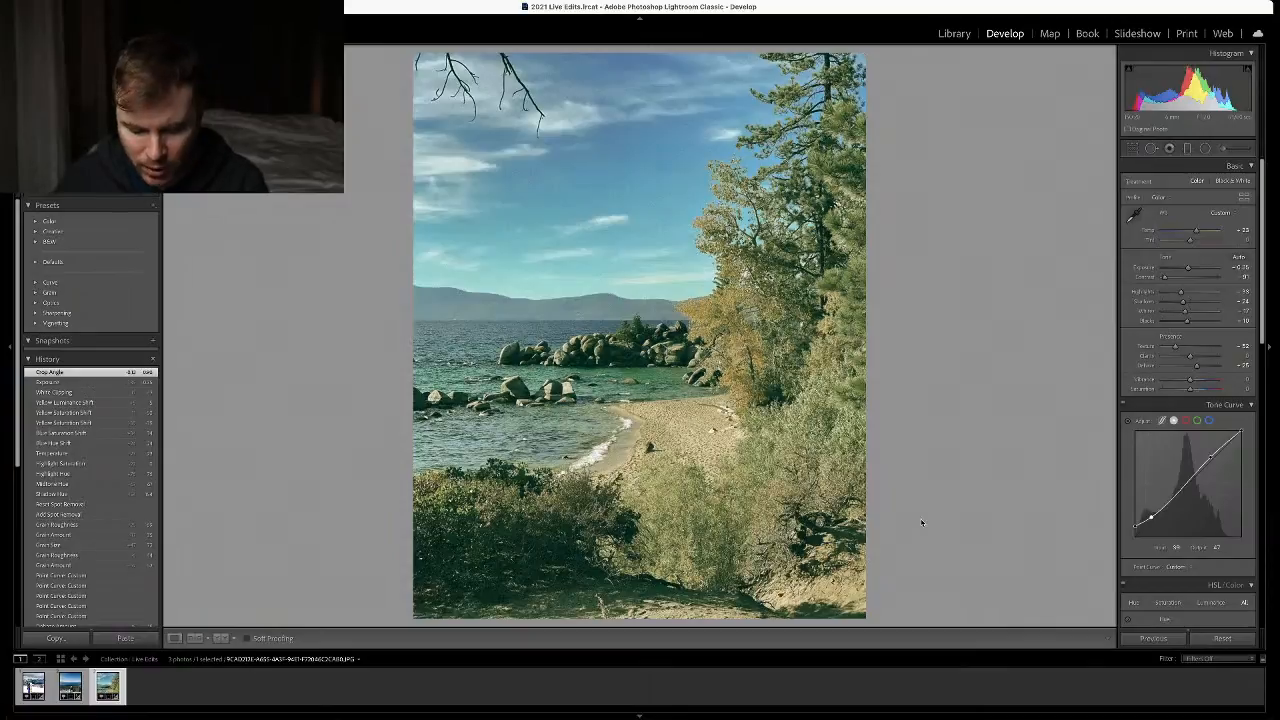
Compare the before and after versions of the photo of the snowboarder holding an upright board
{"action": "key", "text": "Right"}
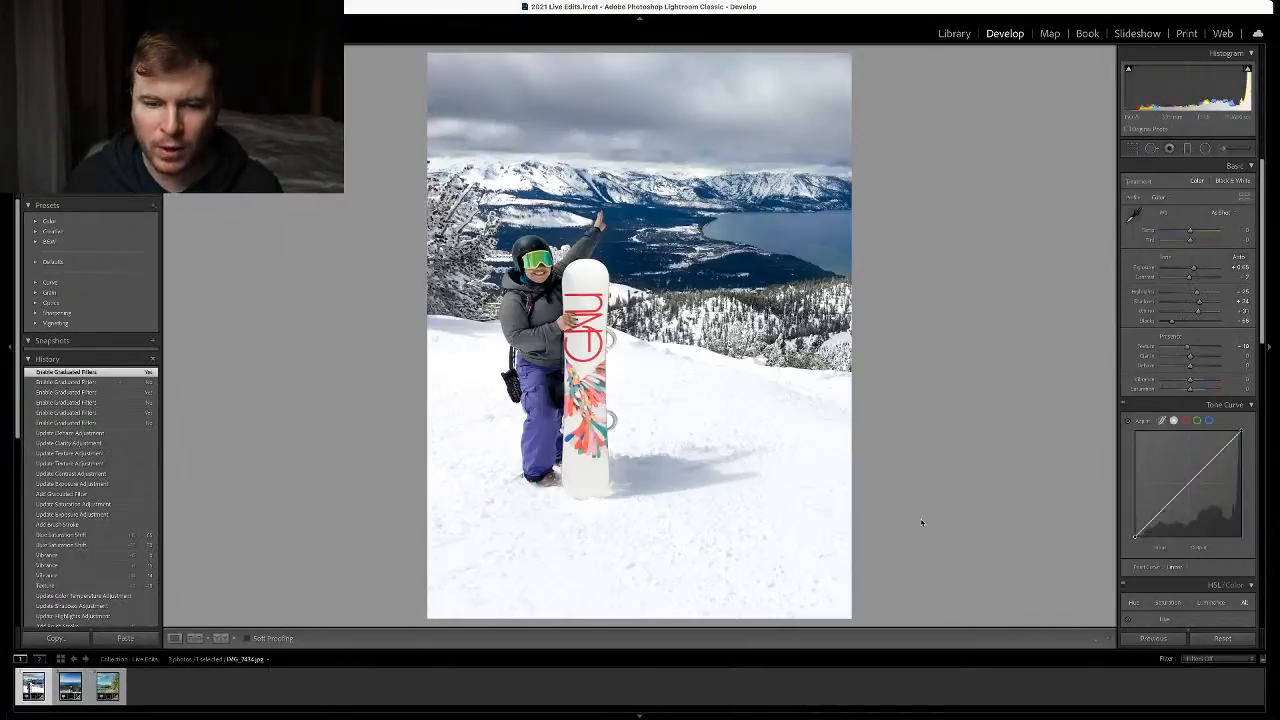
{"action": "key", "text": "backslash"}
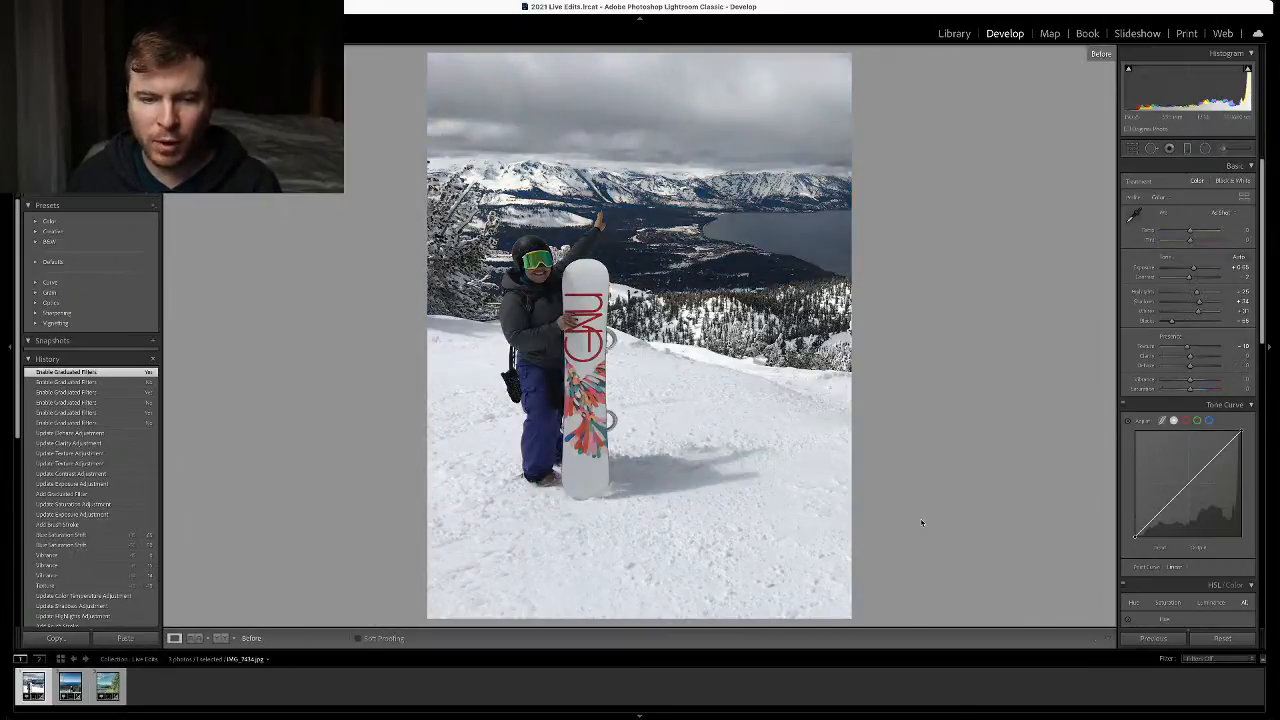
{"action": "key", "text": "backslash"}
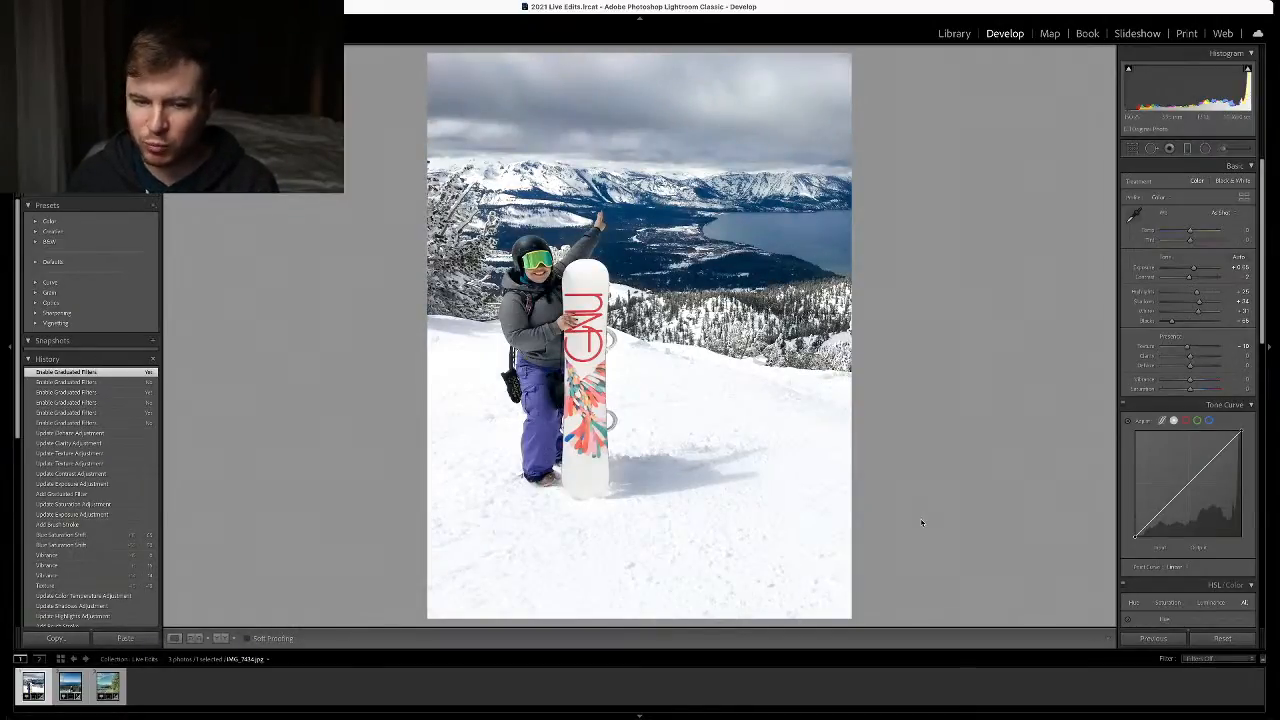
{"action": "key", "text": "backslash"}
{"action": "key", "text": "backslash"}
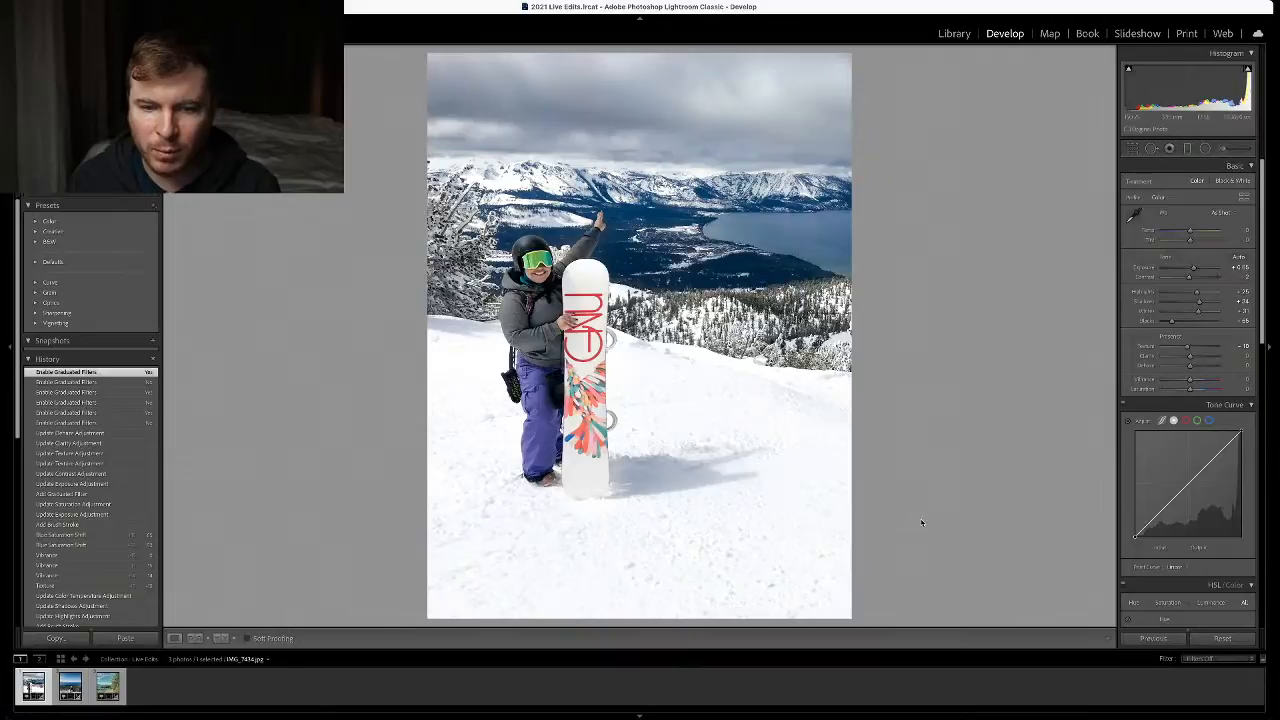
{"action": "key", "text": "backslash"}
{"action": "key", "text": "backslash"}
Compare the before and after versions of the photo of the snowboarder with the dog
{"action": "key", "text": "Right"}
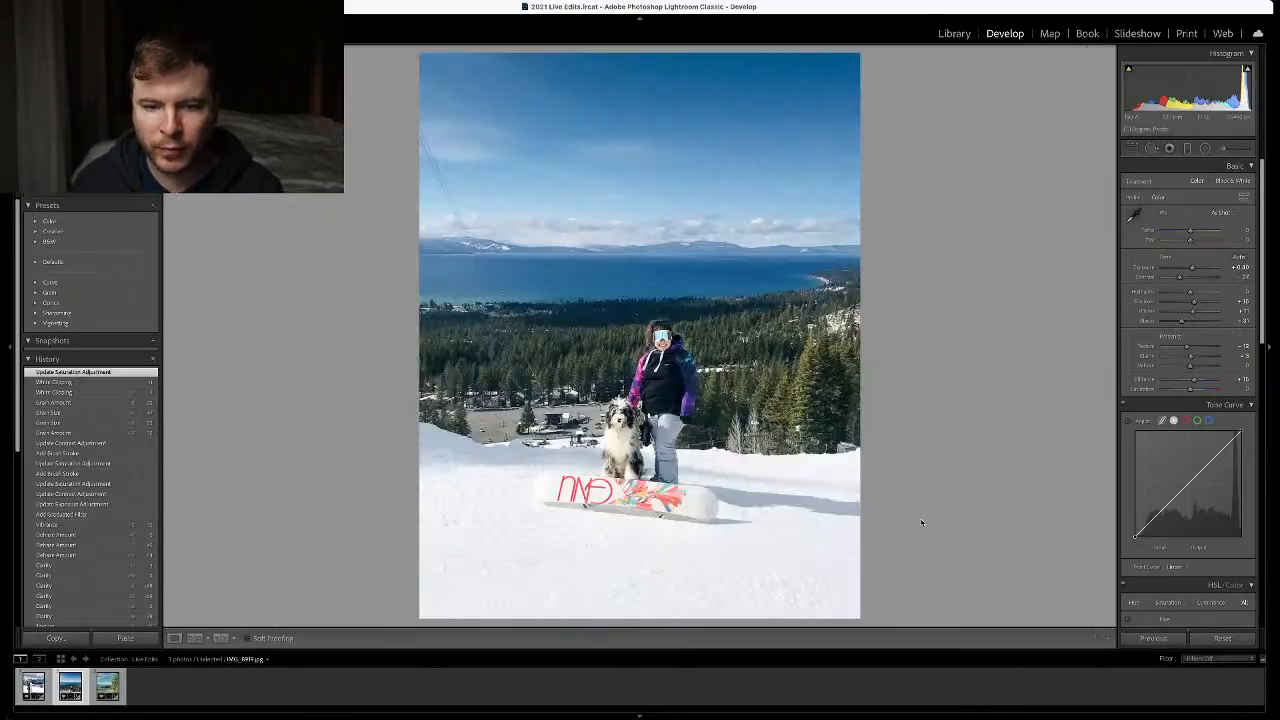
{"action": "key", "text": "backslash"}
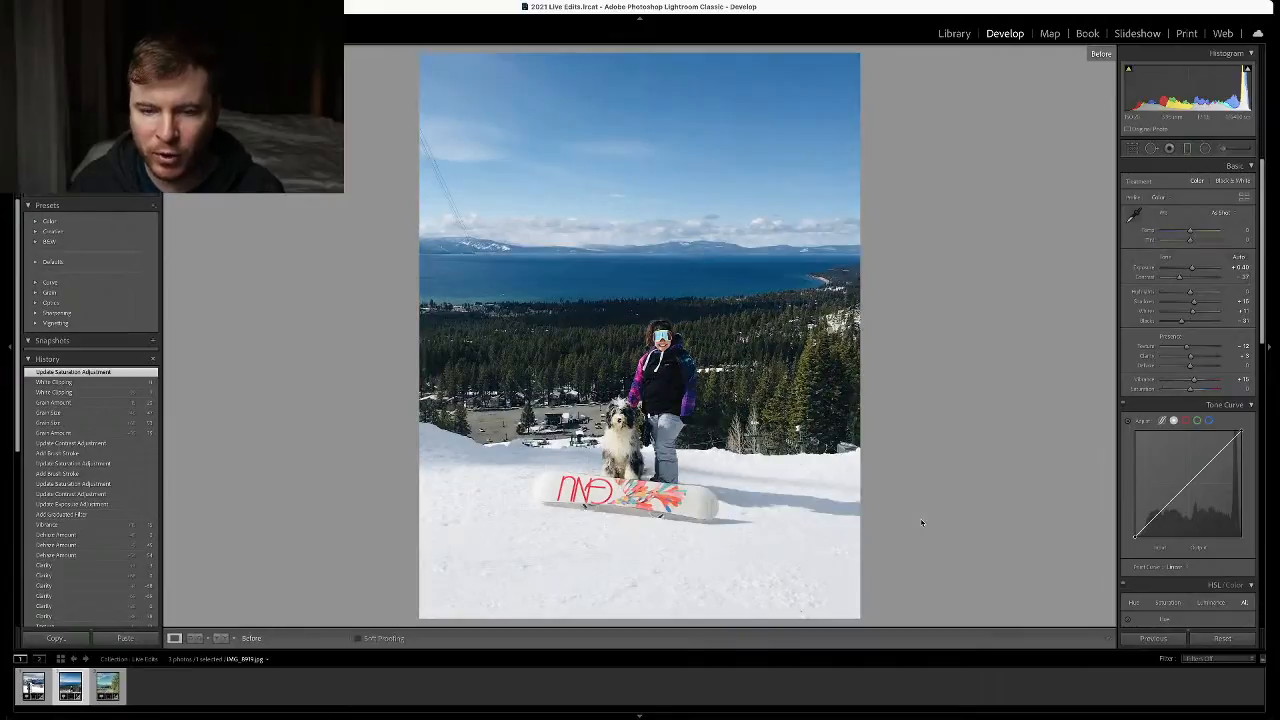
{"action": "key", "text": "backslash"}
{"action": "key", "text": "backslash"}
{"action": "key", "text": "backslash"}
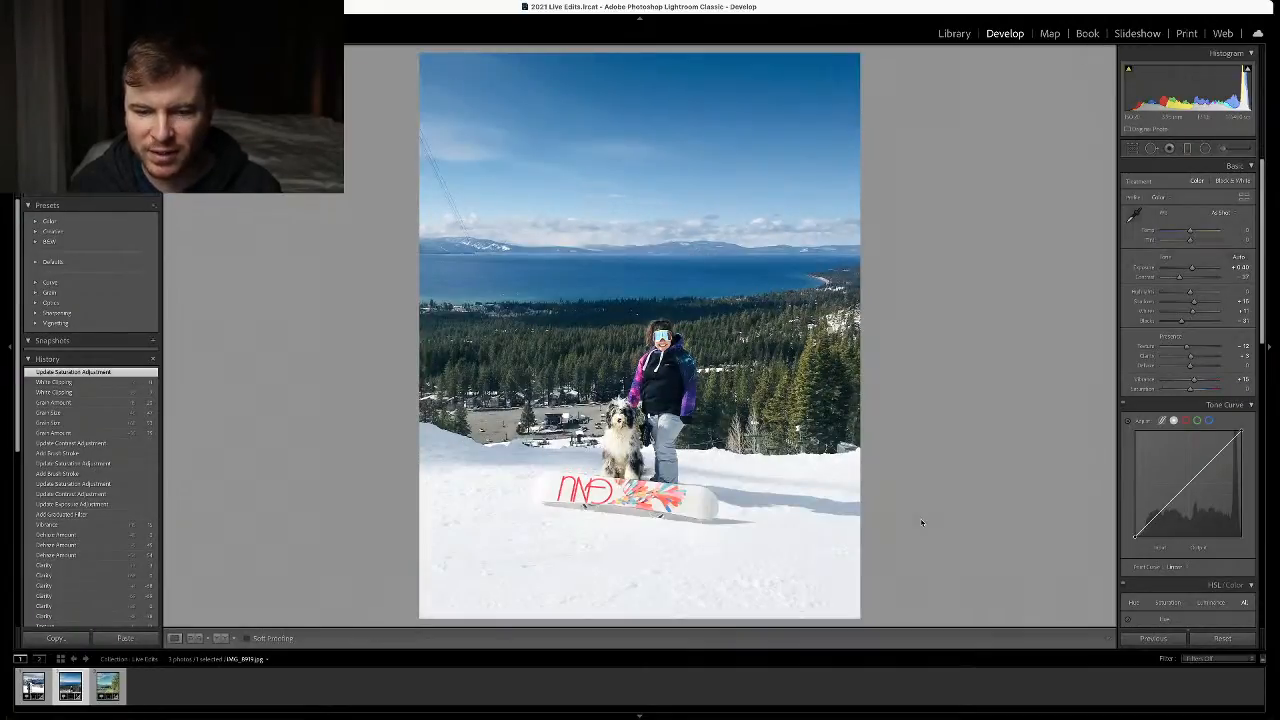
{"action": "key", "text": "backslash"}
{"action": "key", "text": "backslash"}
{"action": "key", "text": "backslash"}
{"action": "key", "text": "backslash"}
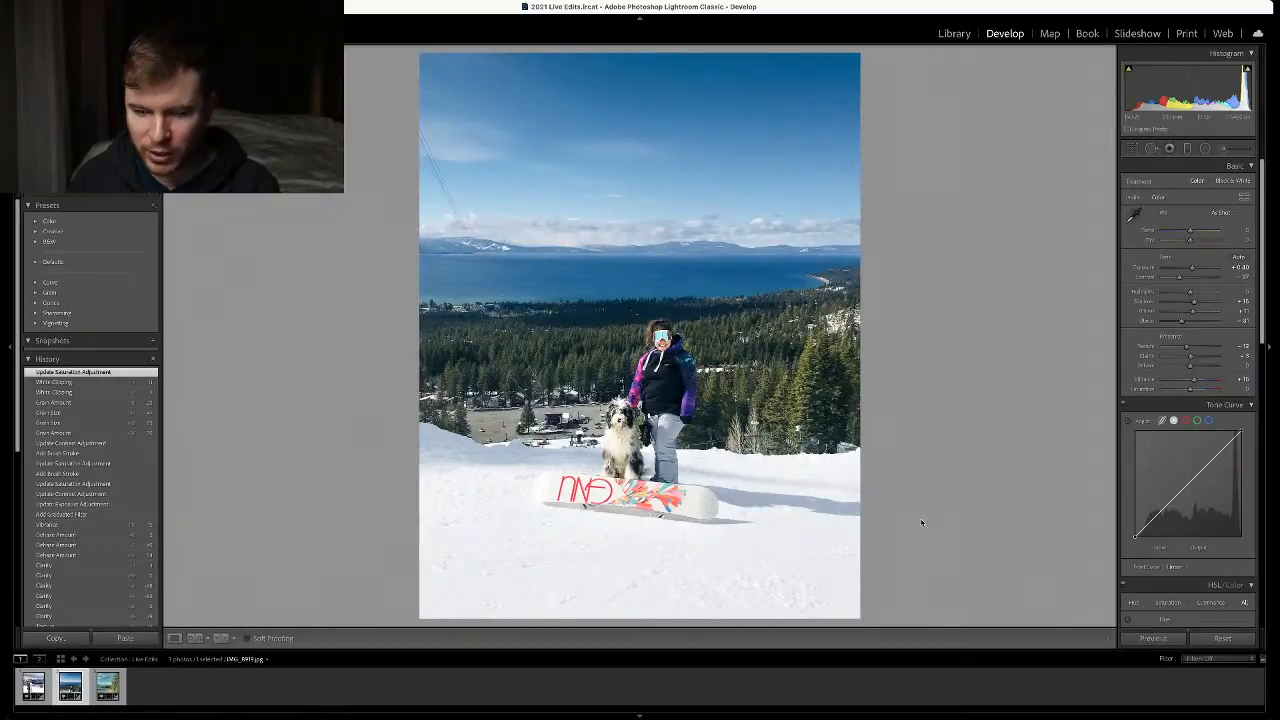
Return to the lake beach photo and compare its finished edit with the original
{"action": "key", "text": "Right"}
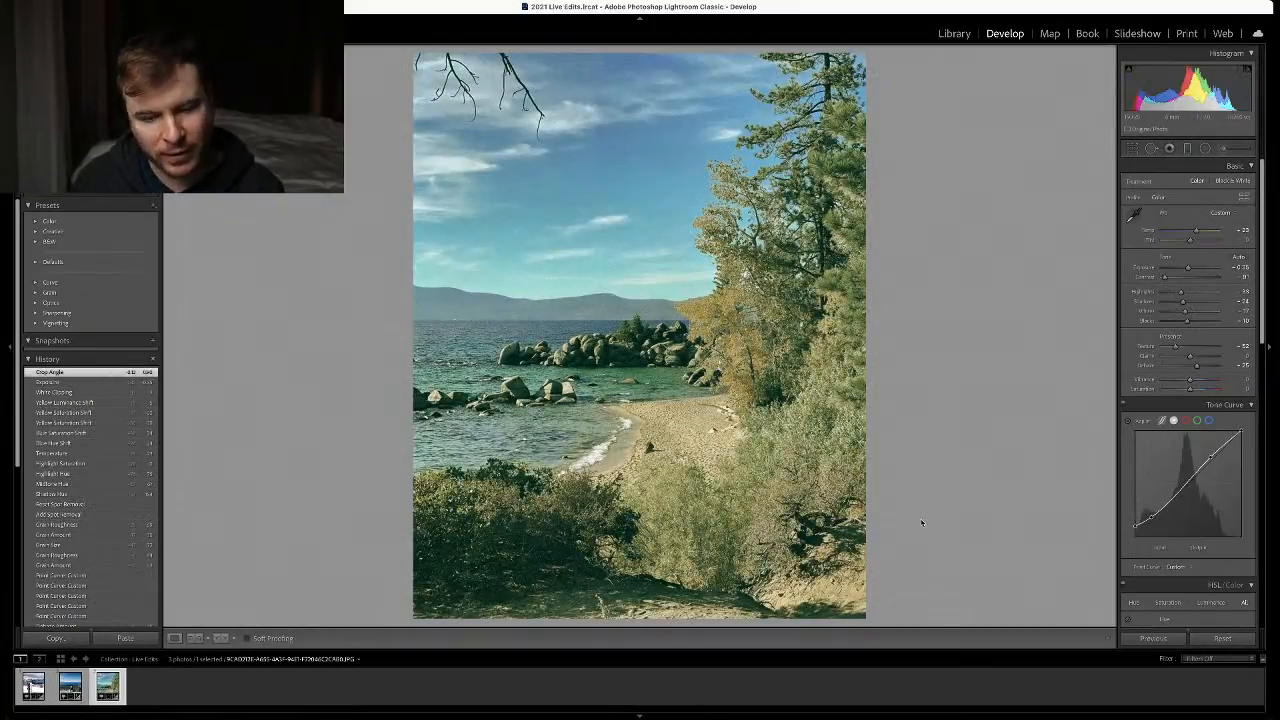
{"action": "key", "text": "backslash"}
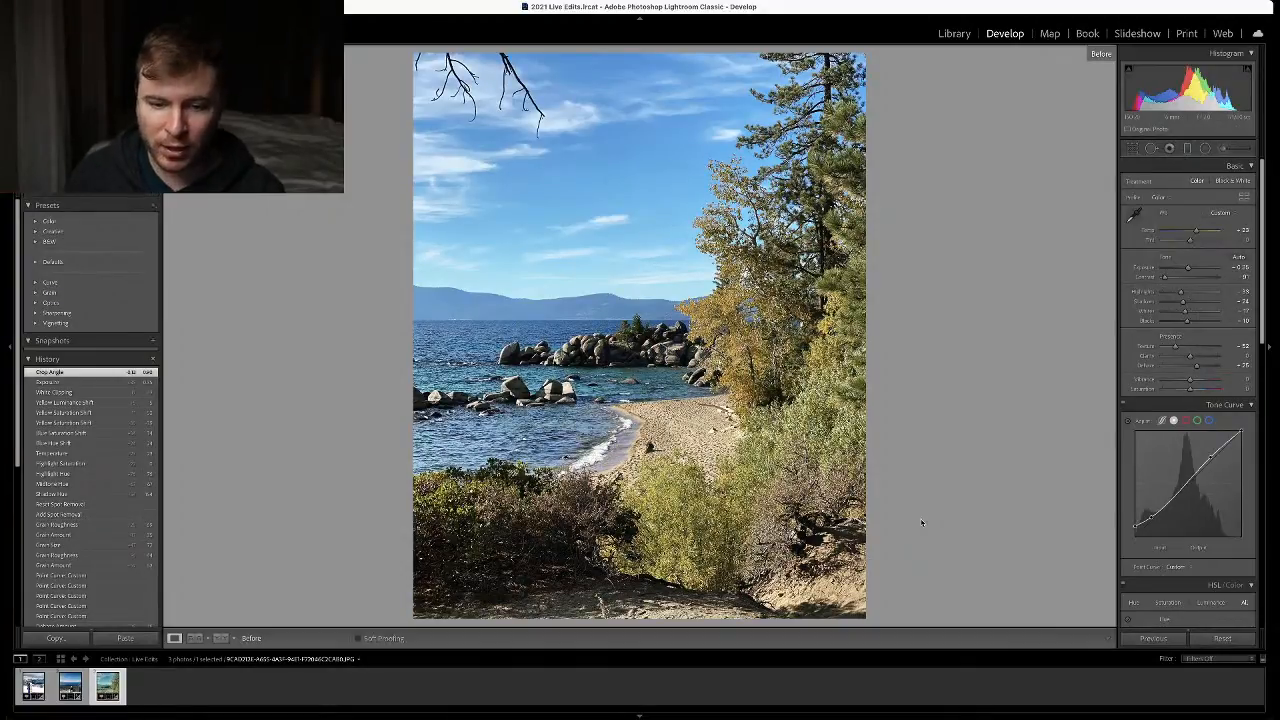
{"action": "key", "text": "backslash"}
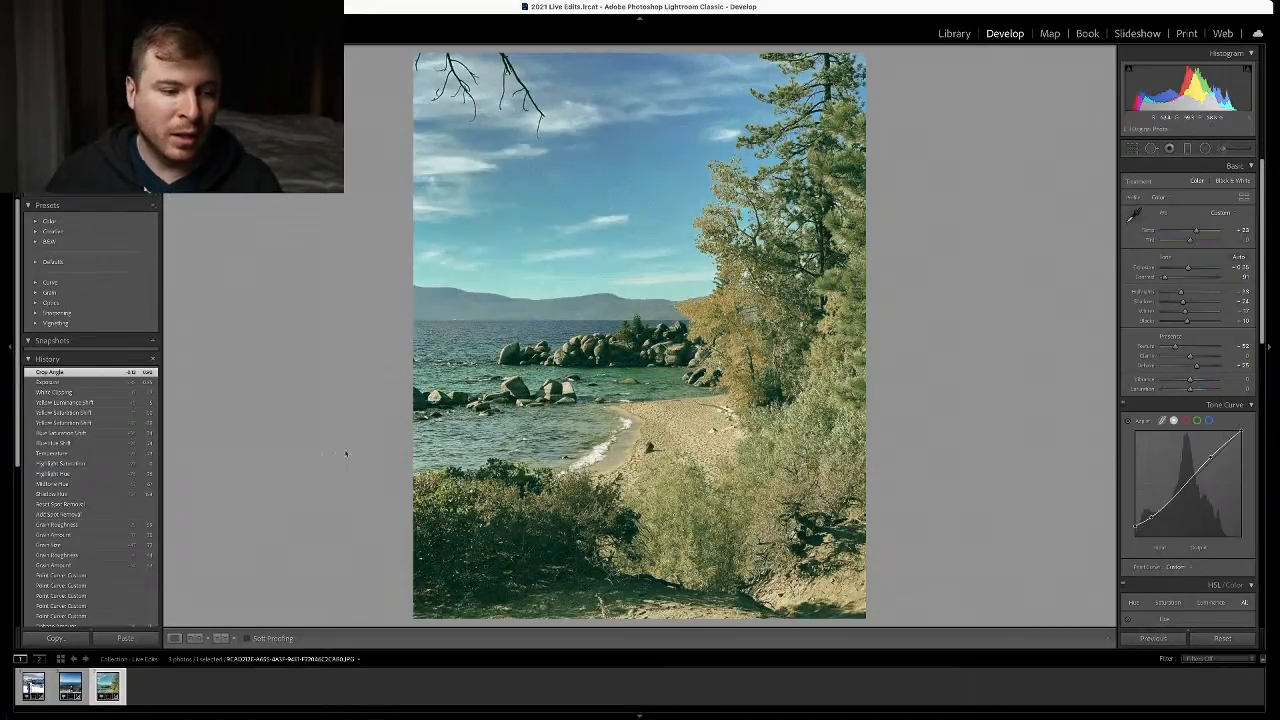
Switch to OBS and change the live stream to the Photo Edit Main Camera scene
{"action": "left_click", "coordinate": [6, 428]}
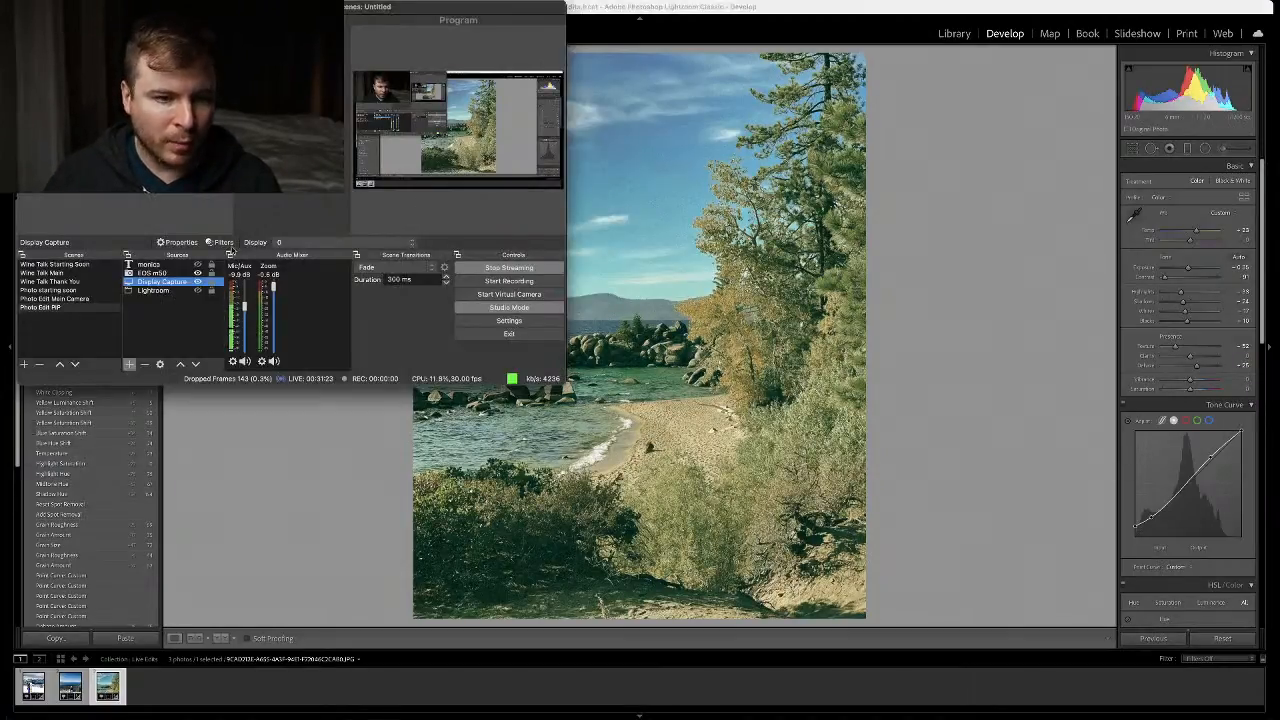
{"action": "left_click", "coordinate": [50, 298]}
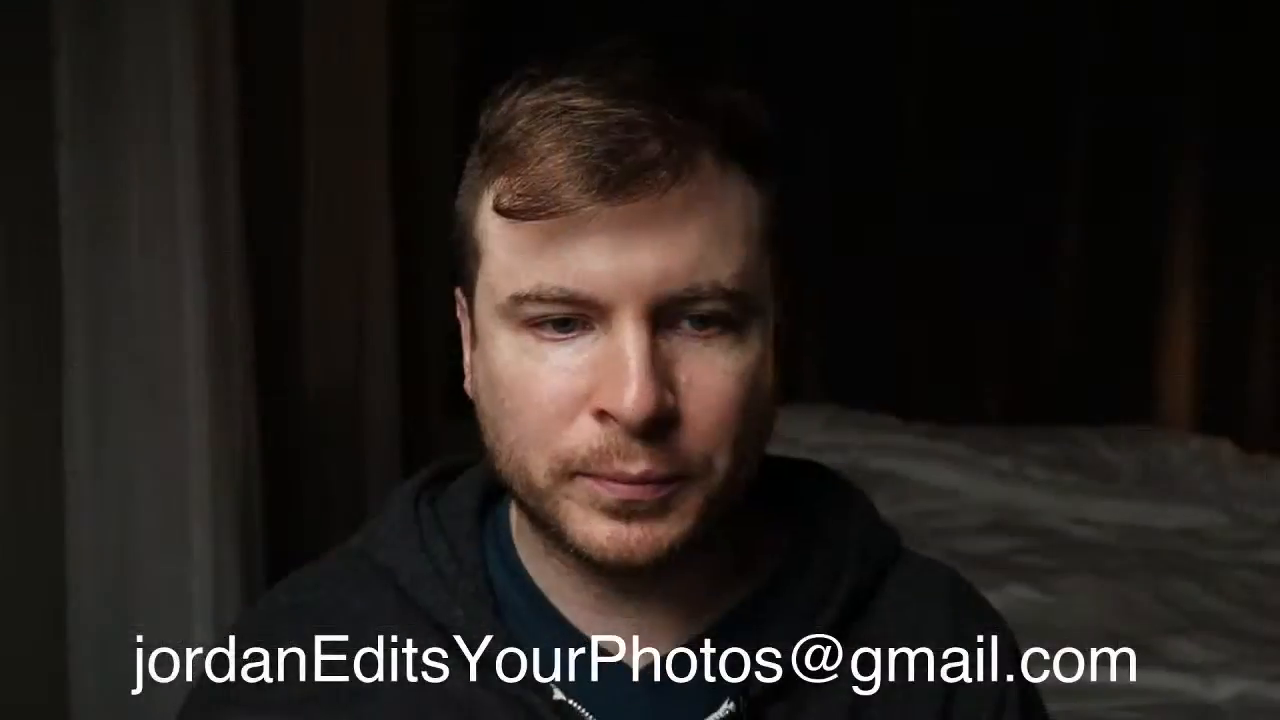